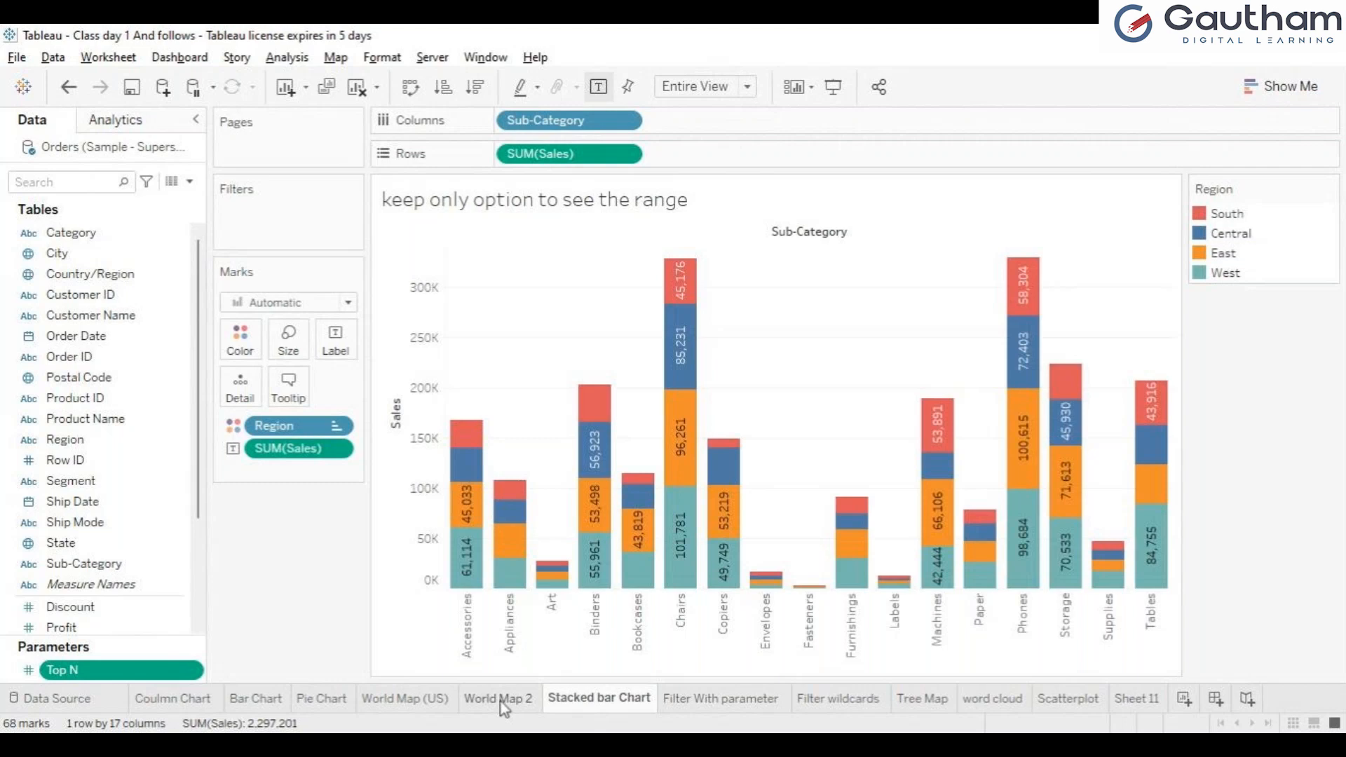
Step: Review the World Map 2, Pie Chart, Stacked bar Chart, Coulmn Chart and Filter With parameter sheets
click(502, 699)
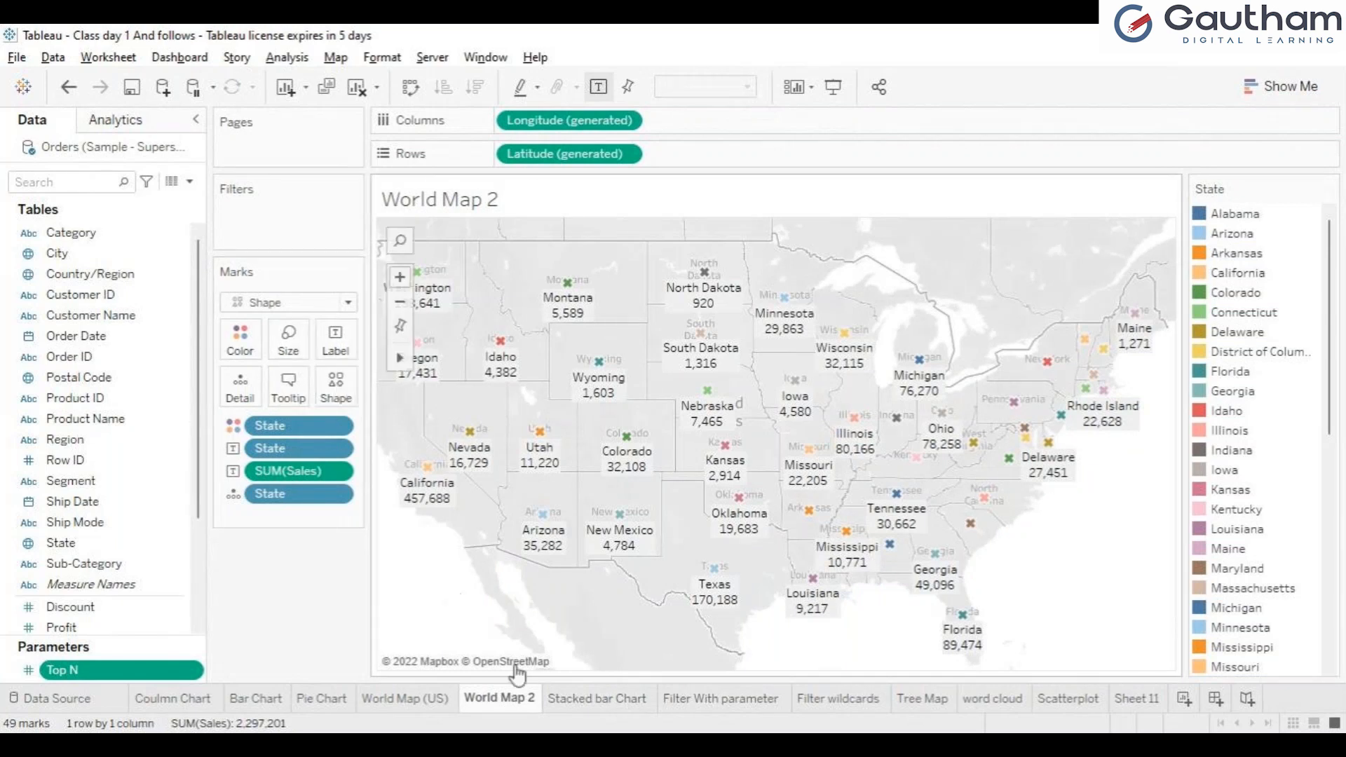
click(345, 712)
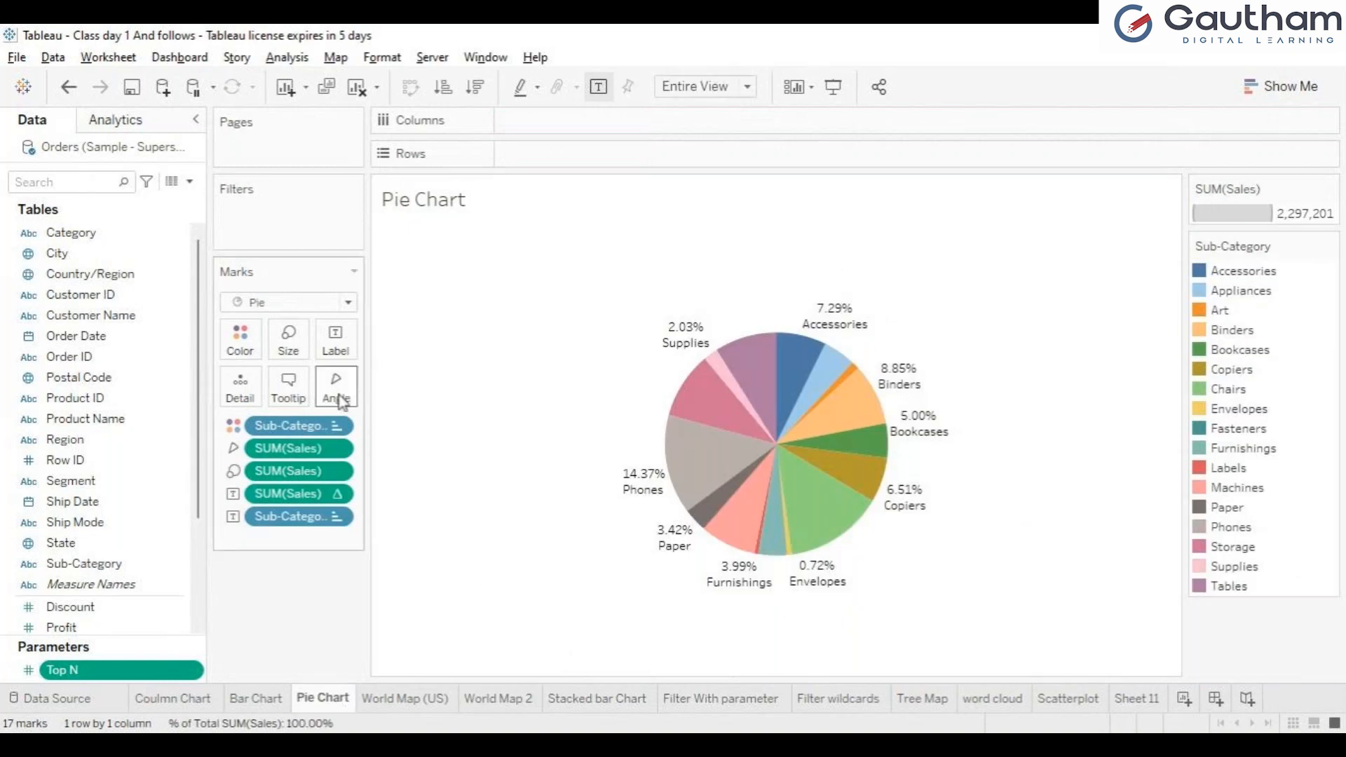
click(508, 704)
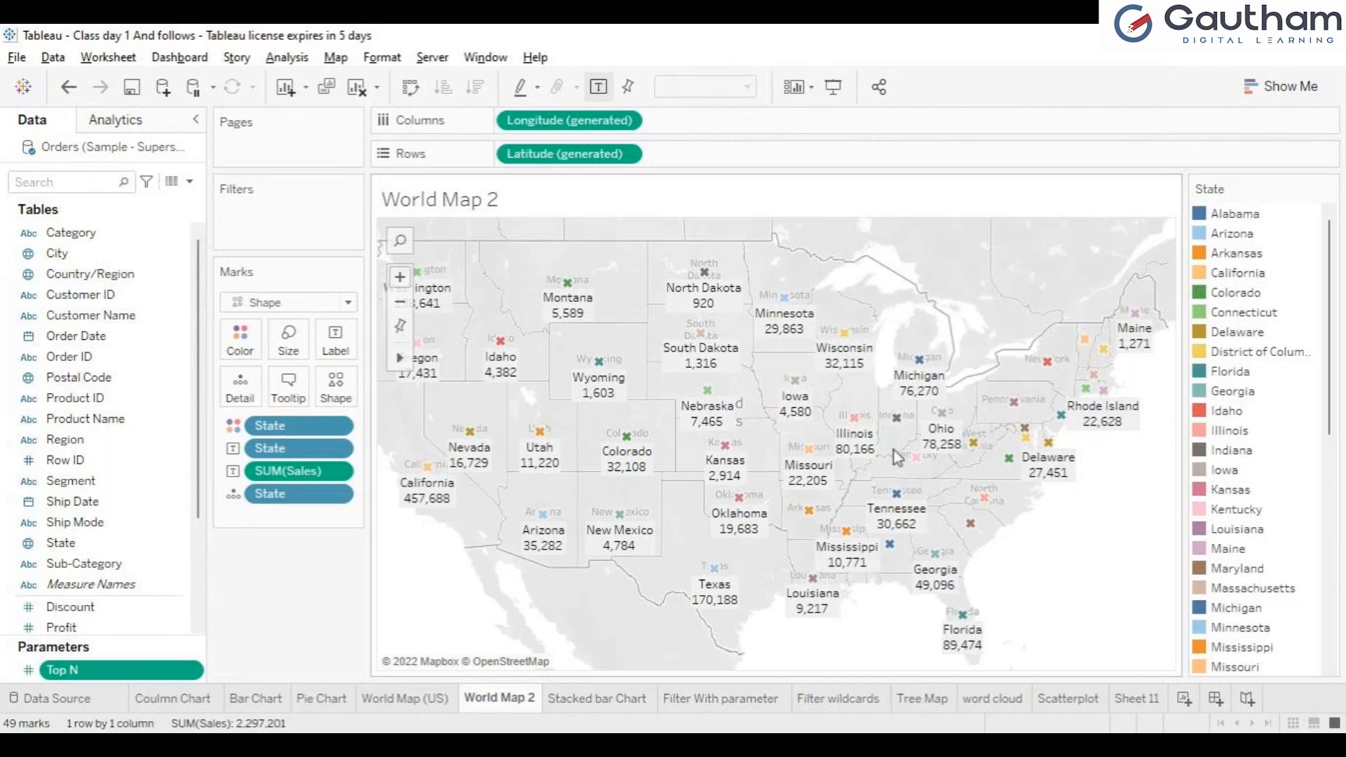
click(572, 699)
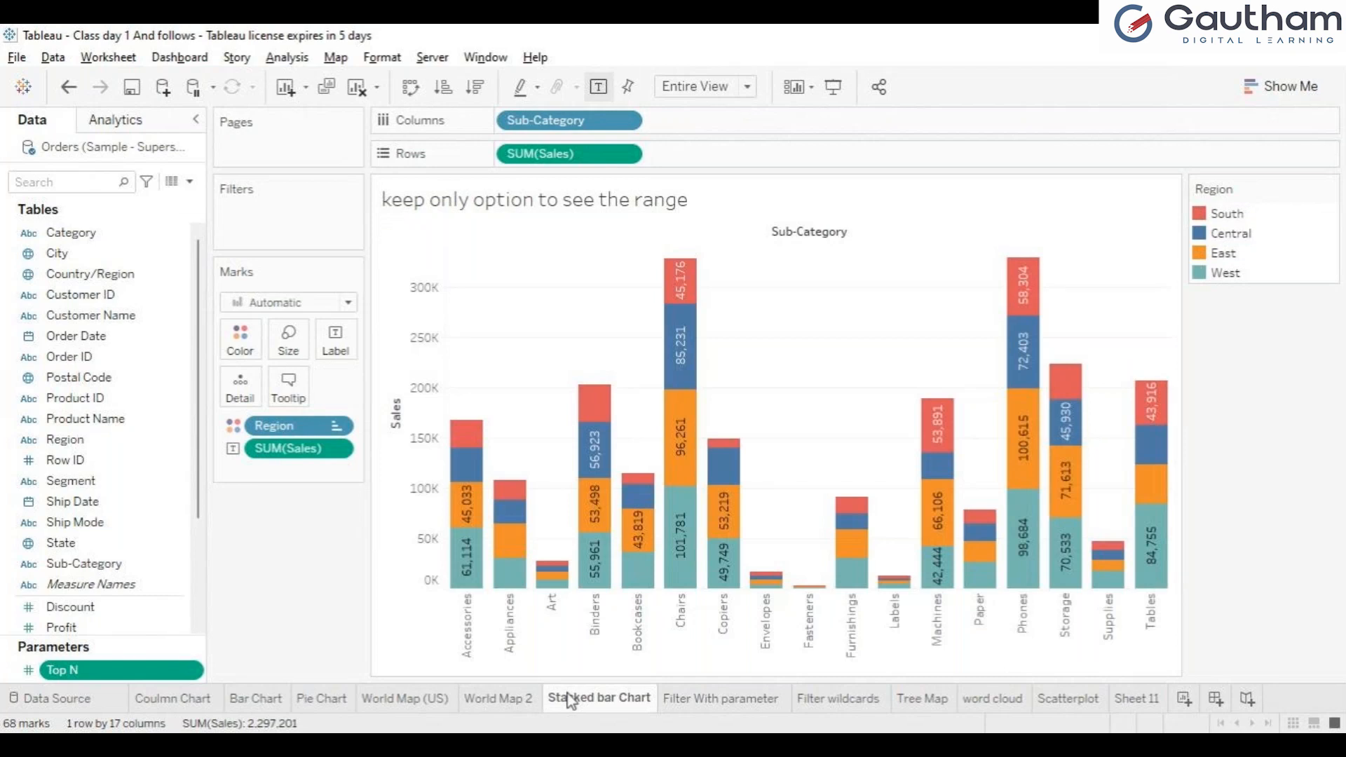
click(688, 703)
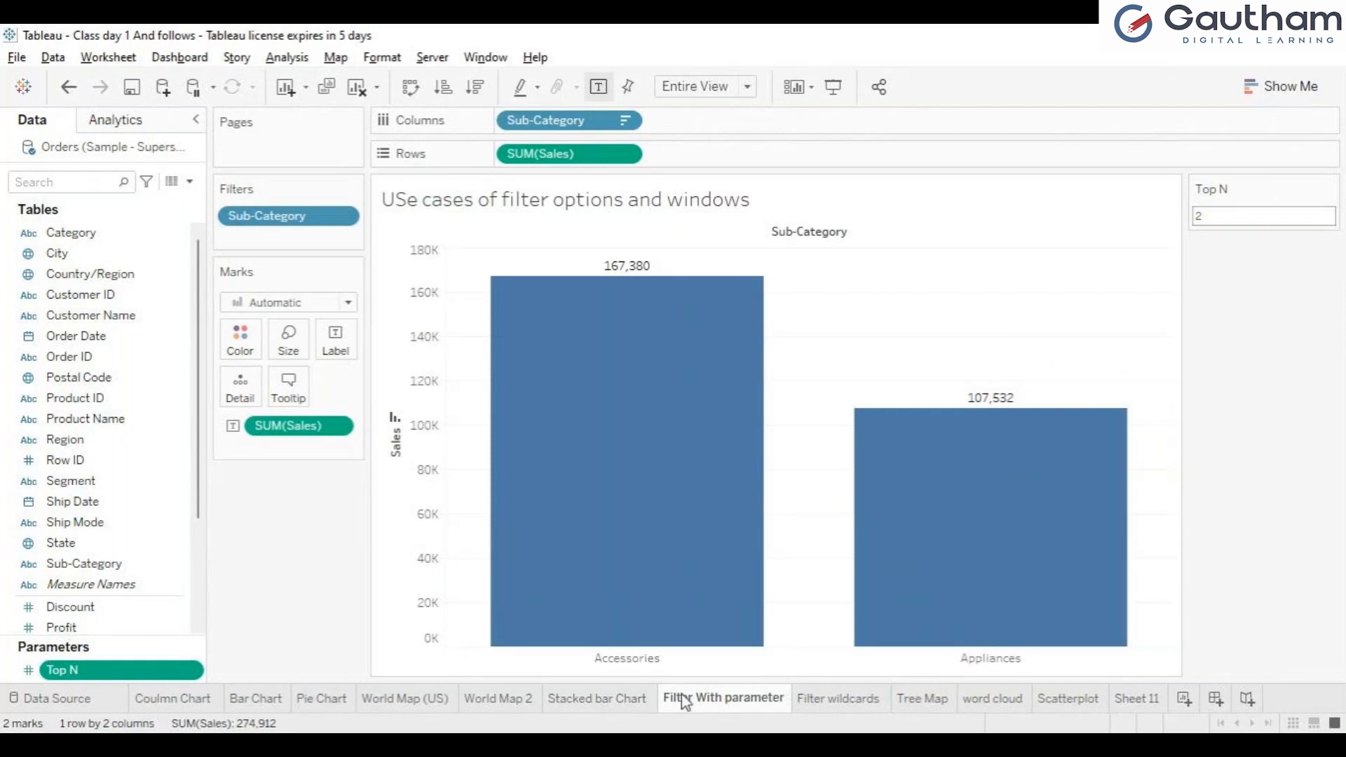
click(200, 701)
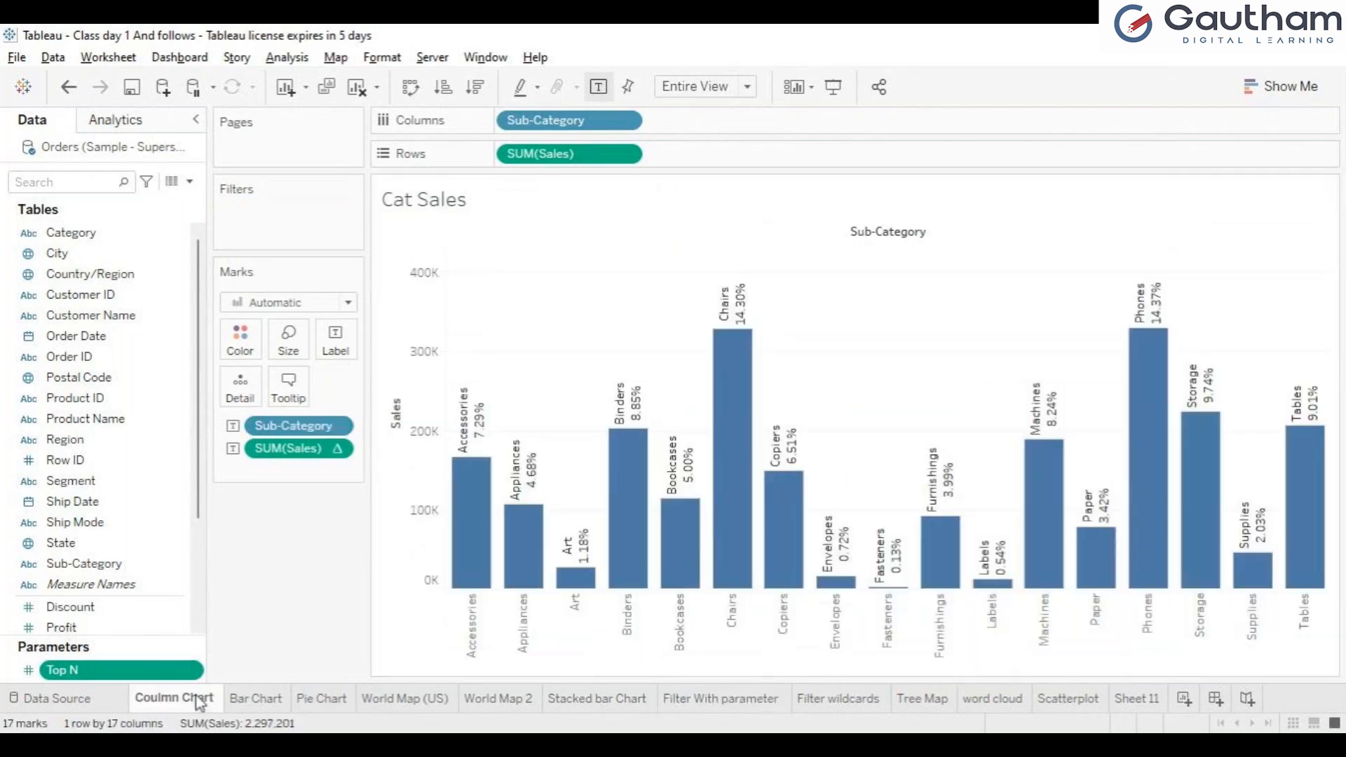
click(733, 706)
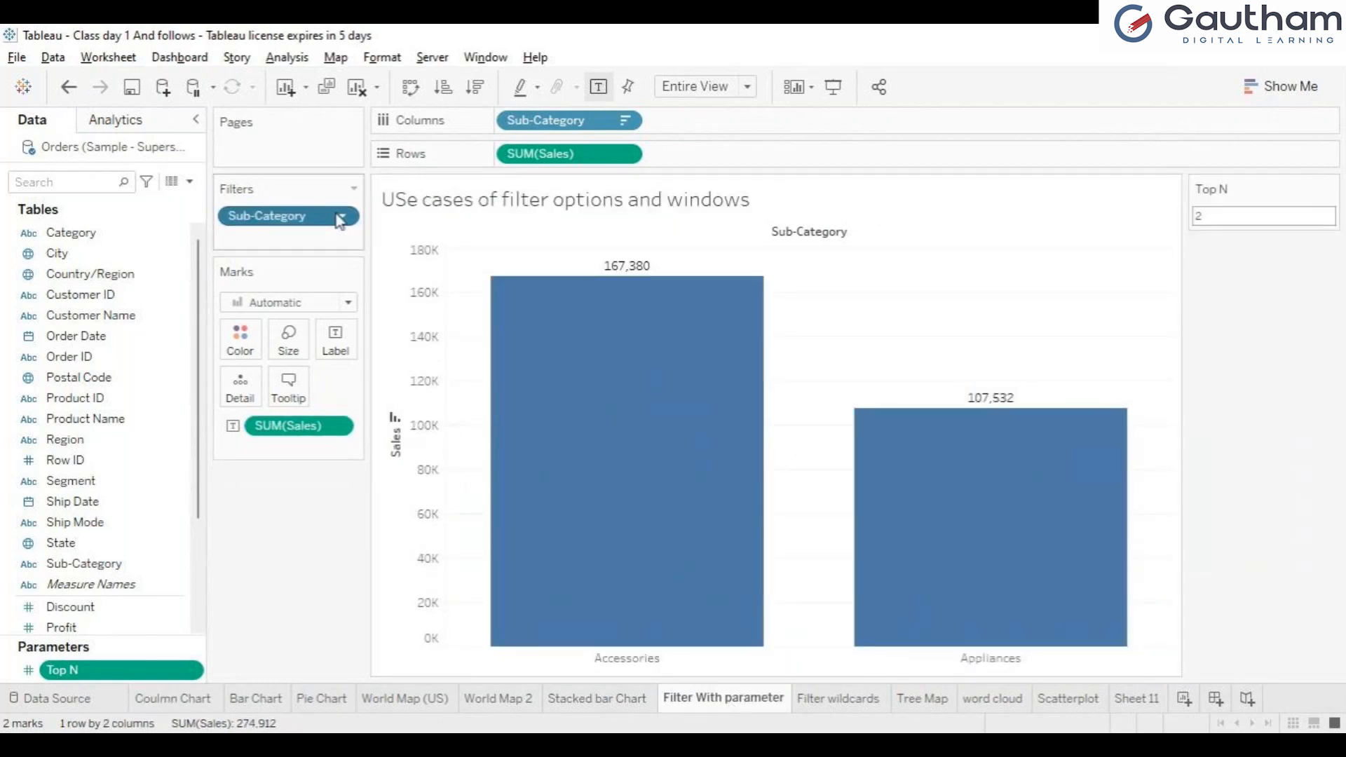
Step: Examine the Sub-Category filter on the Filter With parameter sheet and look at the Filter wildcards sheet for comparison
click(293, 247)
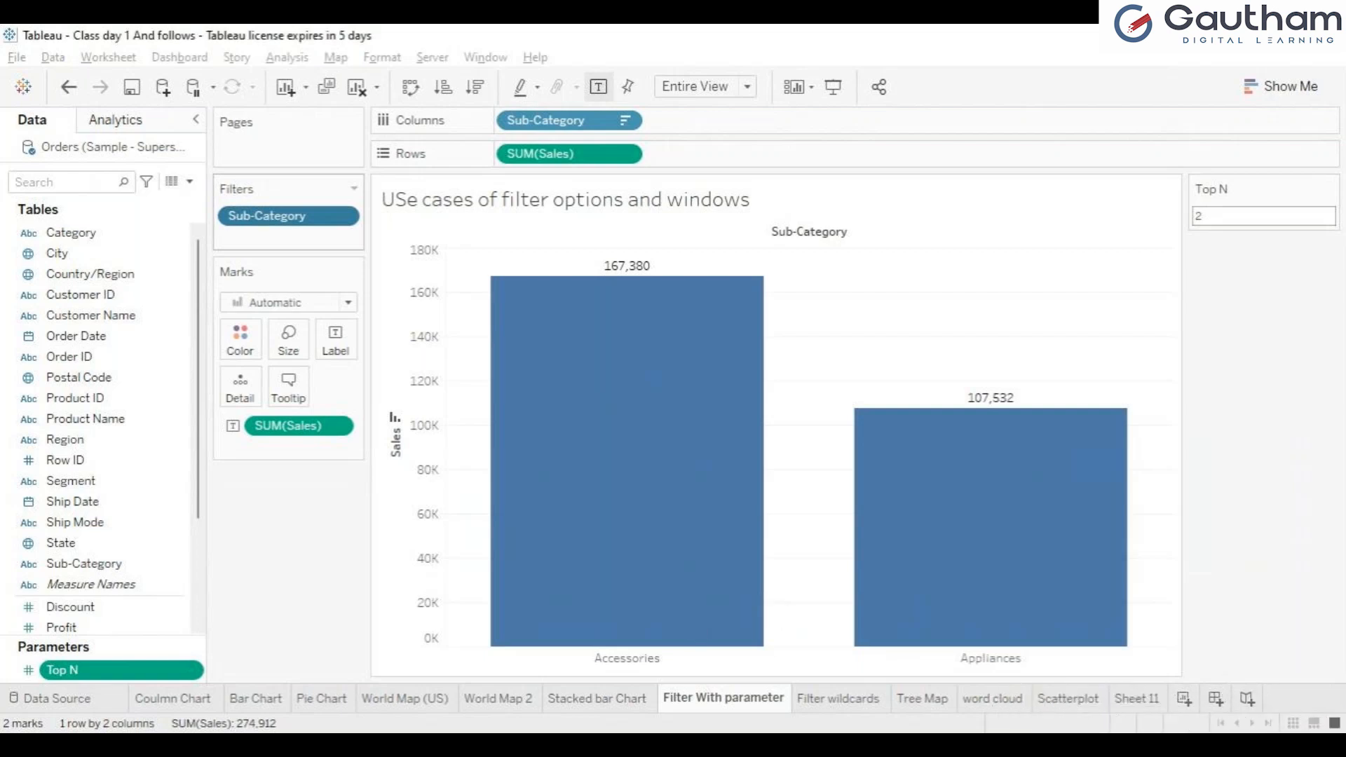
click(854, 701)
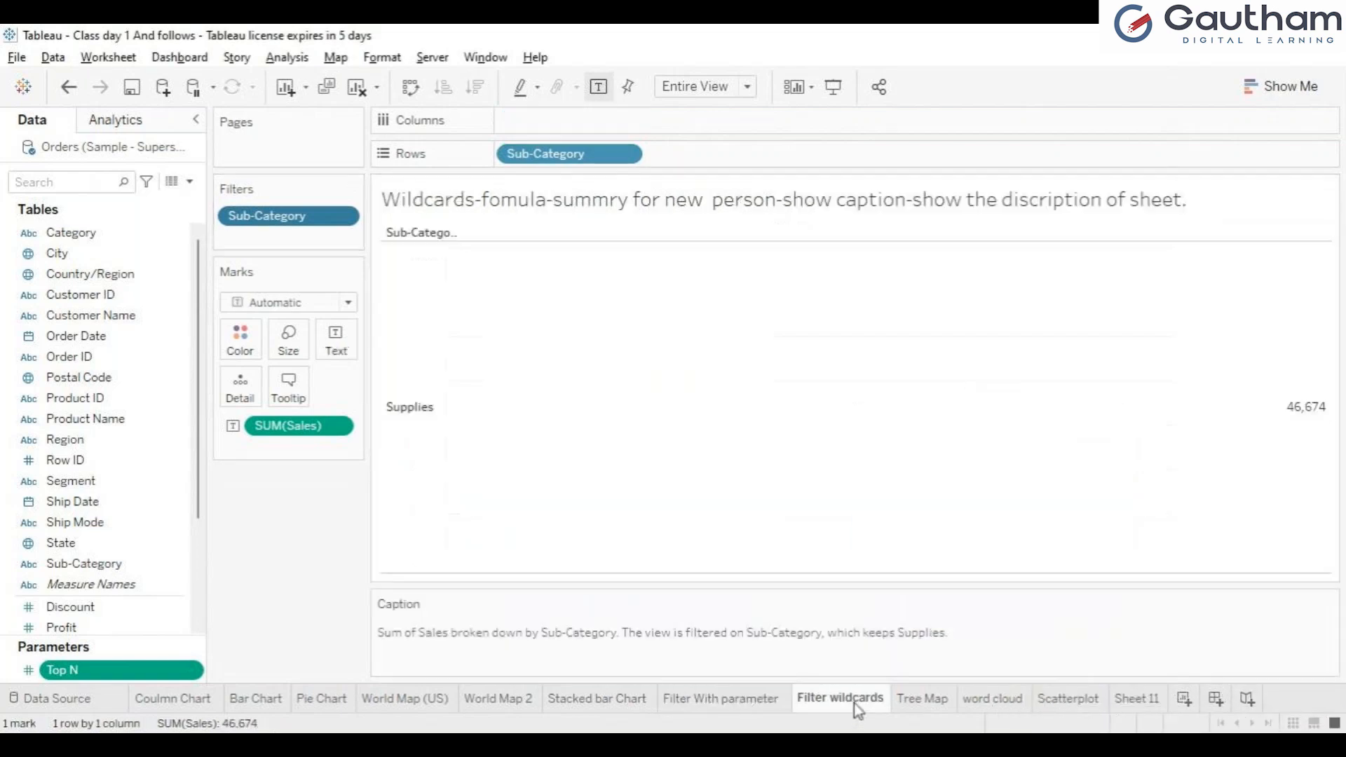
click(764, 702)
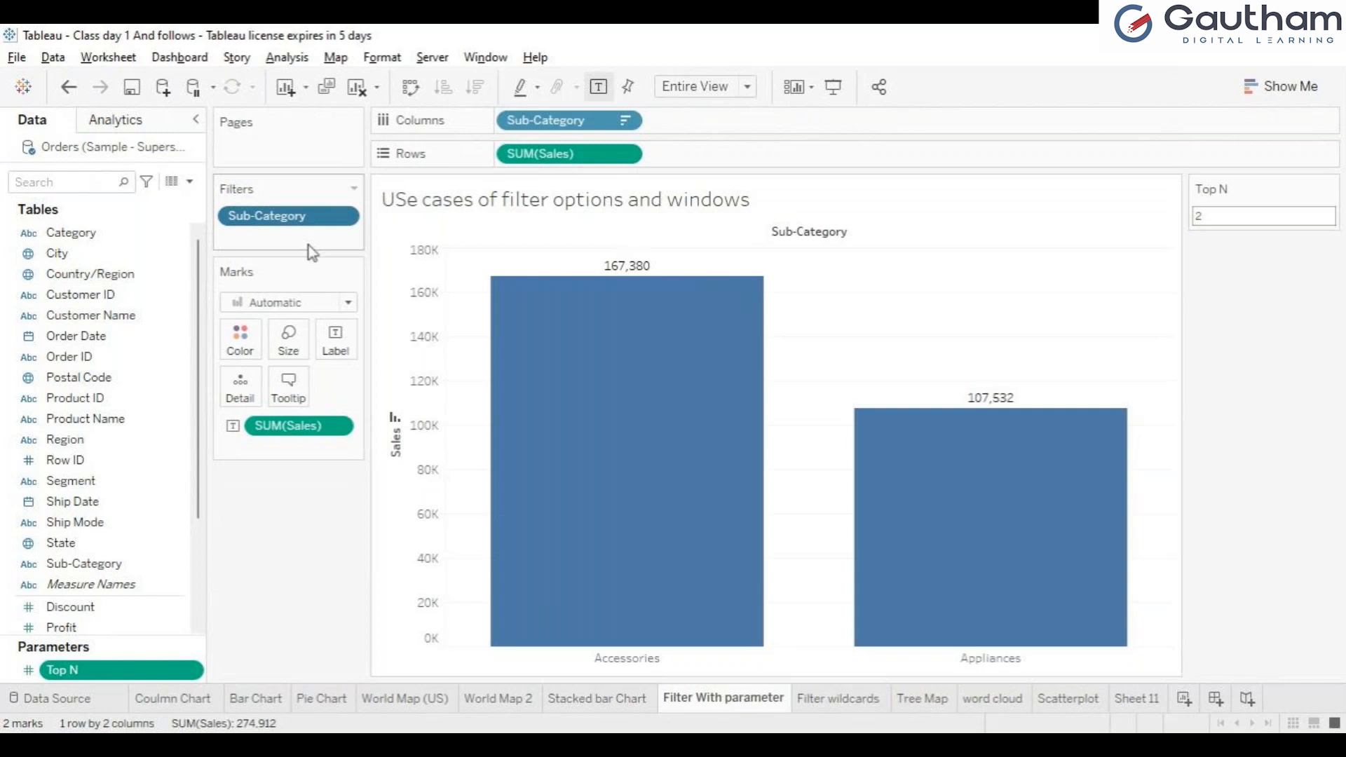
click(885, 116)
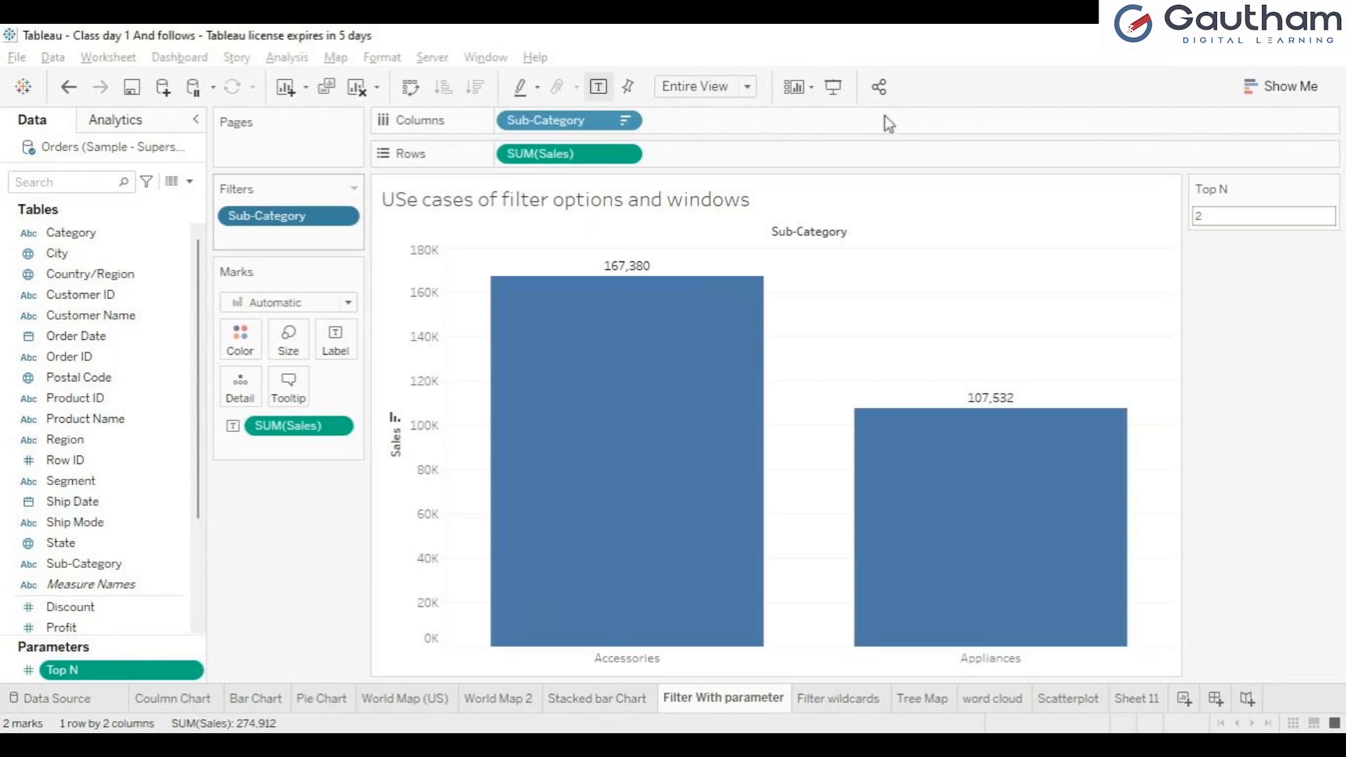
Step: Remove the Sub-Category filter from the Filter wildcards sheet and check the full list of sub-categories
click(828, 705)
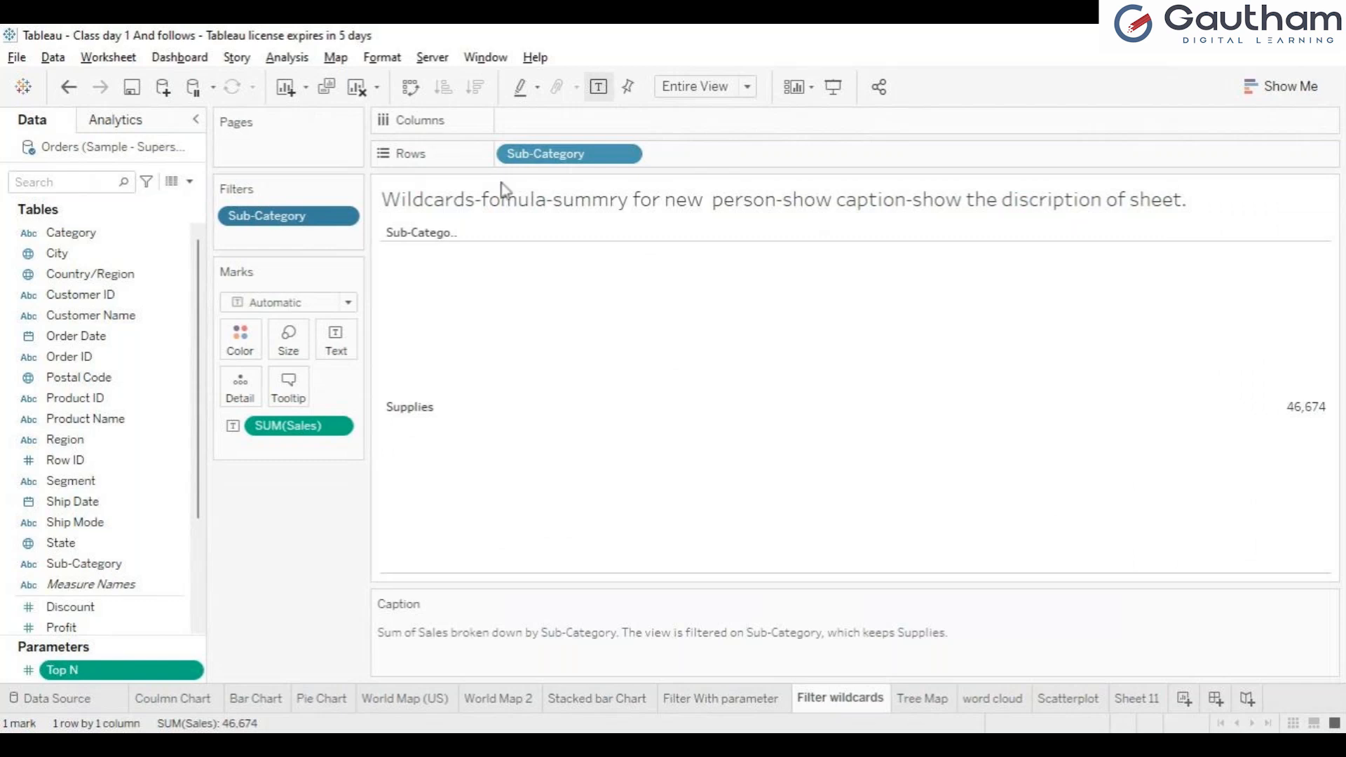
drag(313, 225, 66, 380)
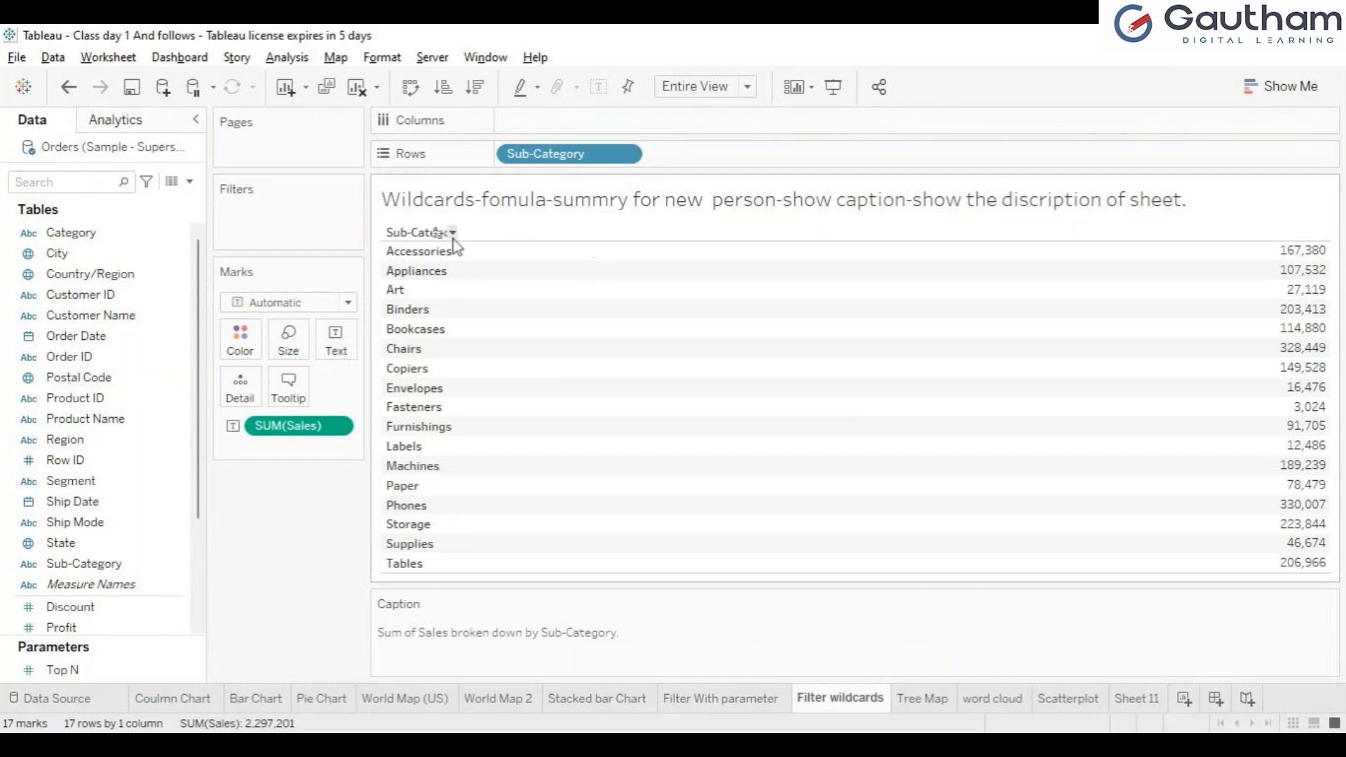
mouse_move(699, 354)
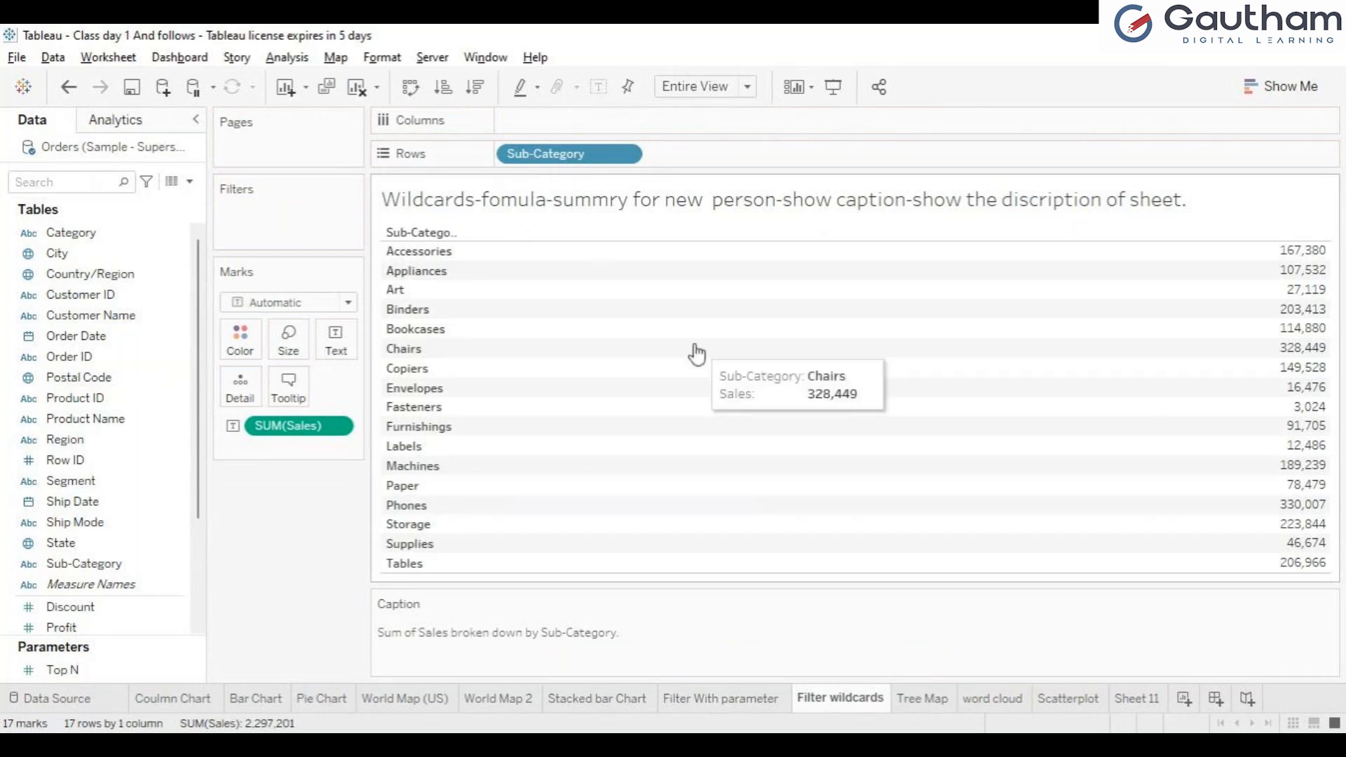
mouse_move(826, 302)
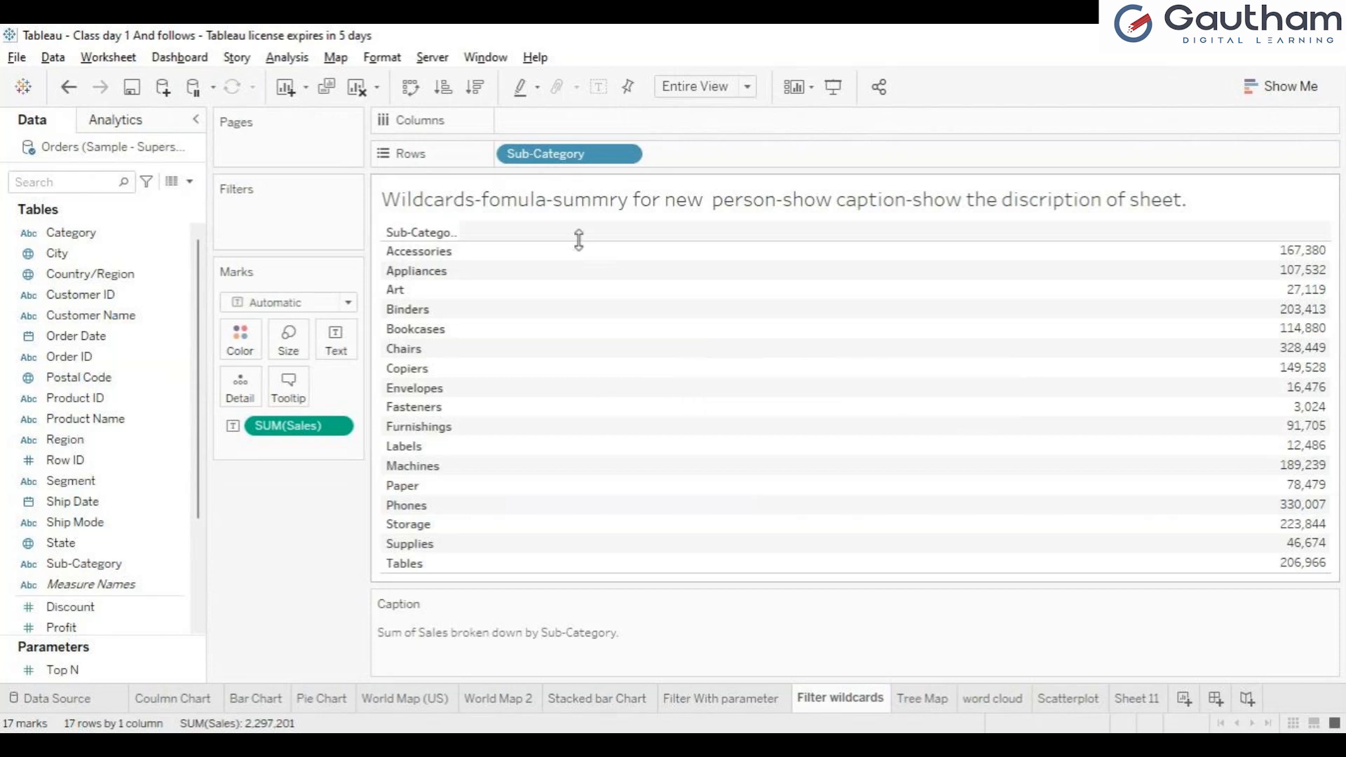
Step: Clear the fields from the Filter wildcards table and place Sub-Category on the rows again
click(563, 160)
drag(568, 165, 35, 493)
click(85, 564)
drag(461, 141, 528, 173)
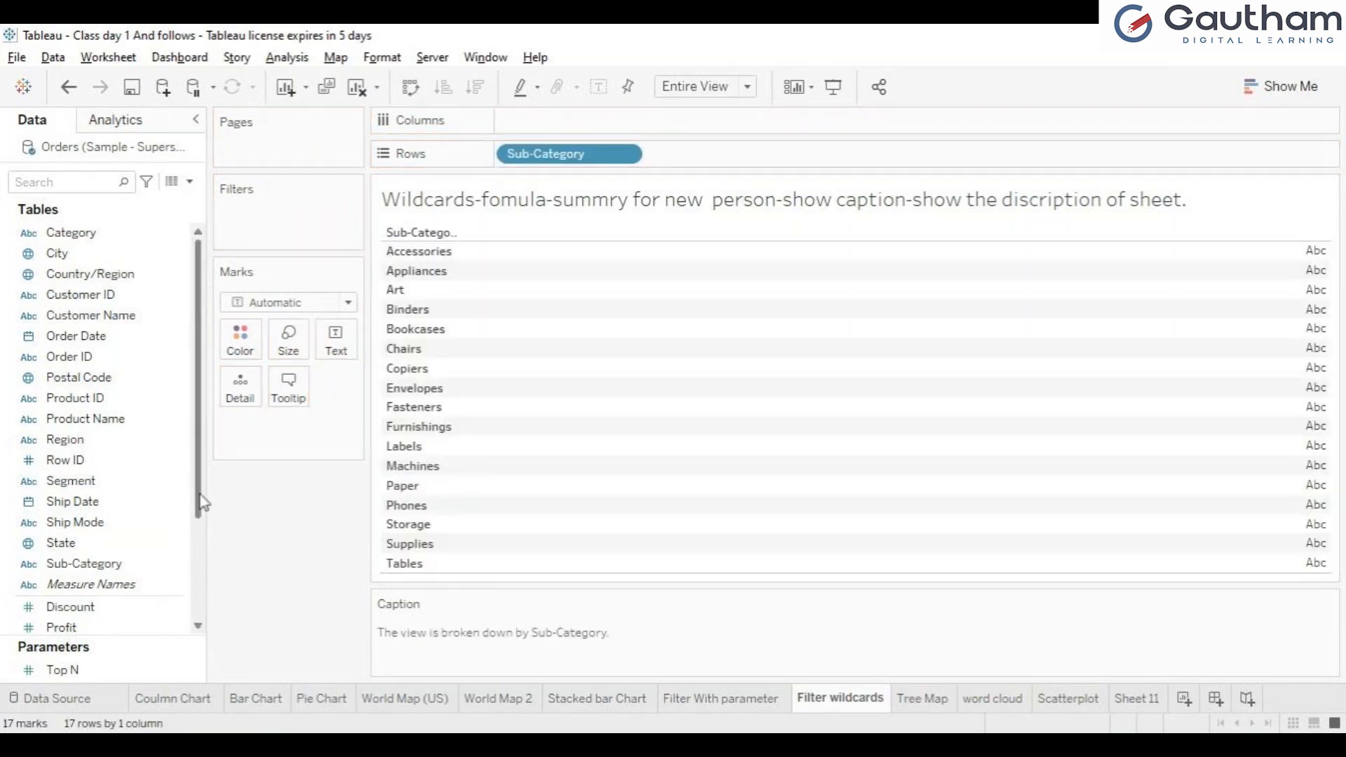
Step: Add Sales and Profit as text values in the table and remove Sales, keeping only Profit
drag(199, 491, 200, 571)
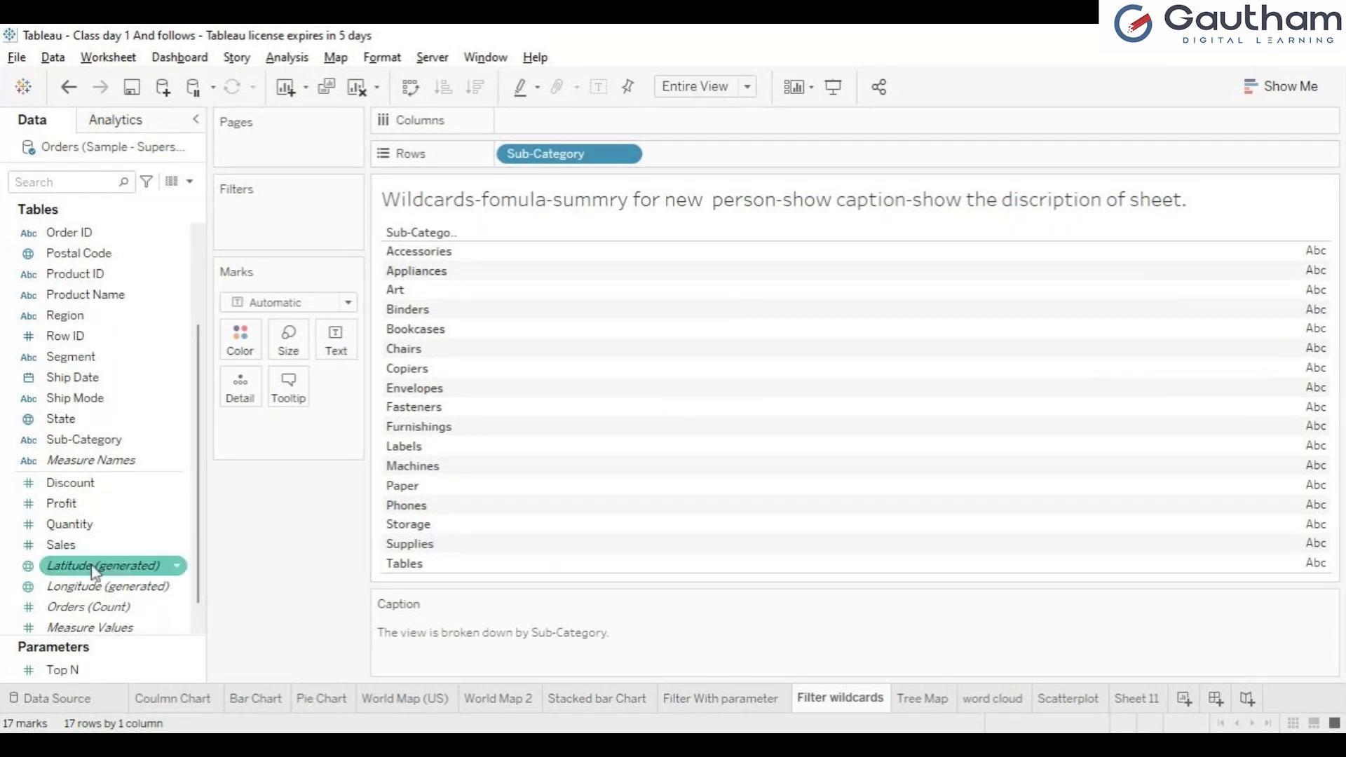
drag(61, 545, 339, 345)
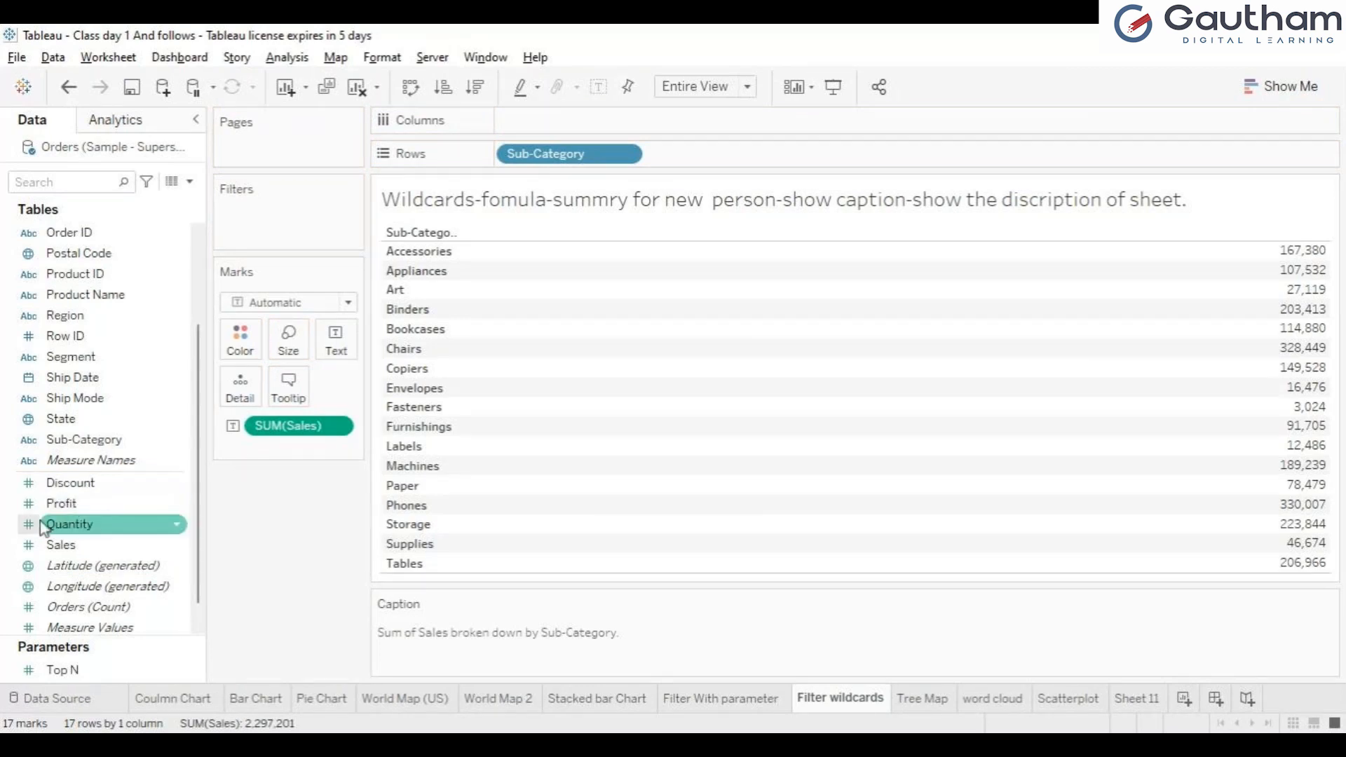
drag(56, 505, 324, 360)
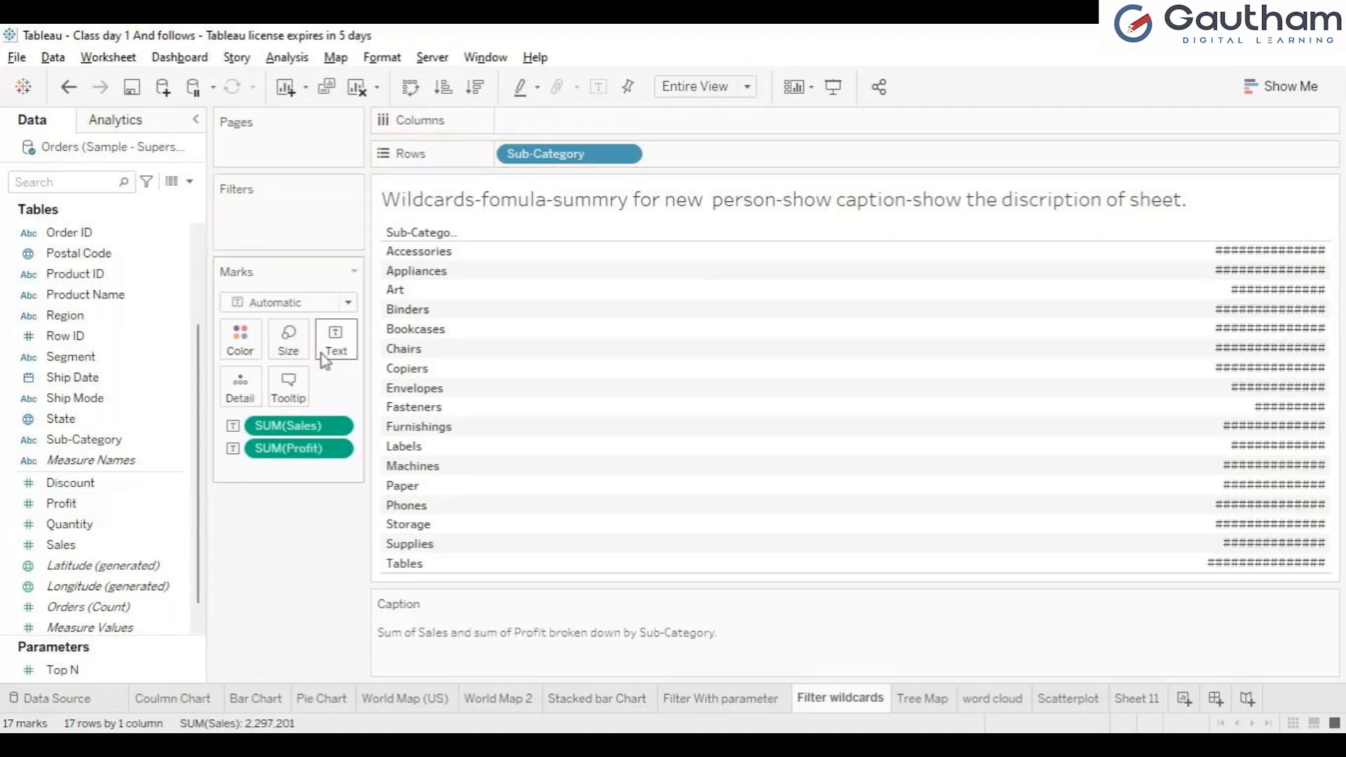
drag(302, 426, 126, 516)
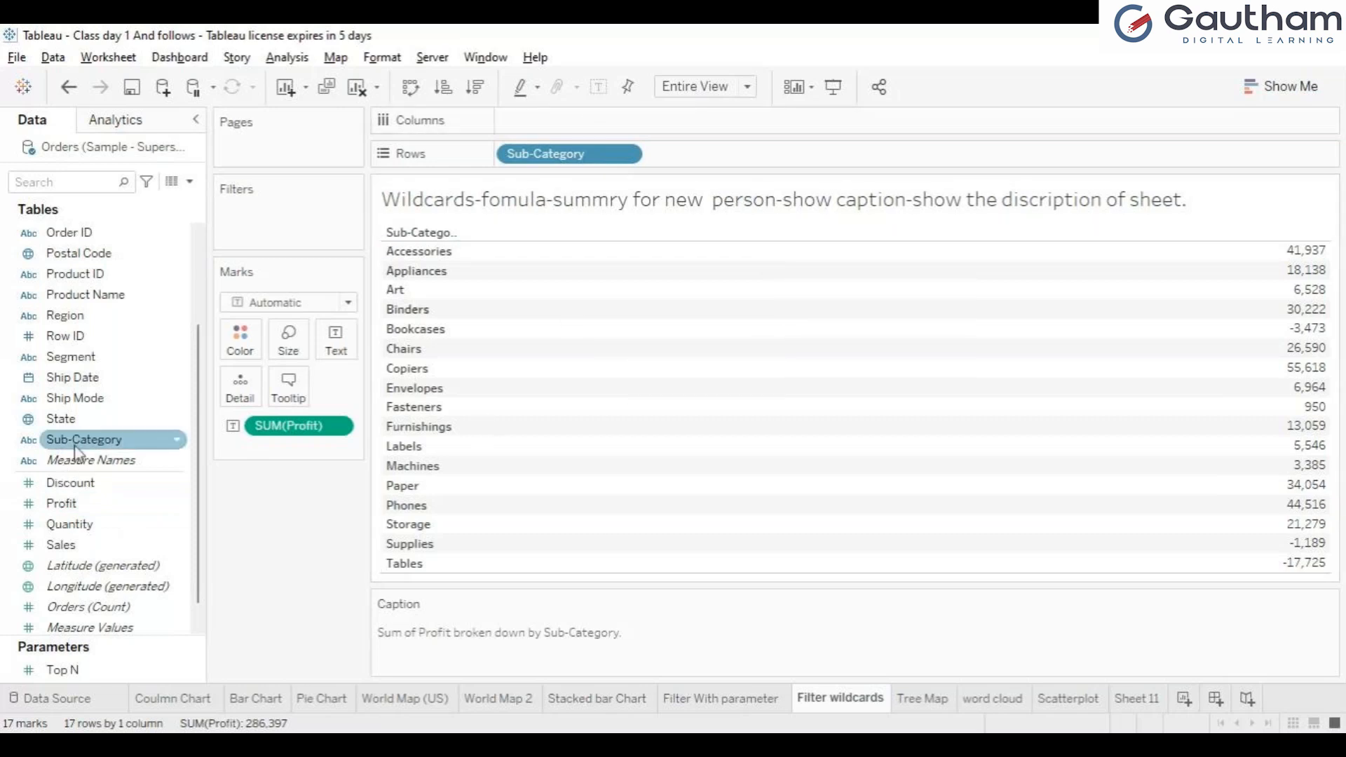
Step: Filter the profit table by Sub-Category so that it keeps only Art, Fasteners, Storage and Tables
drag(75, 447, 265, 214)
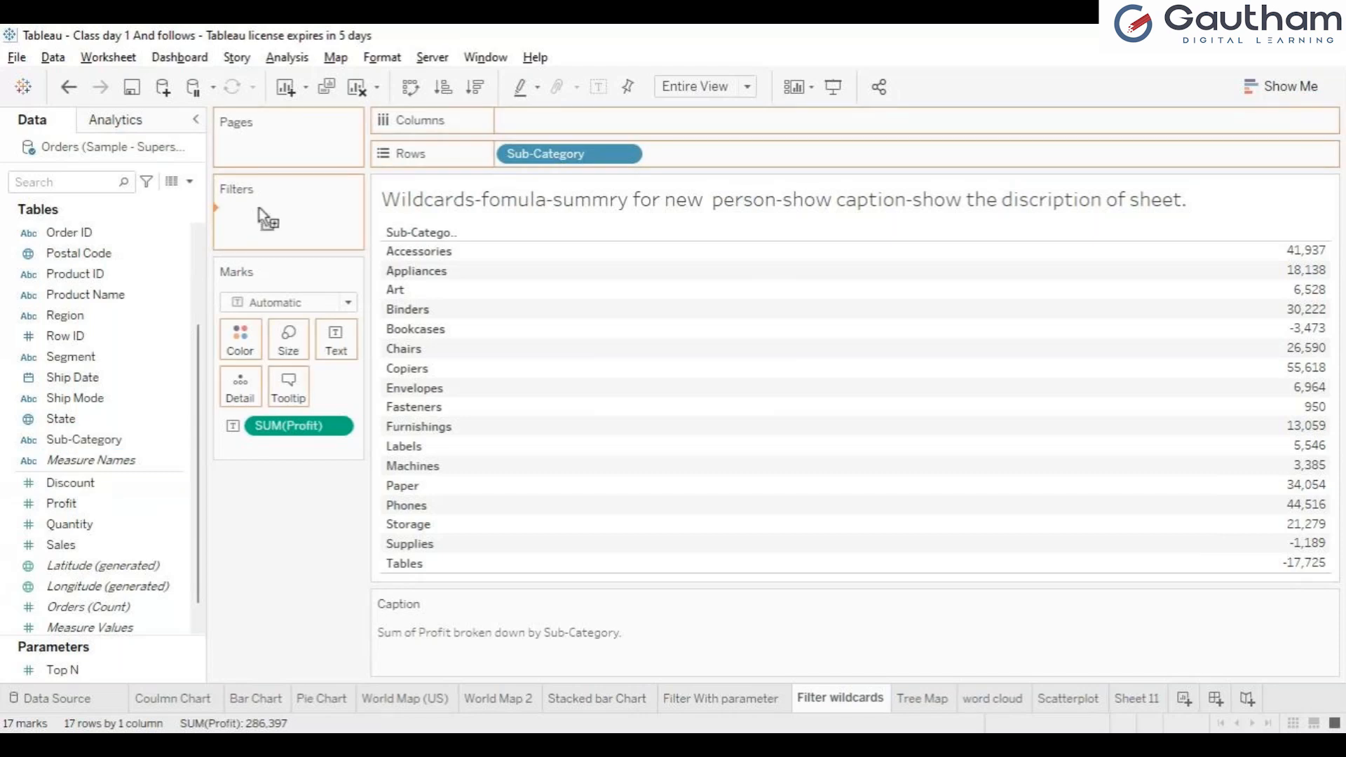
drag(59, 435, 242, 212)
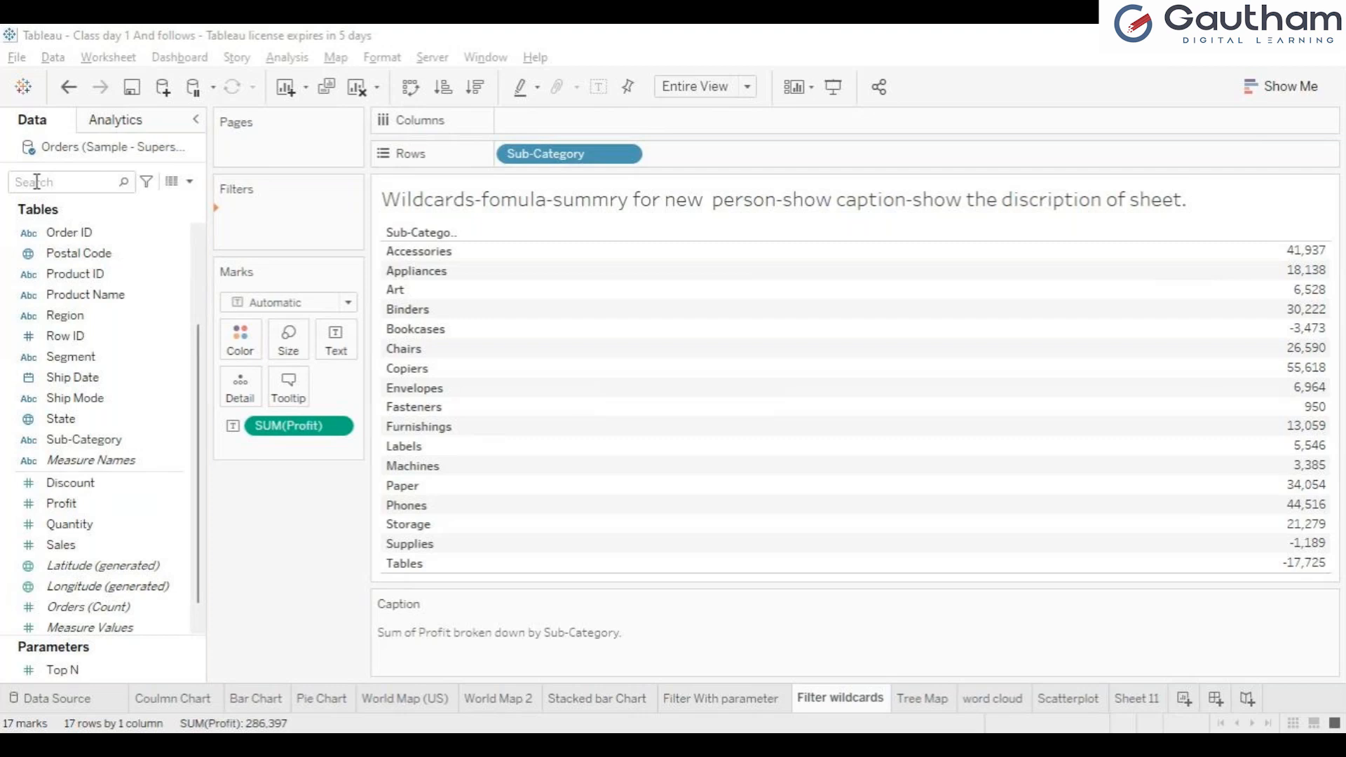
click(385, 598)
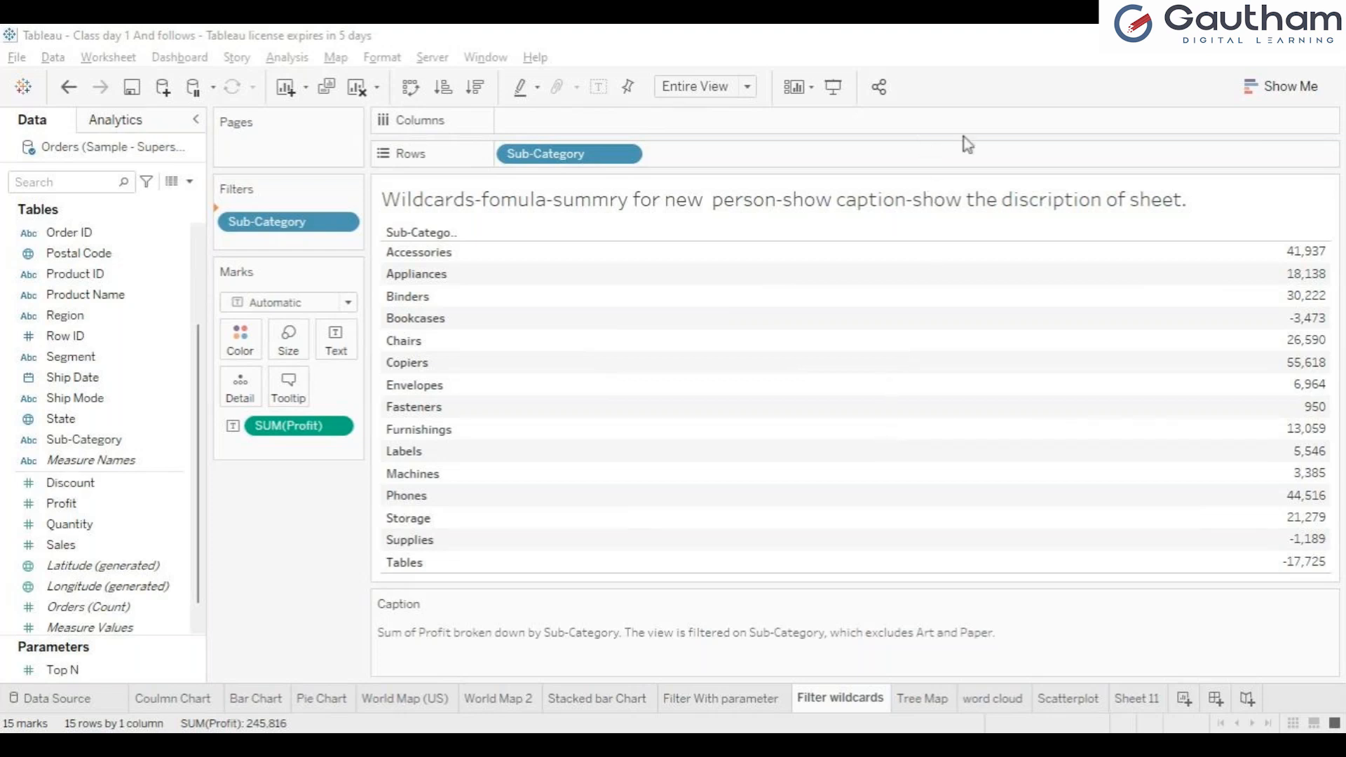
click(1021, 656)
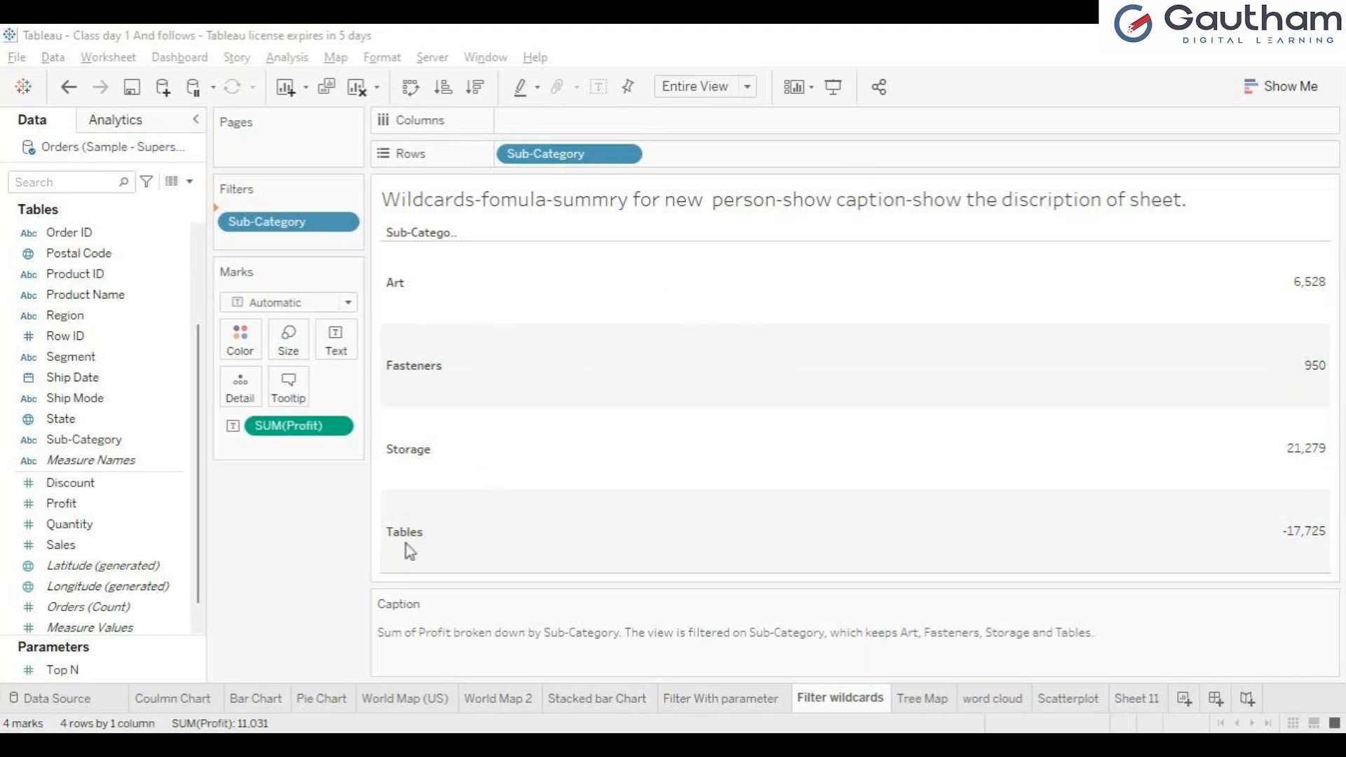
click(881, 650)
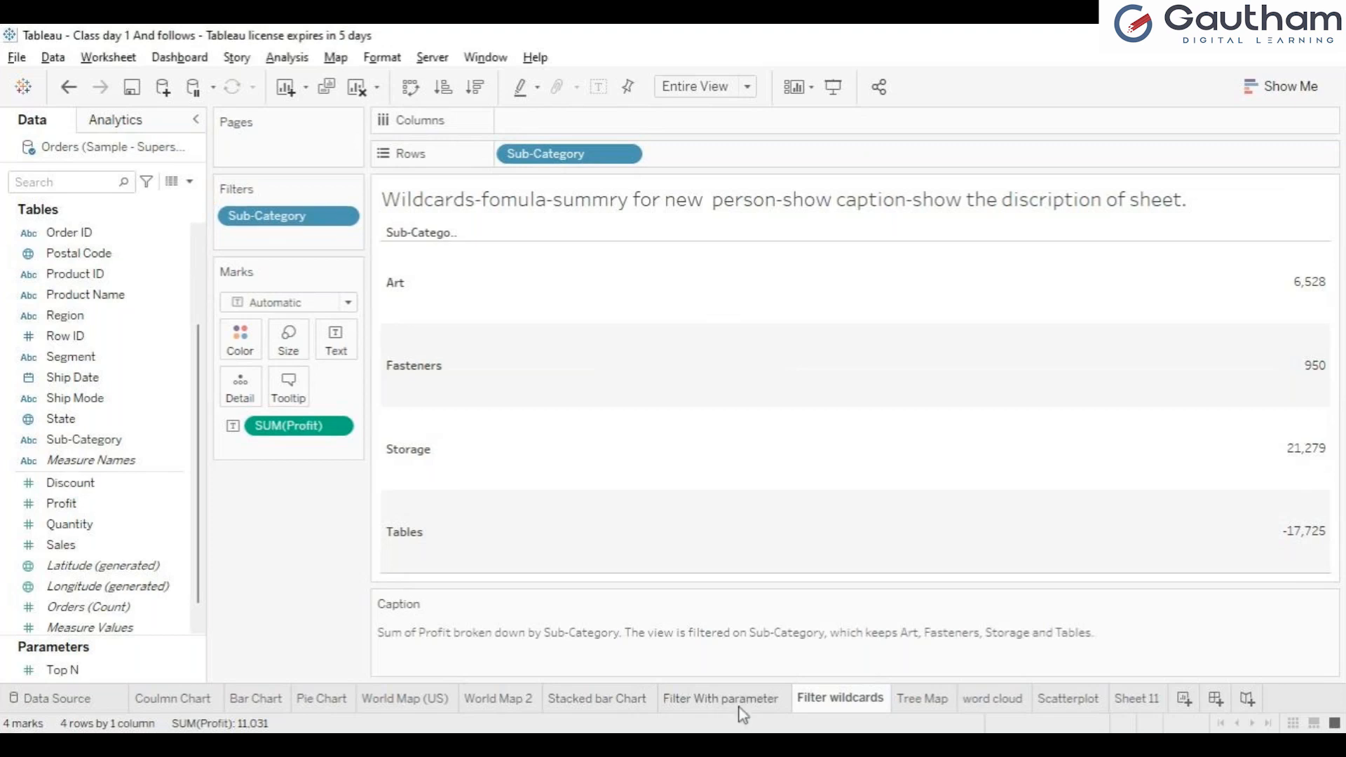
Step: Compare the Sub-Category filter settings on the Filter wildcards and Filter With parameter sheets
click(742, 700)
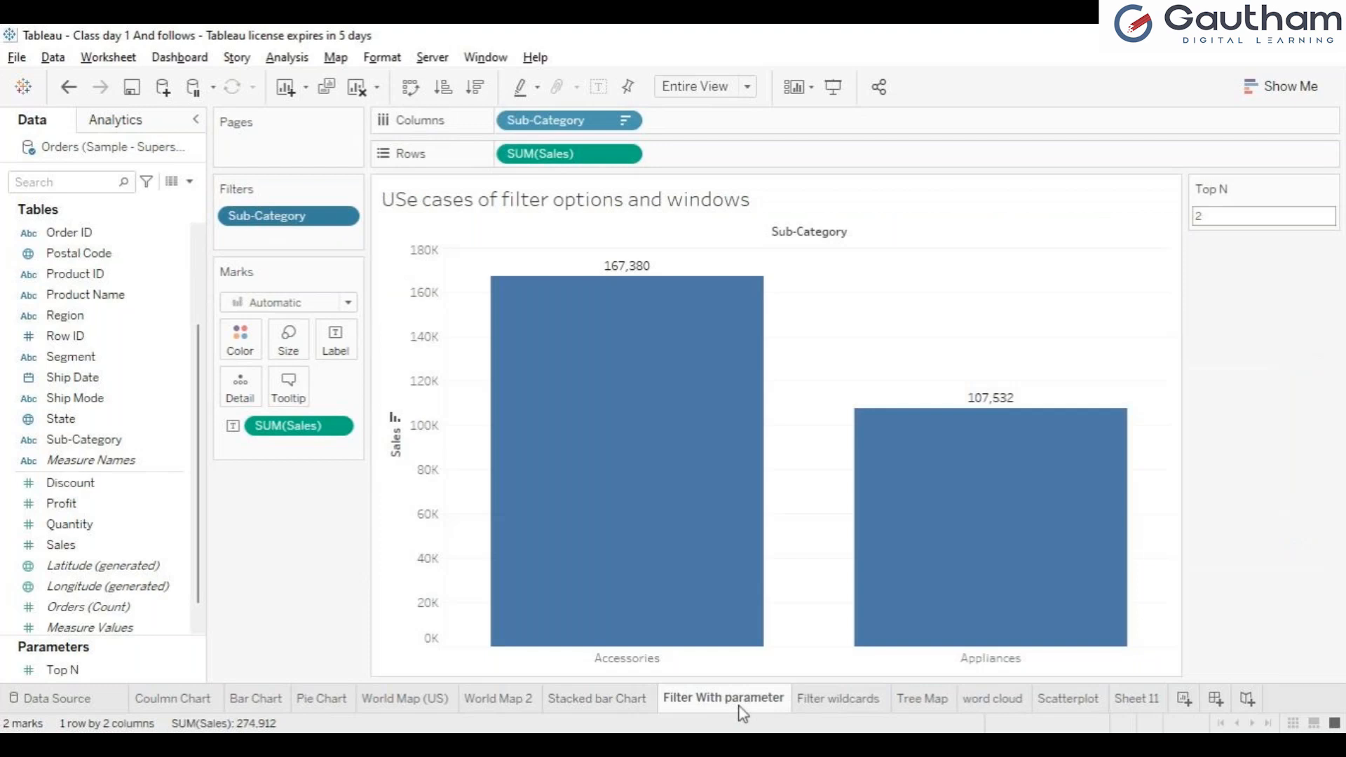
click(838, 699)
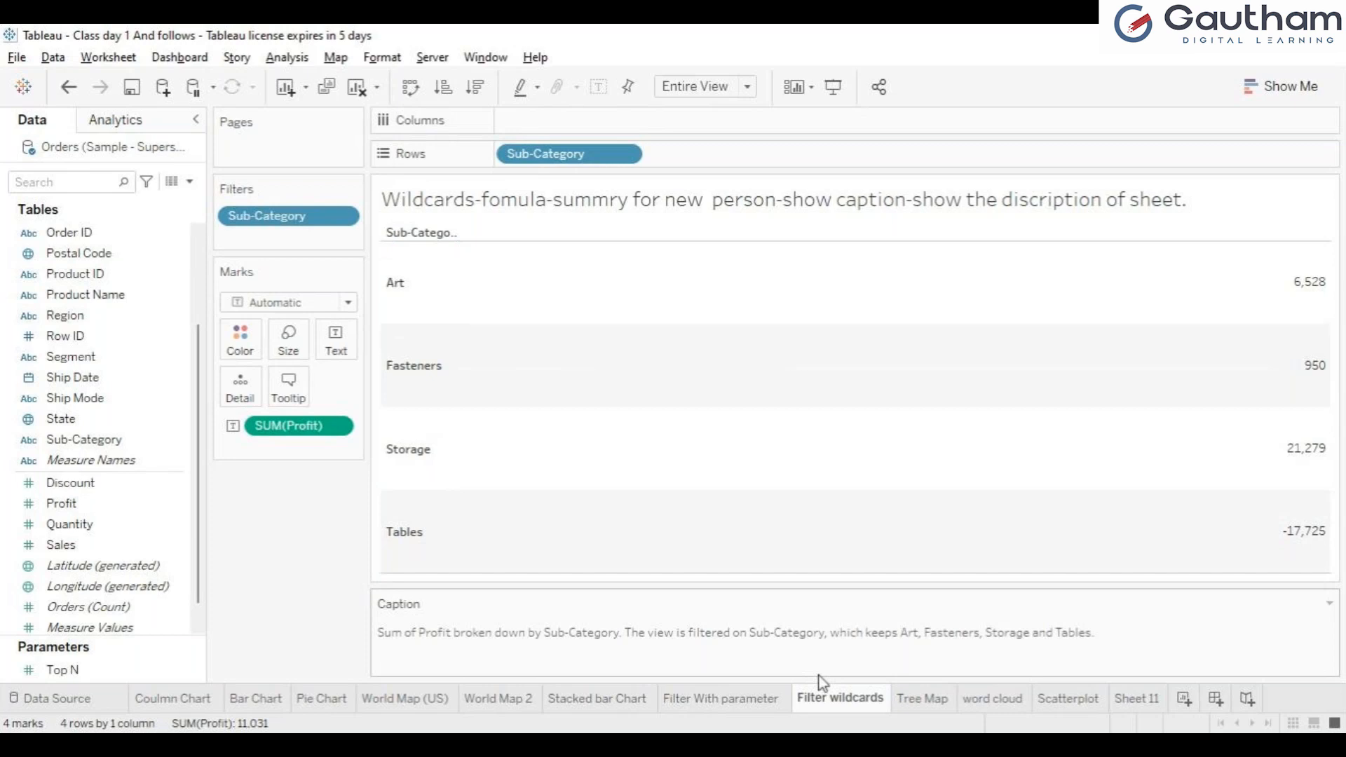
mouse_move(483, 281)
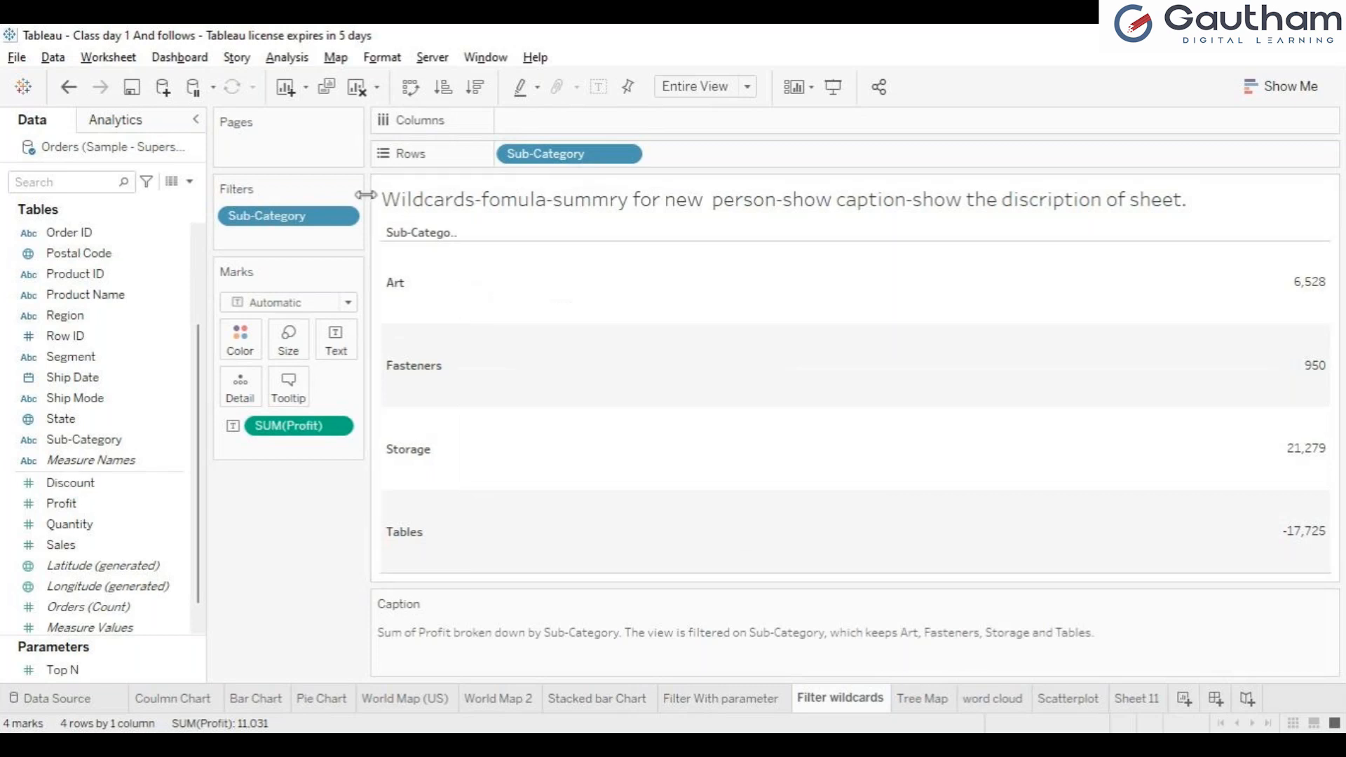
click(296, 236)
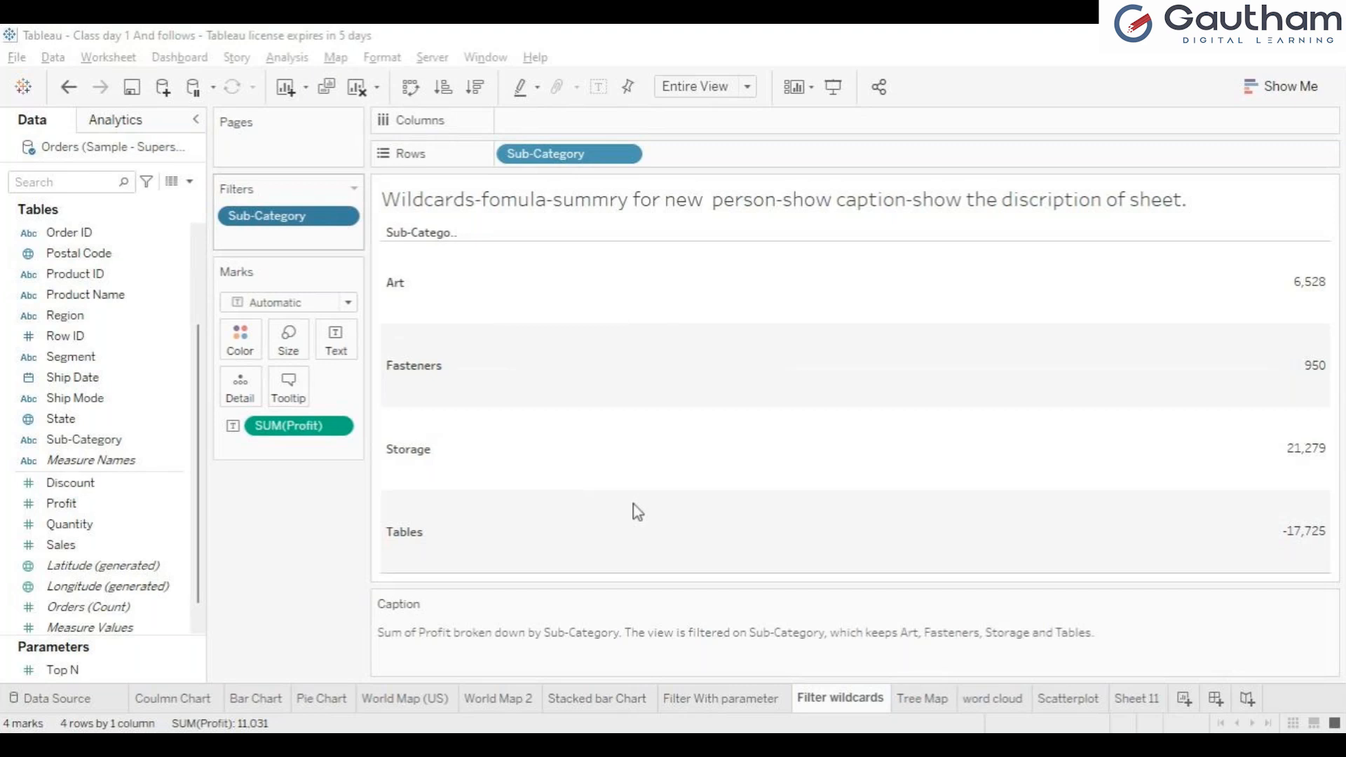
click(751, 637)
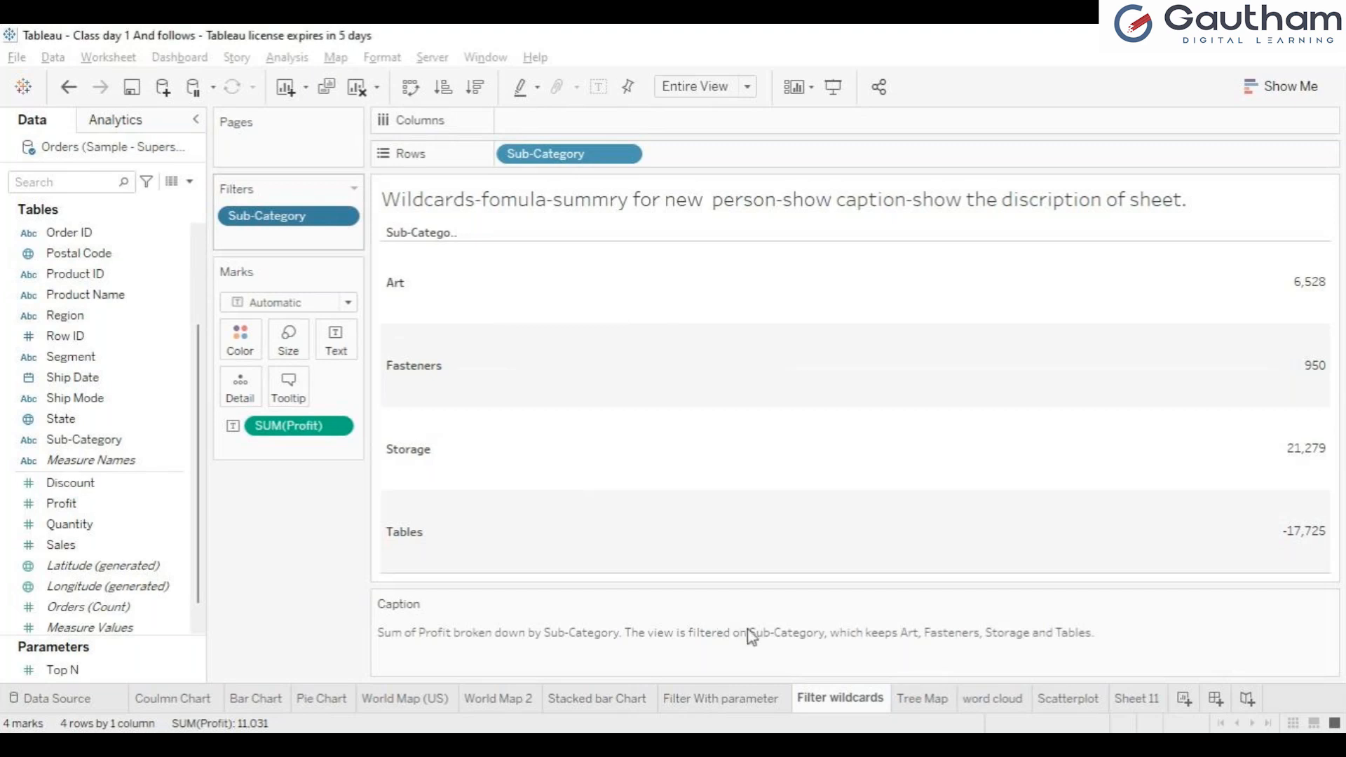
click(713, 699)
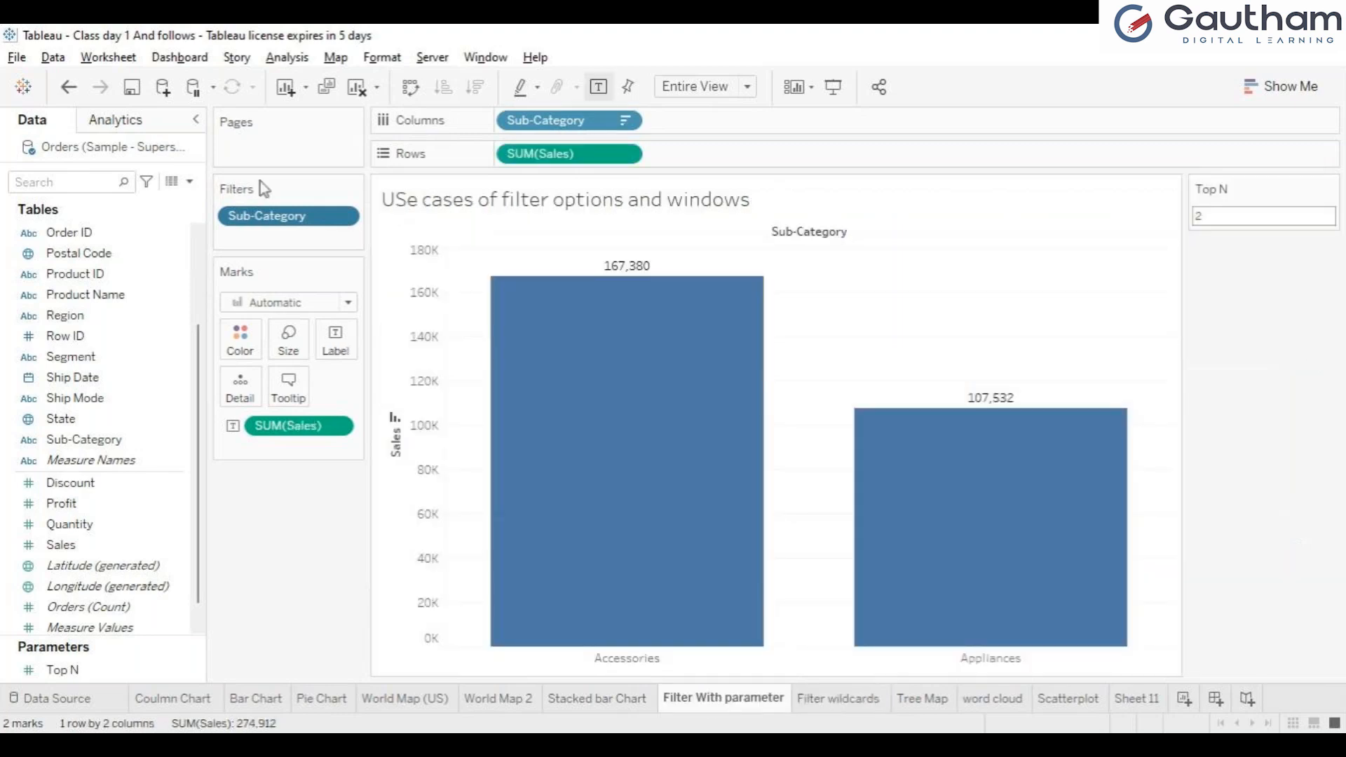
click(325, 235)
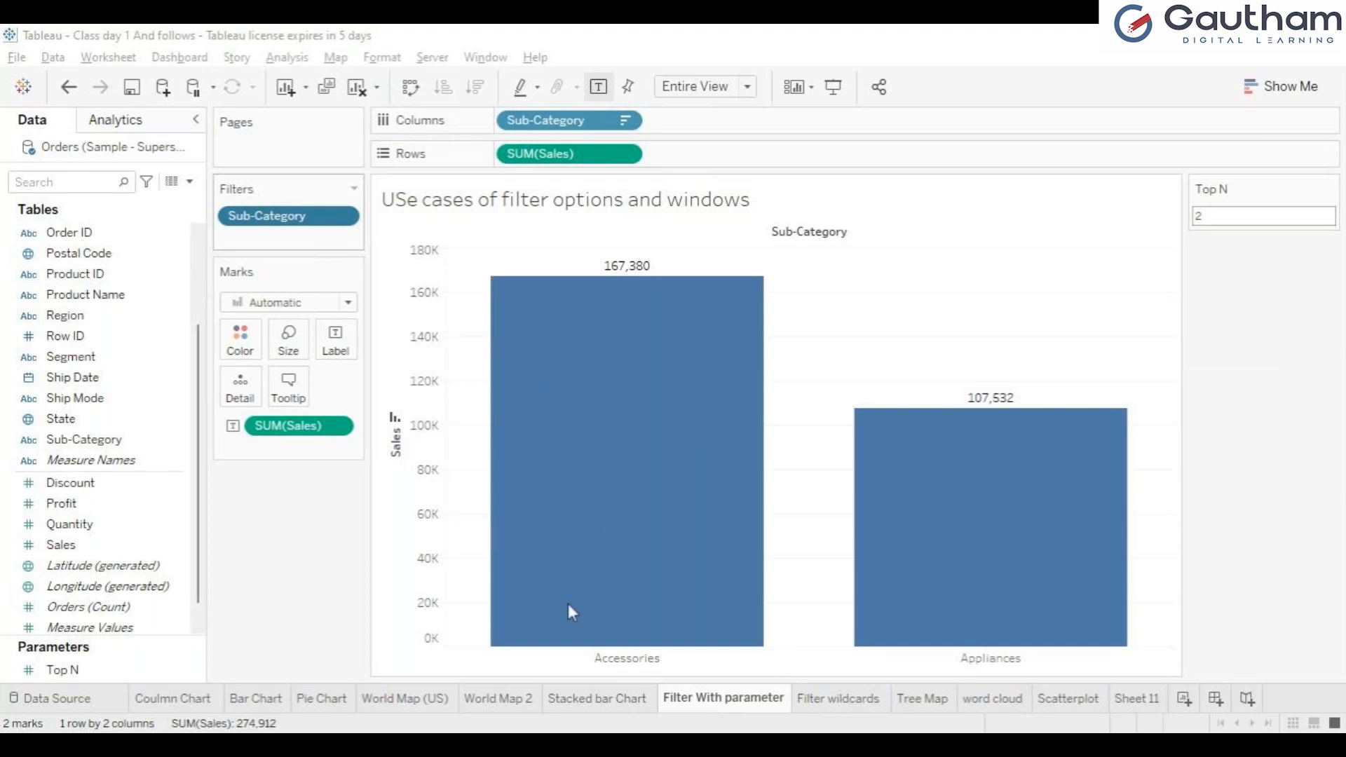
click(709, 630)
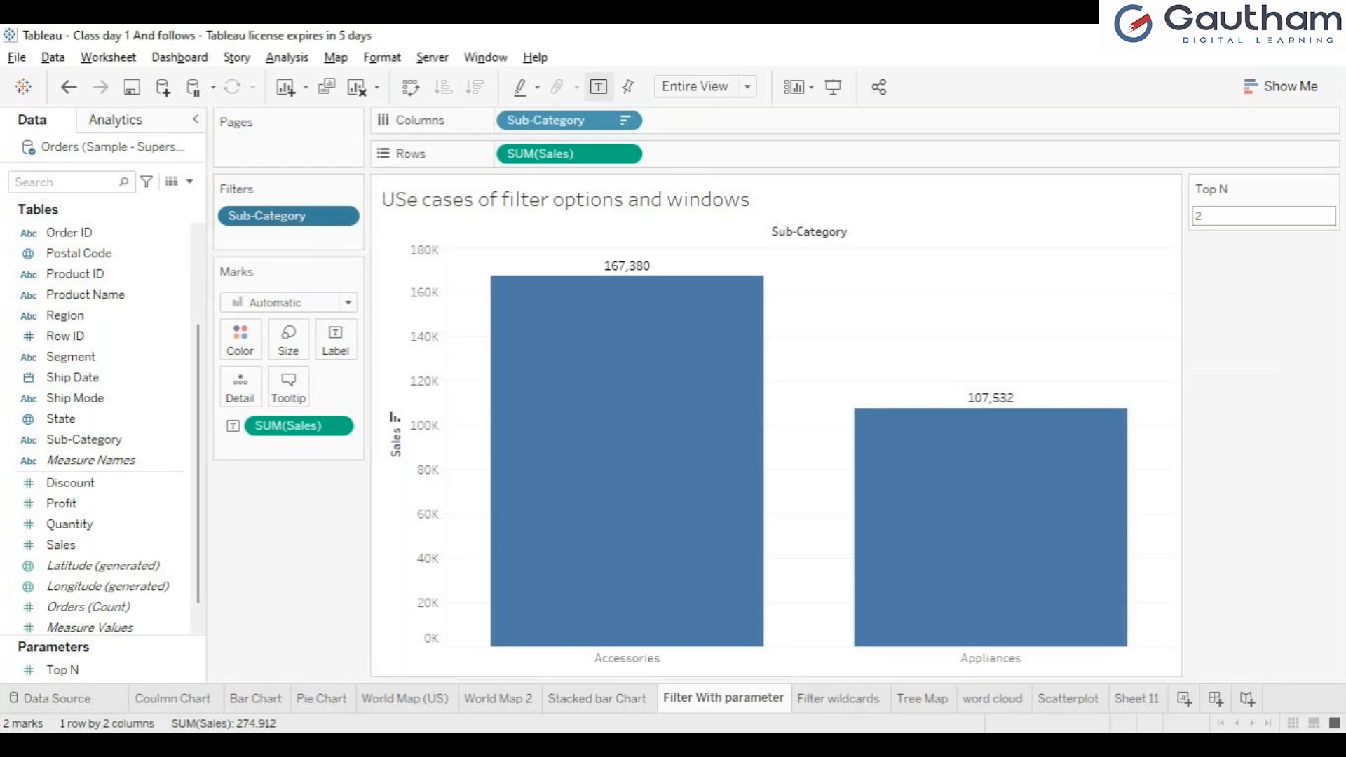
Step: Show the caption on the Filter wildcards sheet and return to the Filter With parameter sheet
click(848, 696)
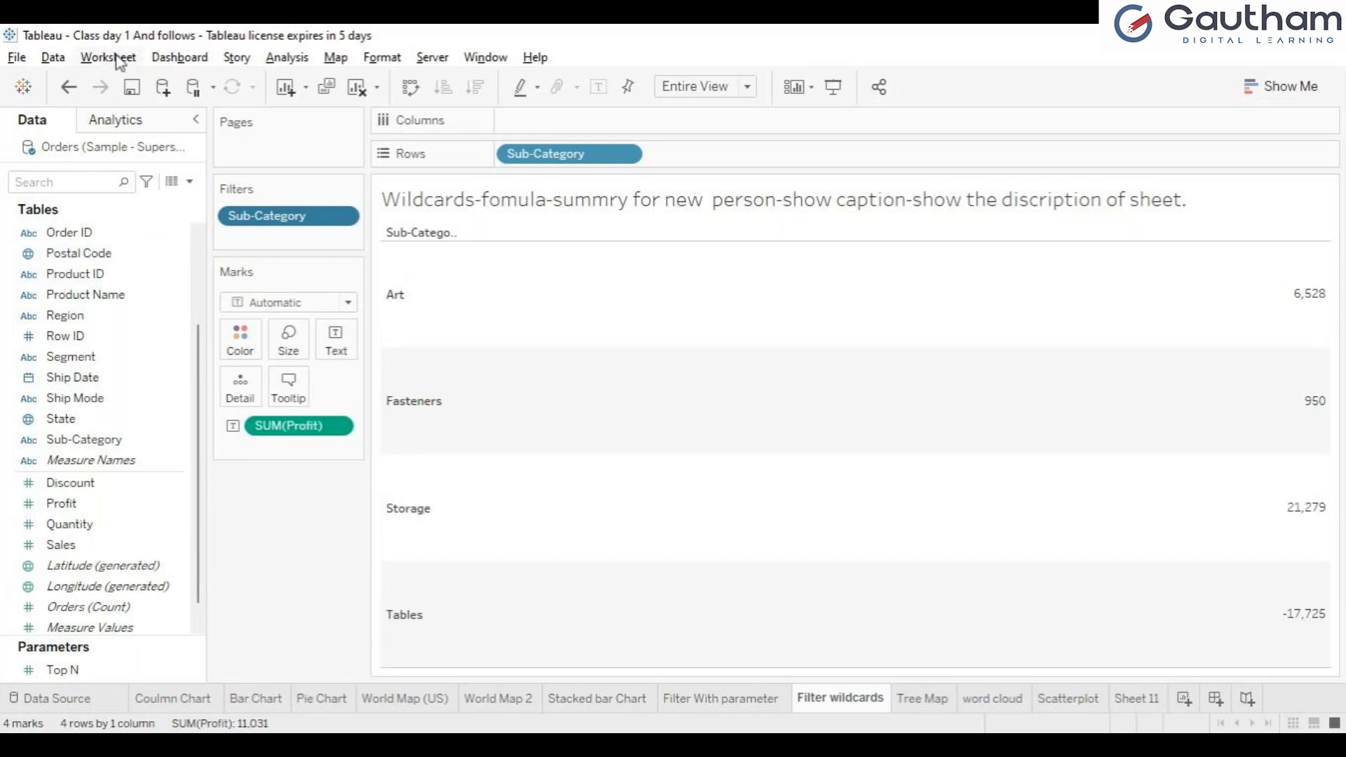
click(146, 256)
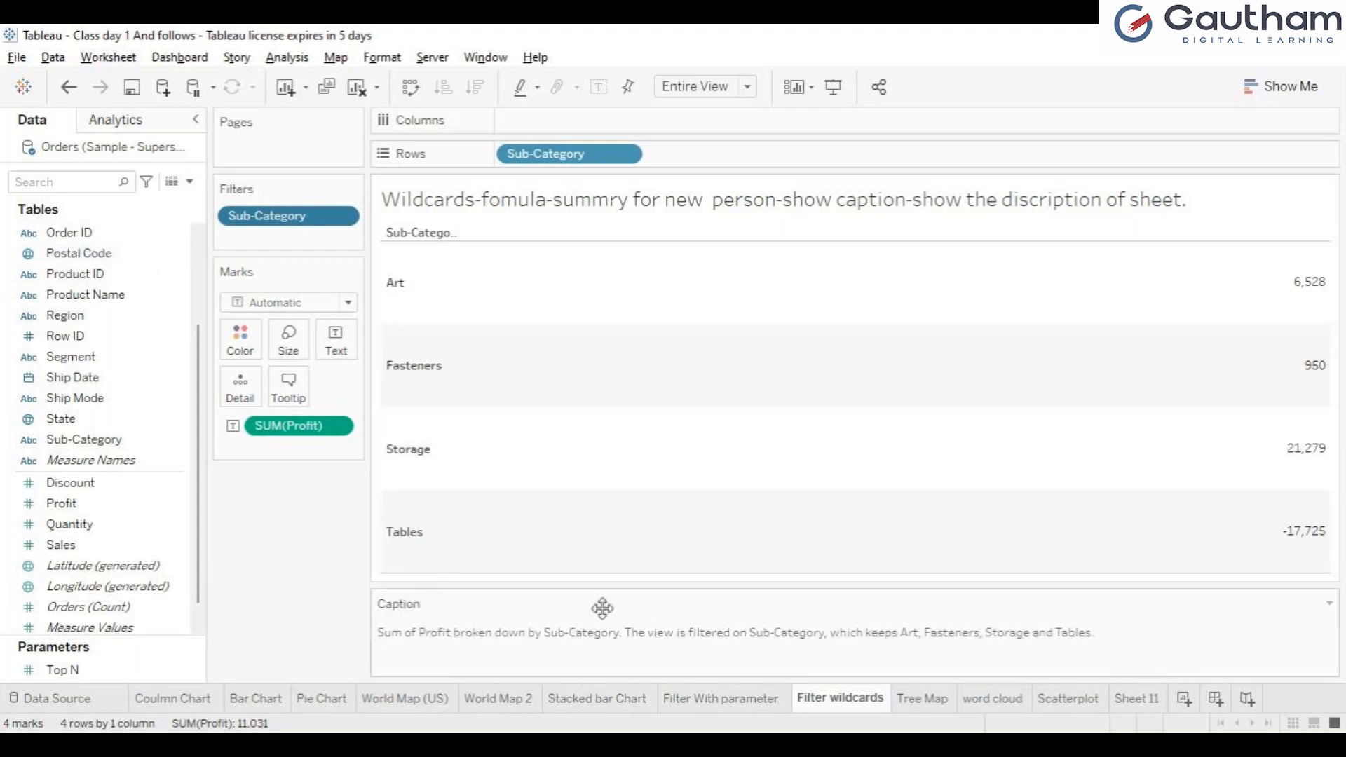
click(722, 698)
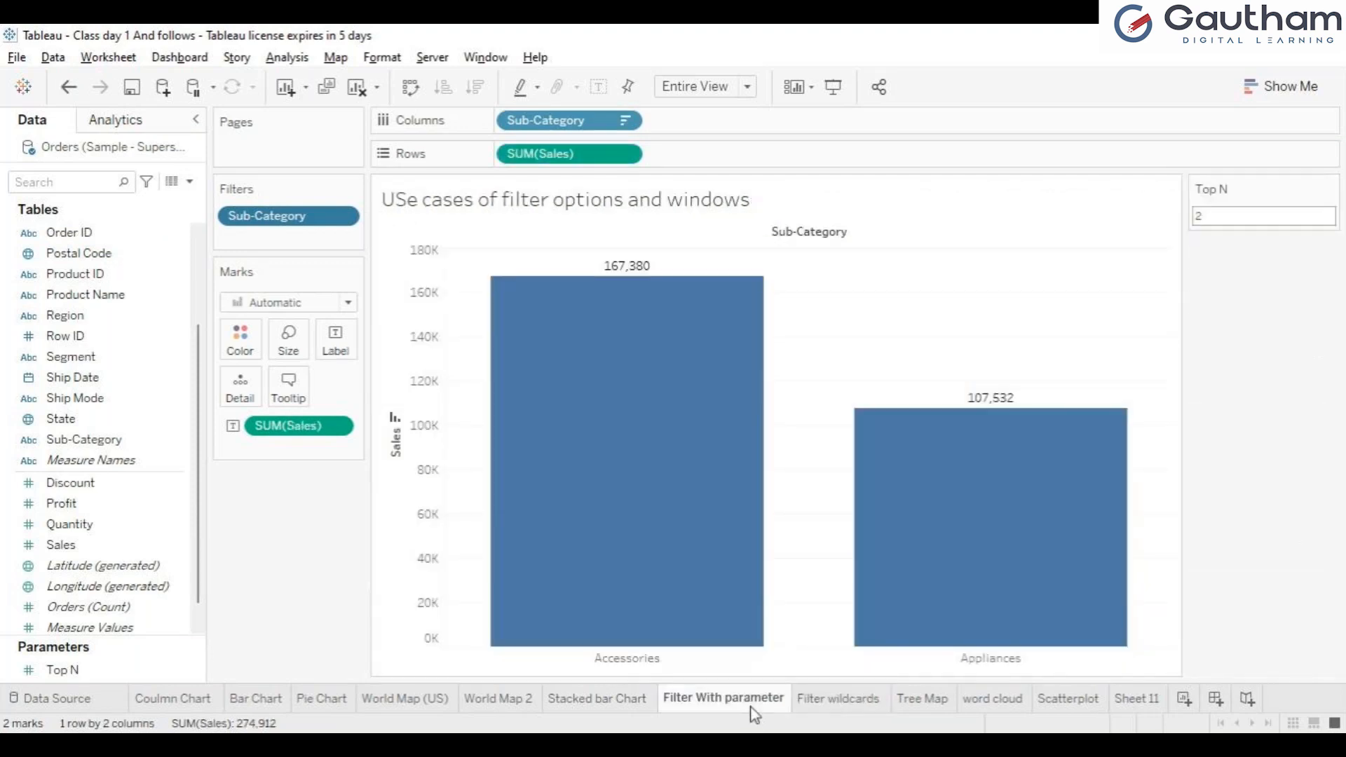
Step: Show the worksheet caption on the Stacked bar Chart sheet
click(634, 700)
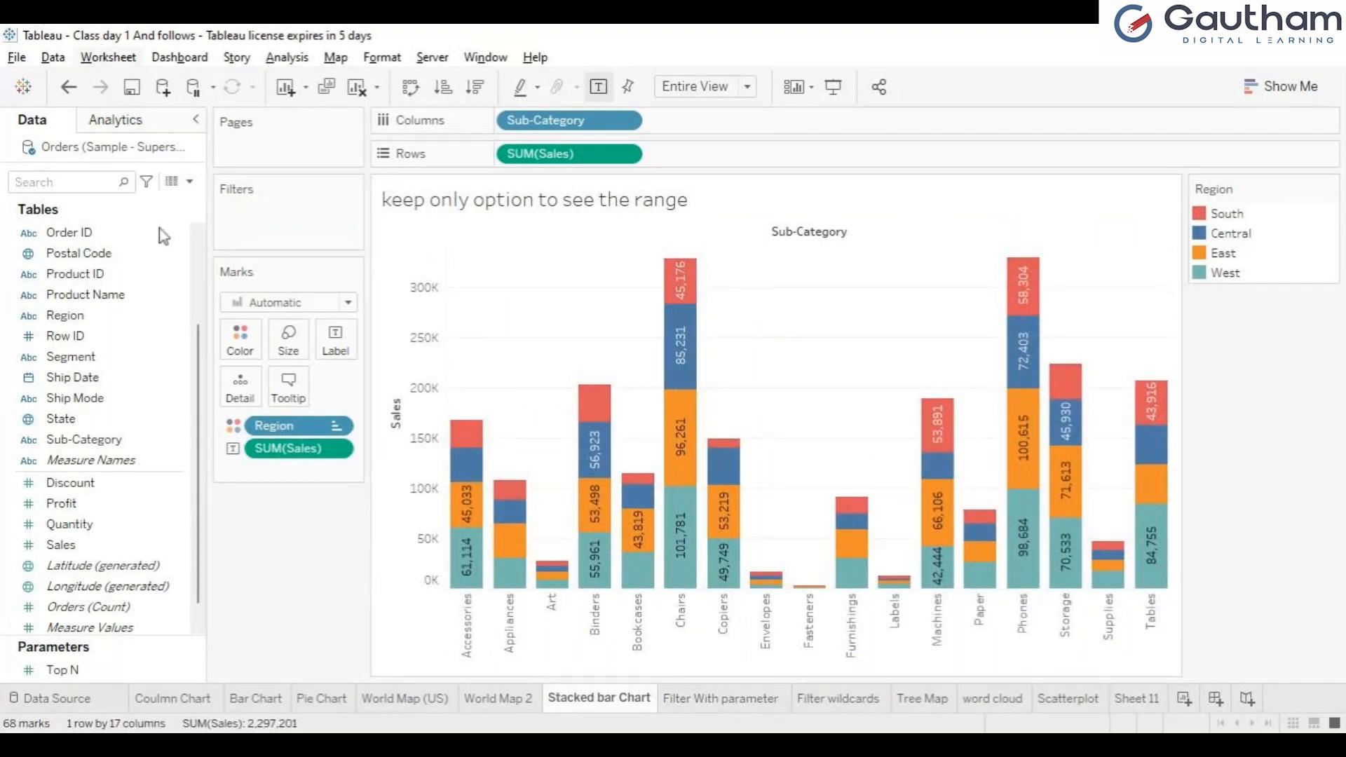
click(153, 256)
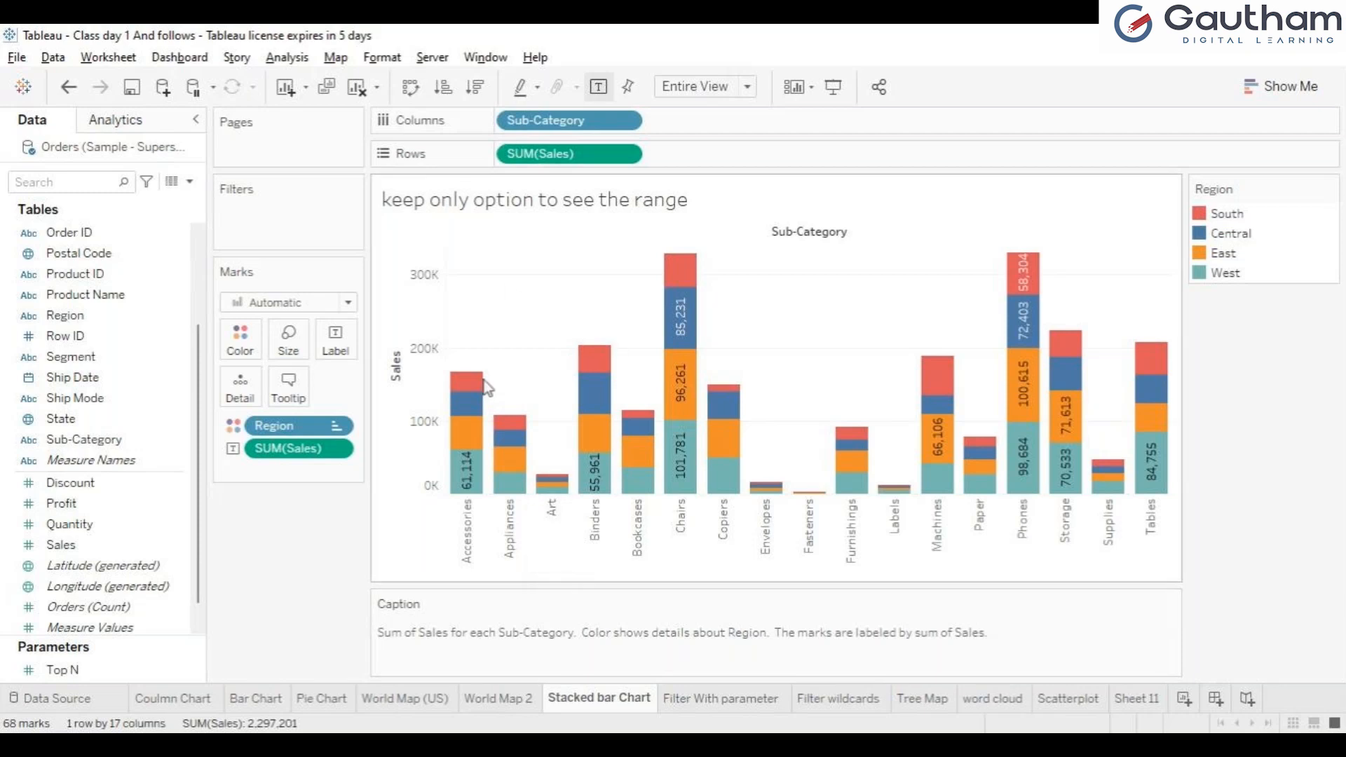
mouse_move(656, 424)
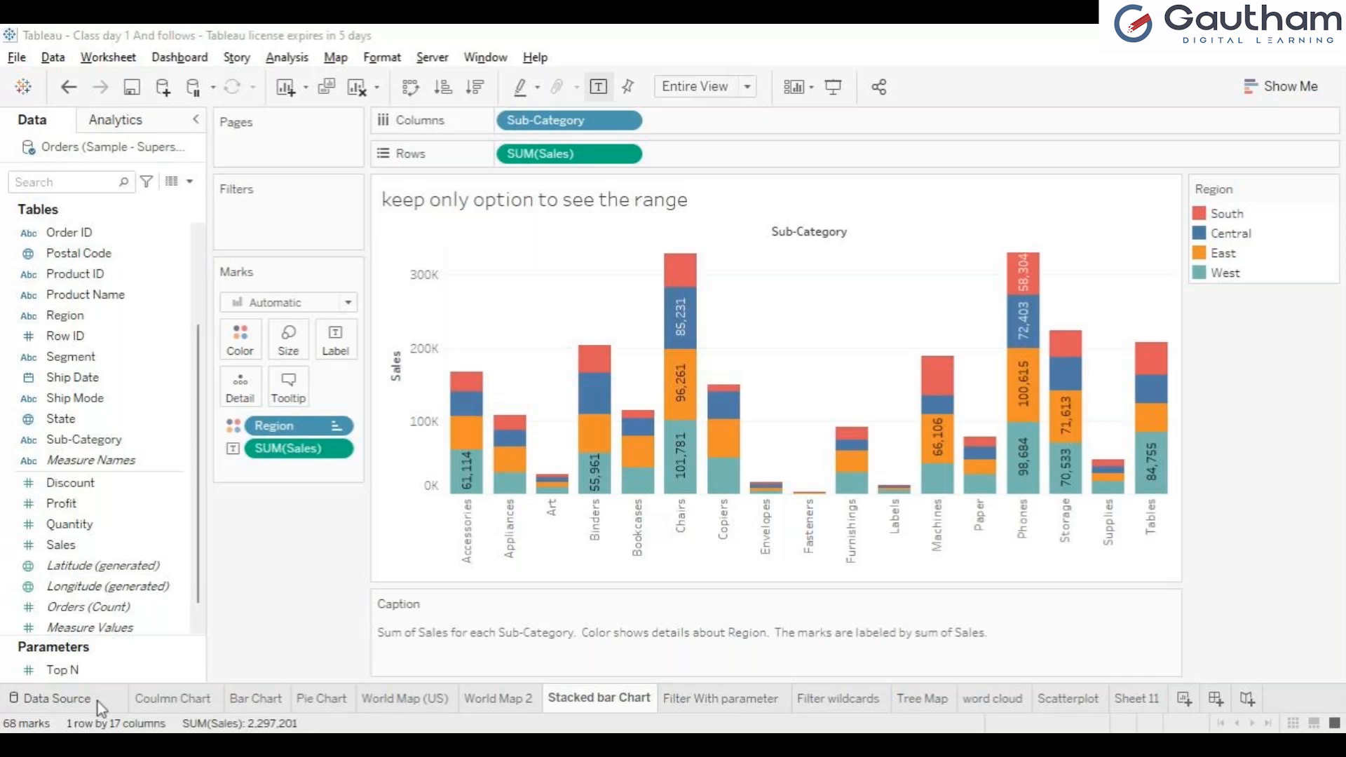
Step: Review the data source page and the Stacked bar Chart, Filter With parameter and Filter wildcards sheets
click(57, 698)
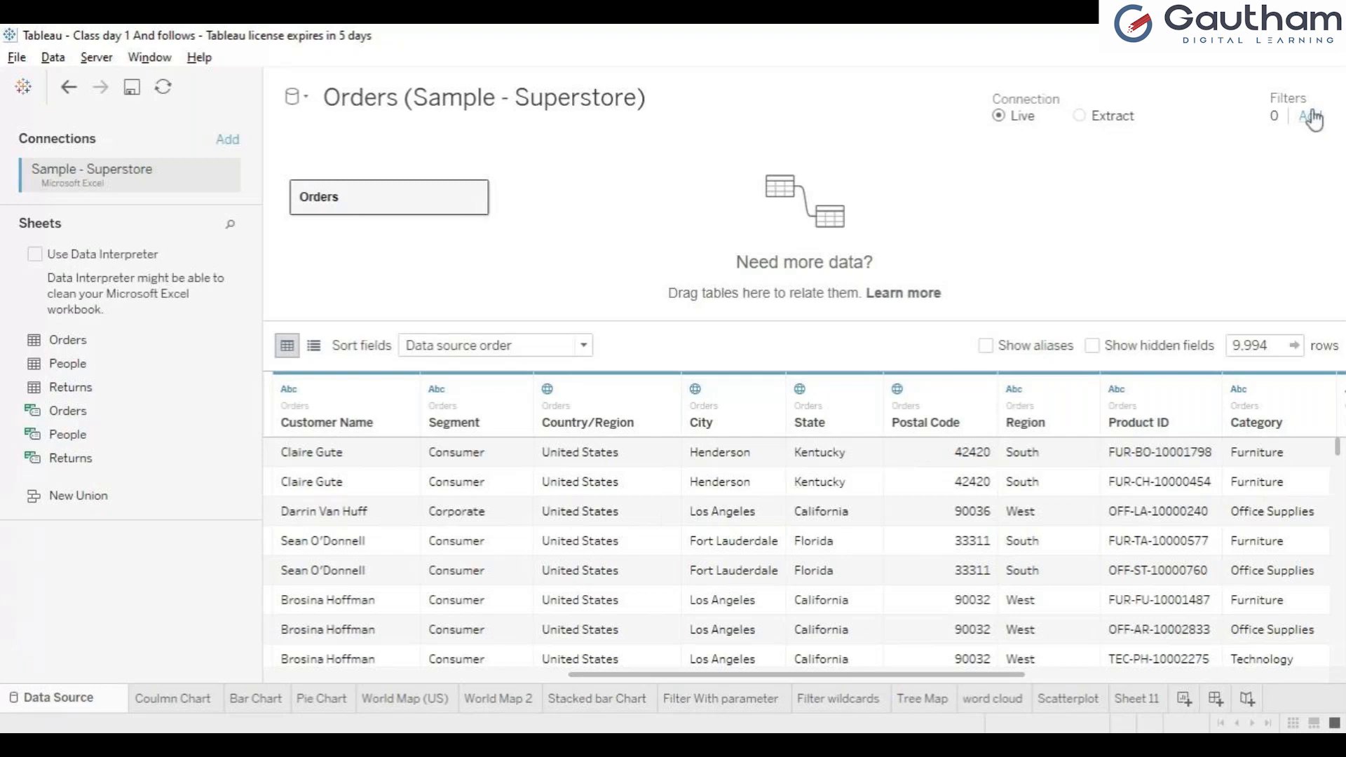
click(857, 700)
click(572, 701)
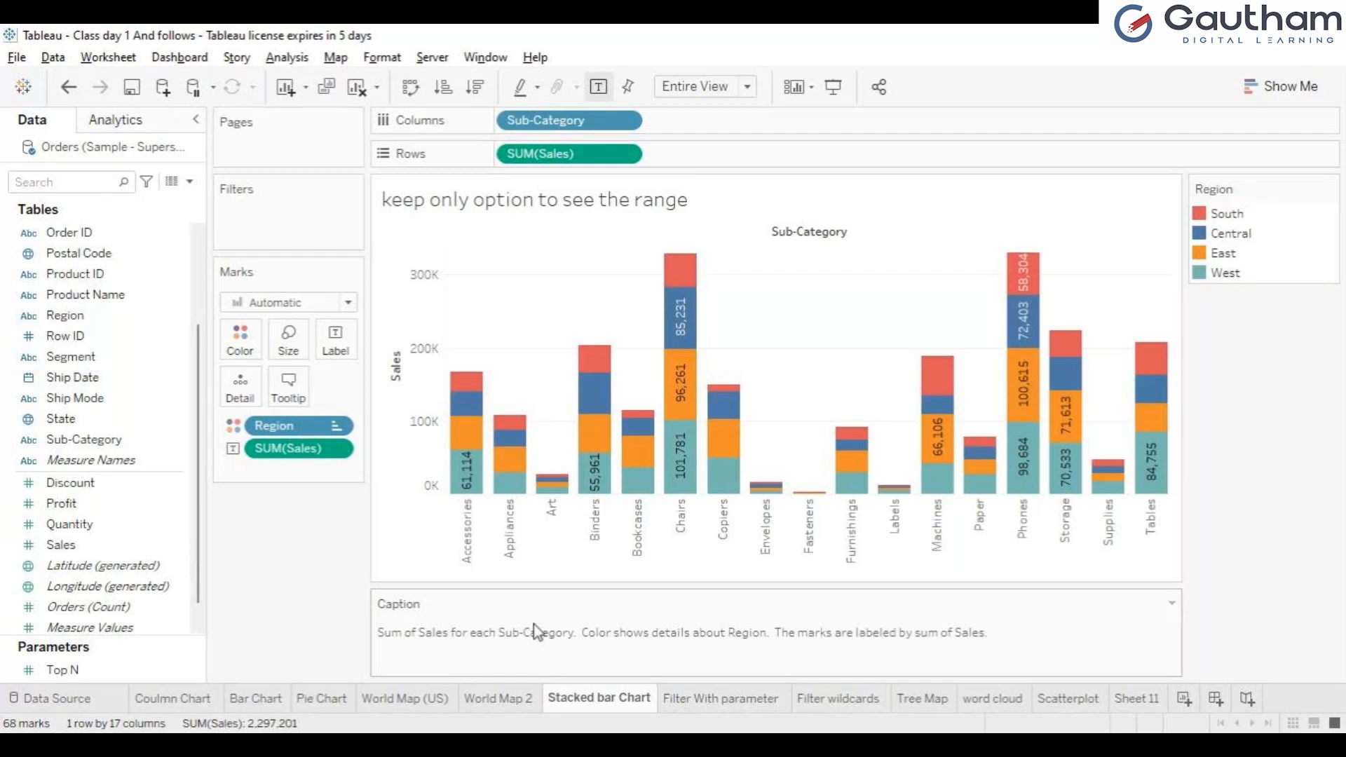
click(754, 699)
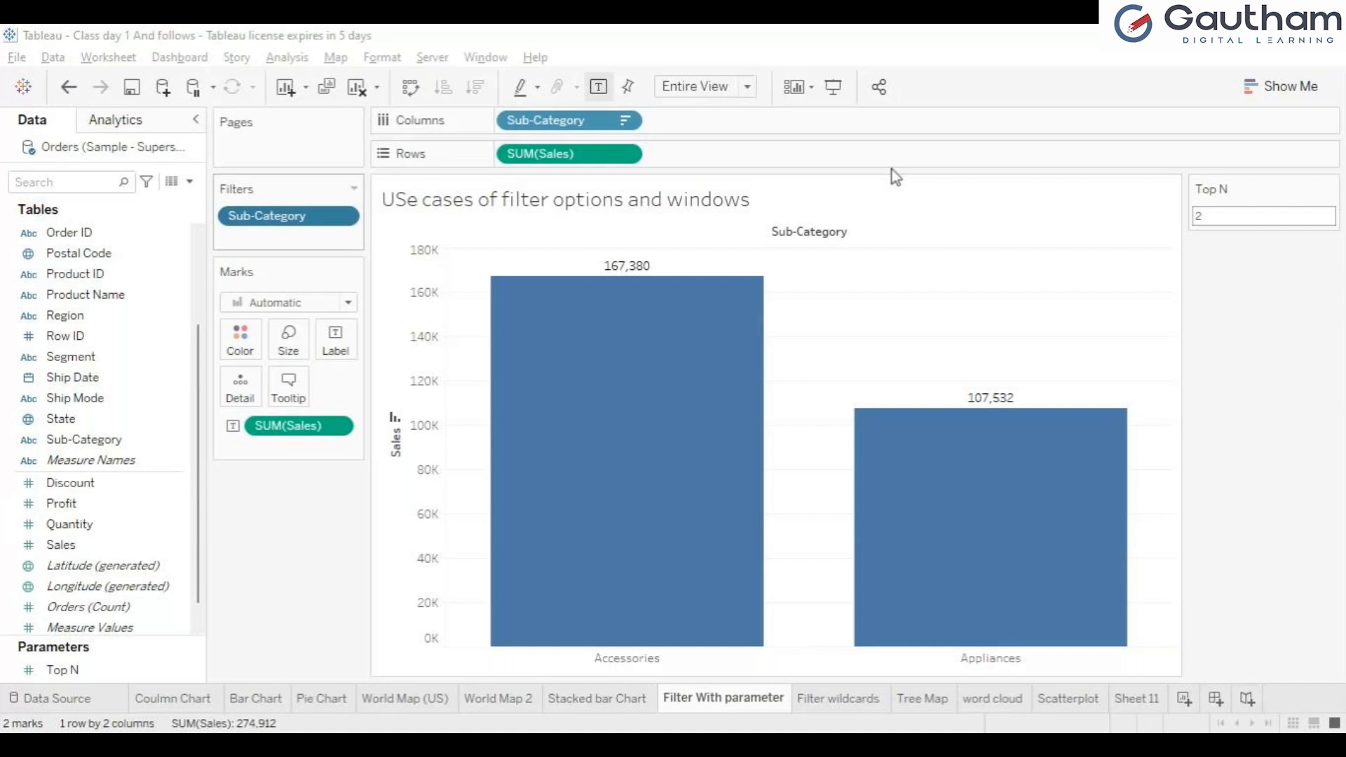
click(690, 700)
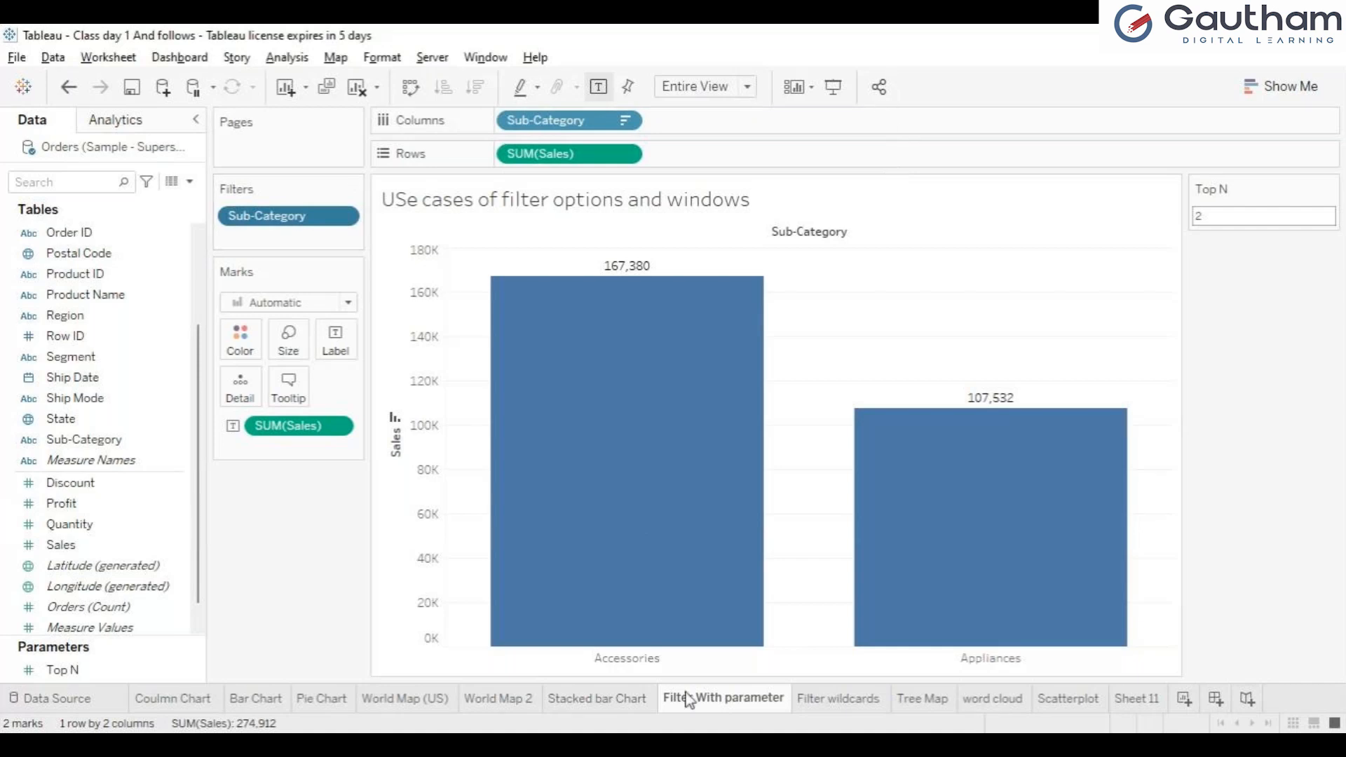
click(630, 701)
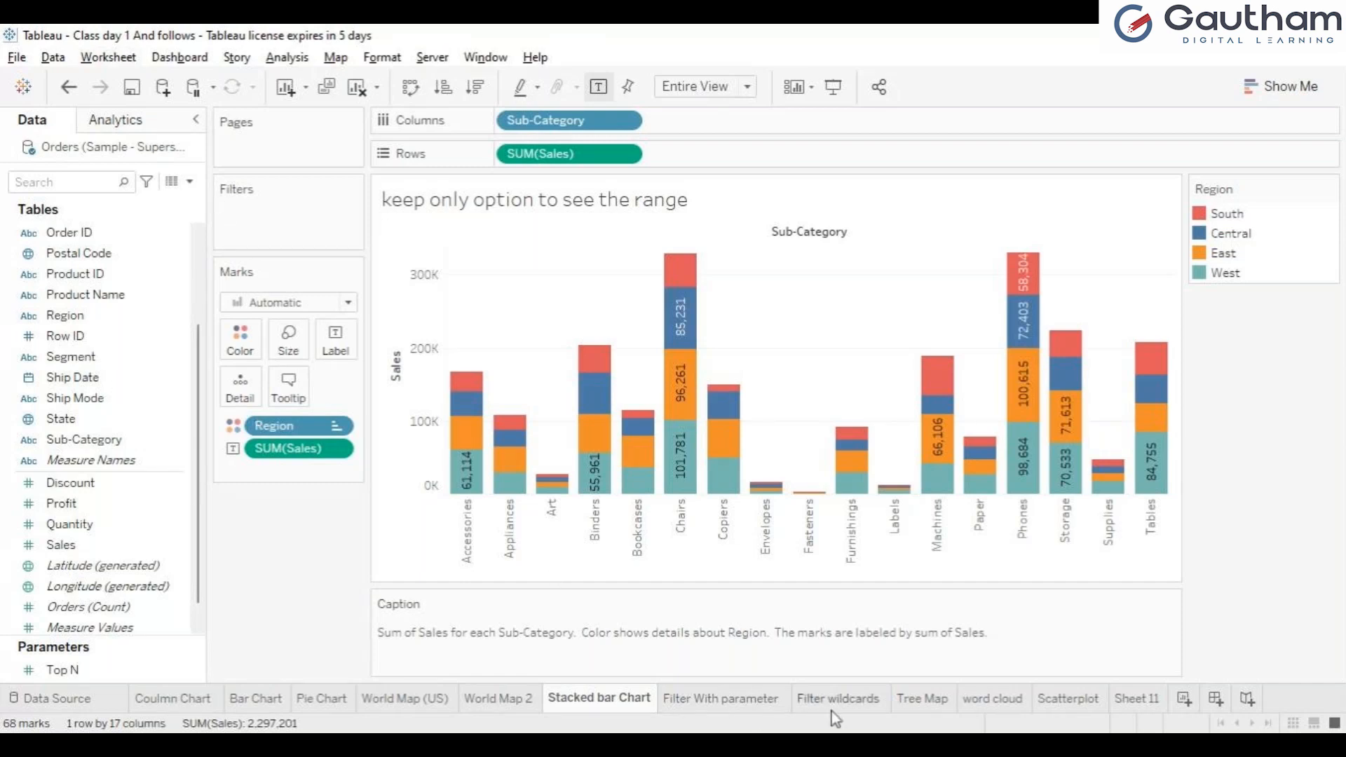
click(740, 708)
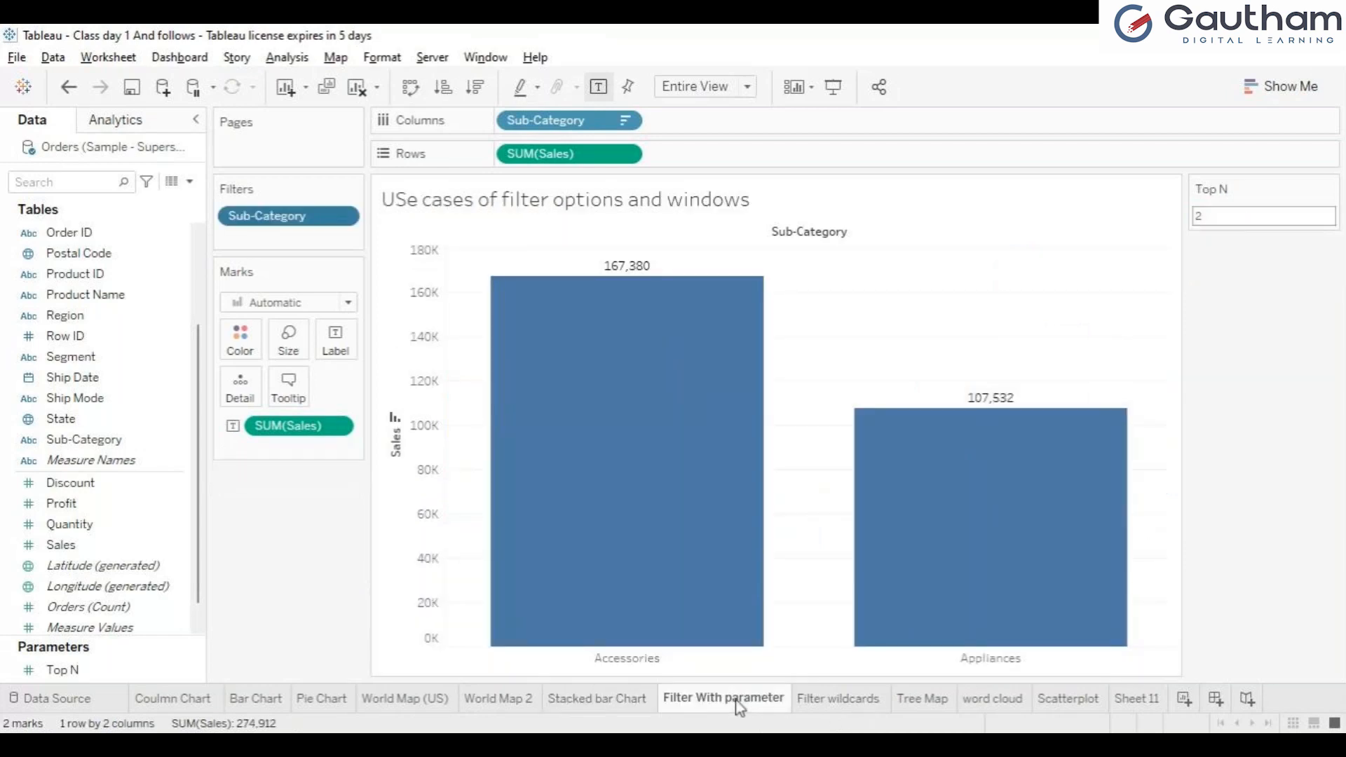
click(815, 703)
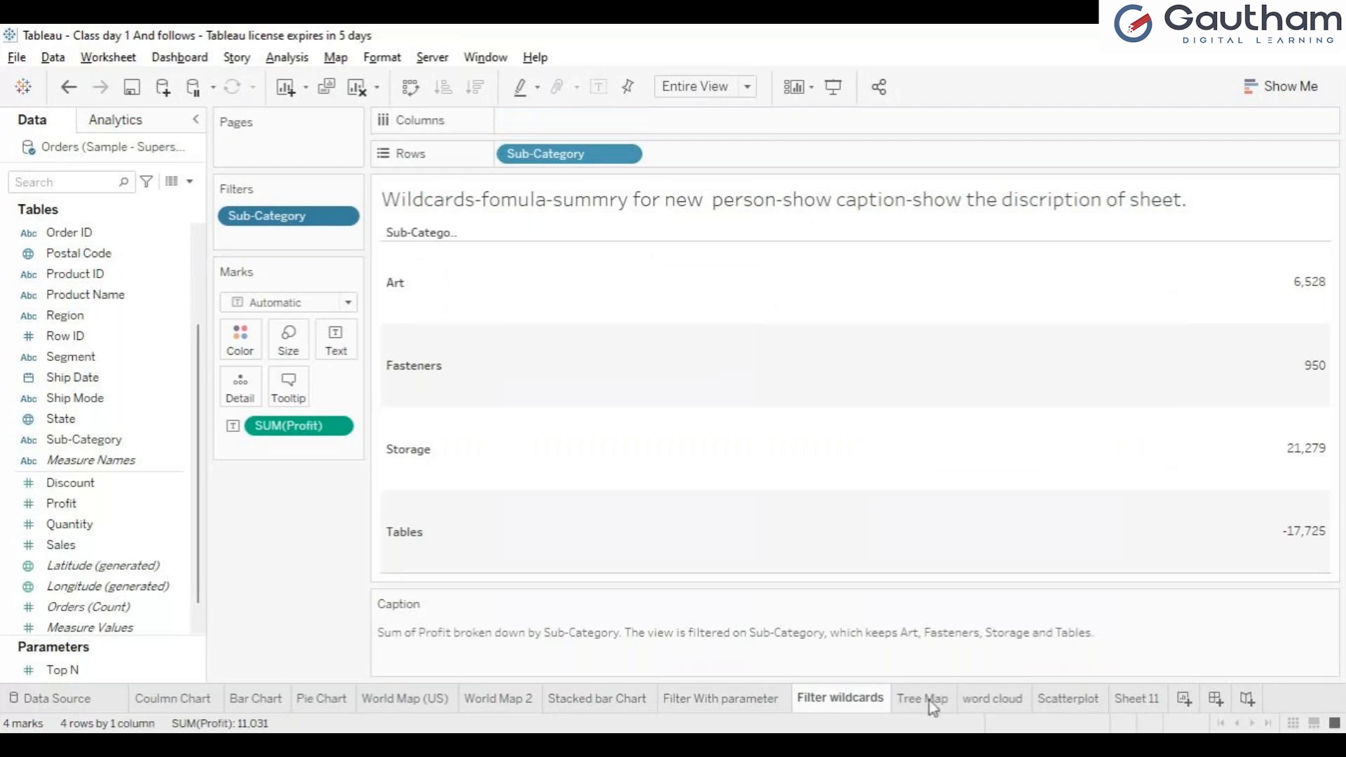
Step: Clear all fields from the Tree Map sheet and display the Show Me chart types
click(929, 704)
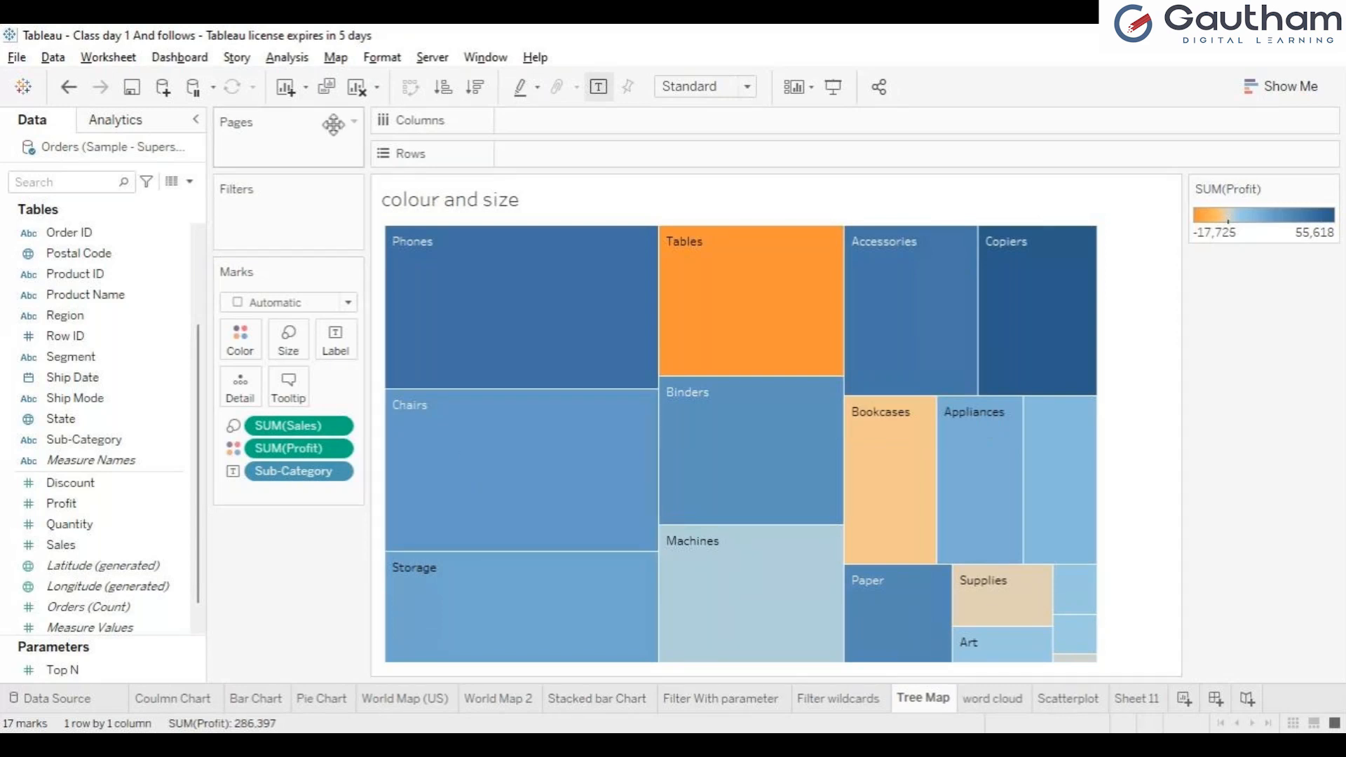
click(357, 95)
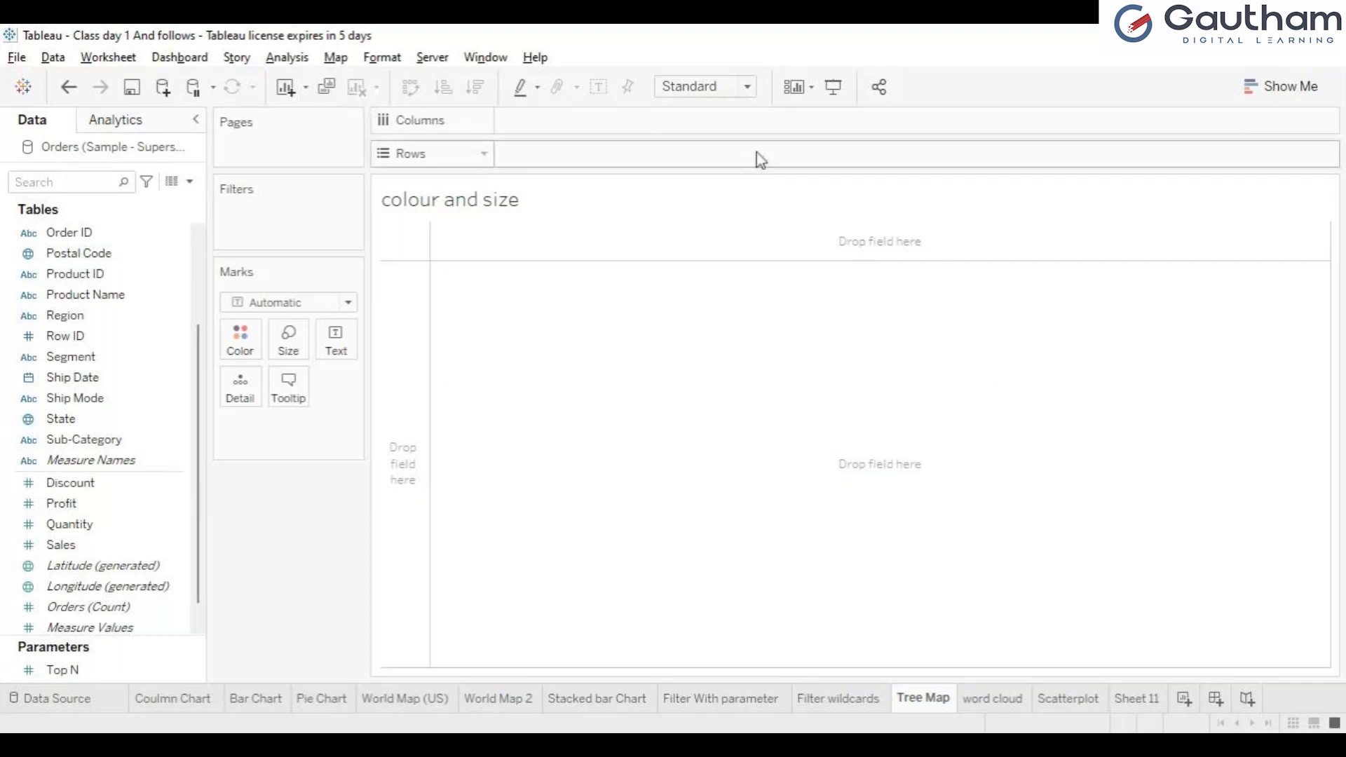
key(ctrl+z)
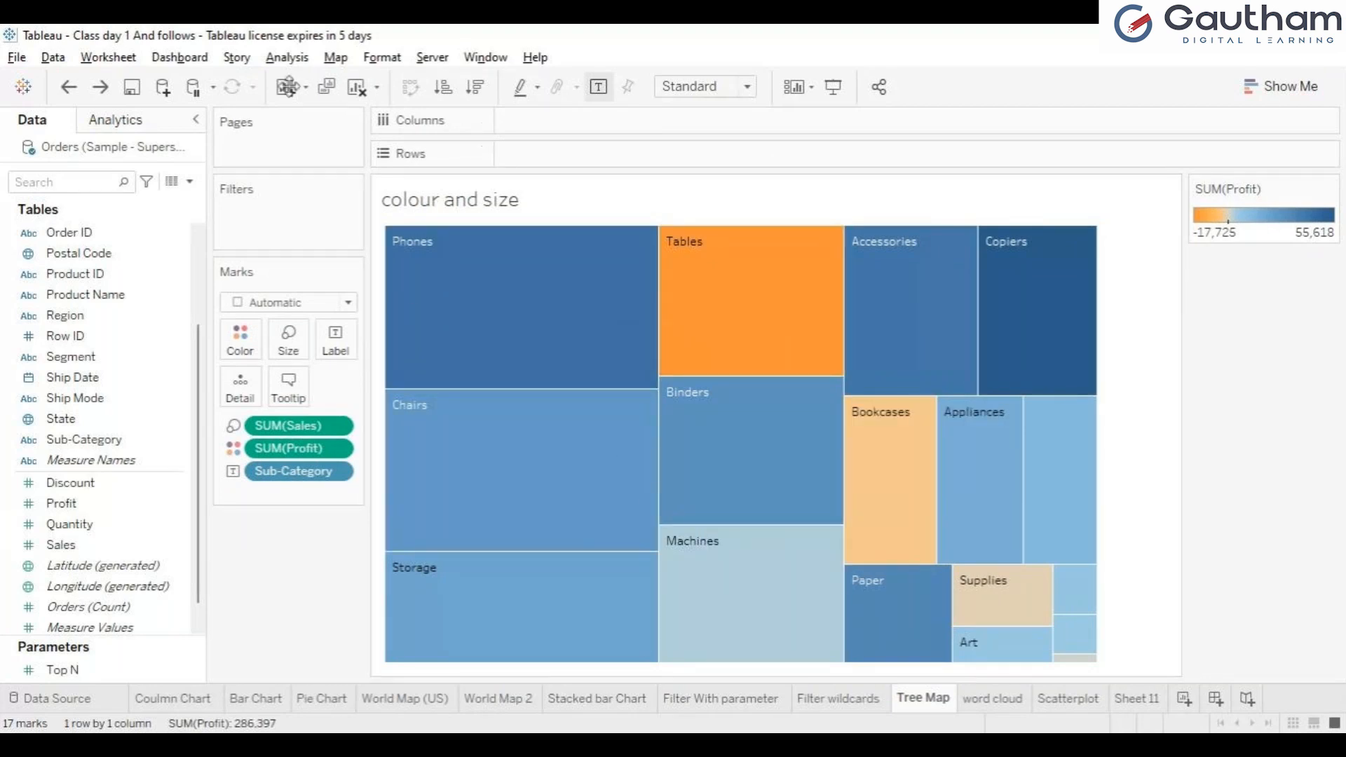
click(358, 88)
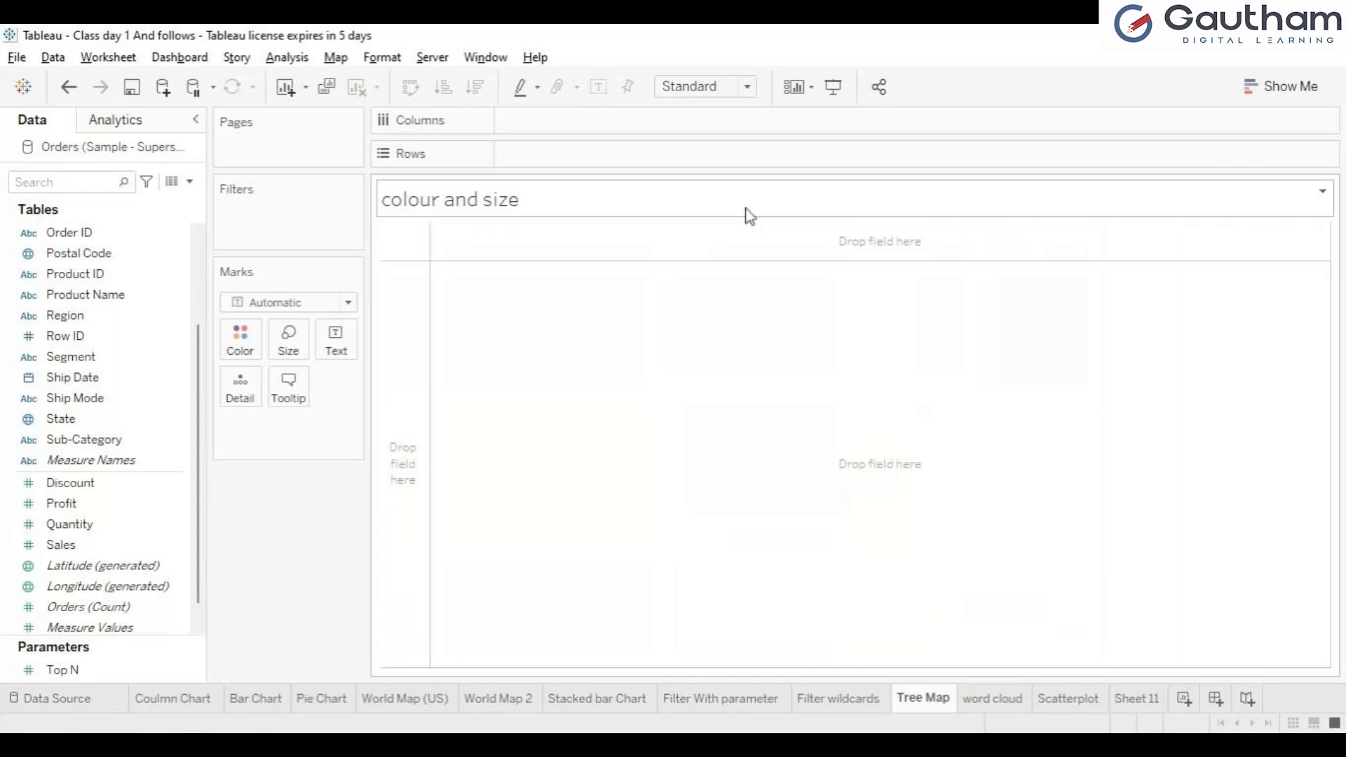
click(1297, 93)
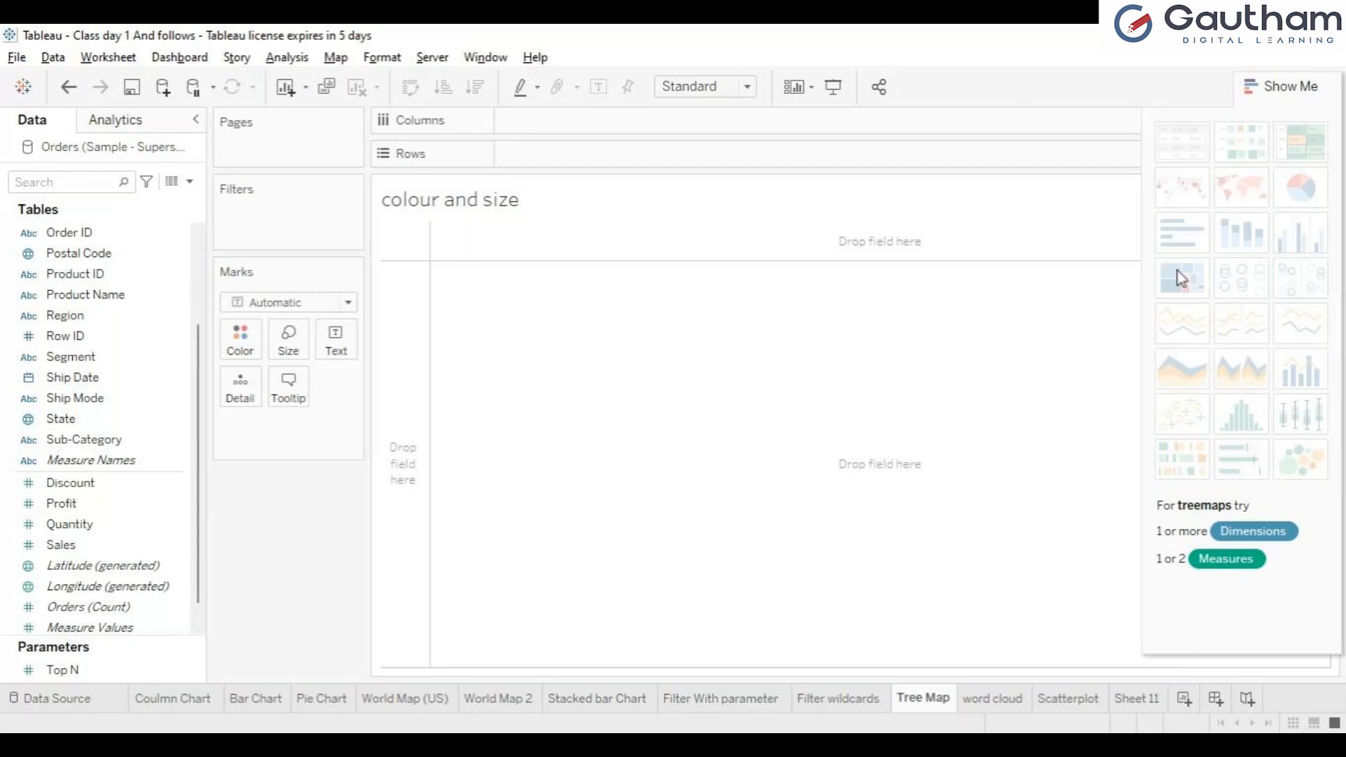
click(114, 441)
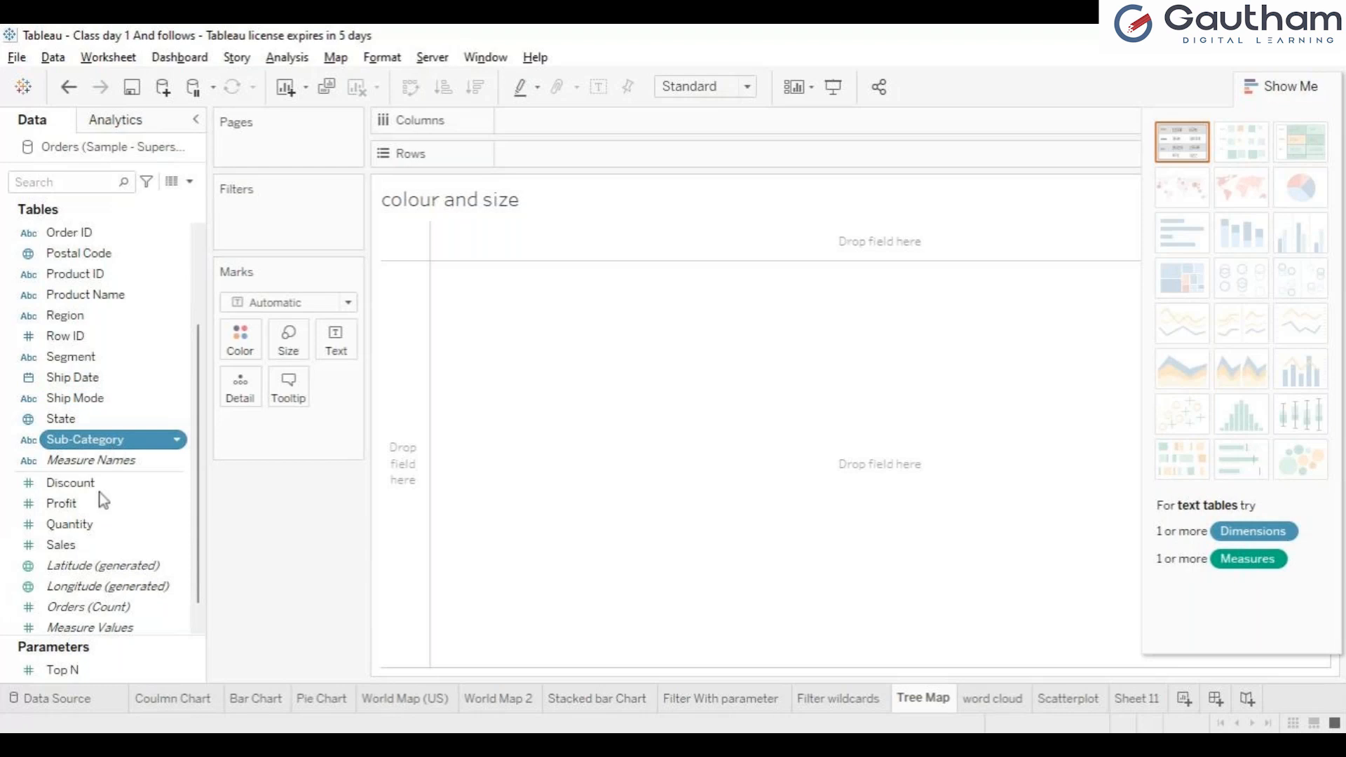
drag(99, 493, 280, 405)
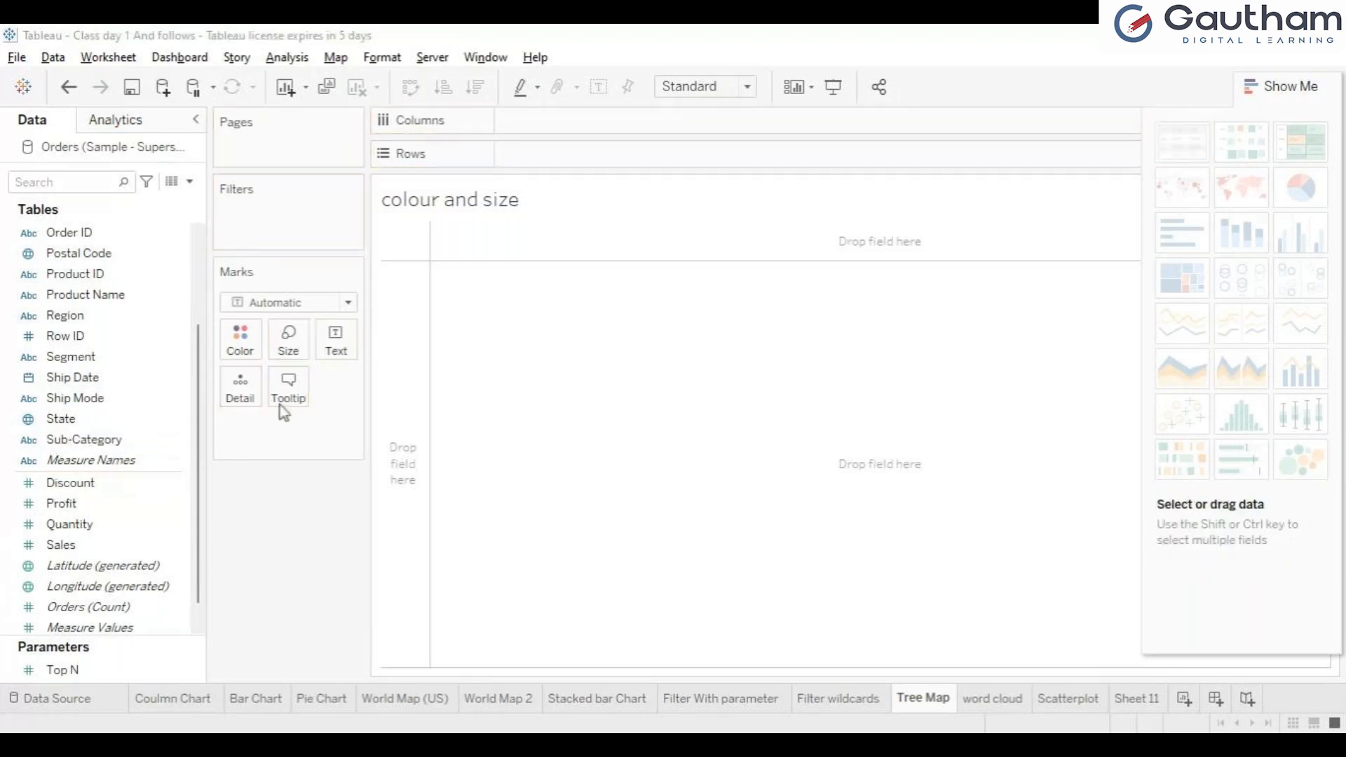
click(869, 325)
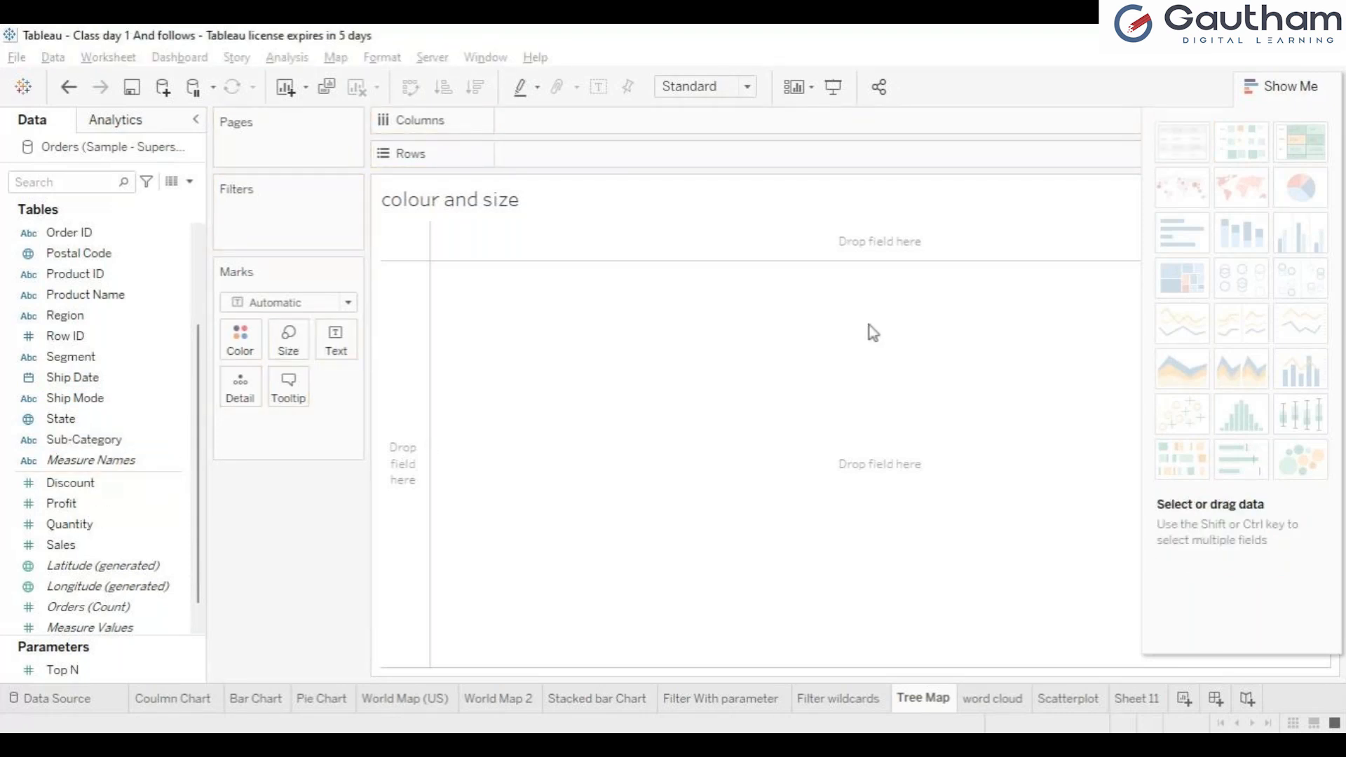
click(96, 439)
ctrl+click(81, 545)
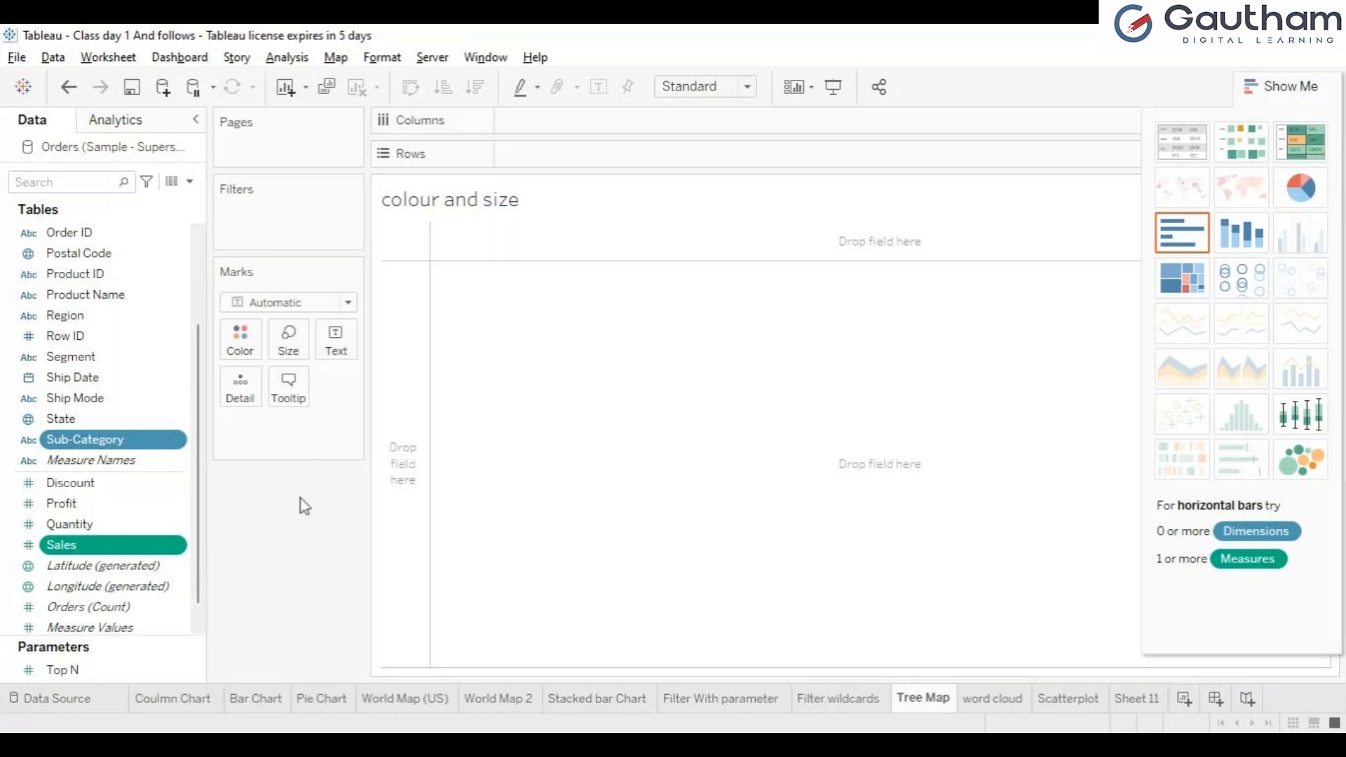
click(133, 483)
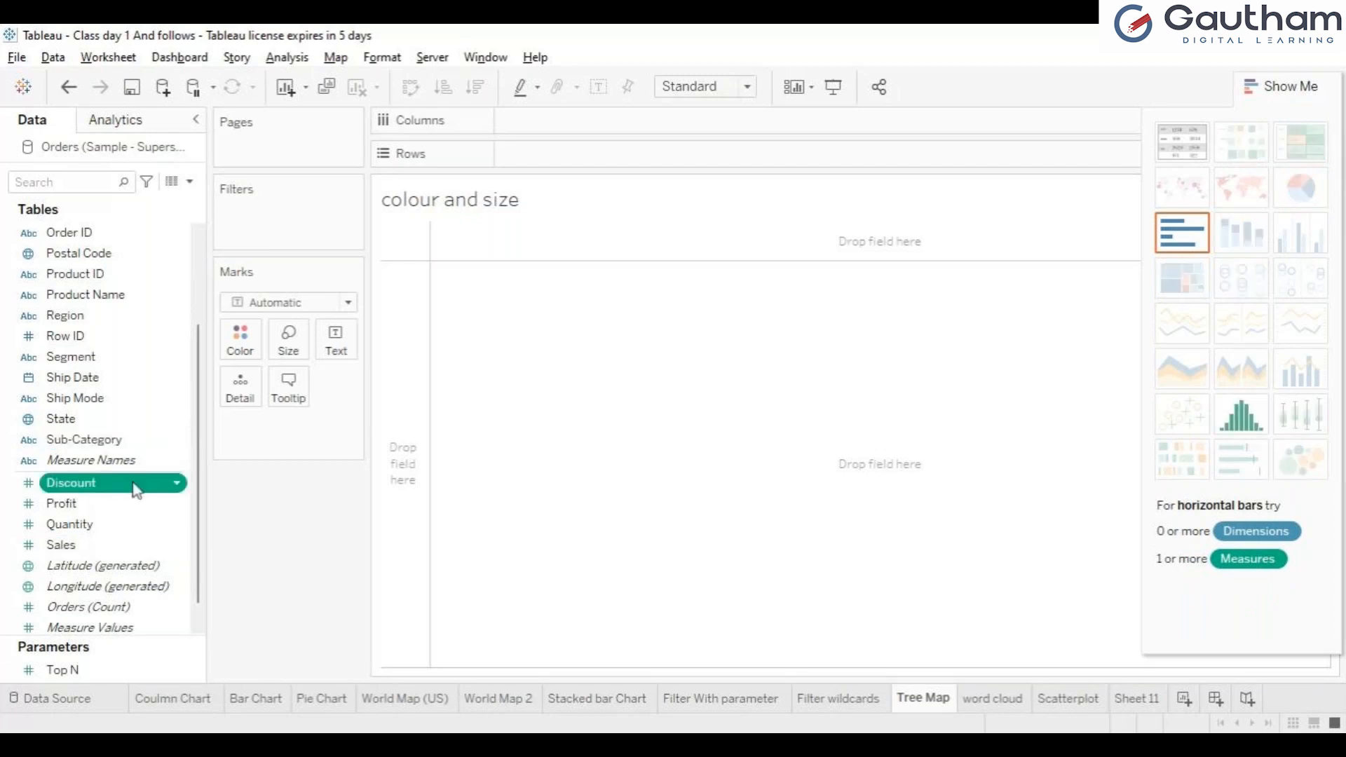
Step: Build a treemap from Sub-Category and Sales with Show Me and fit it to Entire View
click(63, 446)
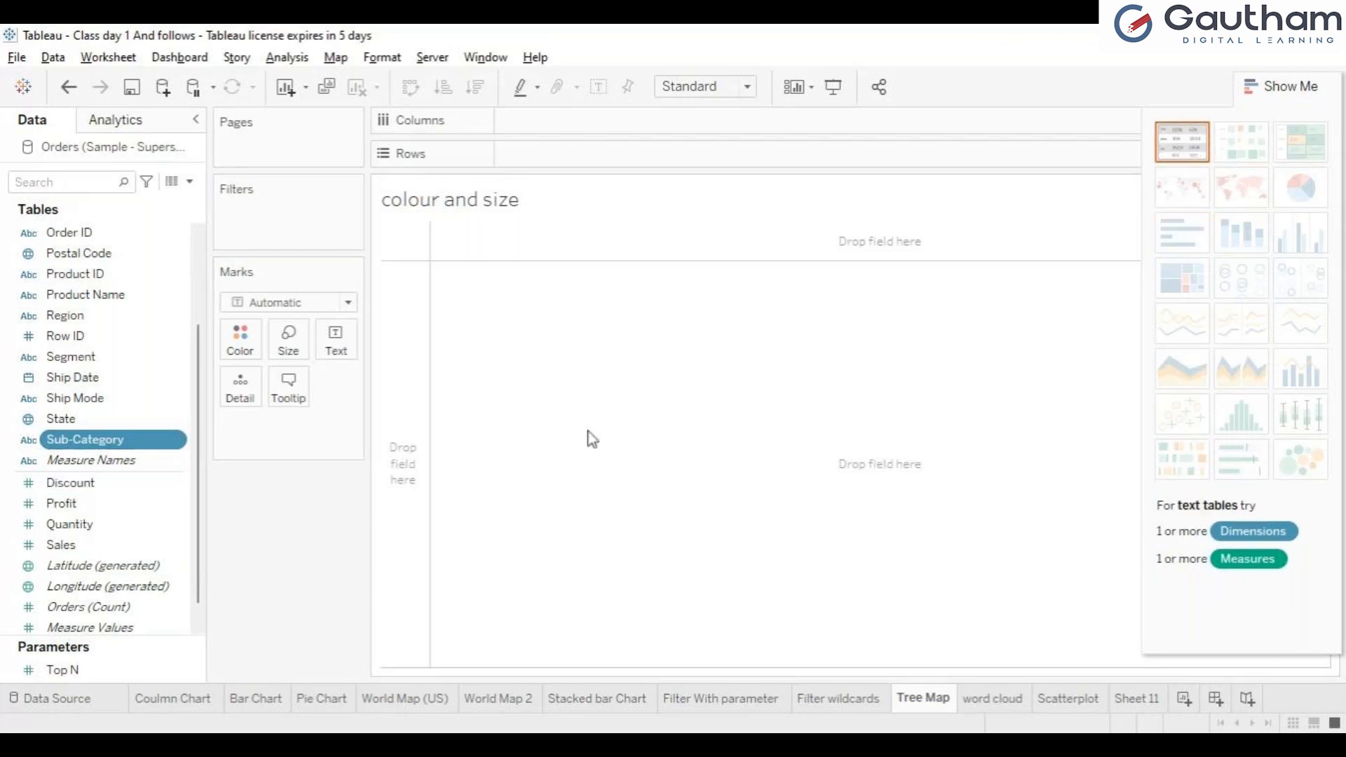
ctrl+click(84, 546)
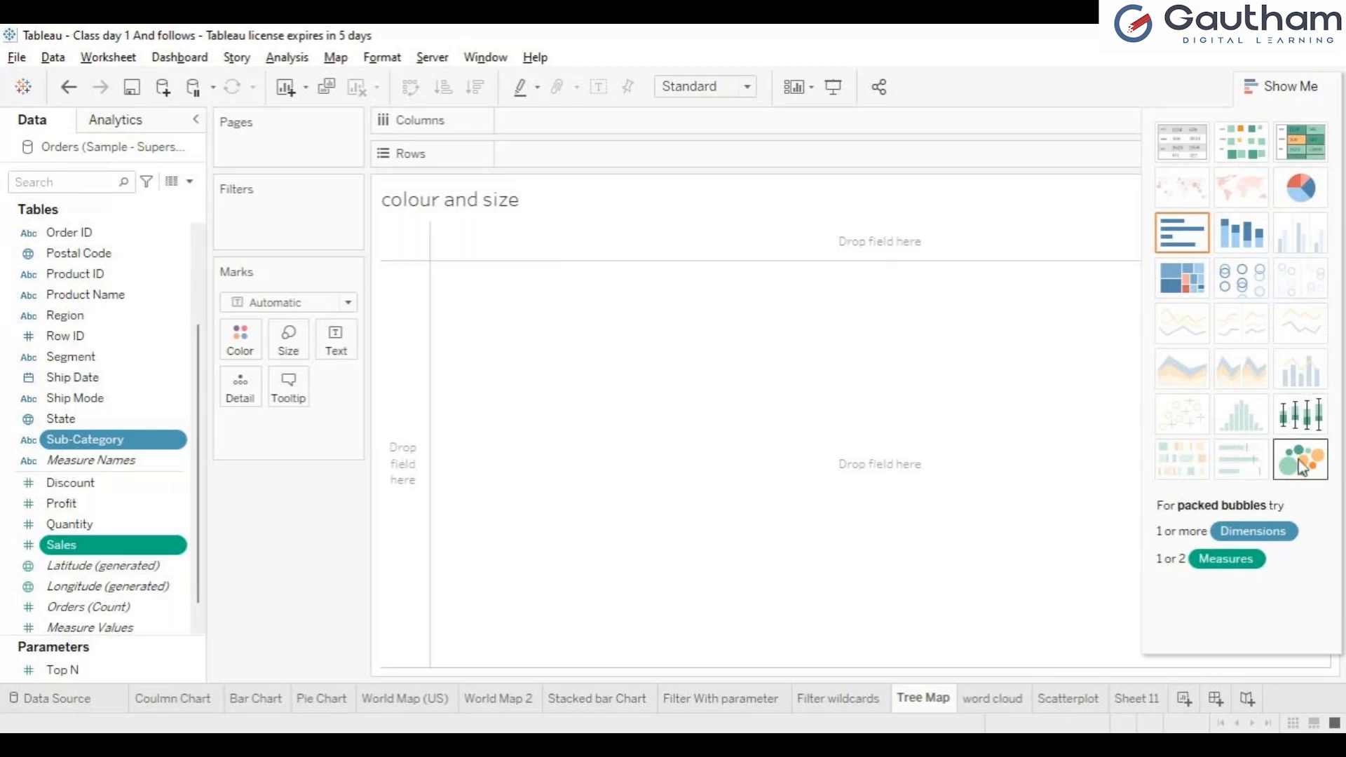
click(1175, 288)
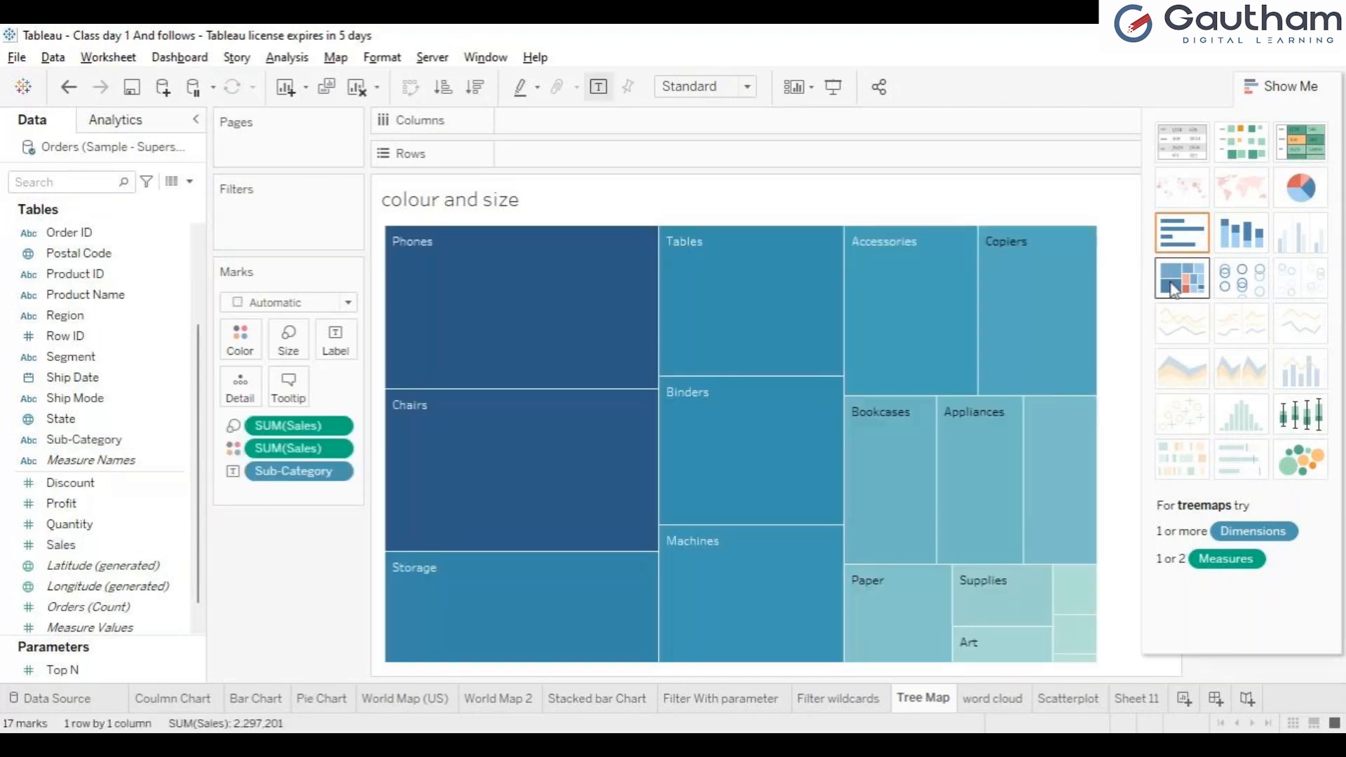
click(1317, 94)
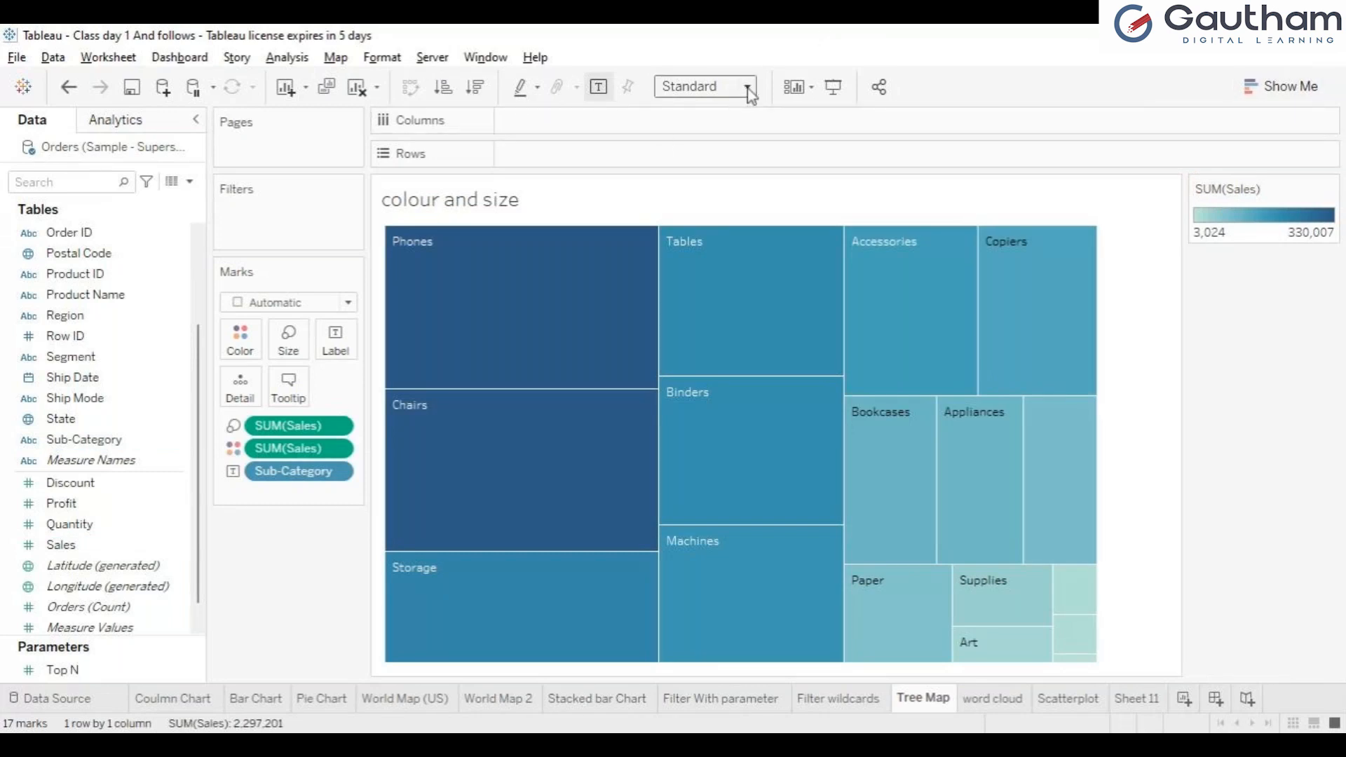
click(720, 153)
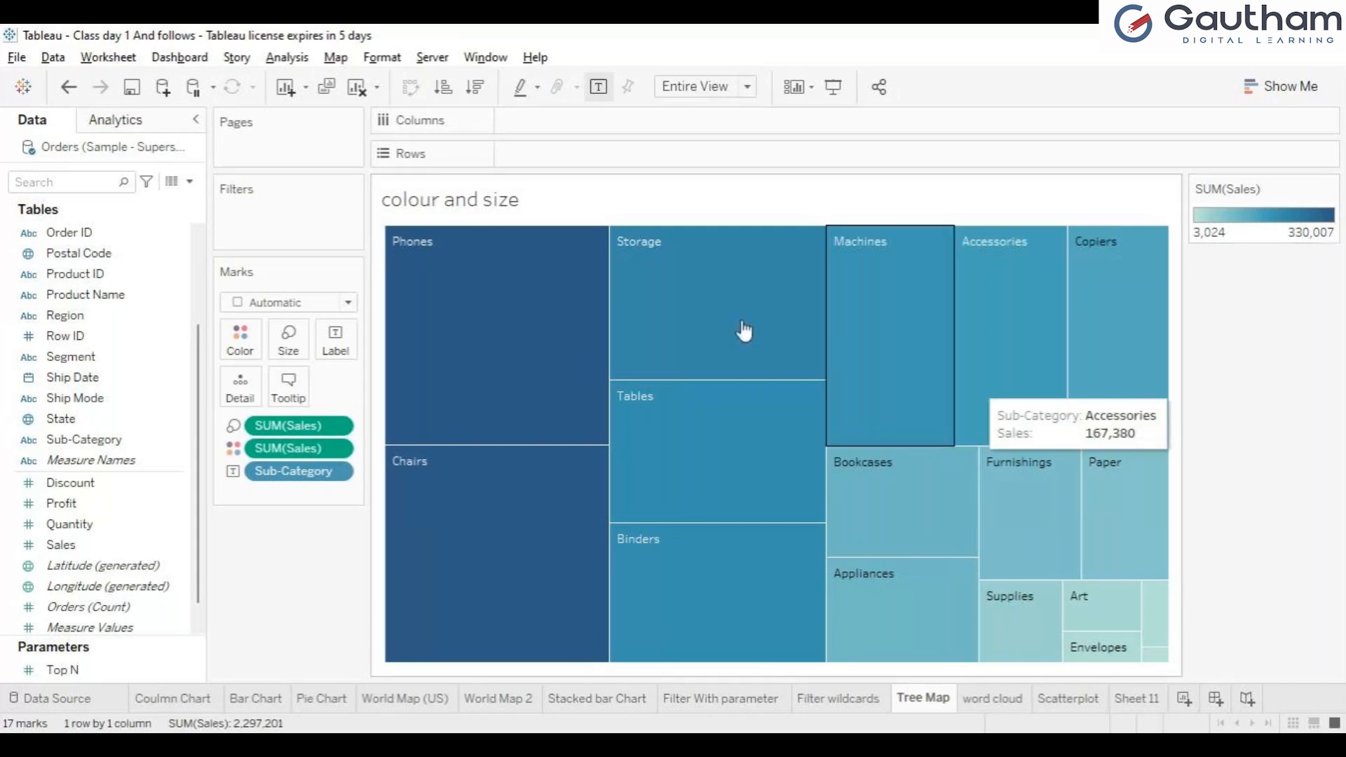
Step: Examine the Sales details of the largest and smallest treemap tiles and the chart types available in Show Me
mouse_move(744, 330)
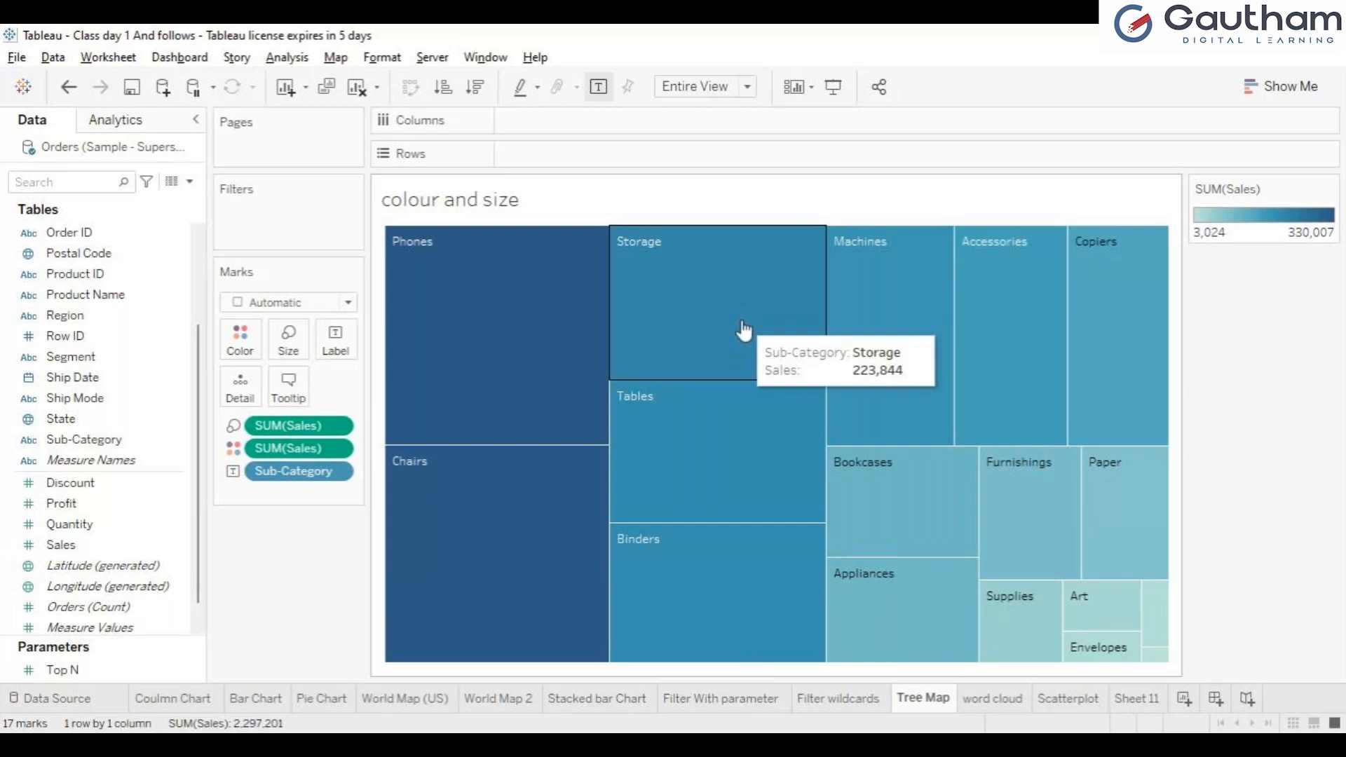
mouse_move(497, 337)
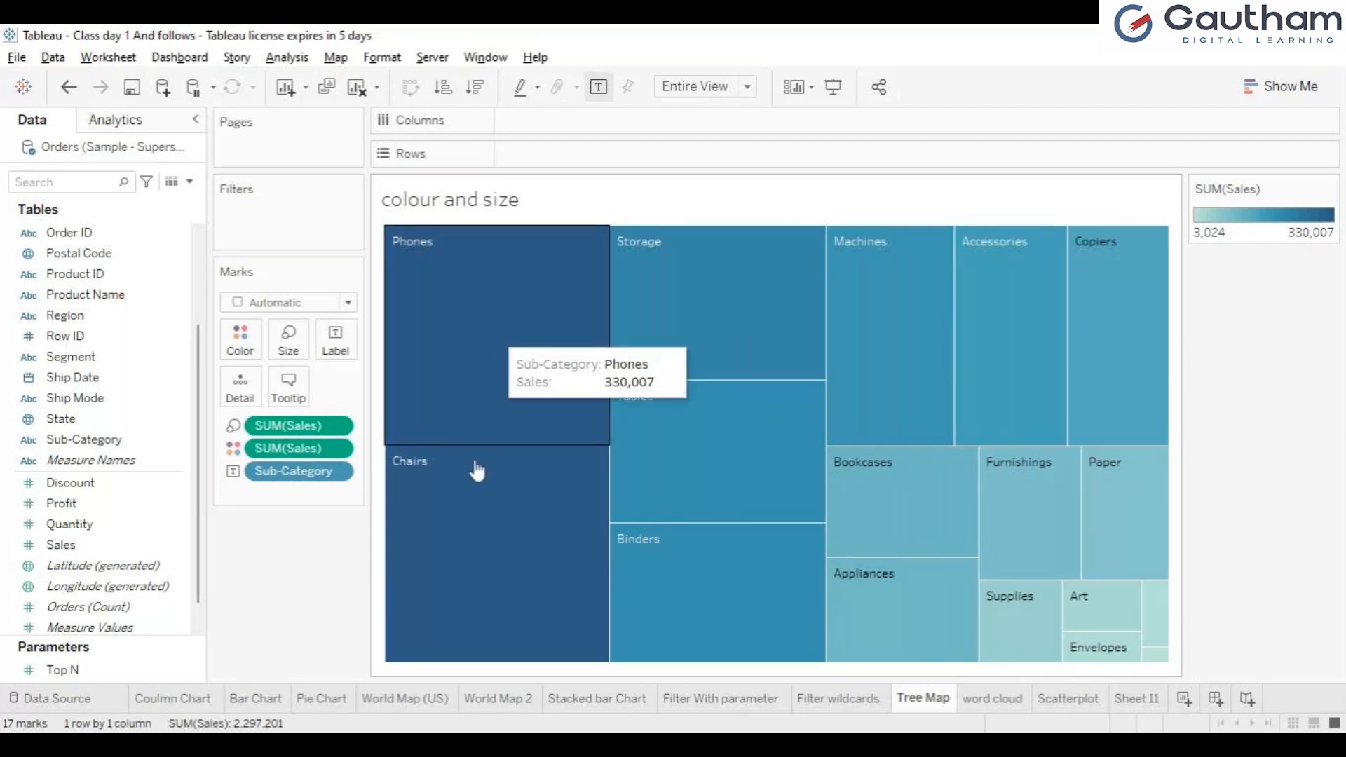
mouse_move(474, 526)
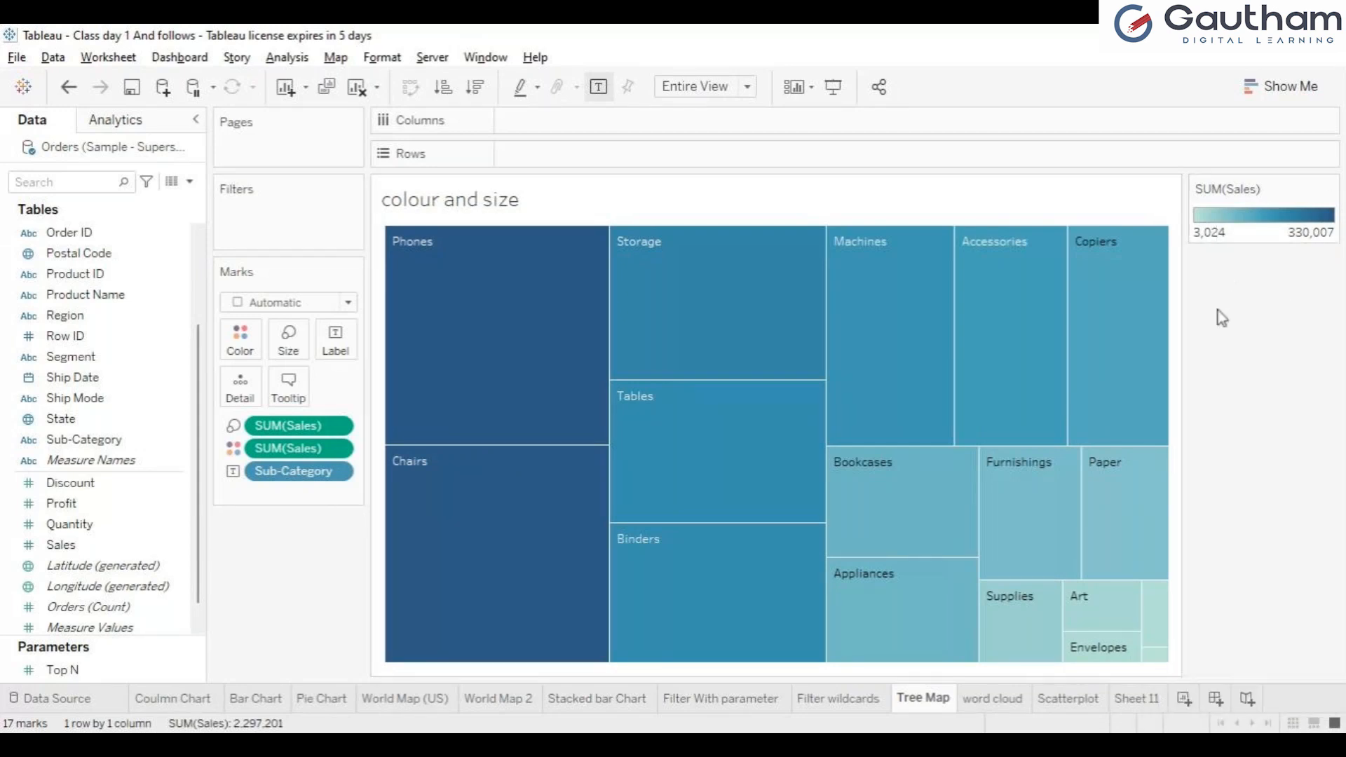
mouse_move(1161, 666)
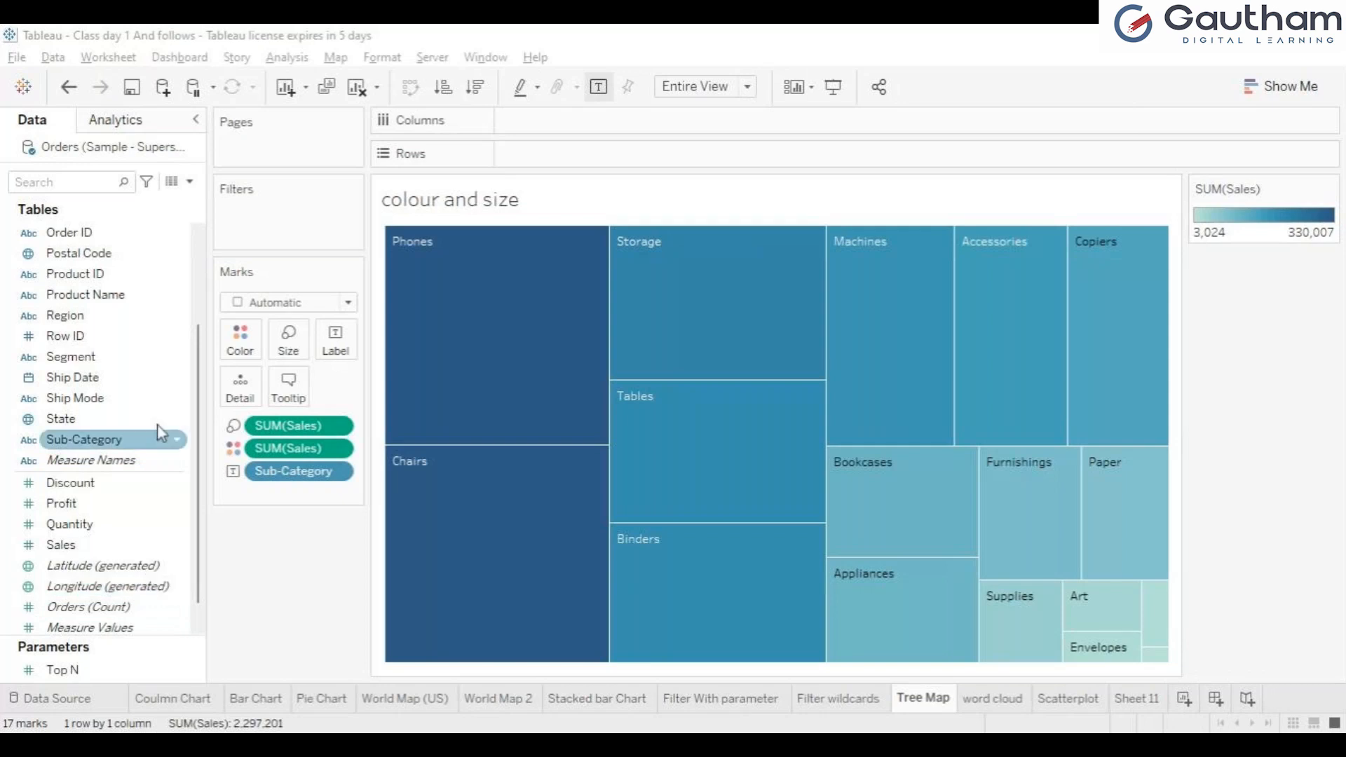
click(1280, 88)
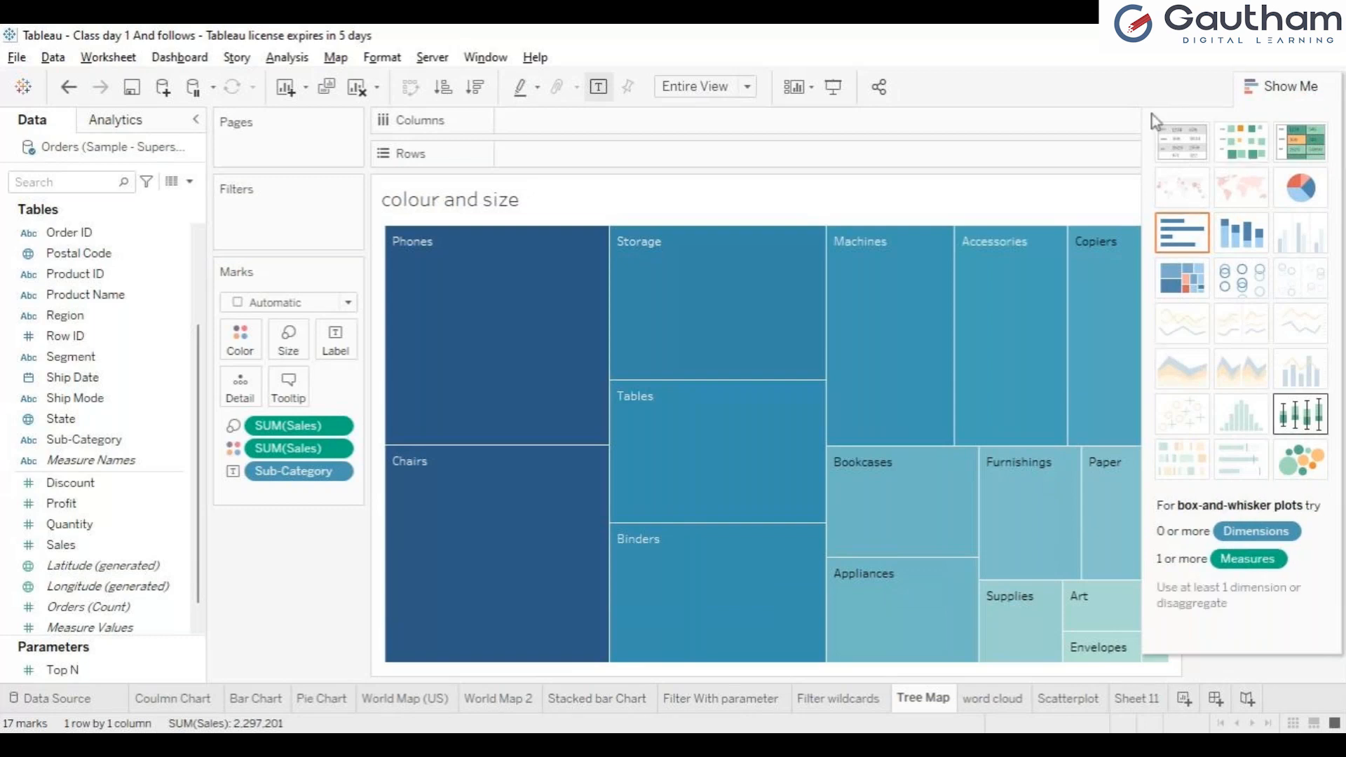
click(1286, 83)
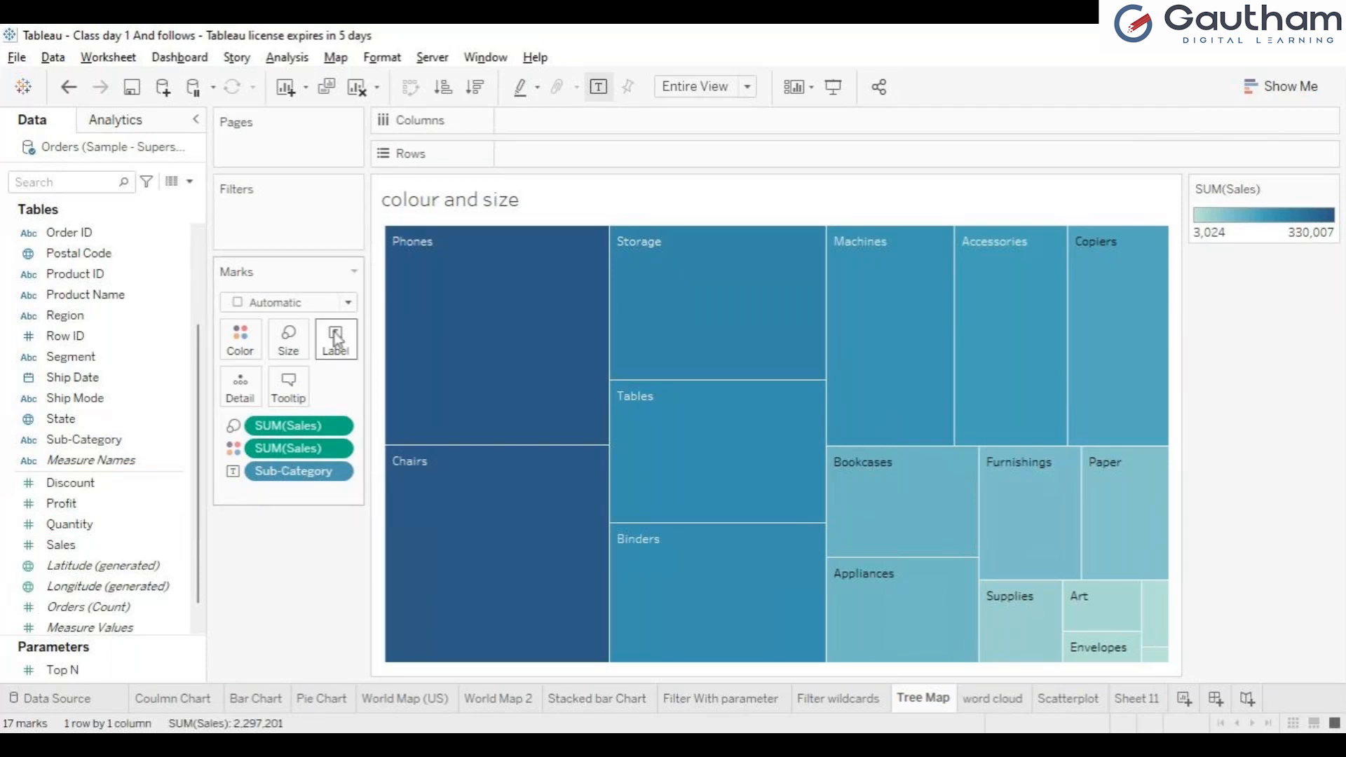
mouse_move(405, 231)
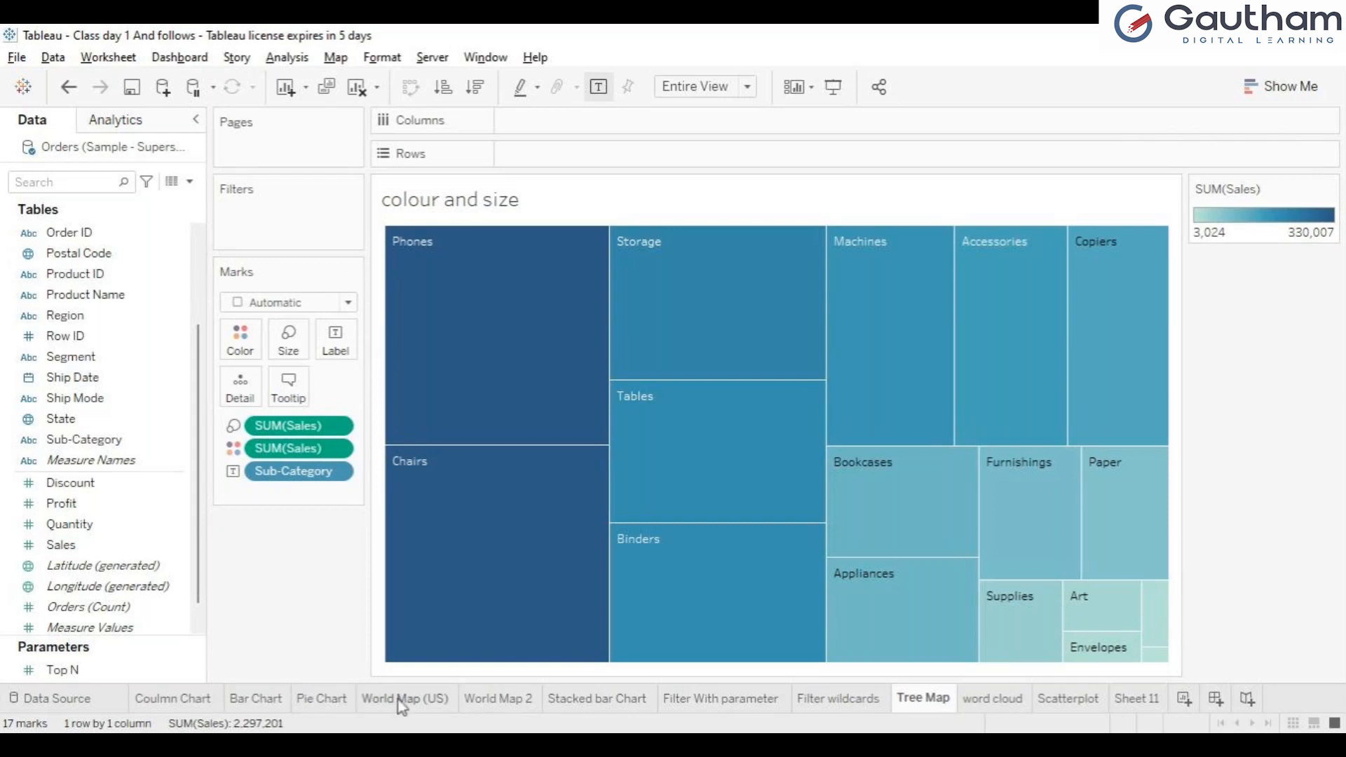
click(399, 743)
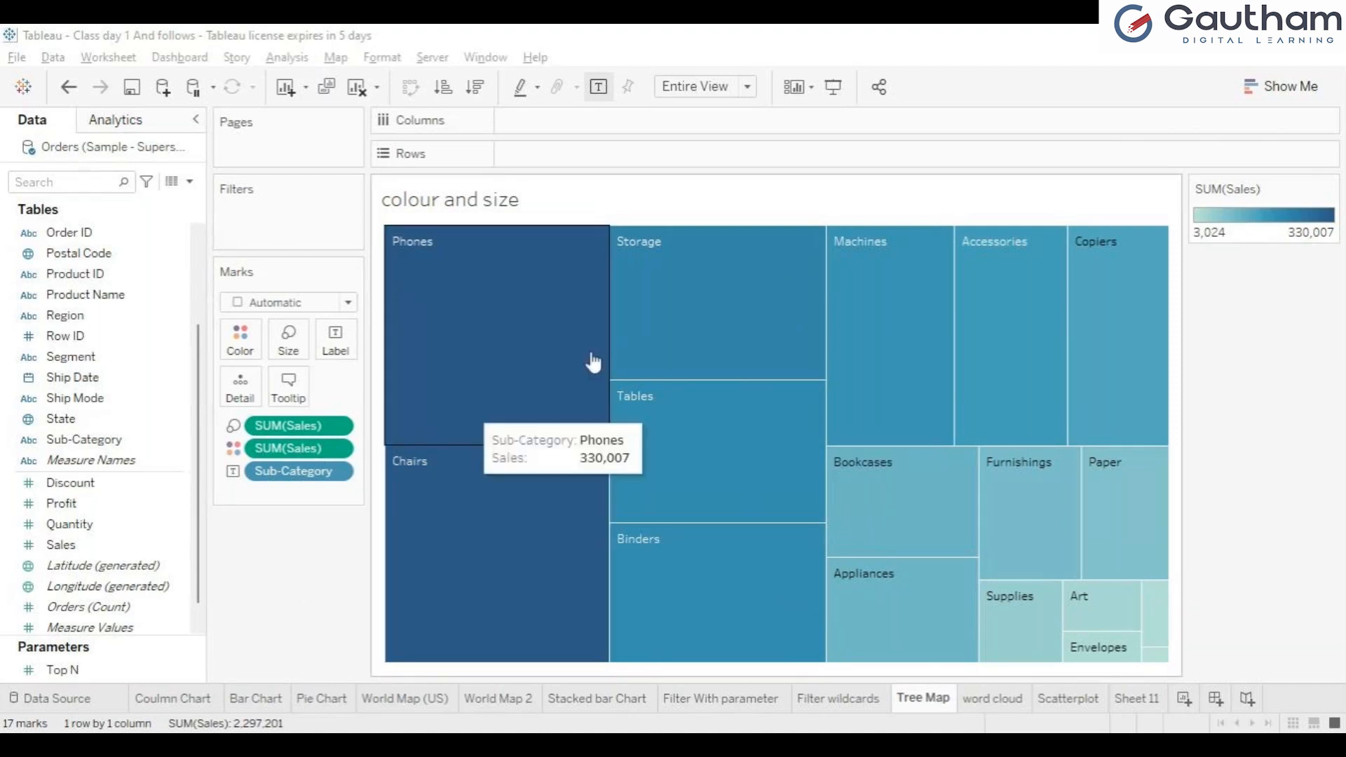
Step: Filter the treemap to the Phones and Storage tiles with Keep Only twice, undoing the filter each time
click(546, 369)
click(547, 369)
click(546, 369)
click(546, 369)
click(546, 370)
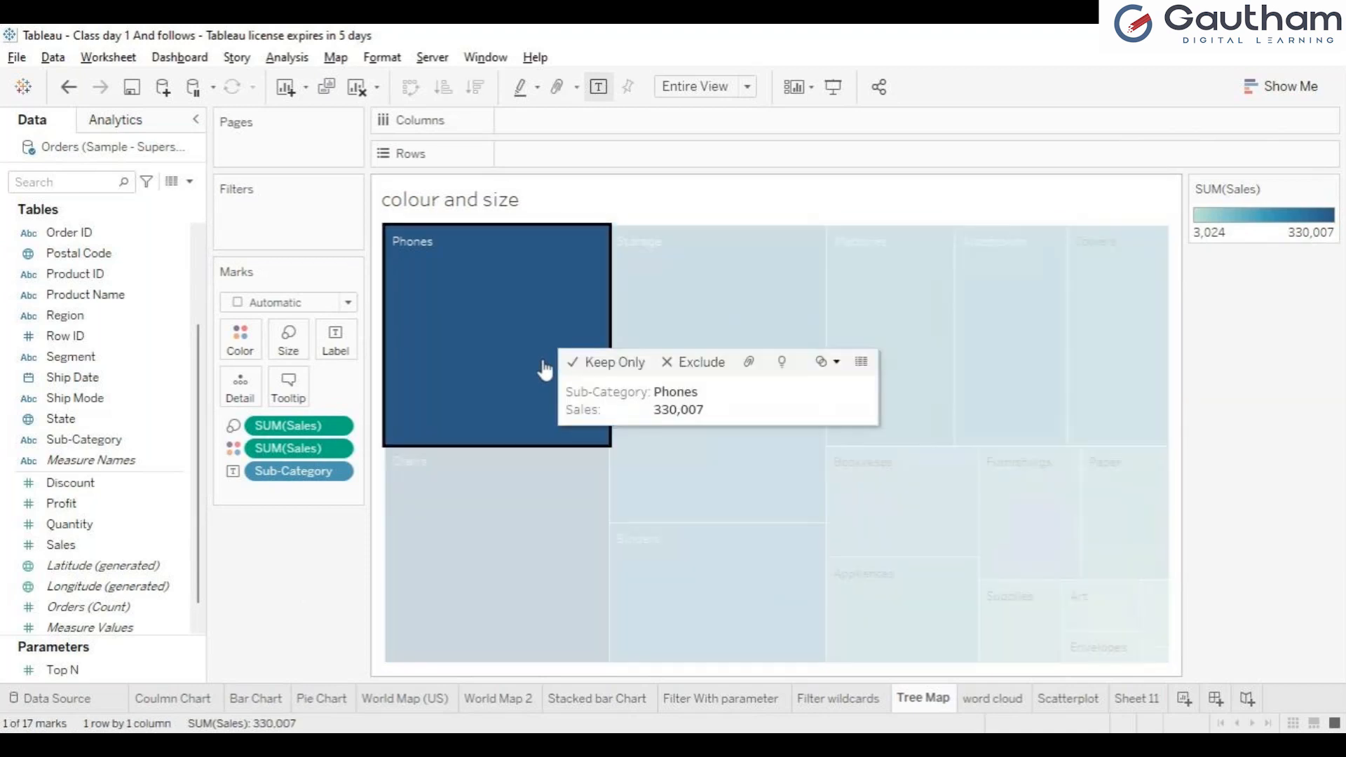
ctrl+click(646, 331)
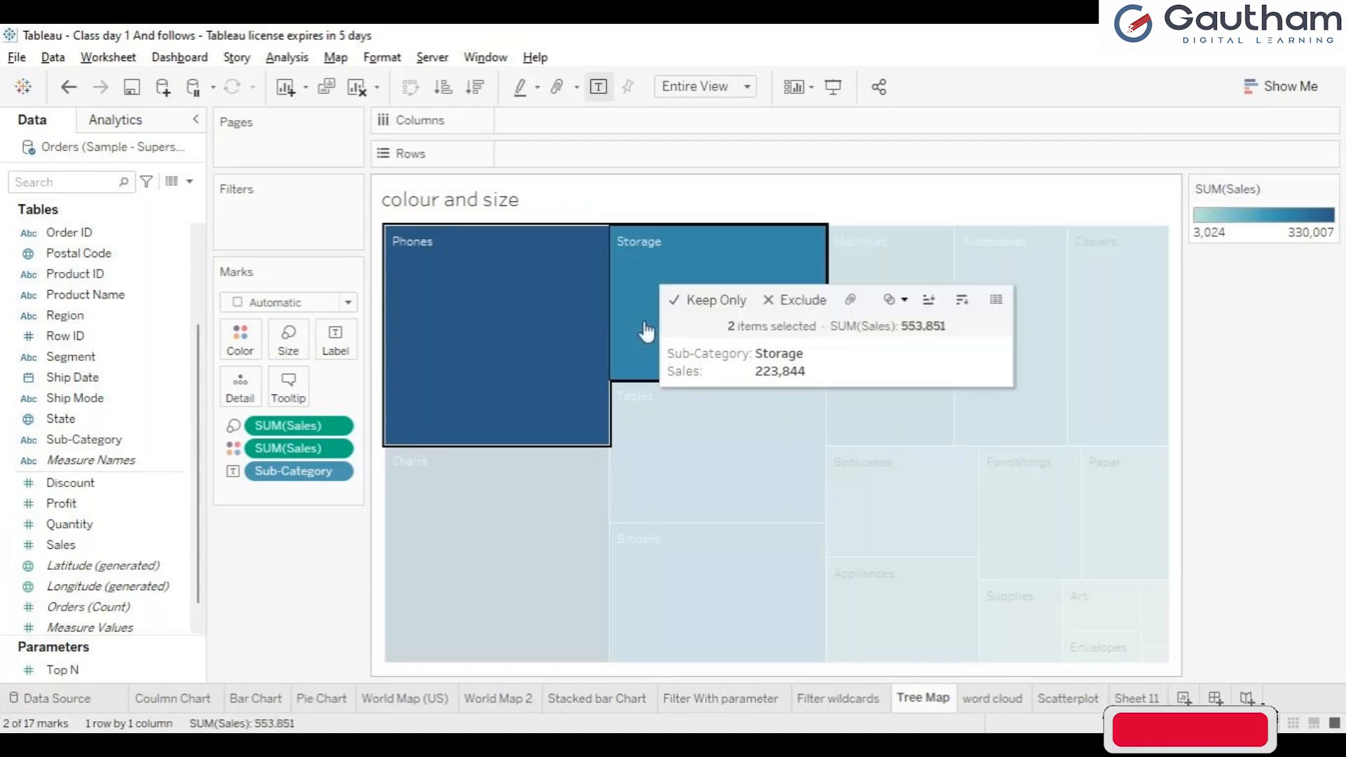
click(708, 302)
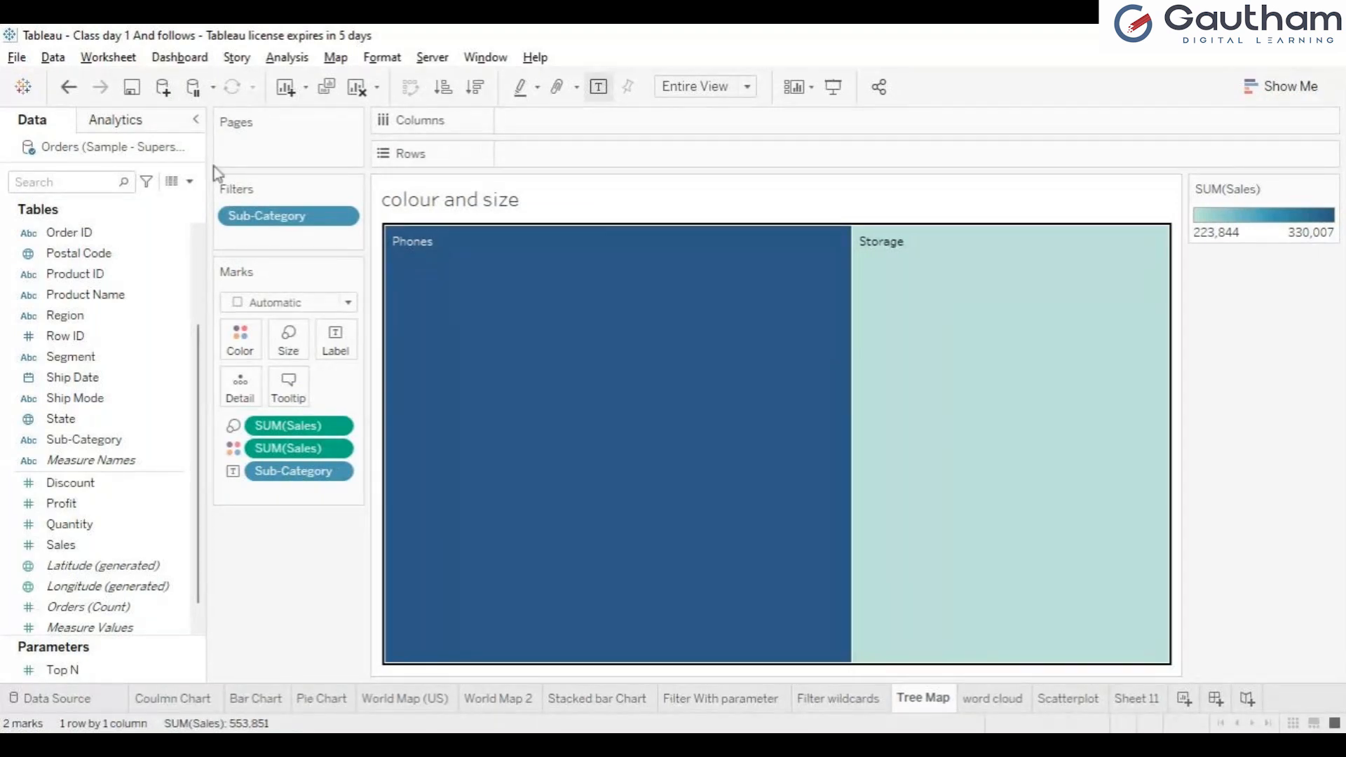
key(ctrl+z)
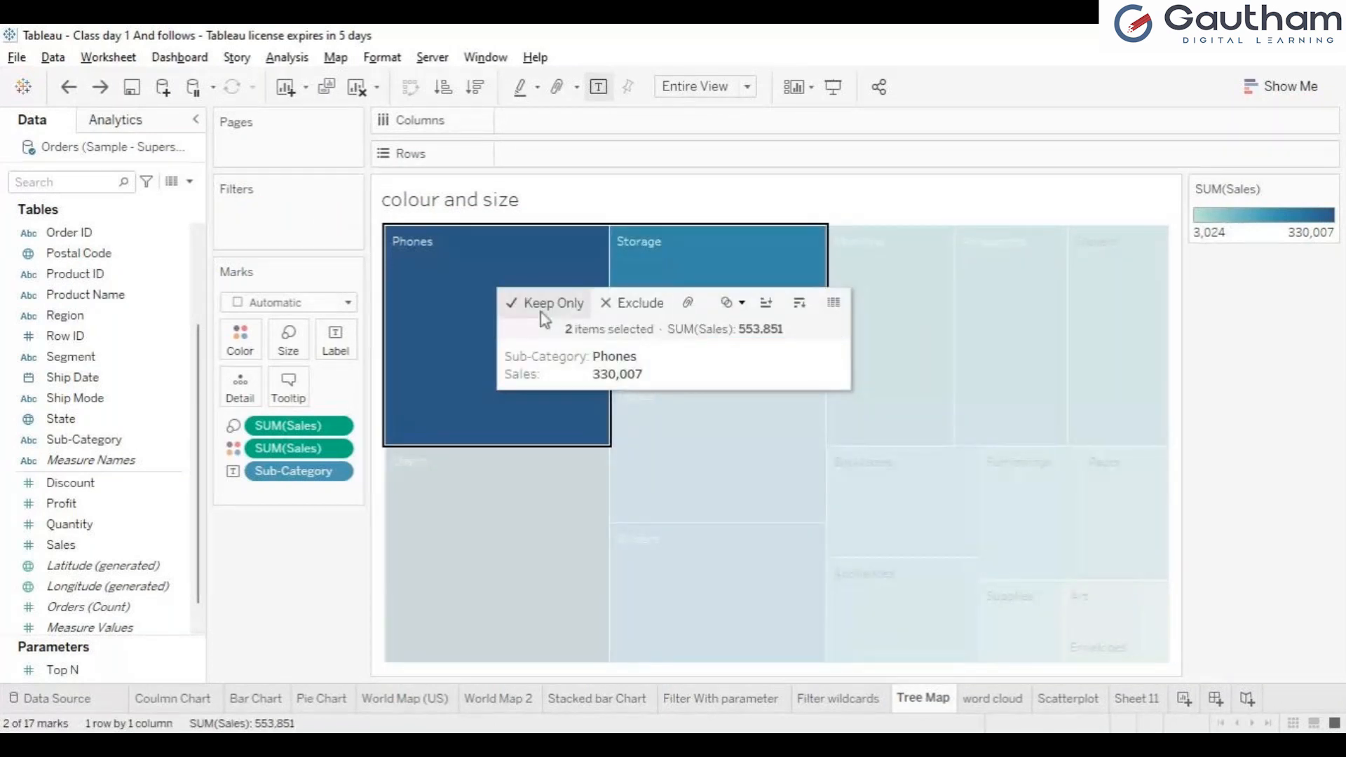
click(542, 309)
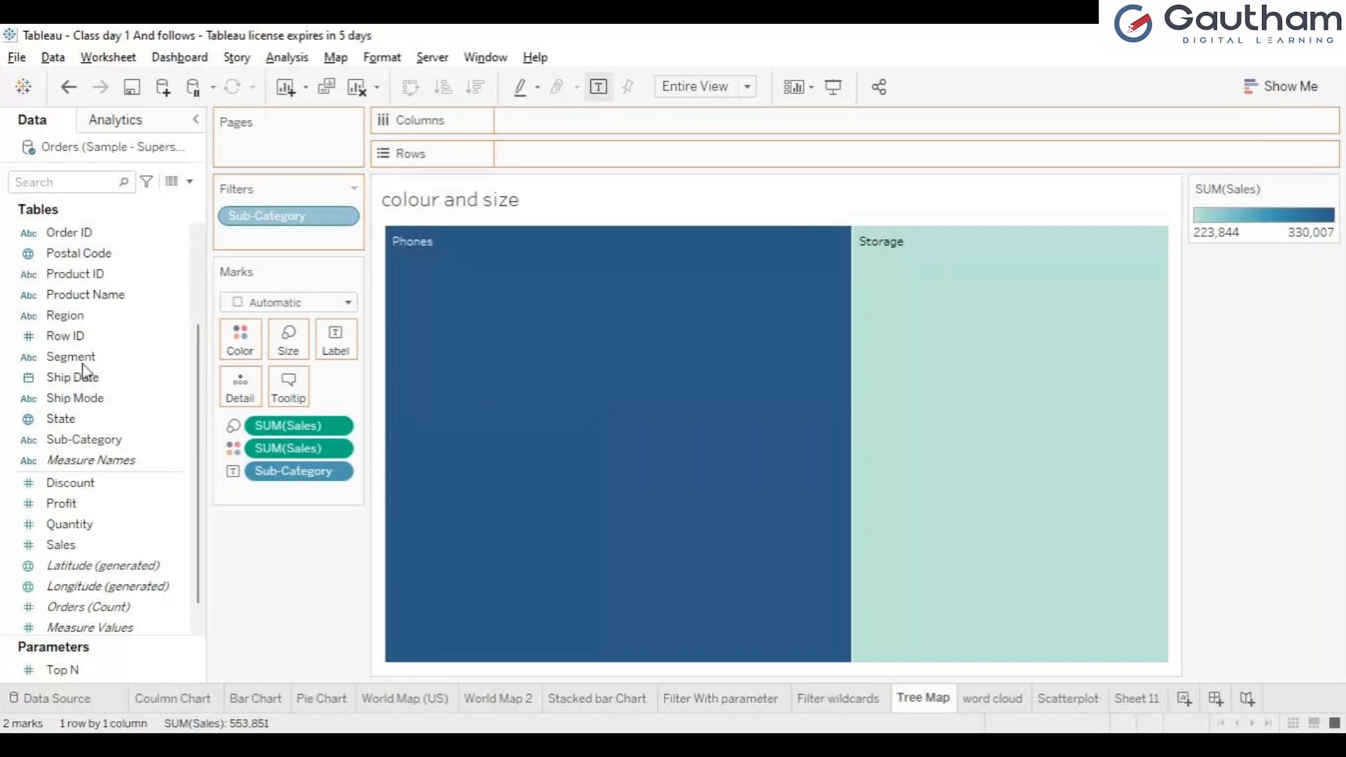
key(ctrl+z)
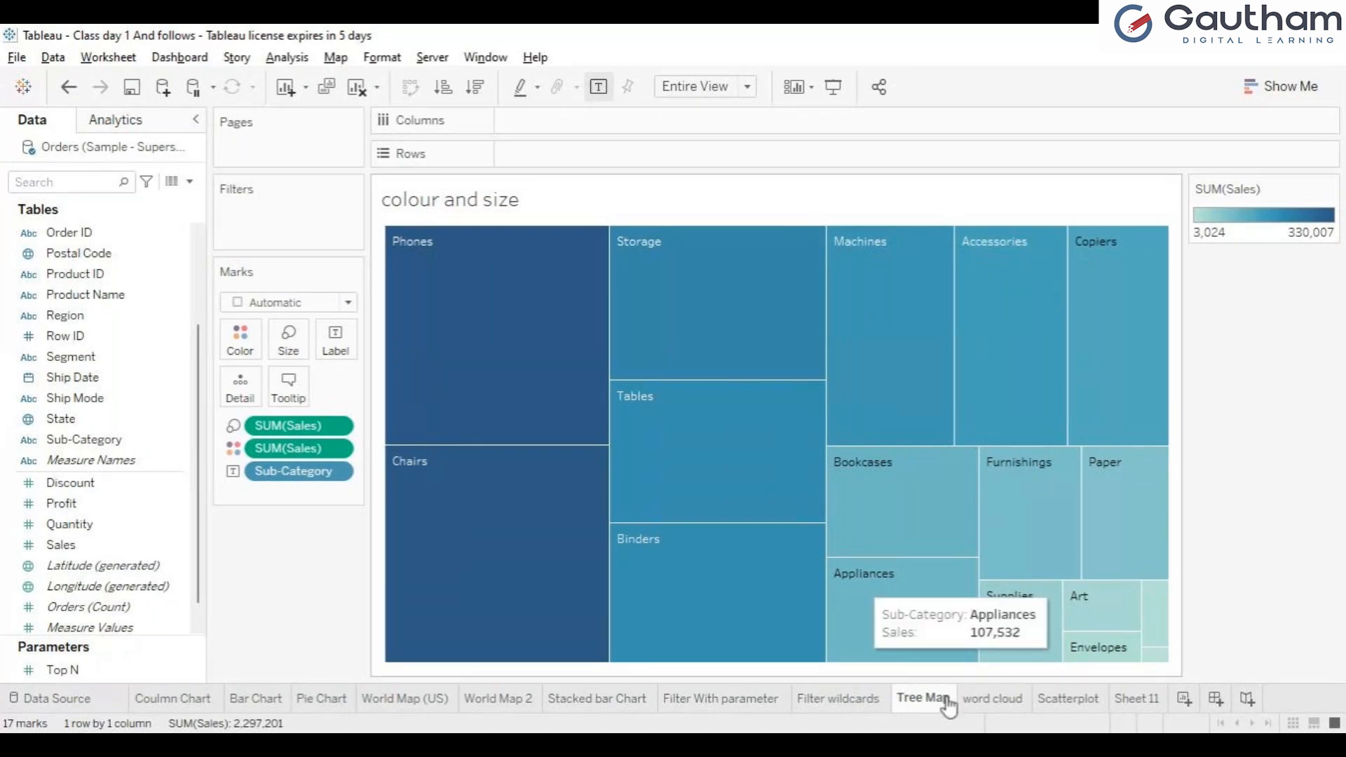
Step: Examine the word cloud sheet's State bubbles, including California's Sales details, and the chart types available in Show Me
click(999, 707)
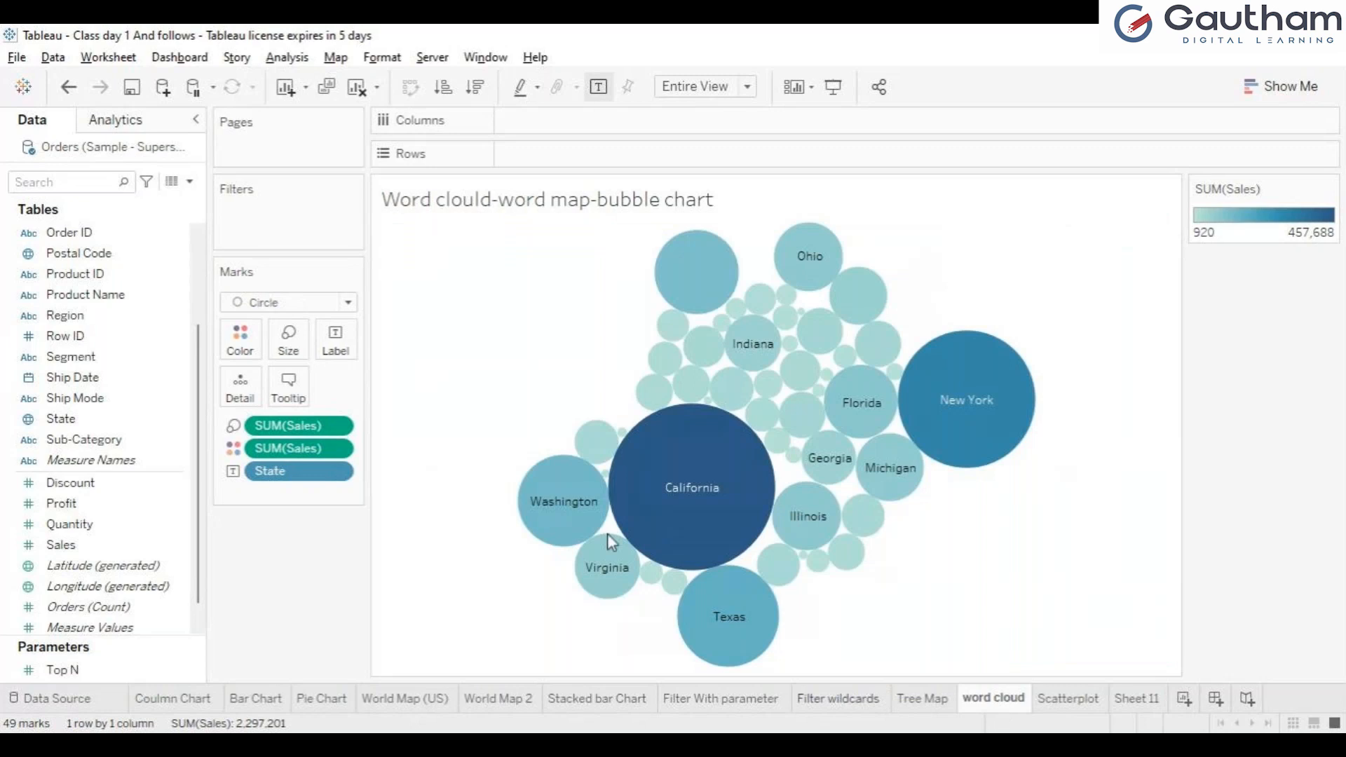
mouse_move(745, 556)
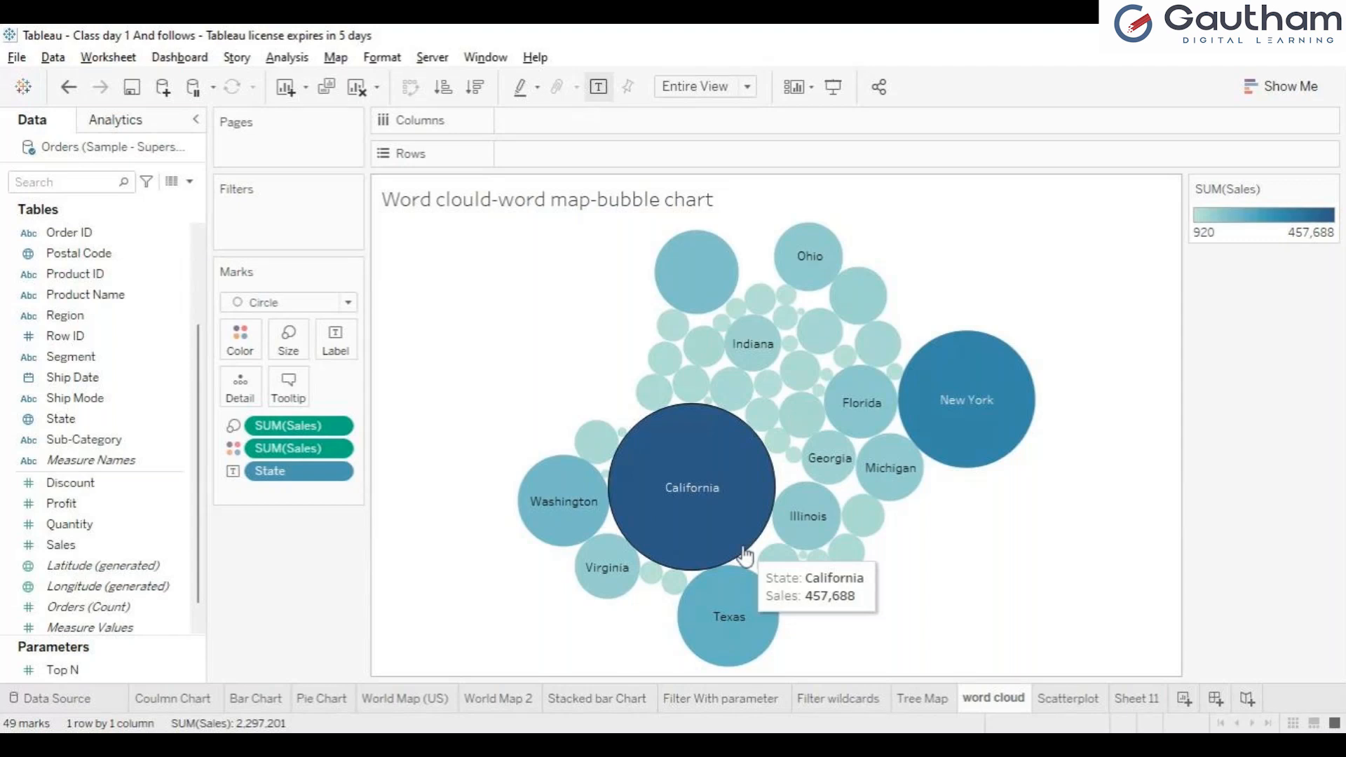
mouse_move(679, 277)
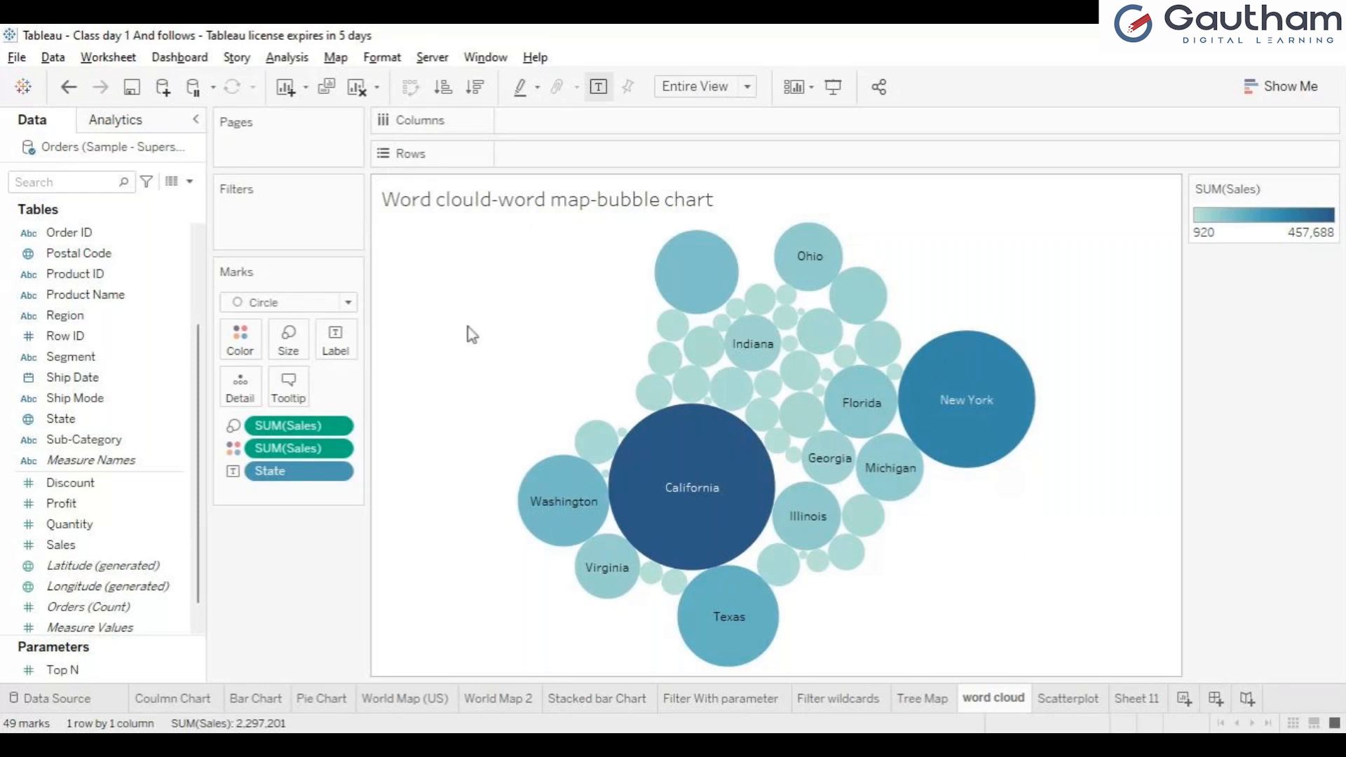
click(1274, 74)
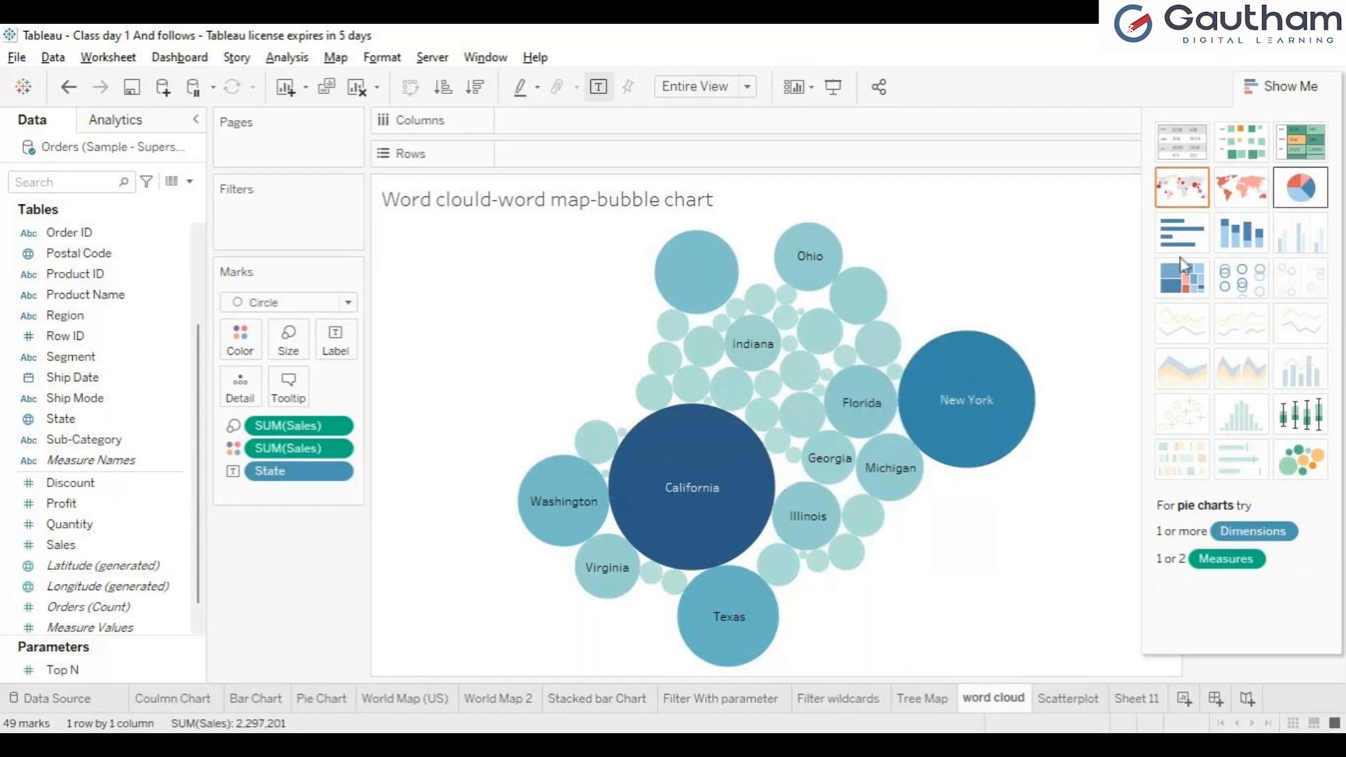
click(1294, 97)
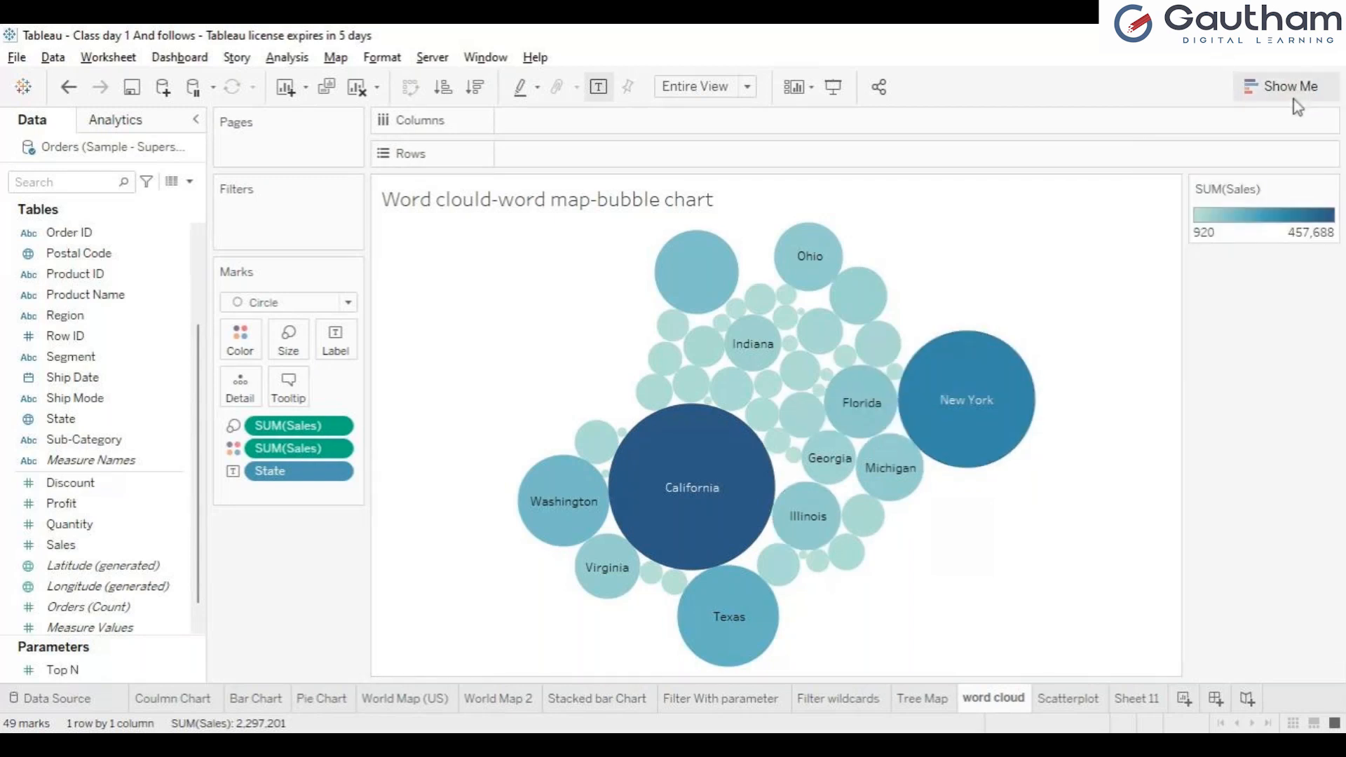
click(1293, 99)
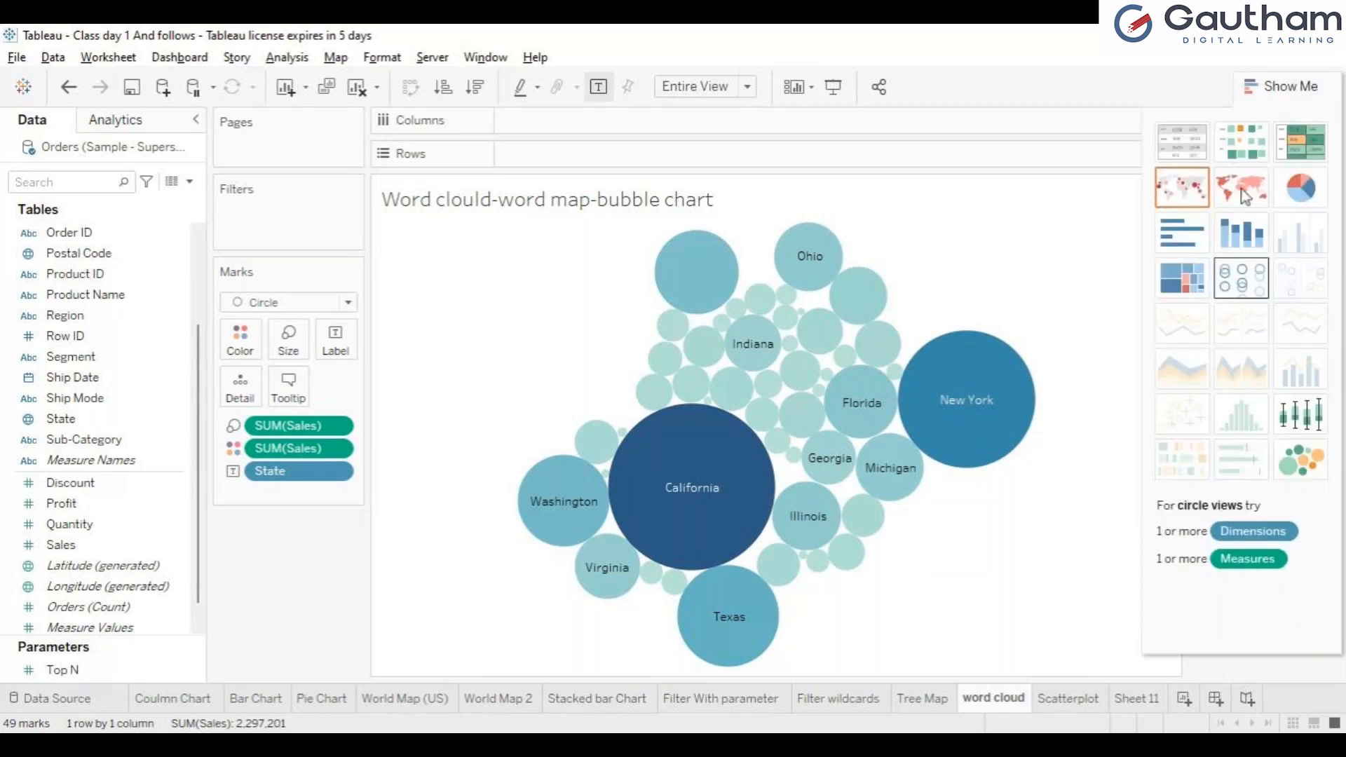
click(1291, 85)
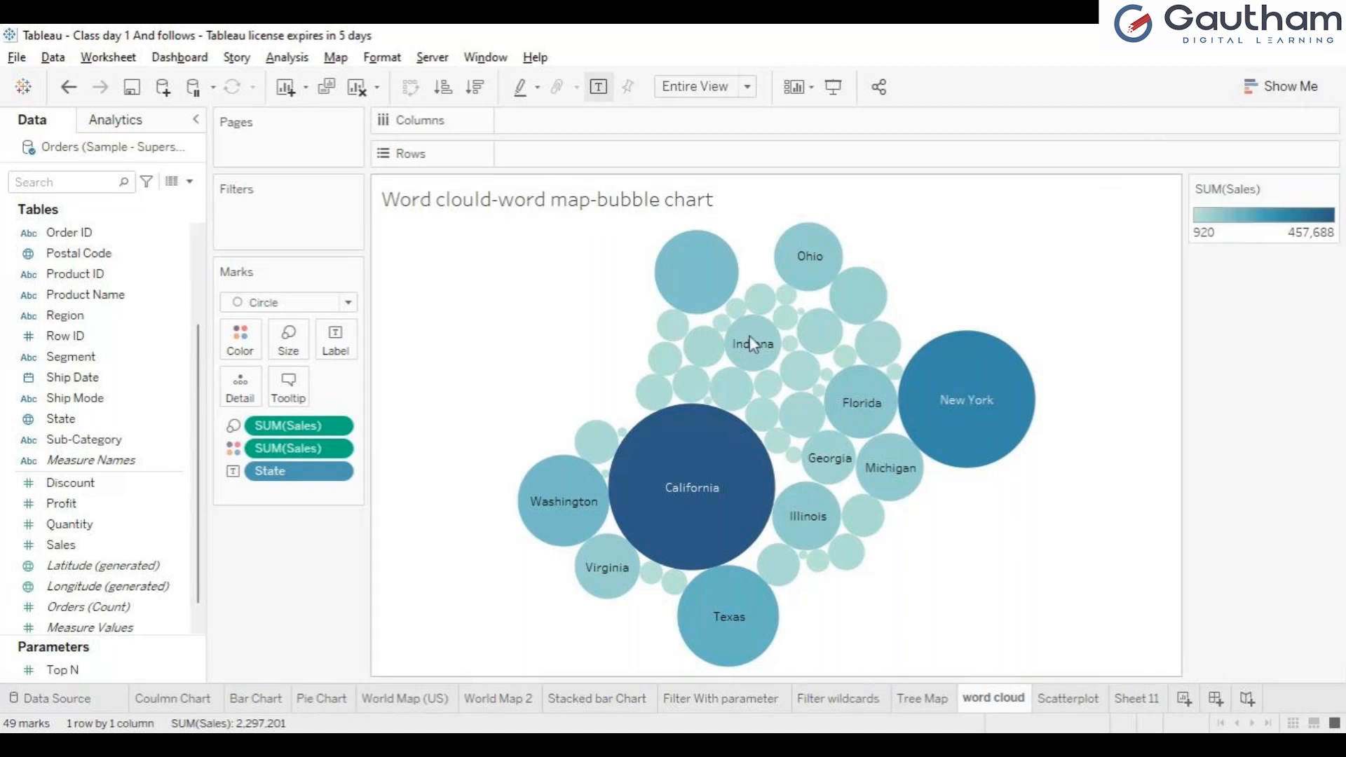
Step: Clear the word cloud sheet and build a treemap from Sub-Category and Sales with Show Me
click(362, 88)
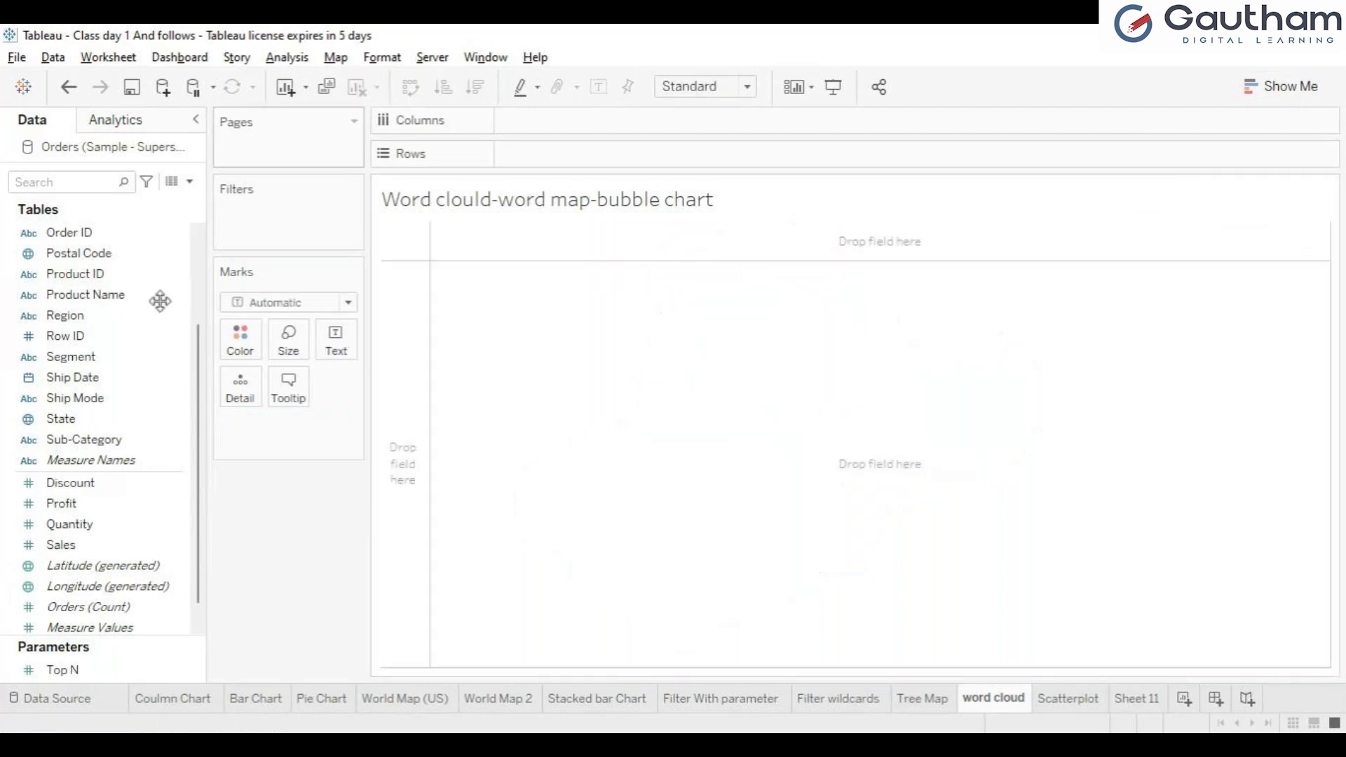
click(94, 439)
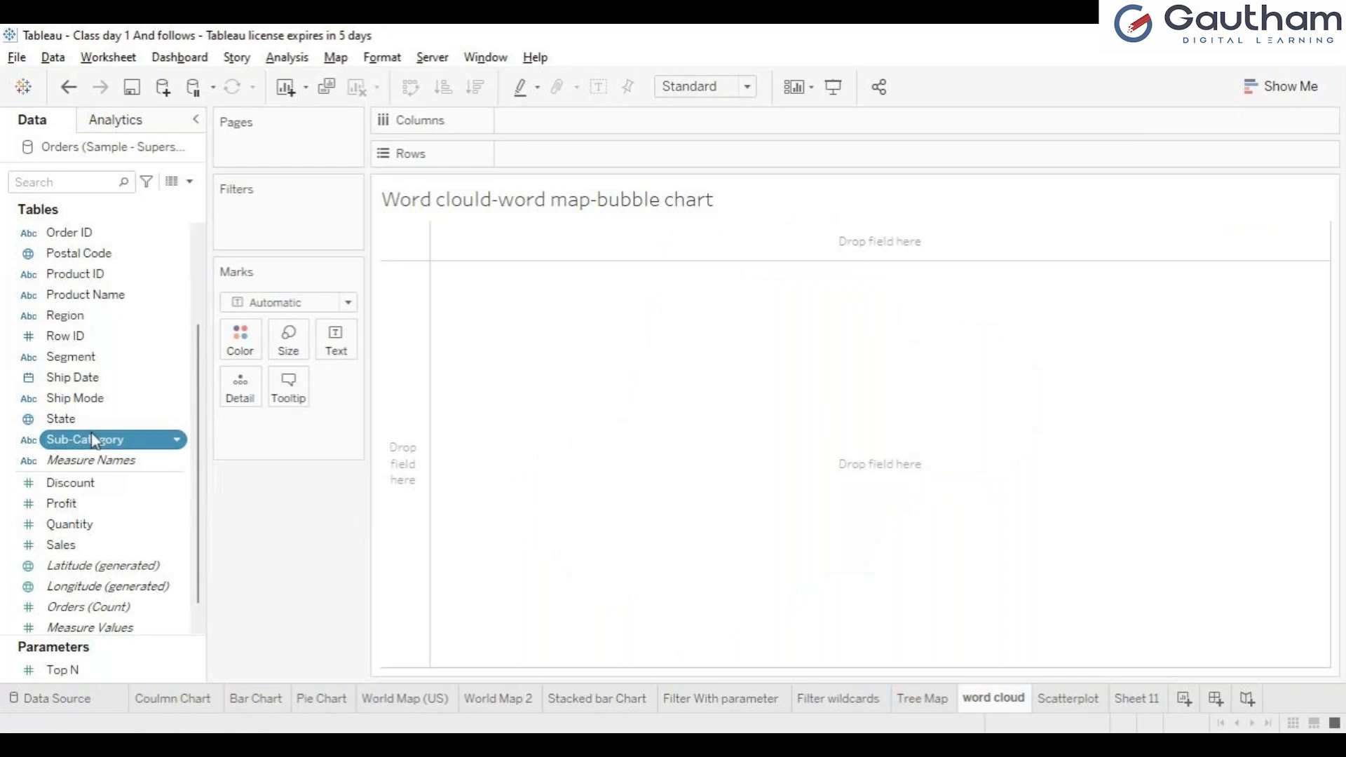
ctrl+click(70, 551)
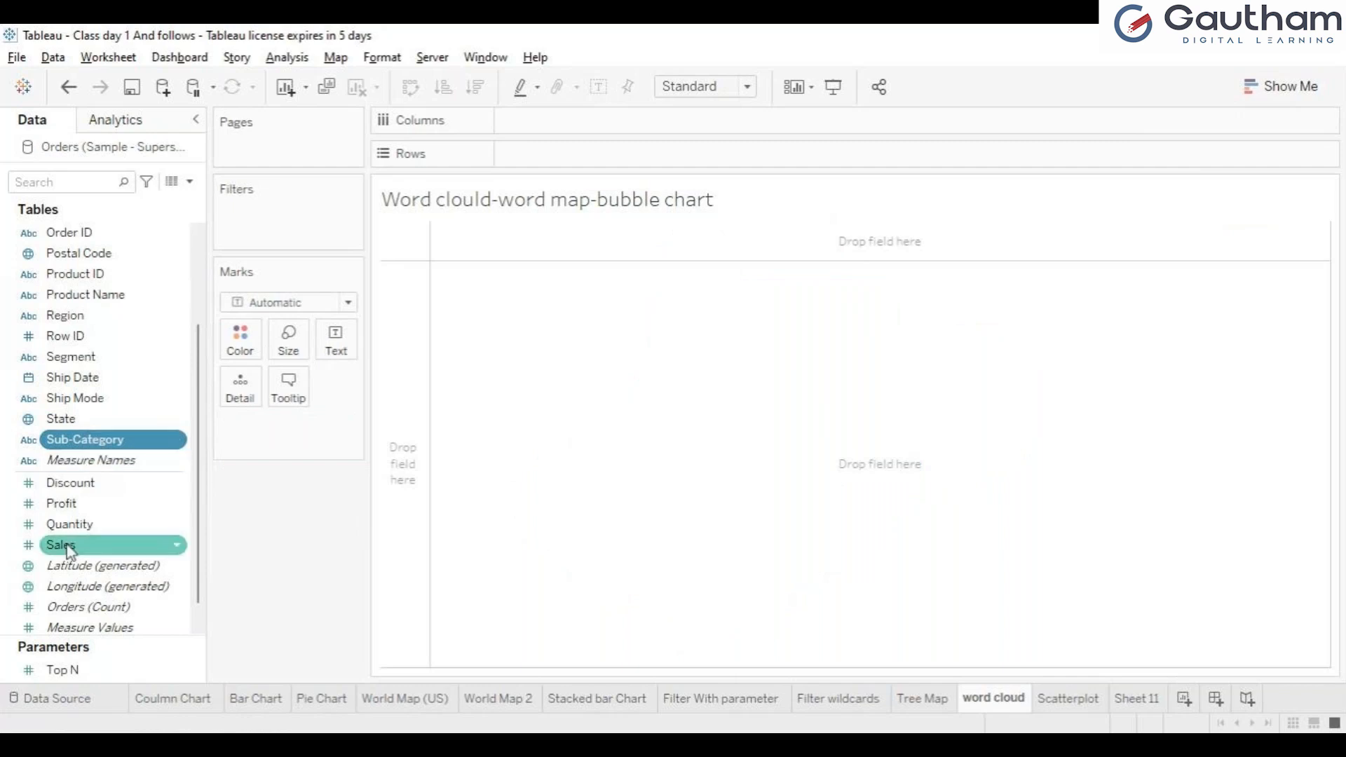
ctrl+click(70, 546)
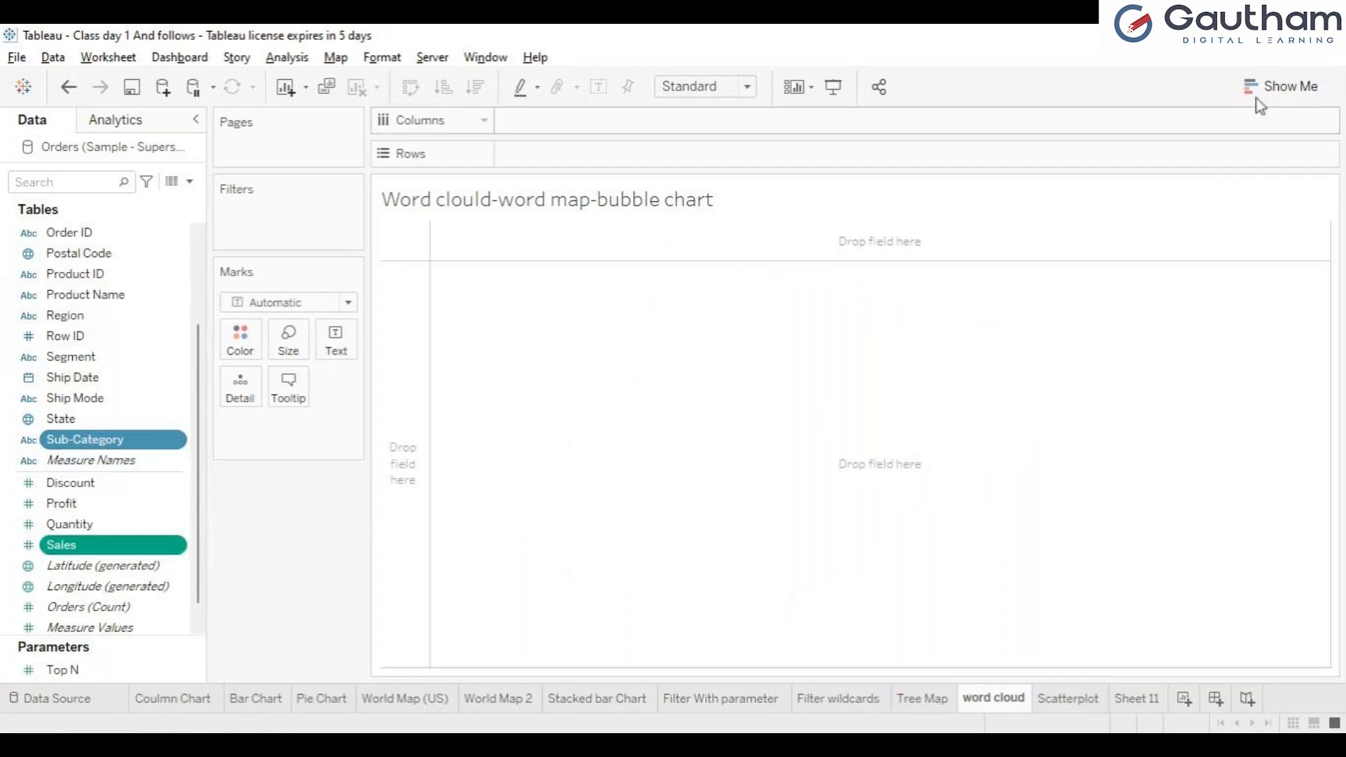
click(1277, 90)
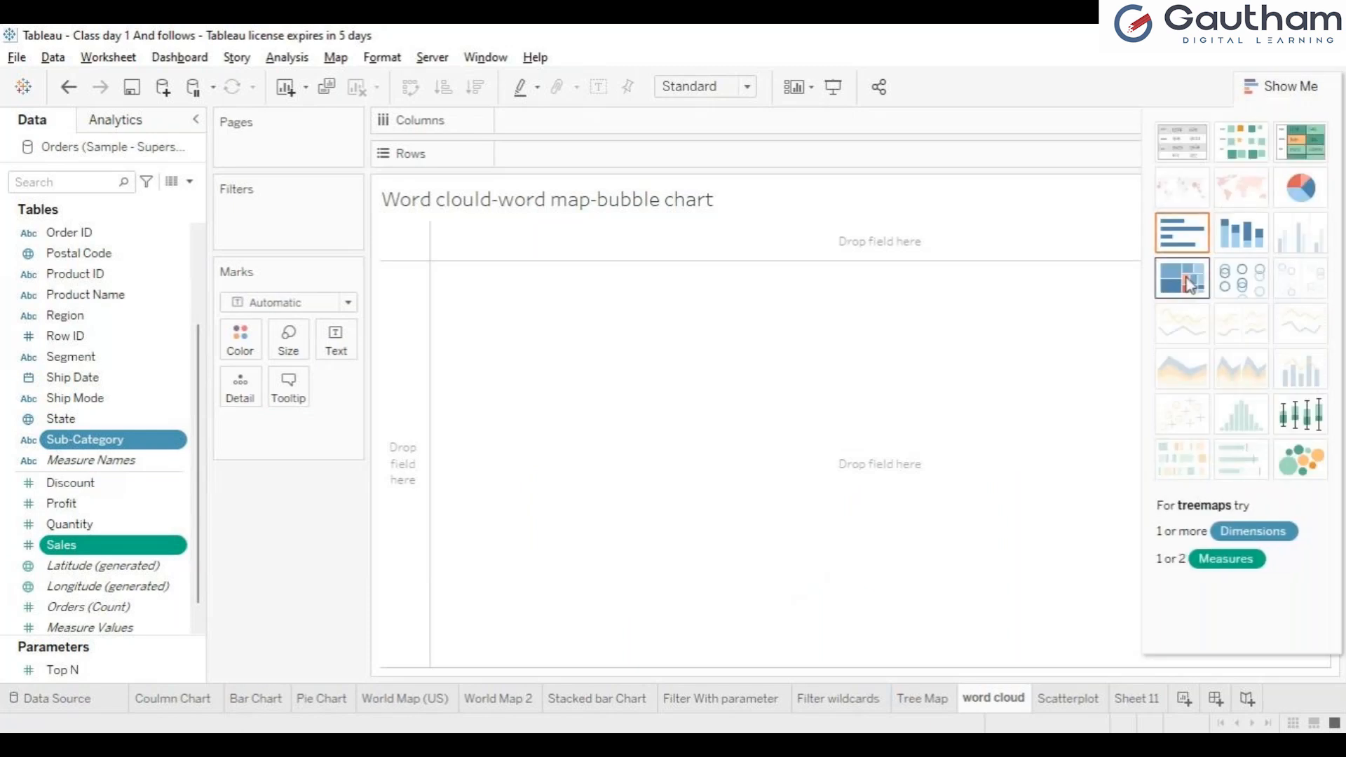
click(1190, 285)
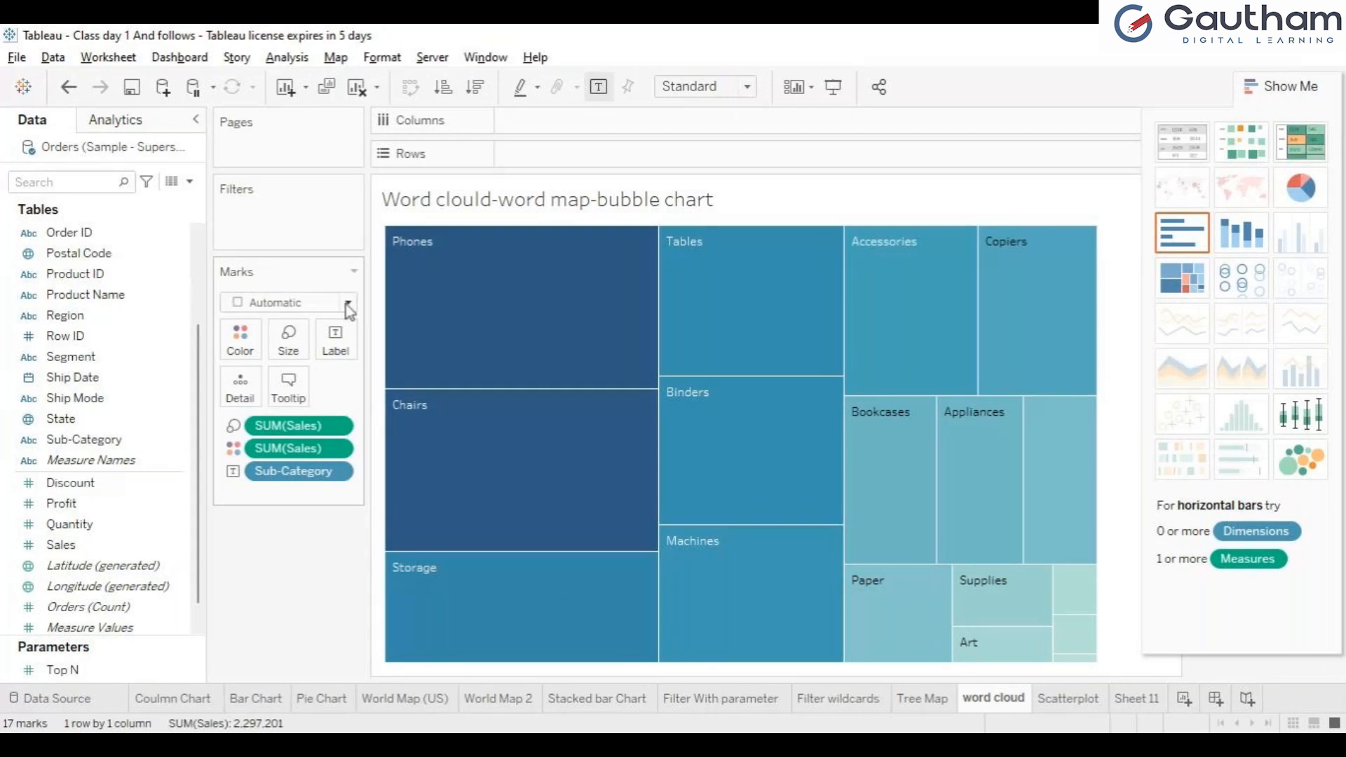
Step: Set the mark type to Shape, try several marker shapes including triangles, and undo the last two shape changes
click(268, 436)
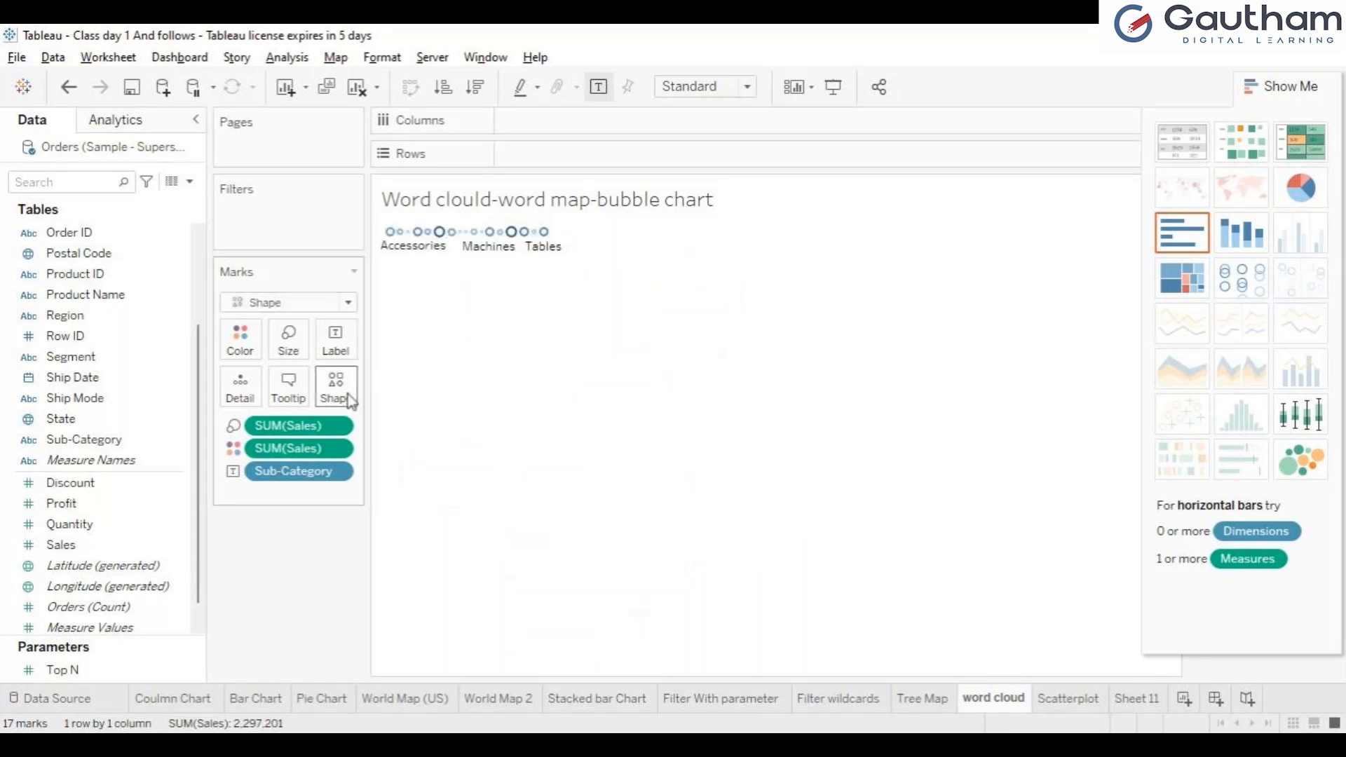
click(366, 426)
click(374, 443)
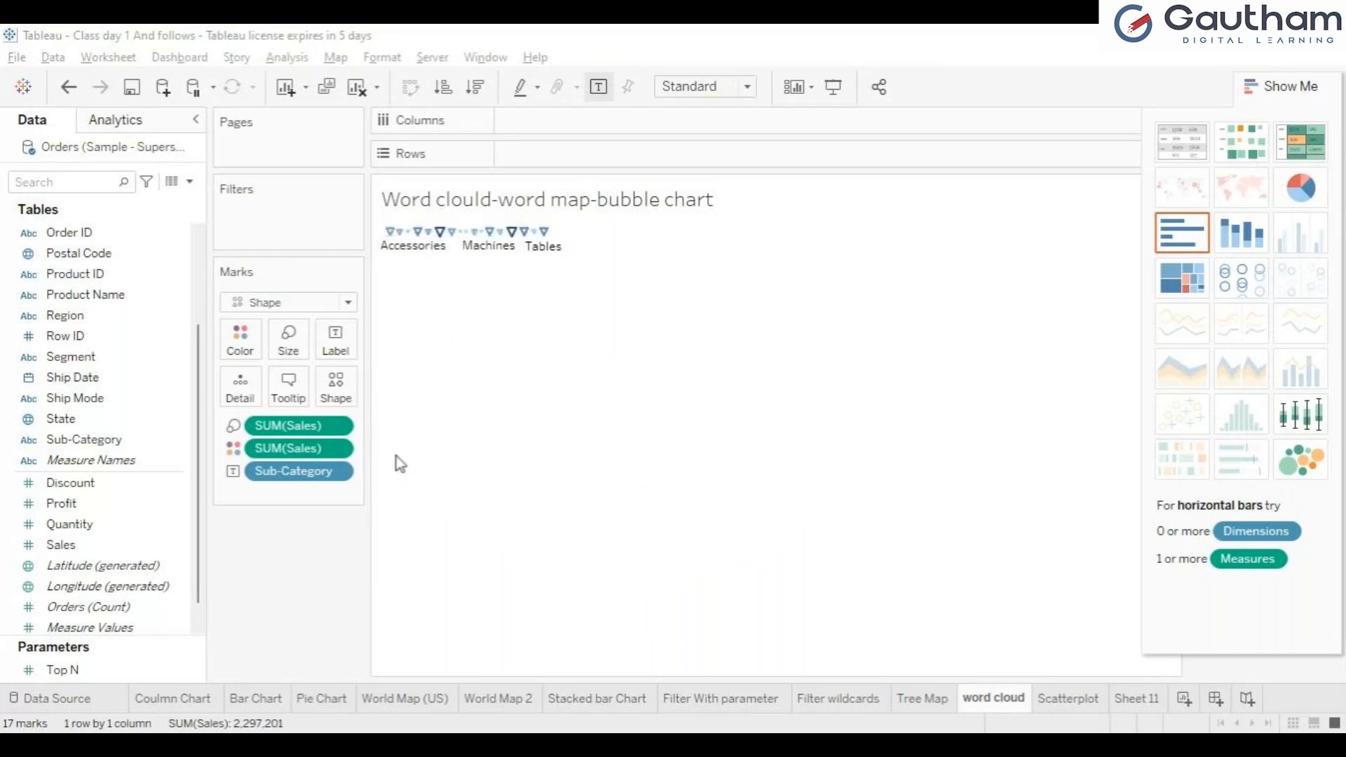
click(397, 456)
click(297, 555)
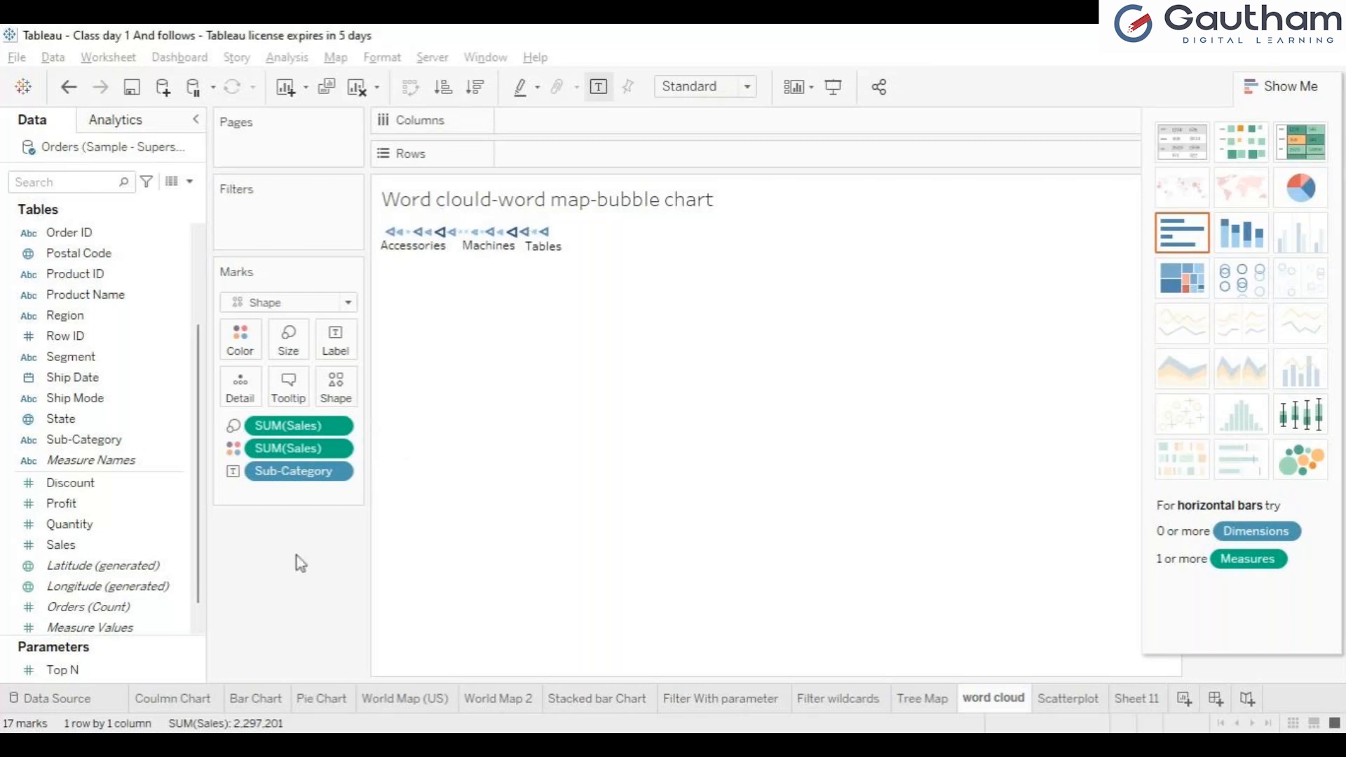
key(ctrl+z)
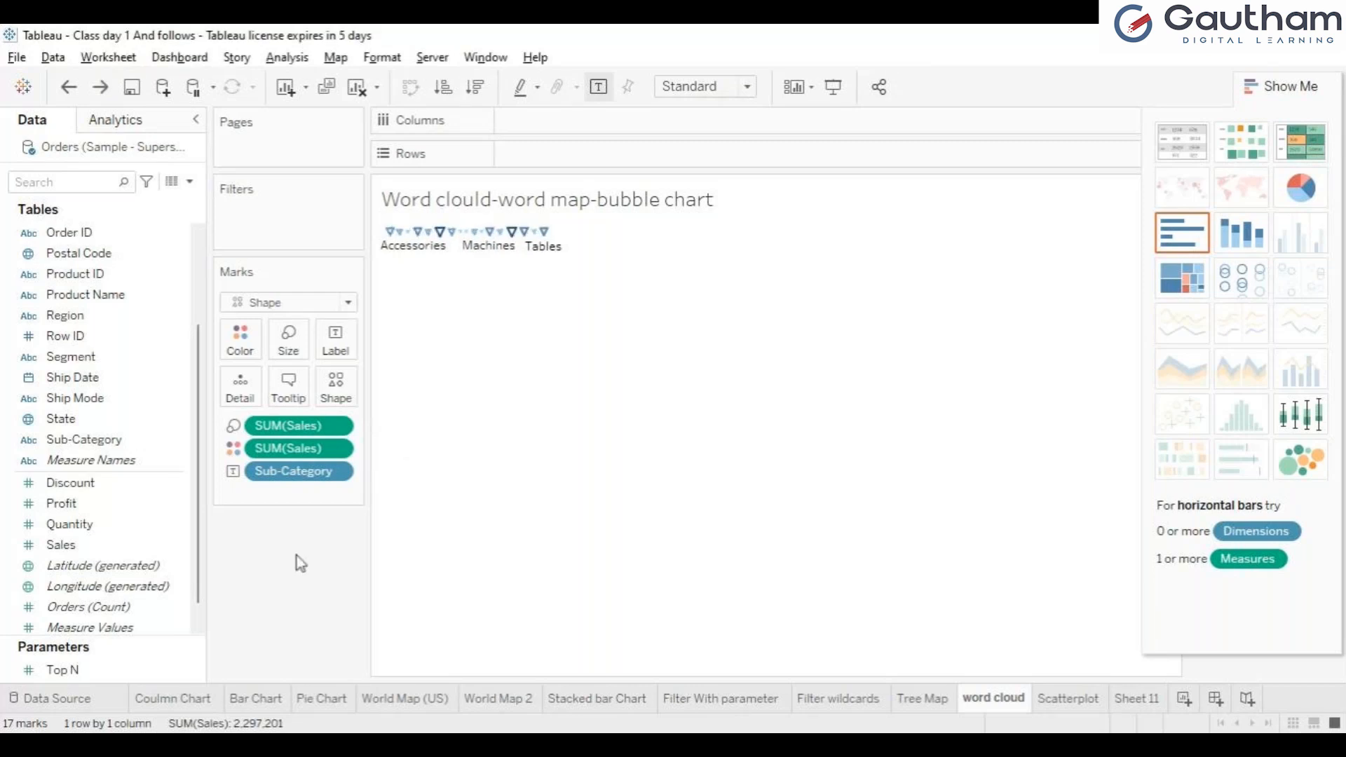
key(ctrl+z)
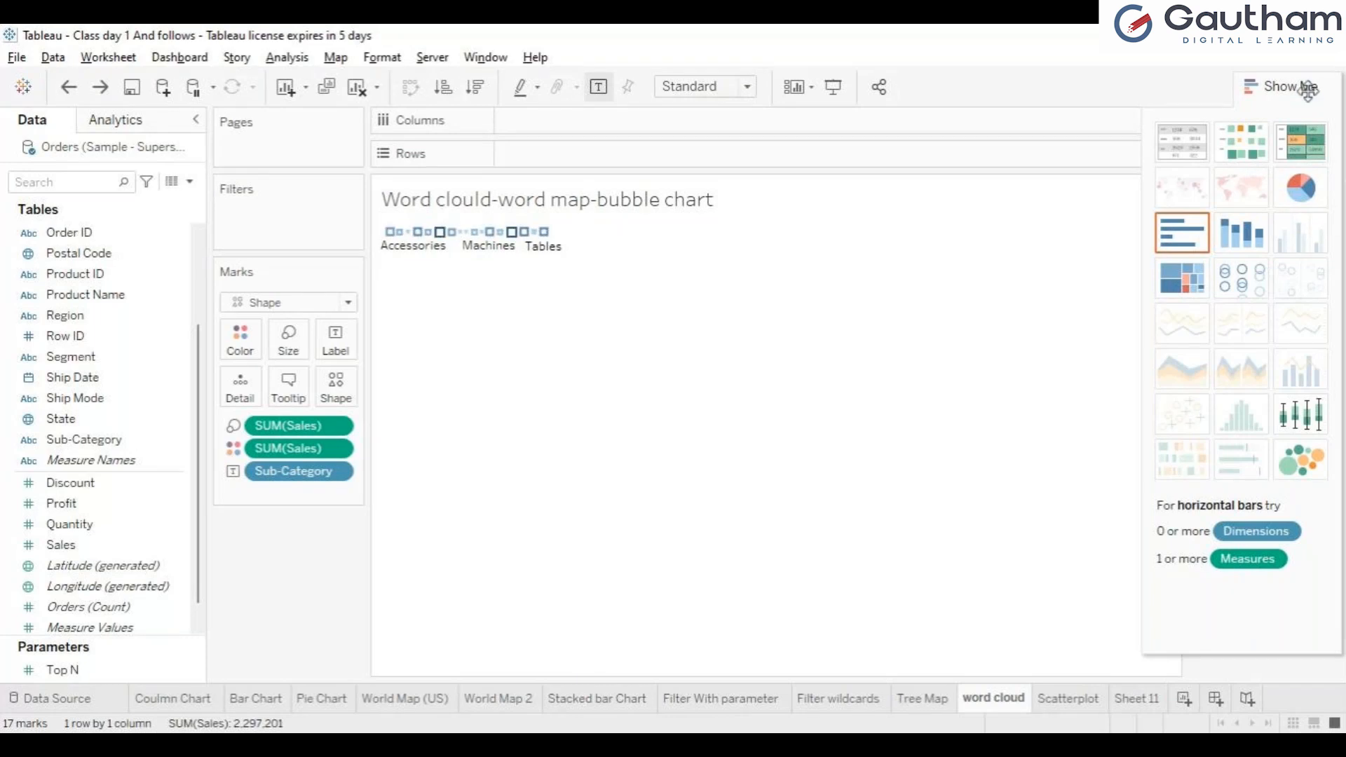
Step: Clear the sheet again, rebuild the treemap from Sub-Category and Sales, and set its mark type to Circle
click(1303, 85)
click(363, 92)
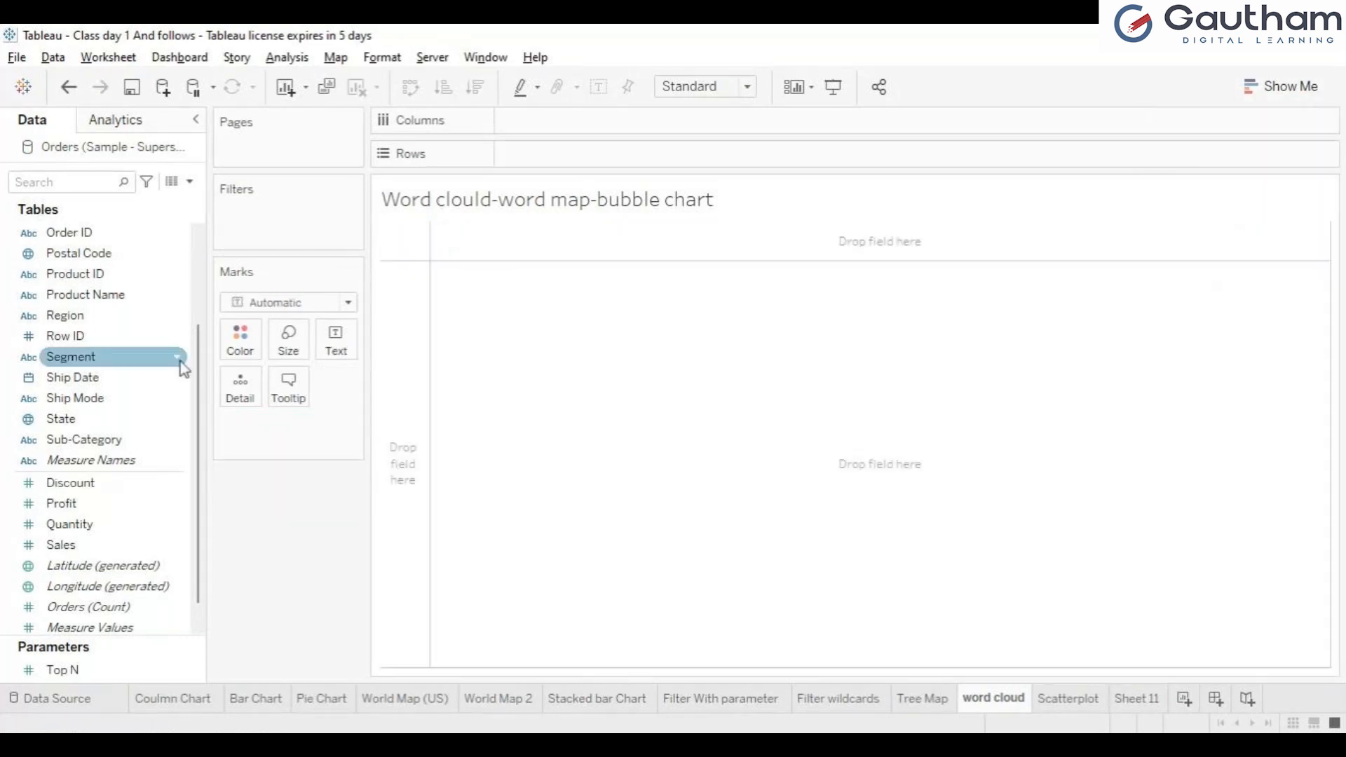
click(117, 444)
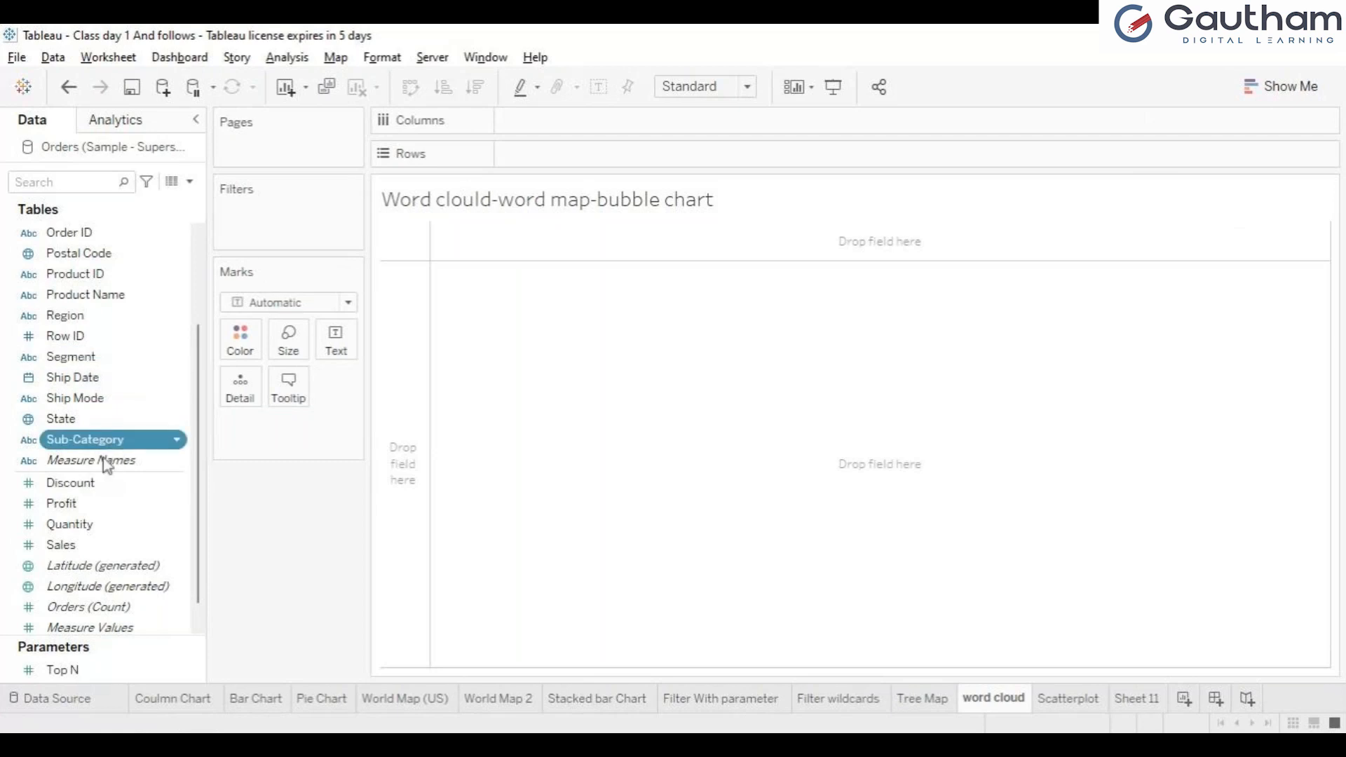
ctrl+click(83, 544)
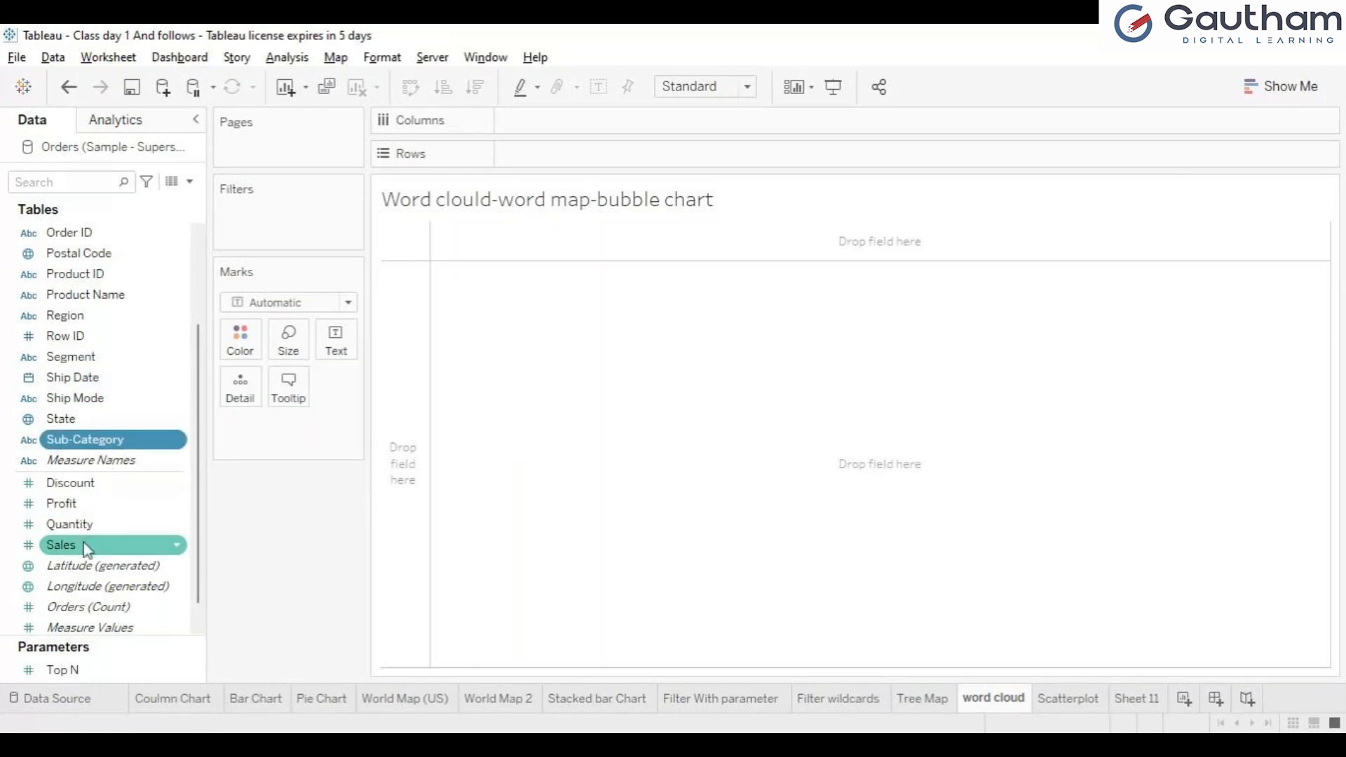
click(1260, 90)
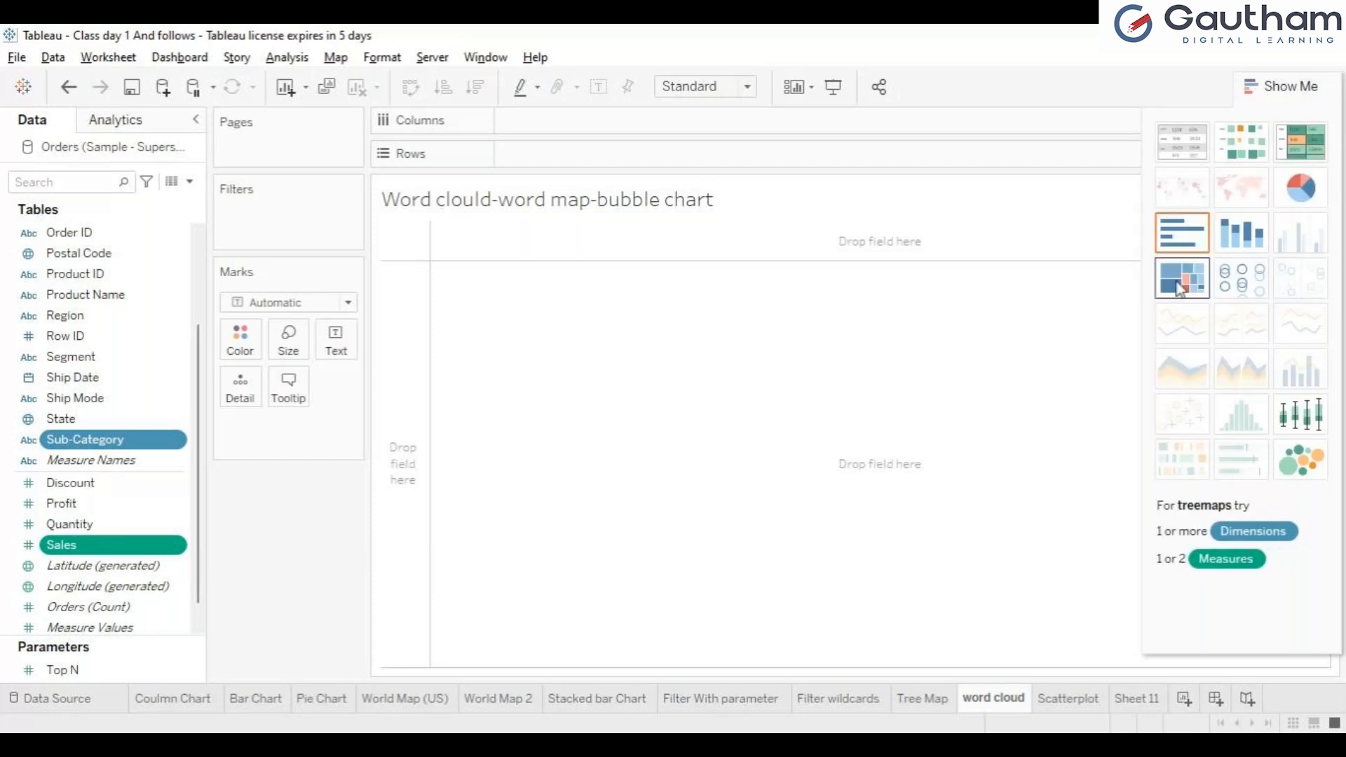
click(1181, 279)
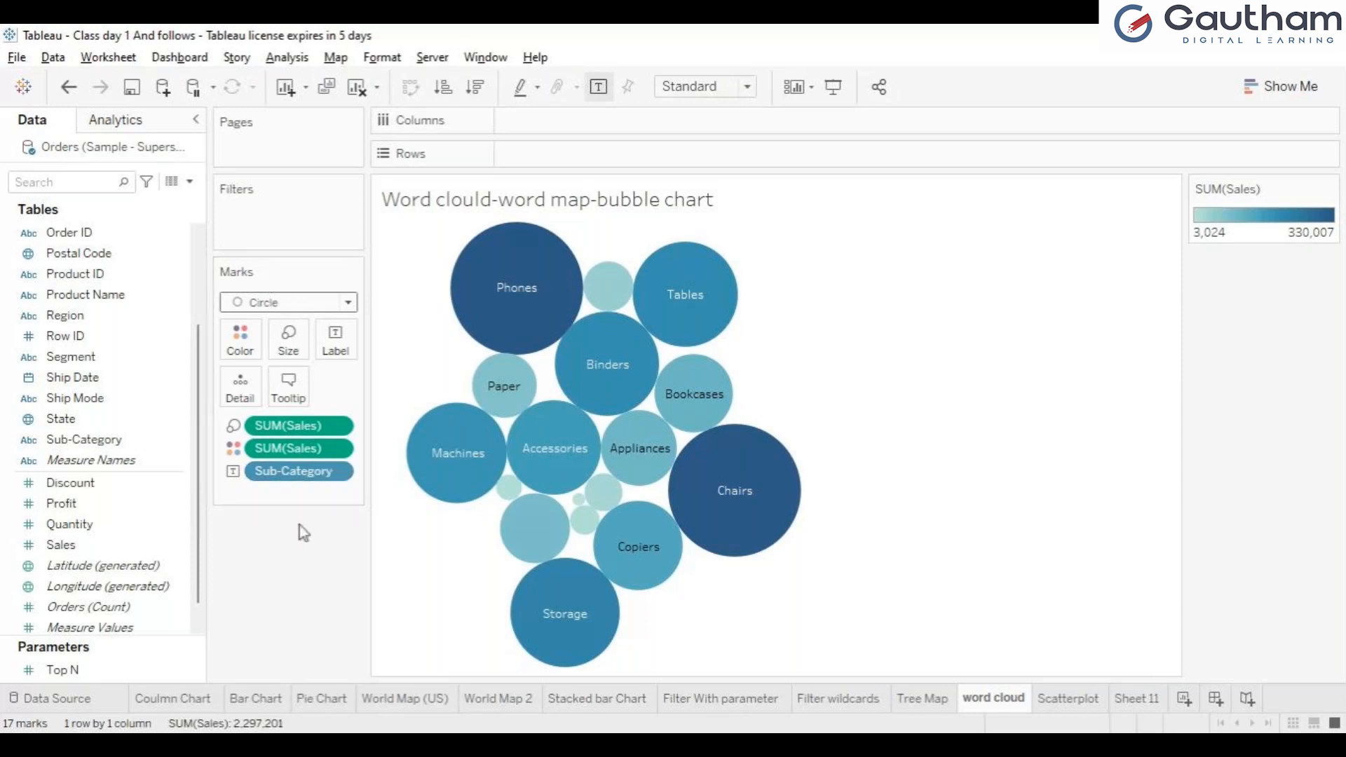
Step: Change the bubble chart's mark type to Text and fit the resulting word cloud to Entire View
click(932, 712)
click(986, 708)
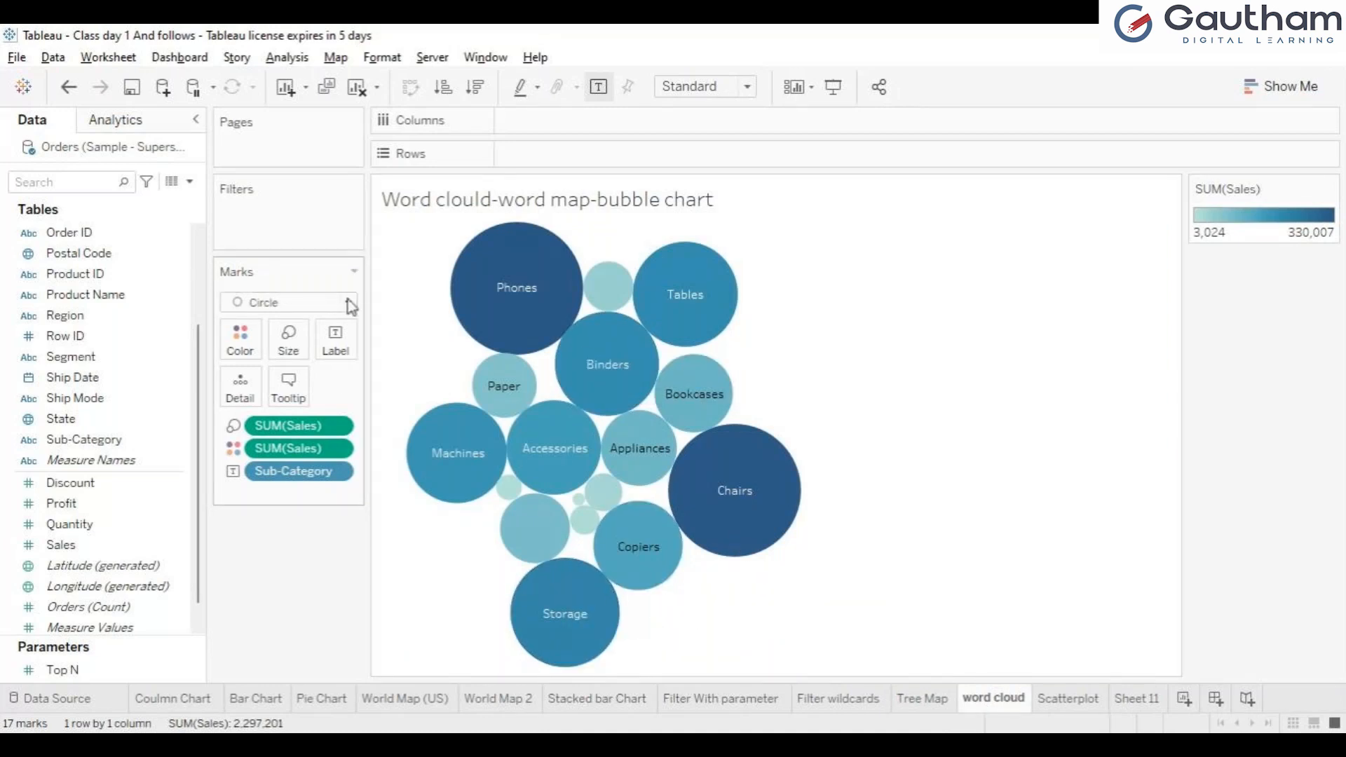
click(263, 482)
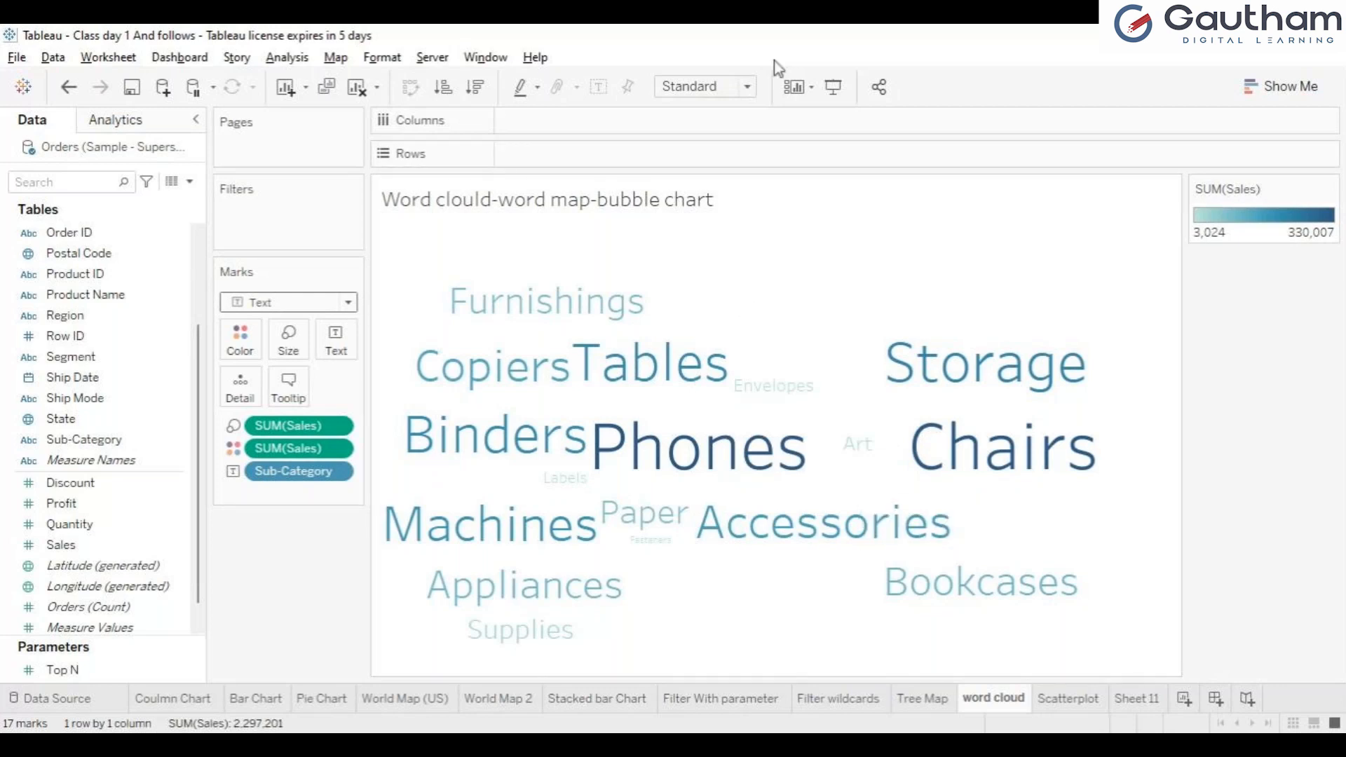
click(712, 154)
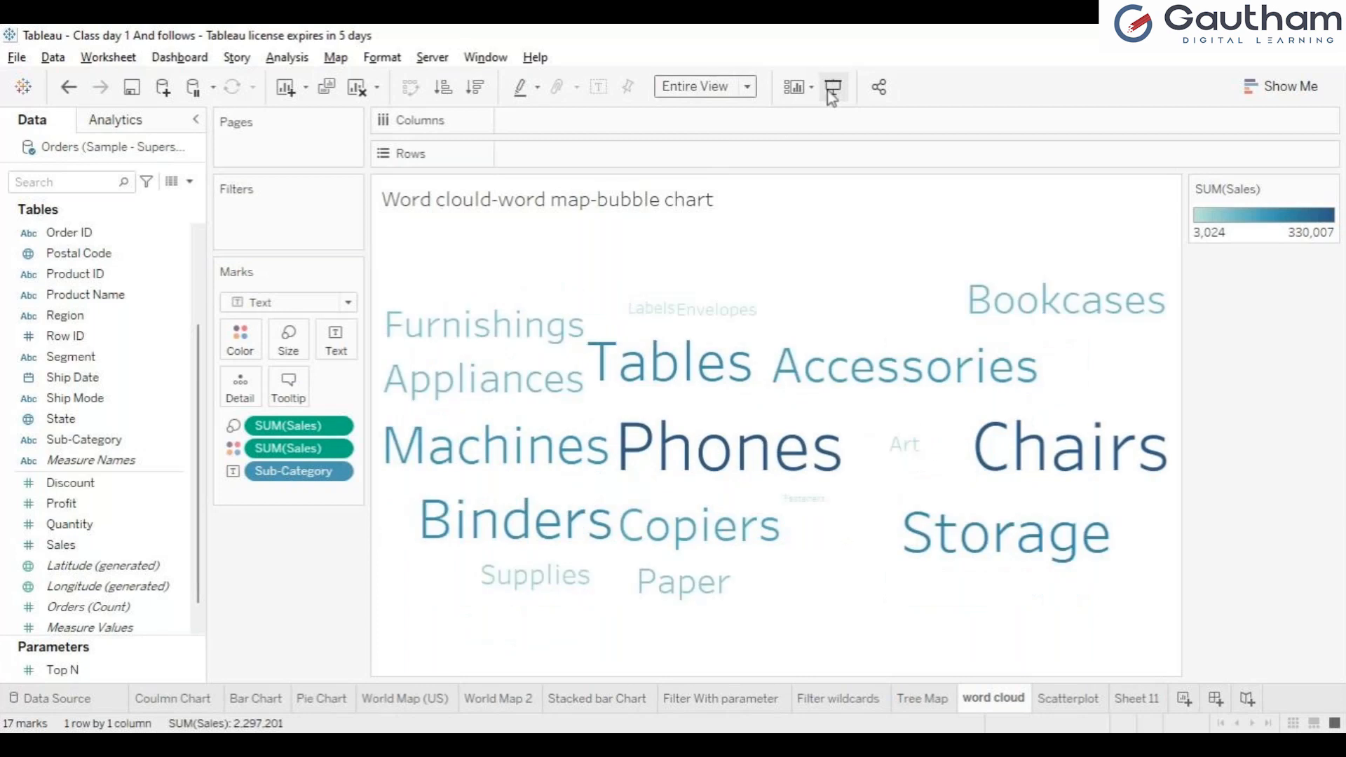
Step: View the word cloud in presentation mode and examine the Sales details of words such as Binders, Envelopes and Phones
click(828, 90)
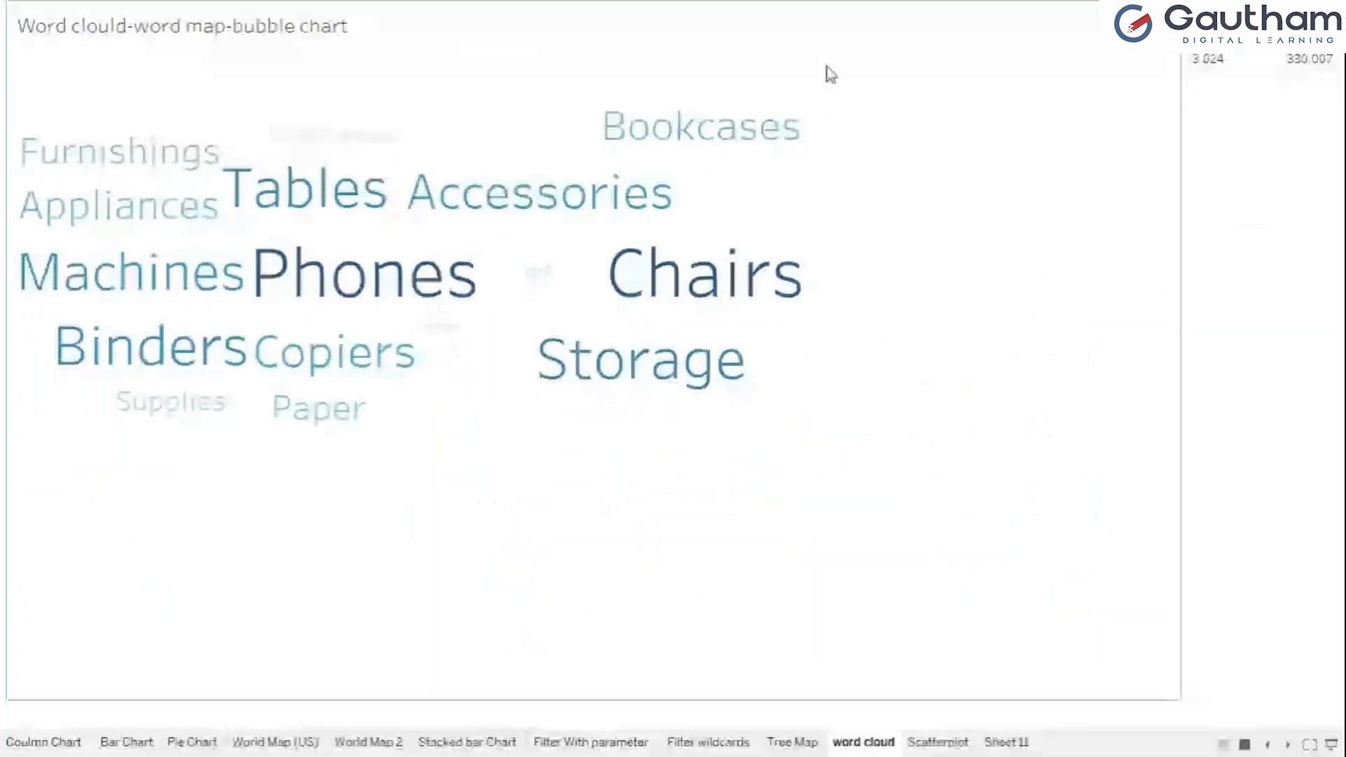
mouse_move(425, 406)
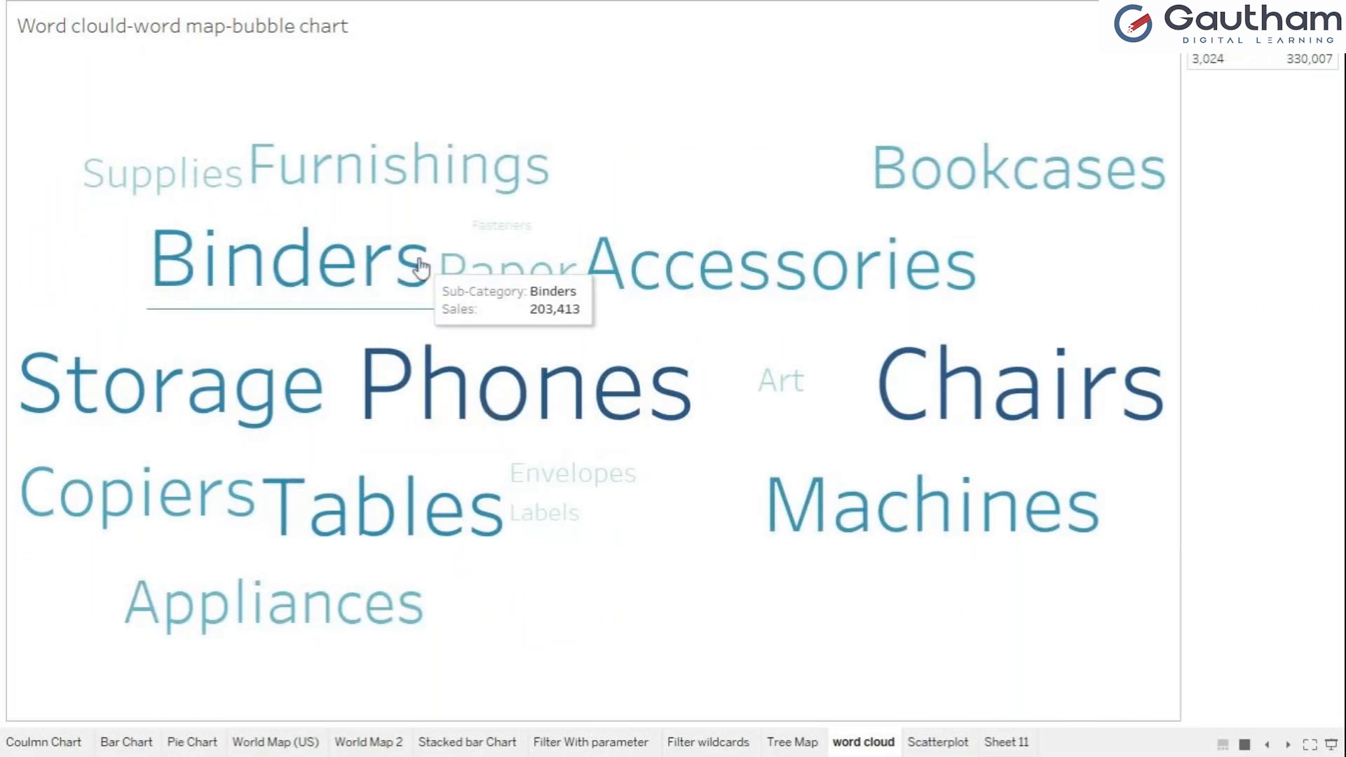
mouse_move(493, 238)
mouse_move(604, 472)
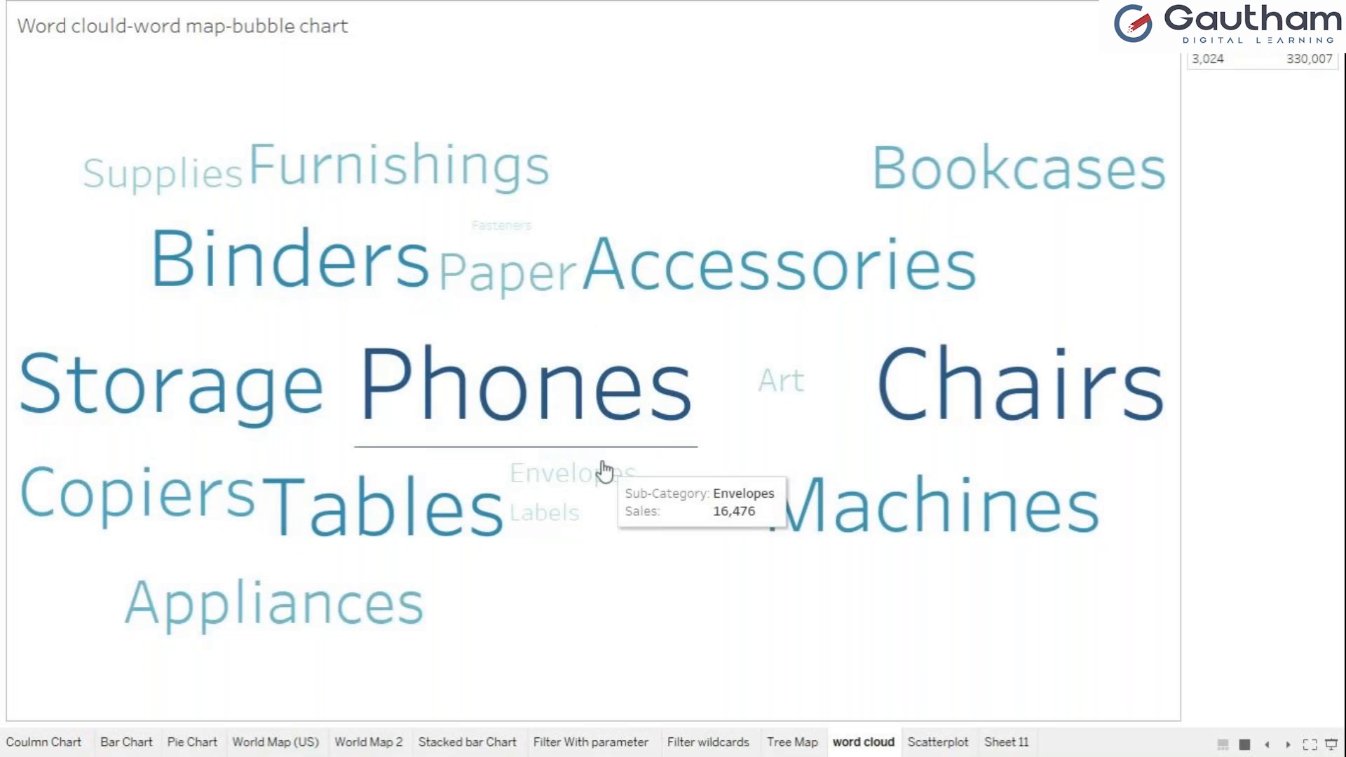
mouse_move(945, 263)
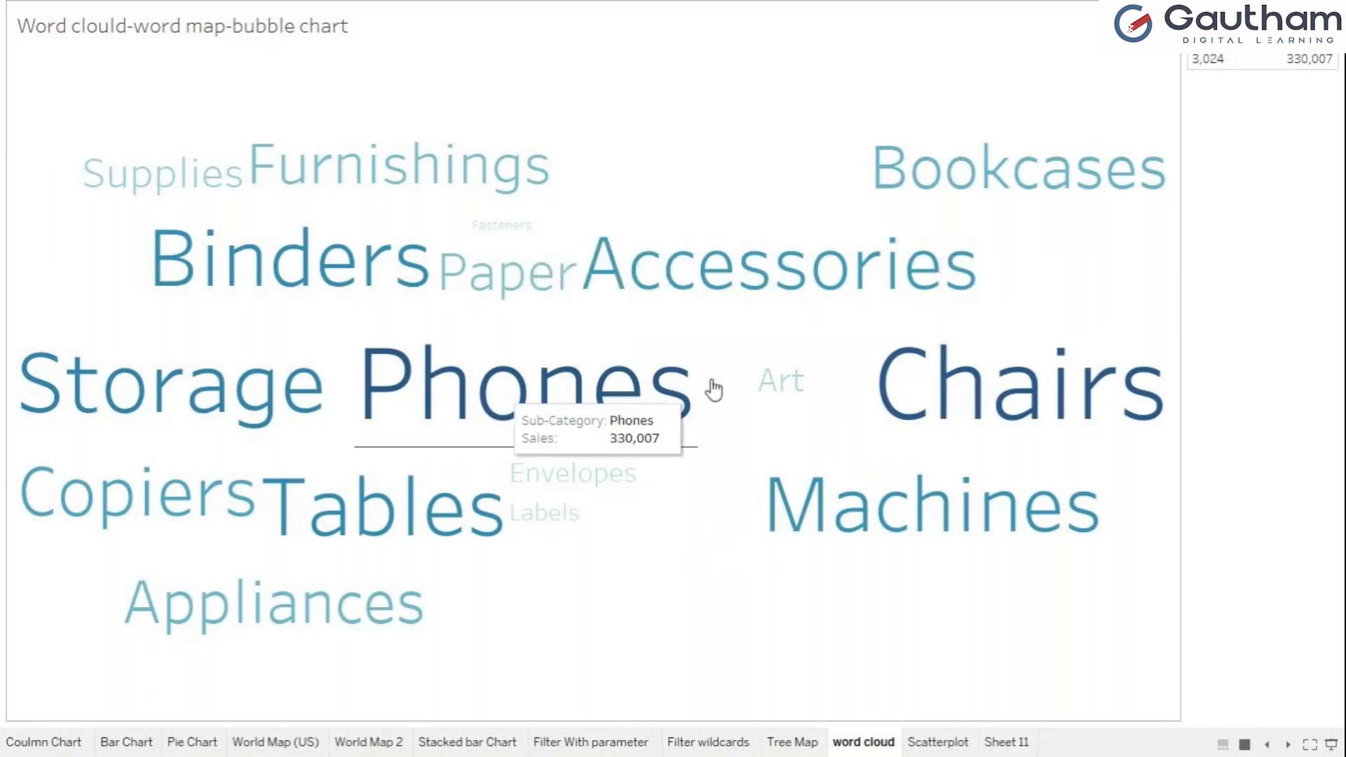
mouse_move(970, 403)
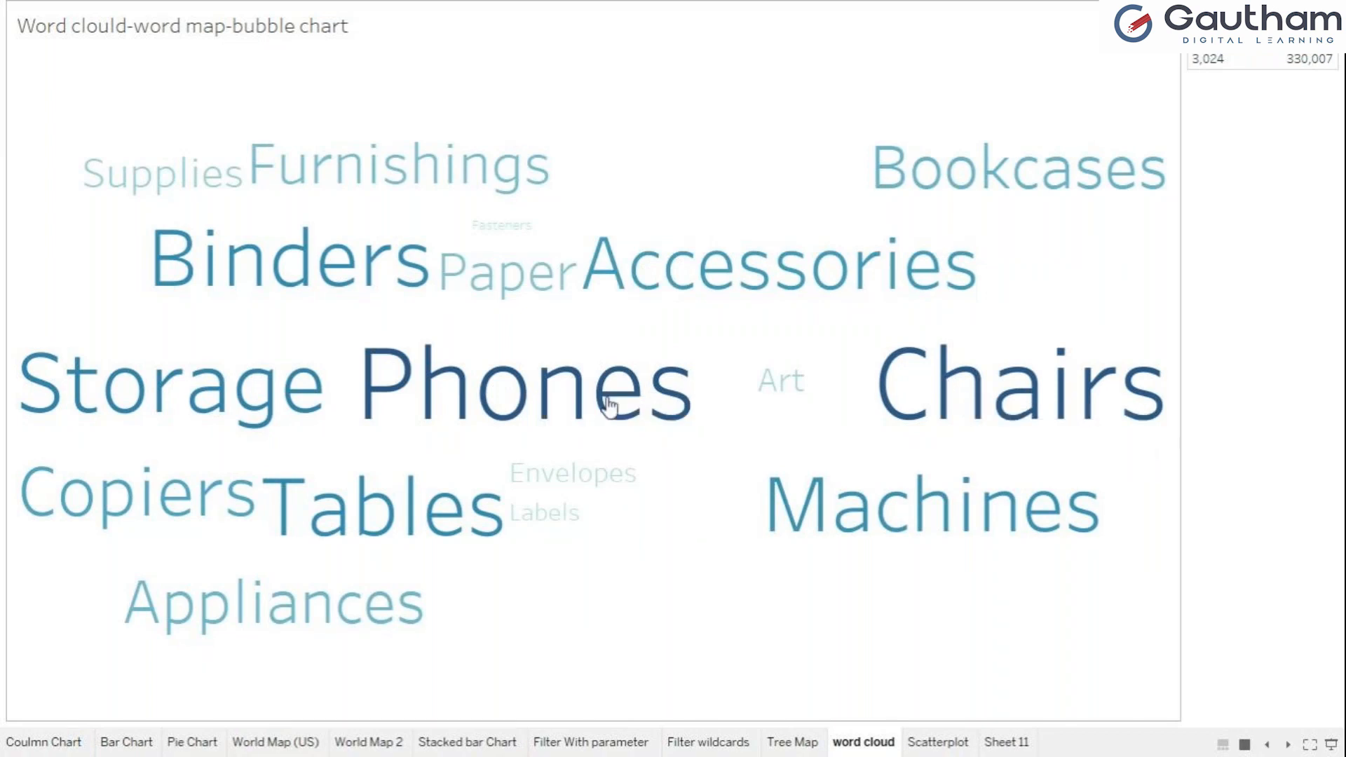
mouse_move(608, 406)
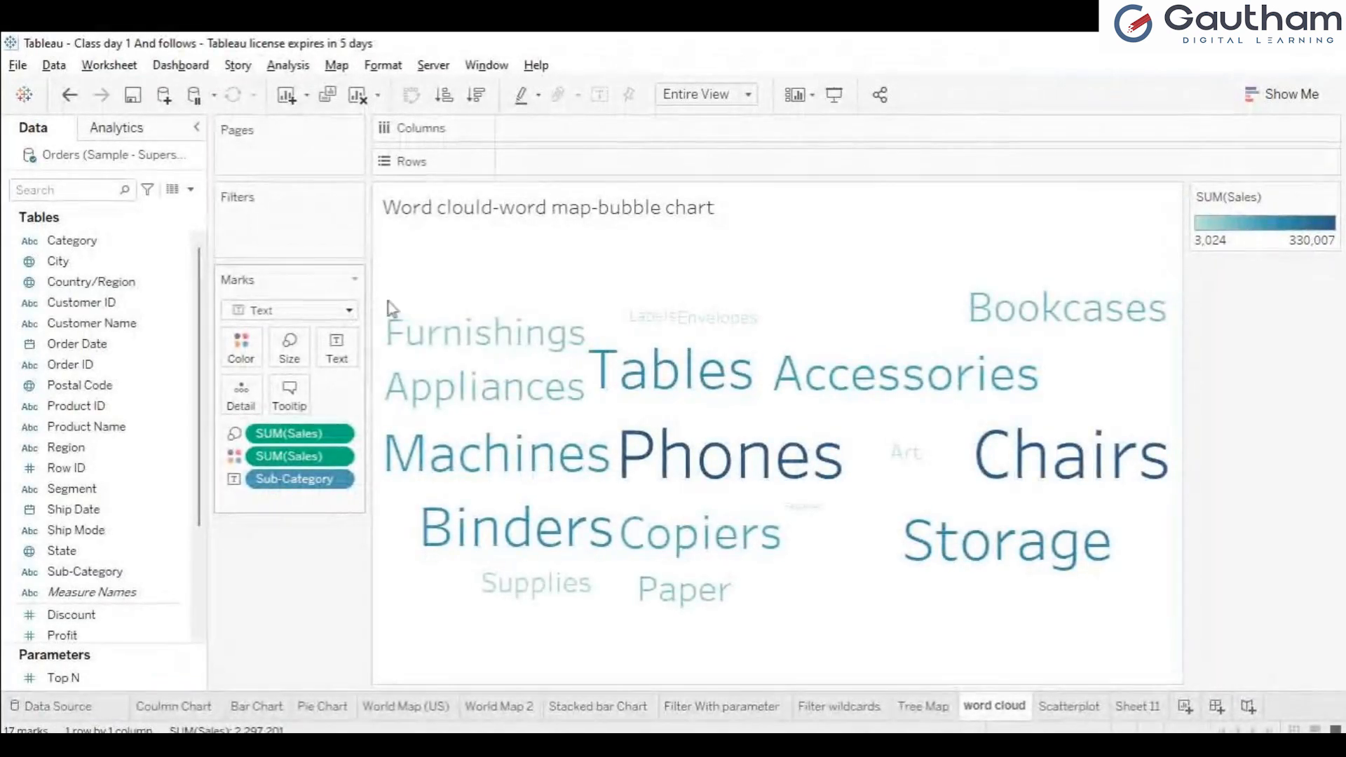
Step: Switch the word cloud's mark type to Circle and back to Text
click(286, 444)
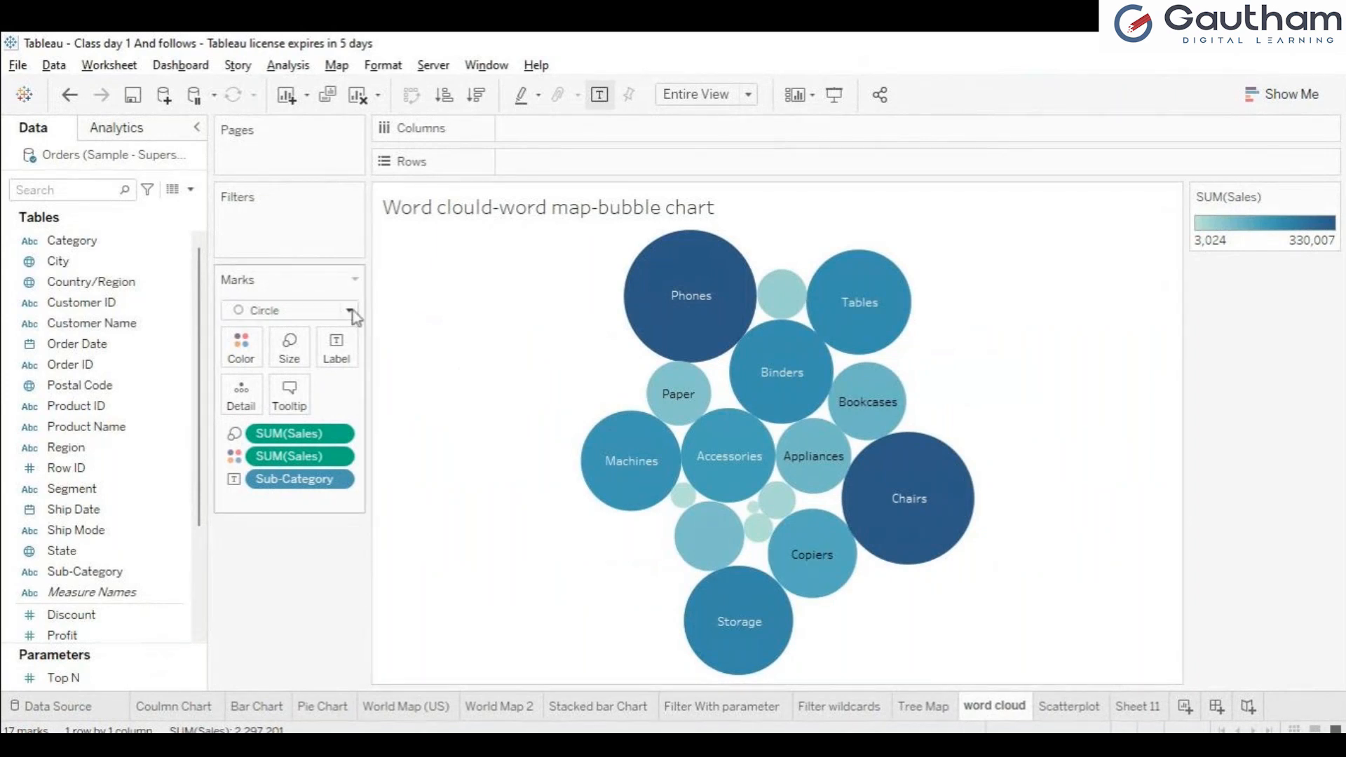
click(273, 488)
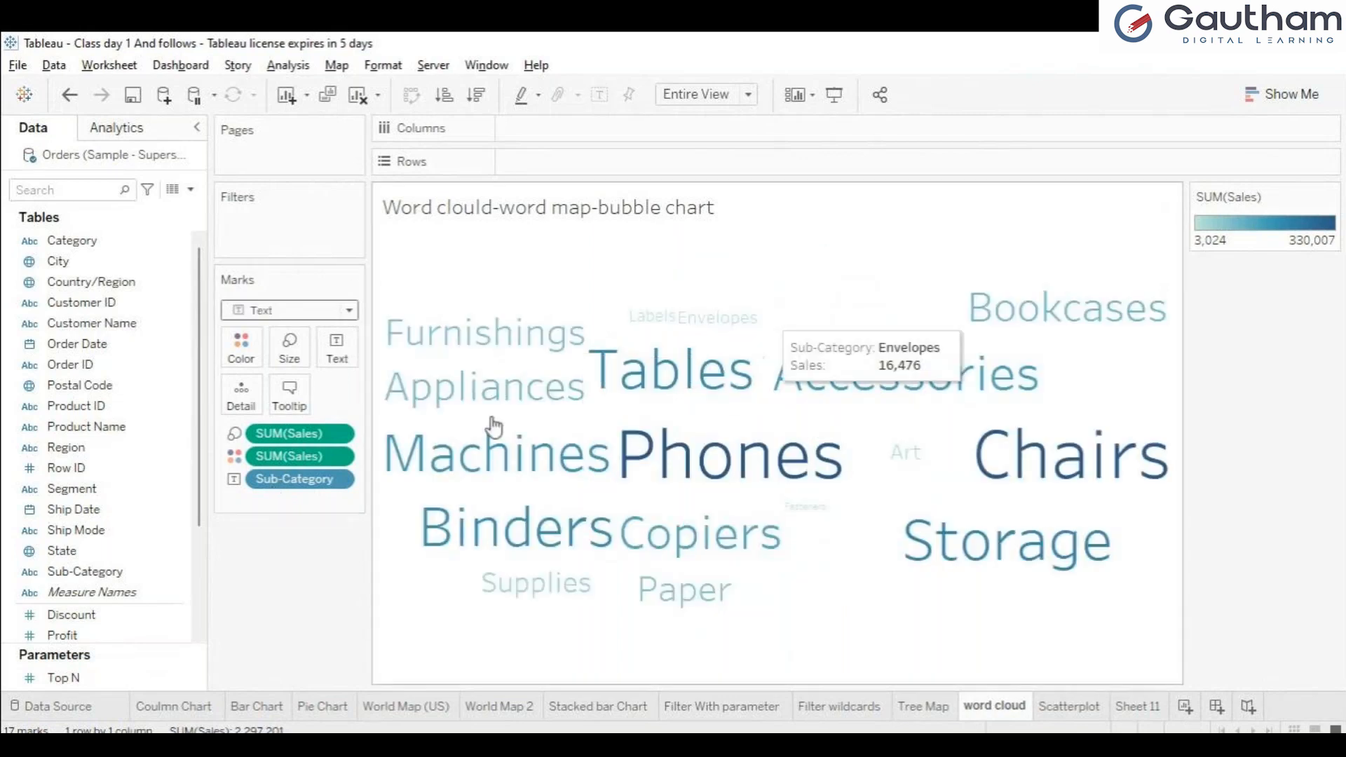
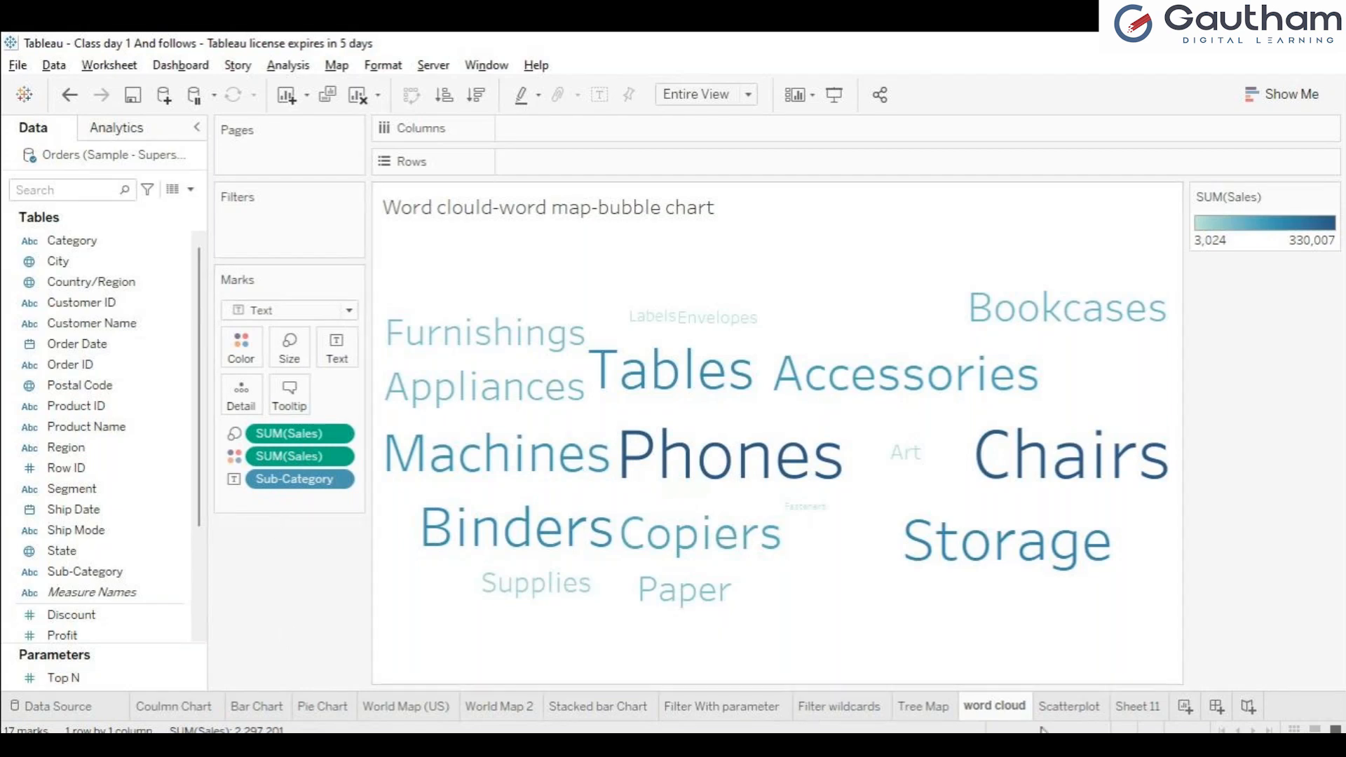
Step: Review the Stacked bar Chart, Filter wildcards, Tree Map and Scatterplot sheets, and check which fields a scatter plot requires
click(917, 706)
click(603, 708)
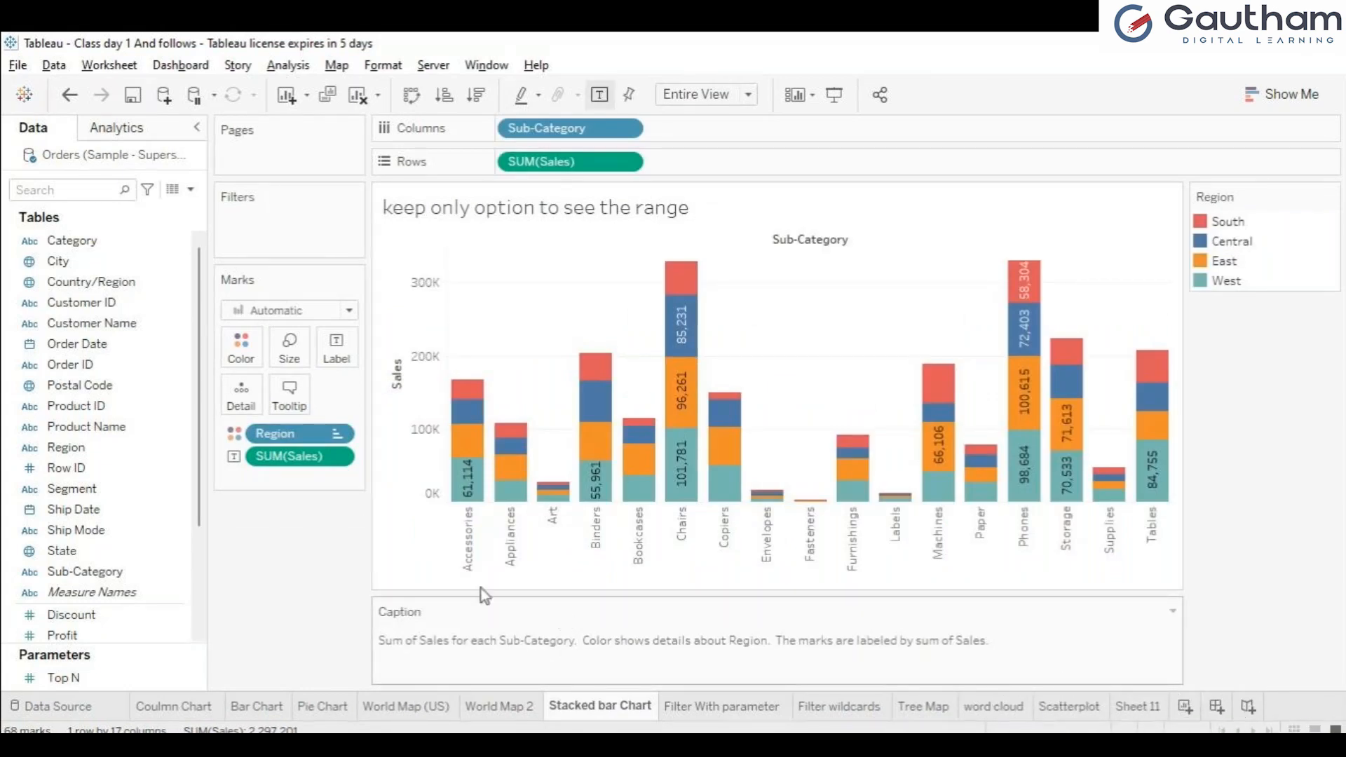
click(841, 707)
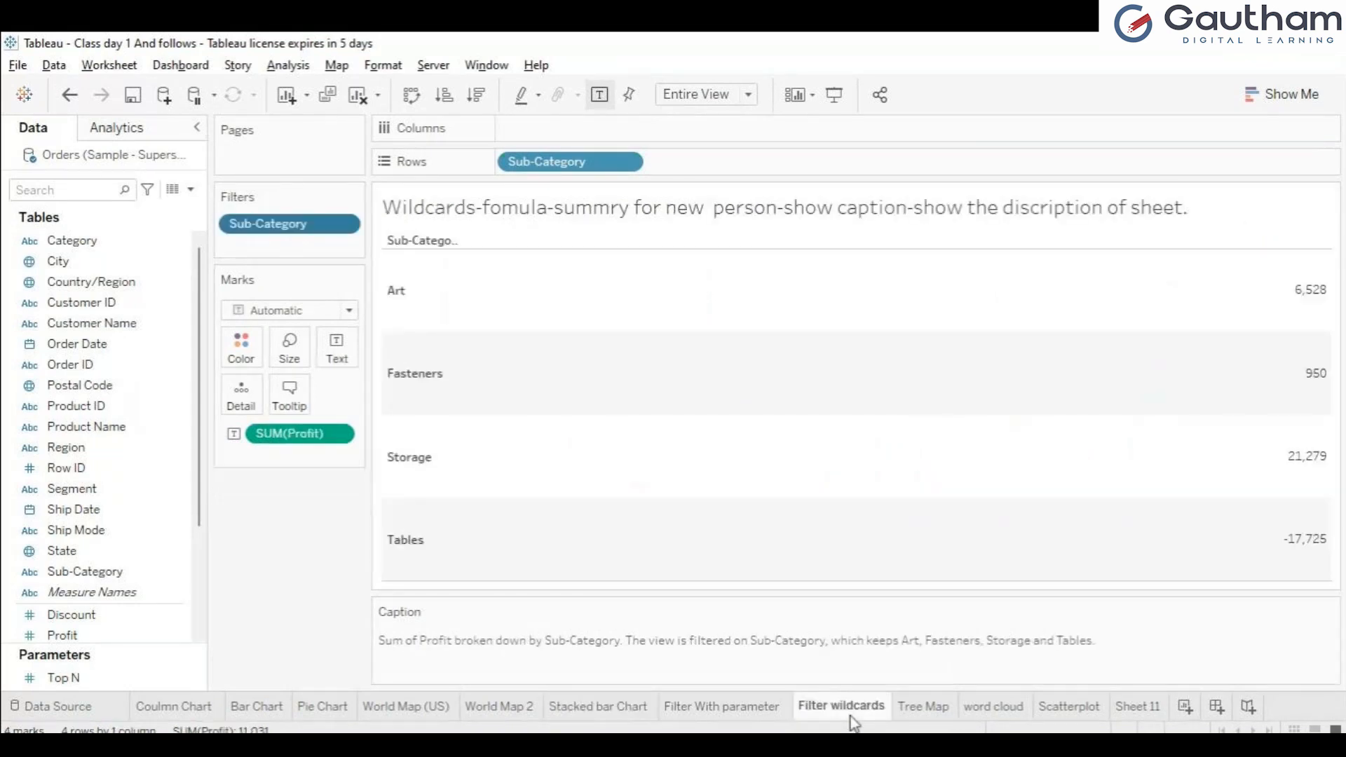
click(914, 708)
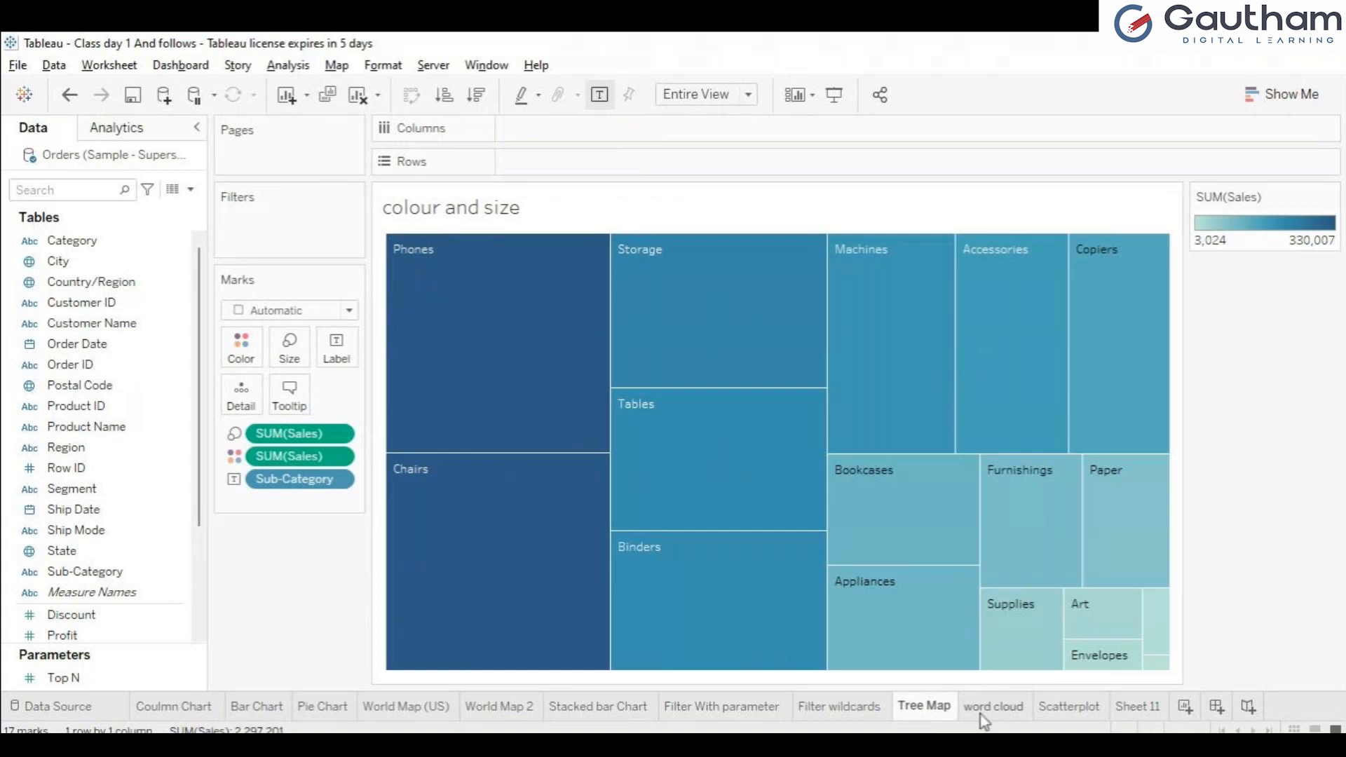
click(980, 714)
click(1045, 705)
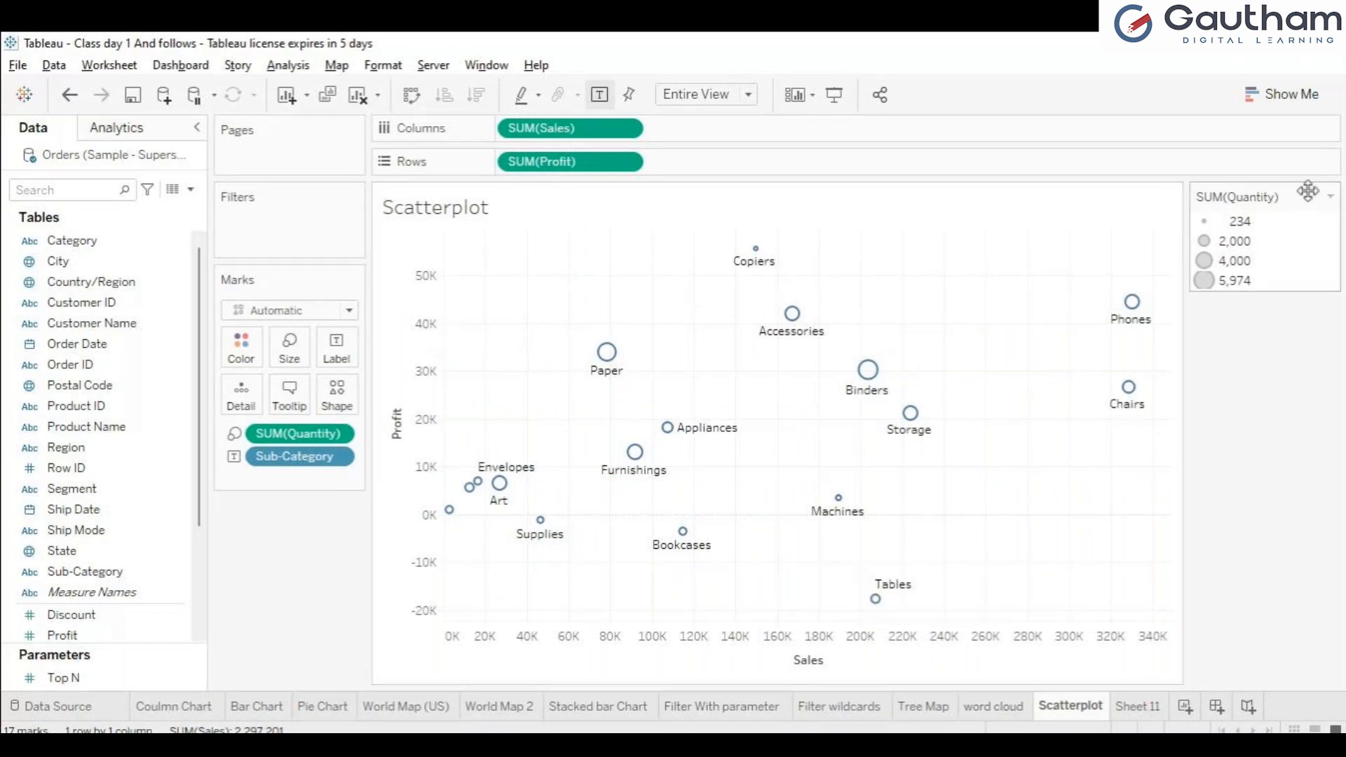
click(1289, 102)
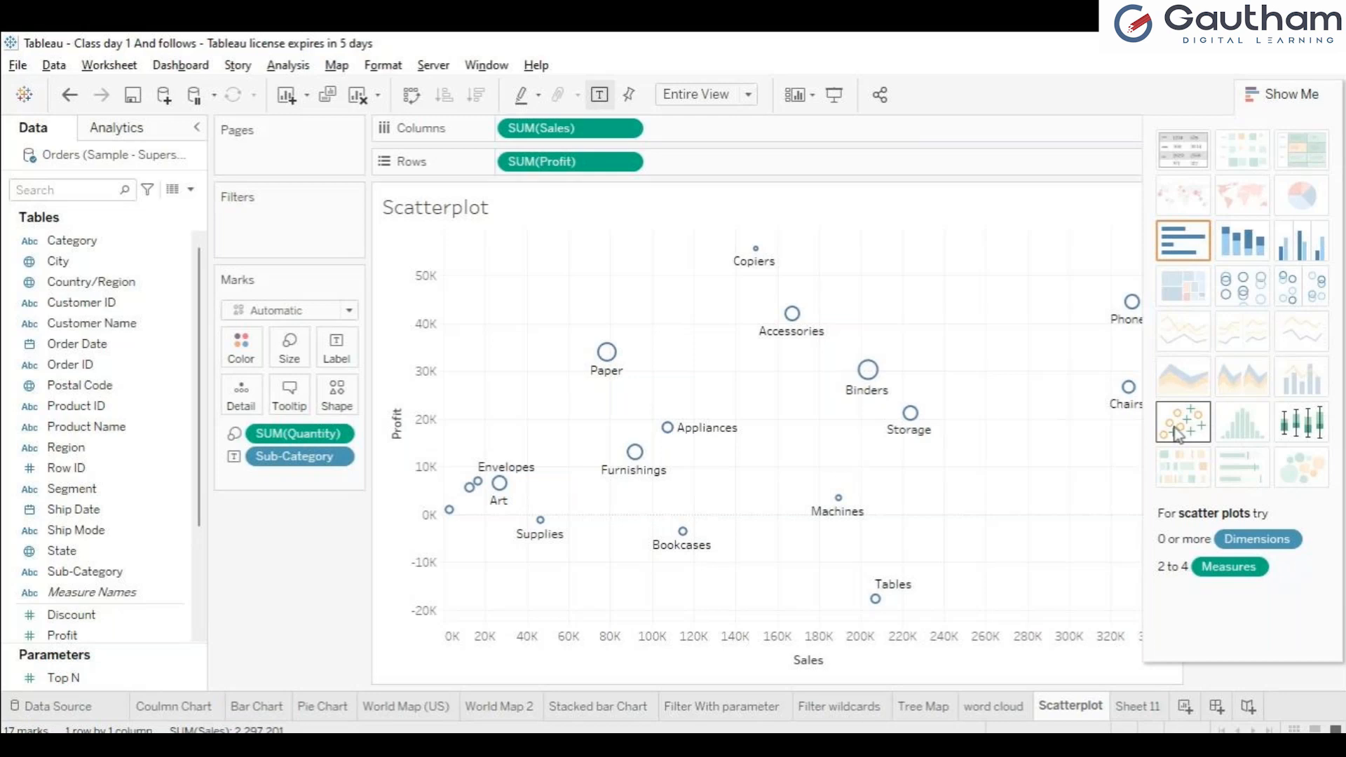
click(1274, 101)
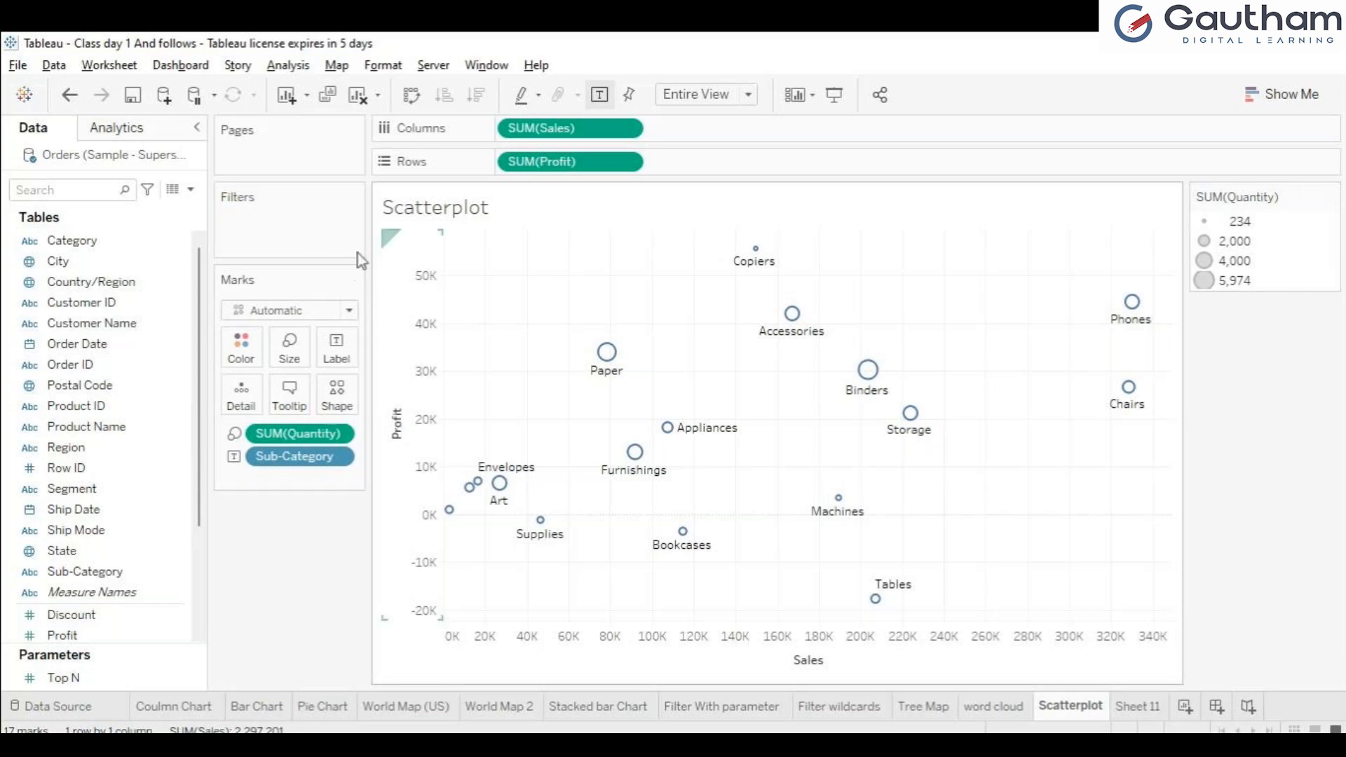
Step: Clear the Scatterplot sheet and build a scatter plot from the Sales and Profit measures
click(359, 98)
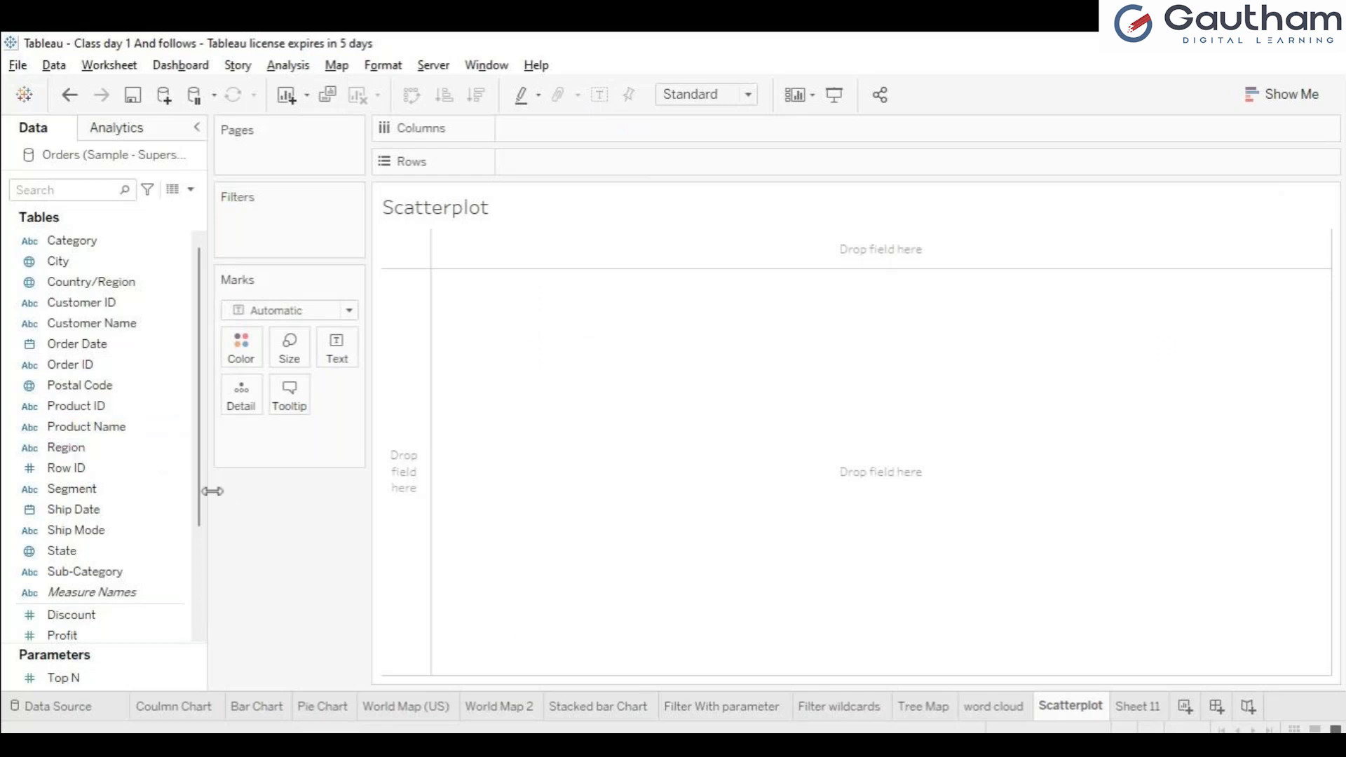
drag(200, 503, 201, 532)
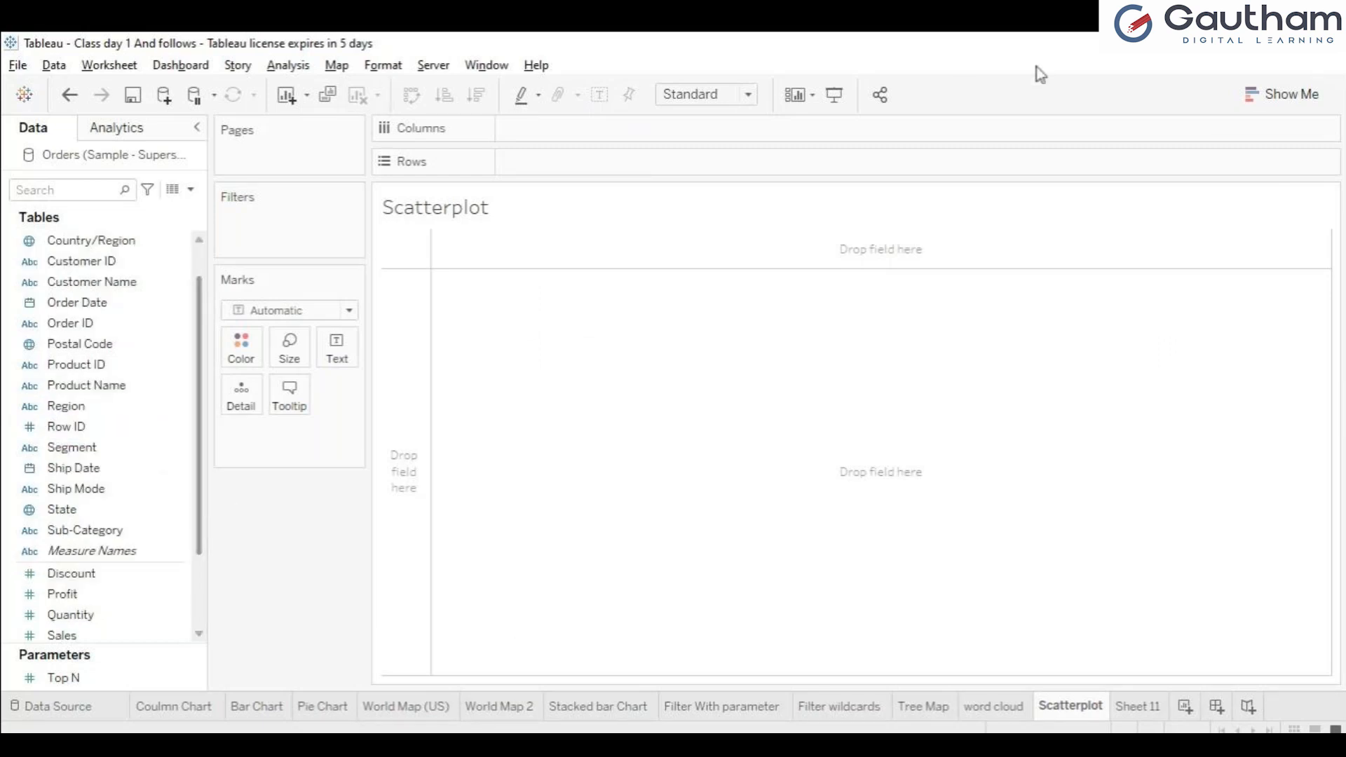
click(1272, 105)
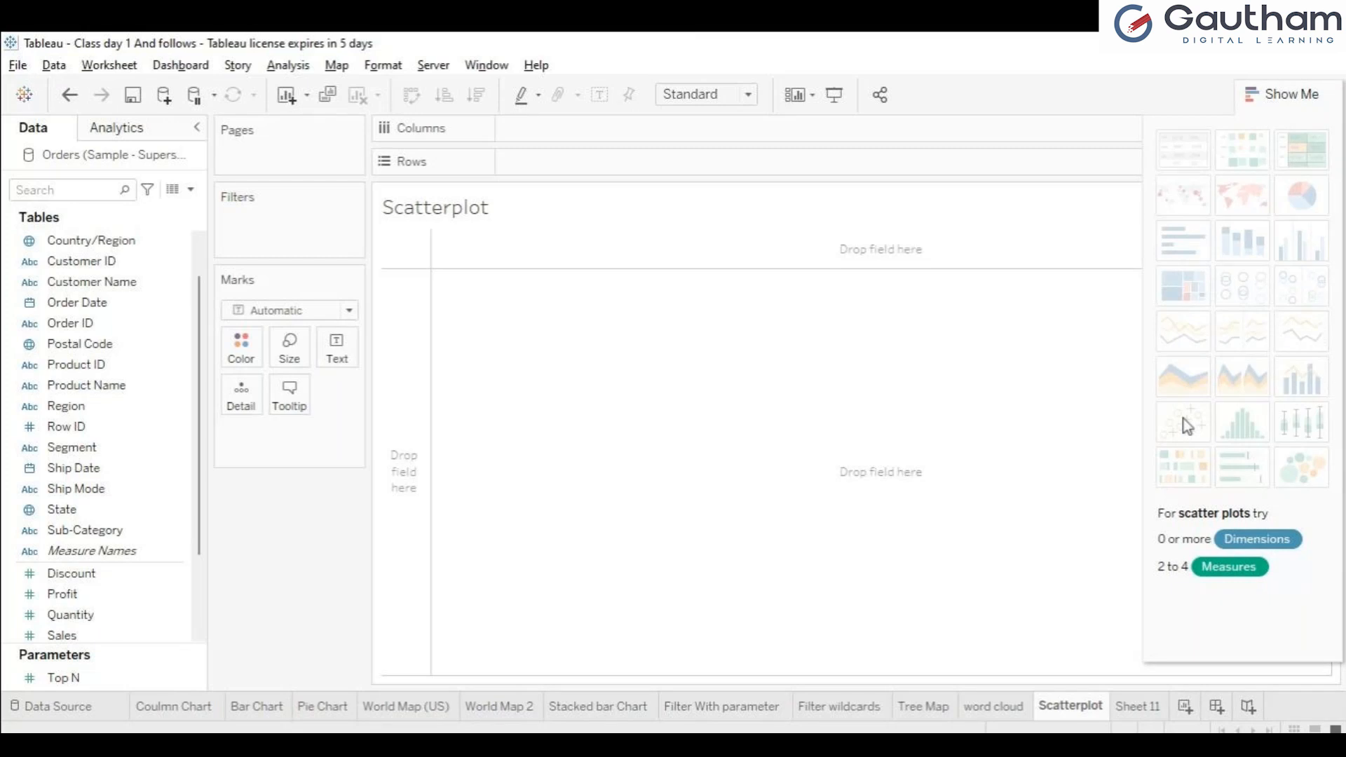
drag(198, 542, 201, 594)
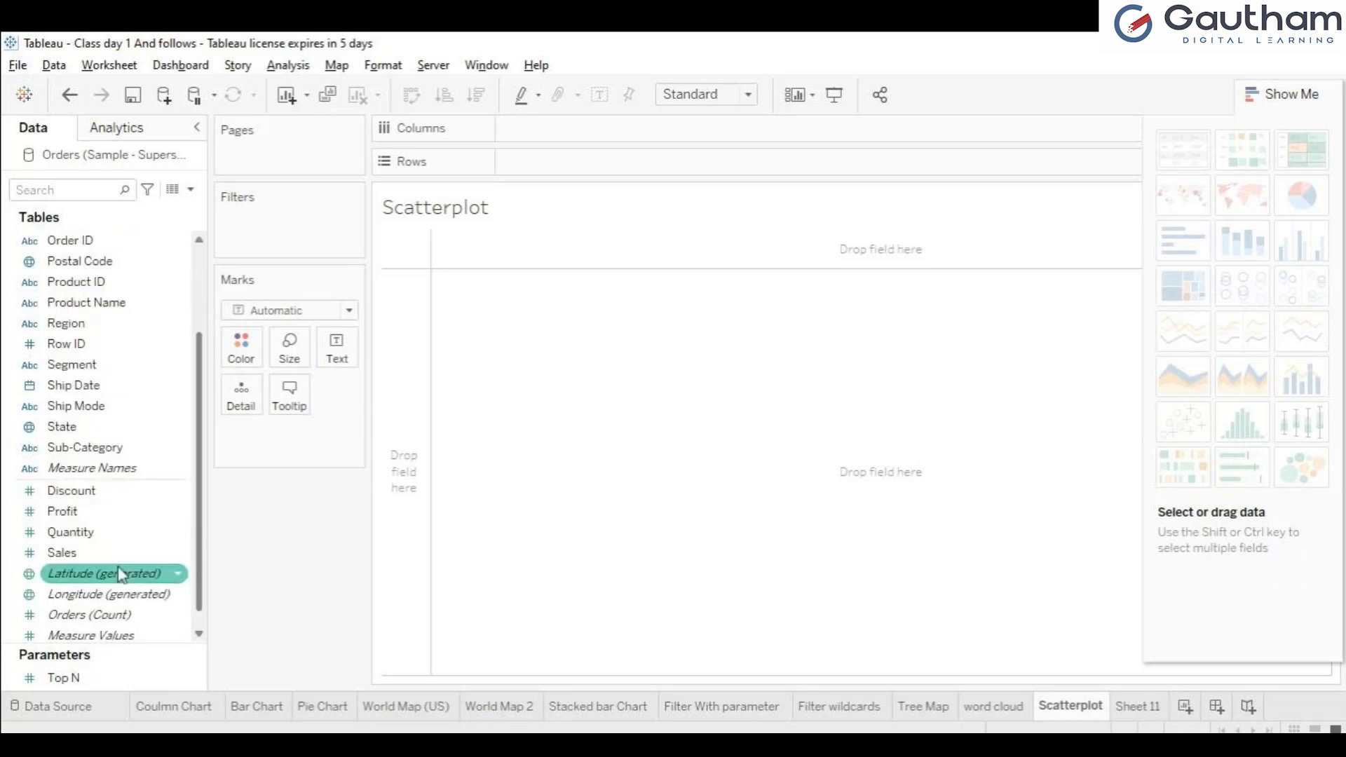
click(84, 552)
ctrl+click(103, 512)
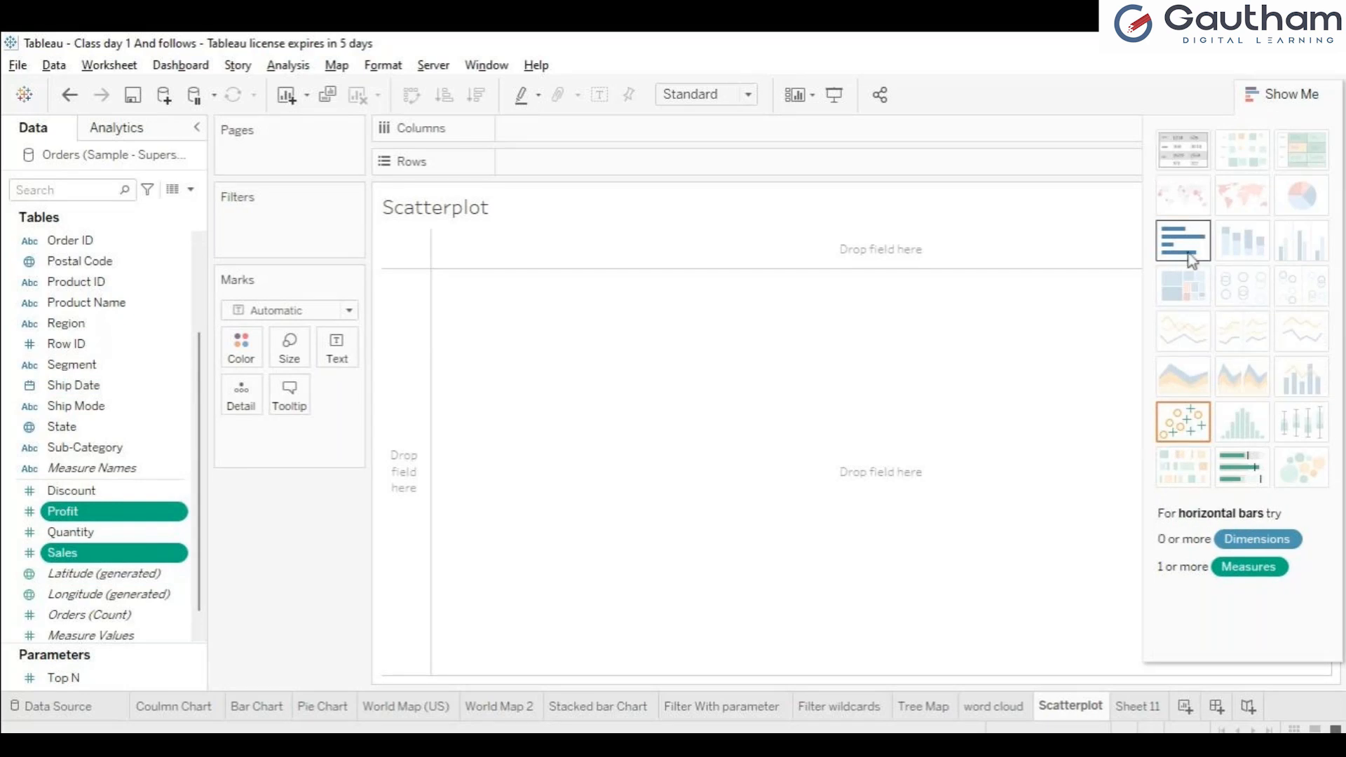
click(1203, 433)
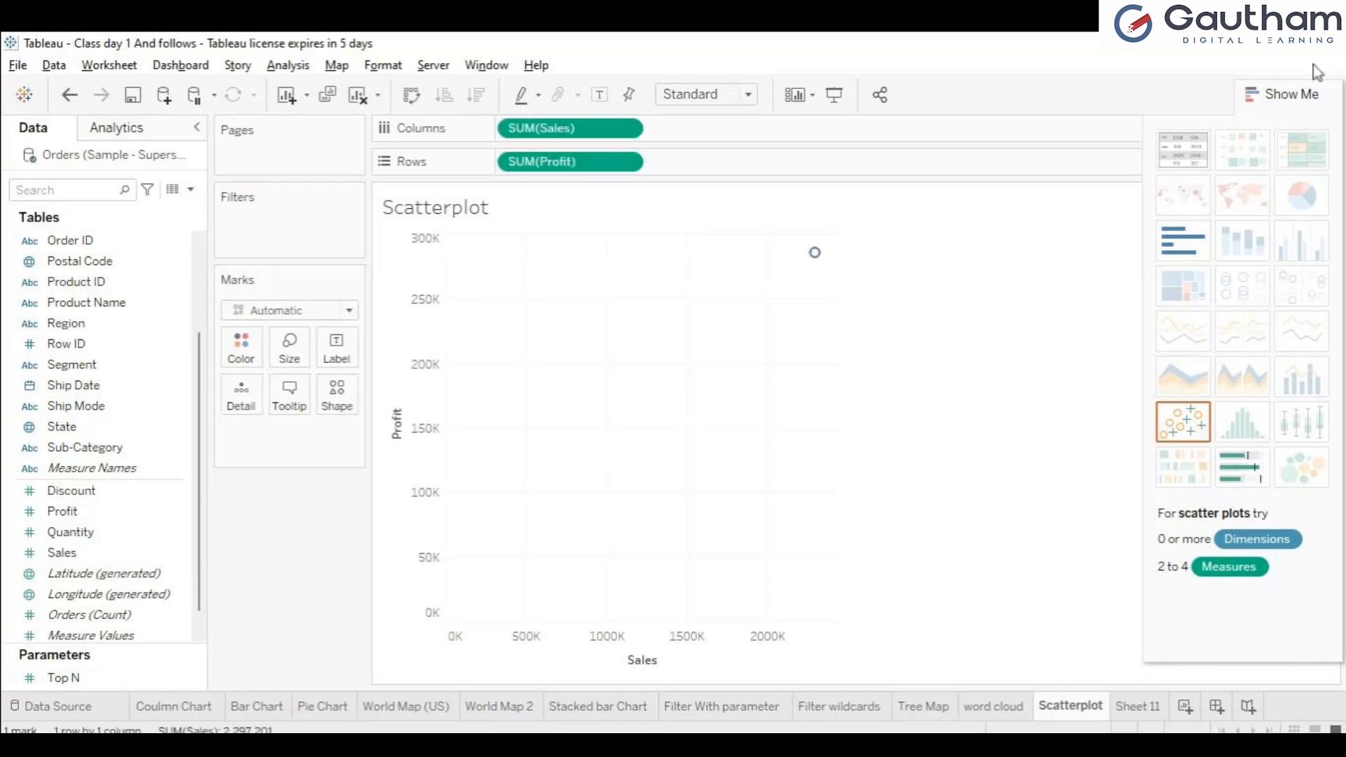
click(1294, 94)
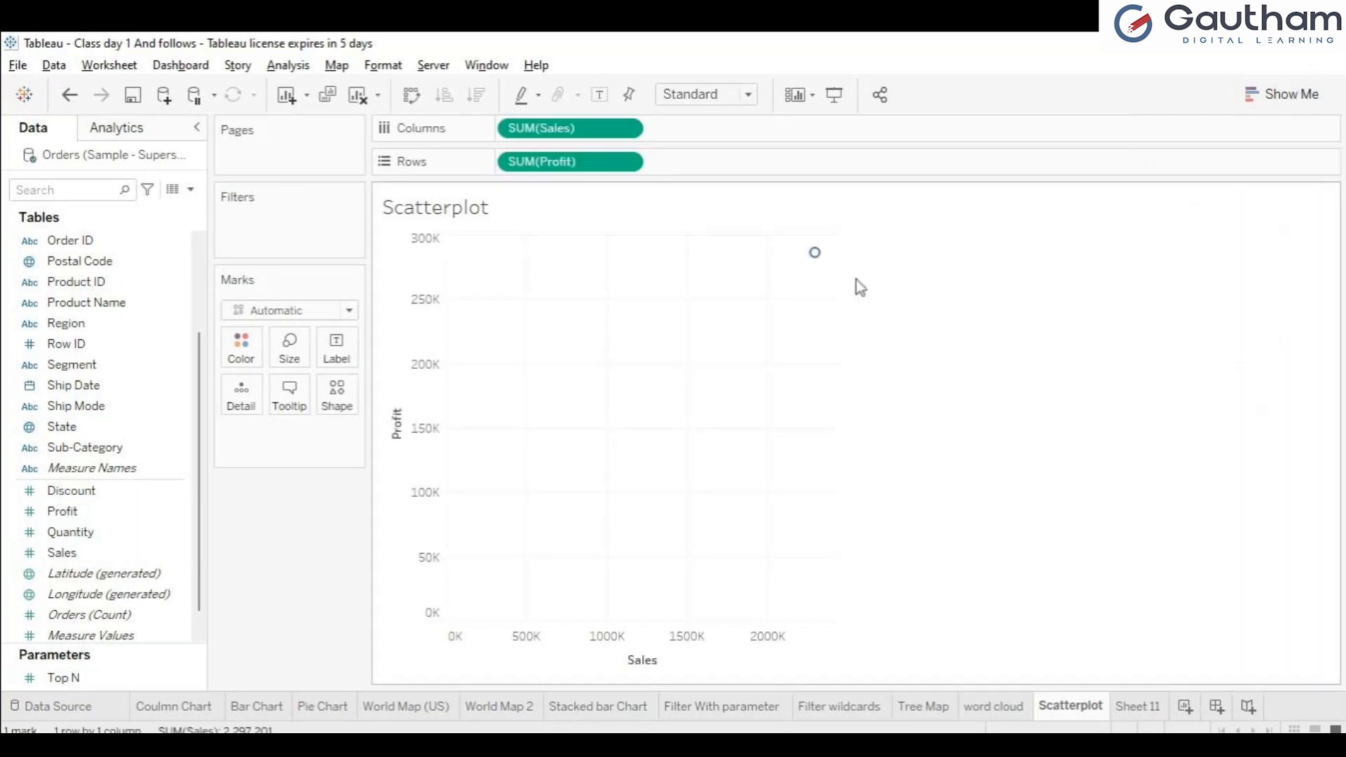
Step: Undo the new scatter plot and restore the original one with Sub-Category labels and Quantity sizing
mouse_move(816, 256)
key(ctrl+z)
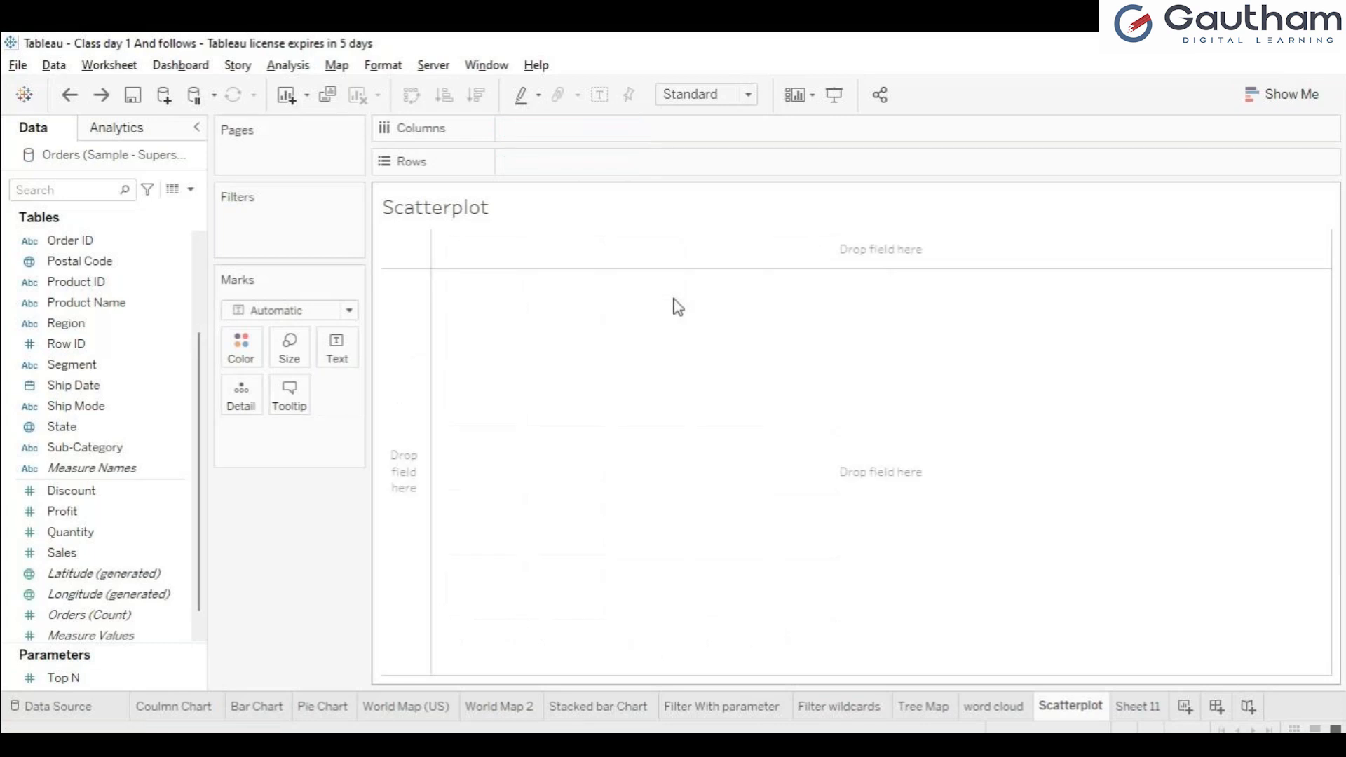
key(ctrl+y)
key(ctrl+y)
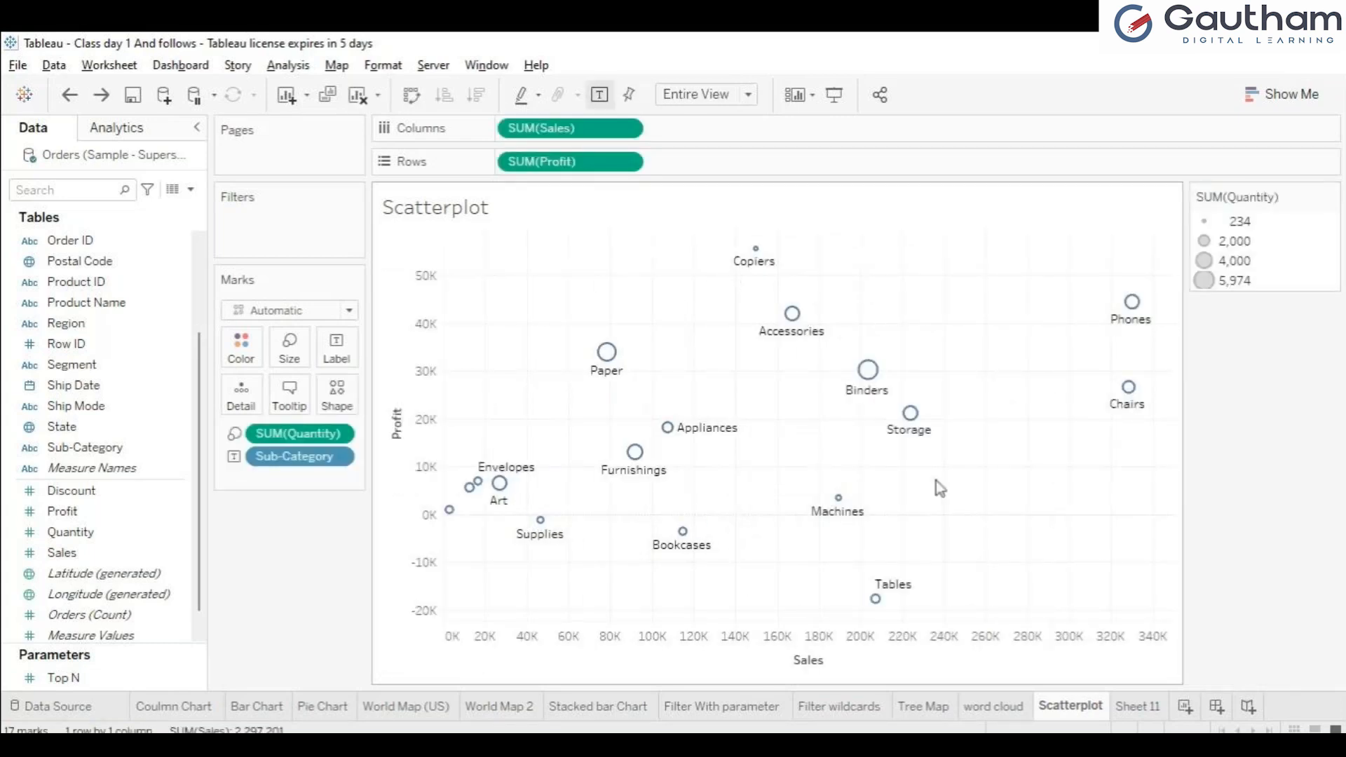
mouse_move(641, 514)
Step: Clear the Scatterplot sheet and undo the clearing, restore the word cloud's Text mark type, and return to the Scatterplot sheet
click(358, 99)
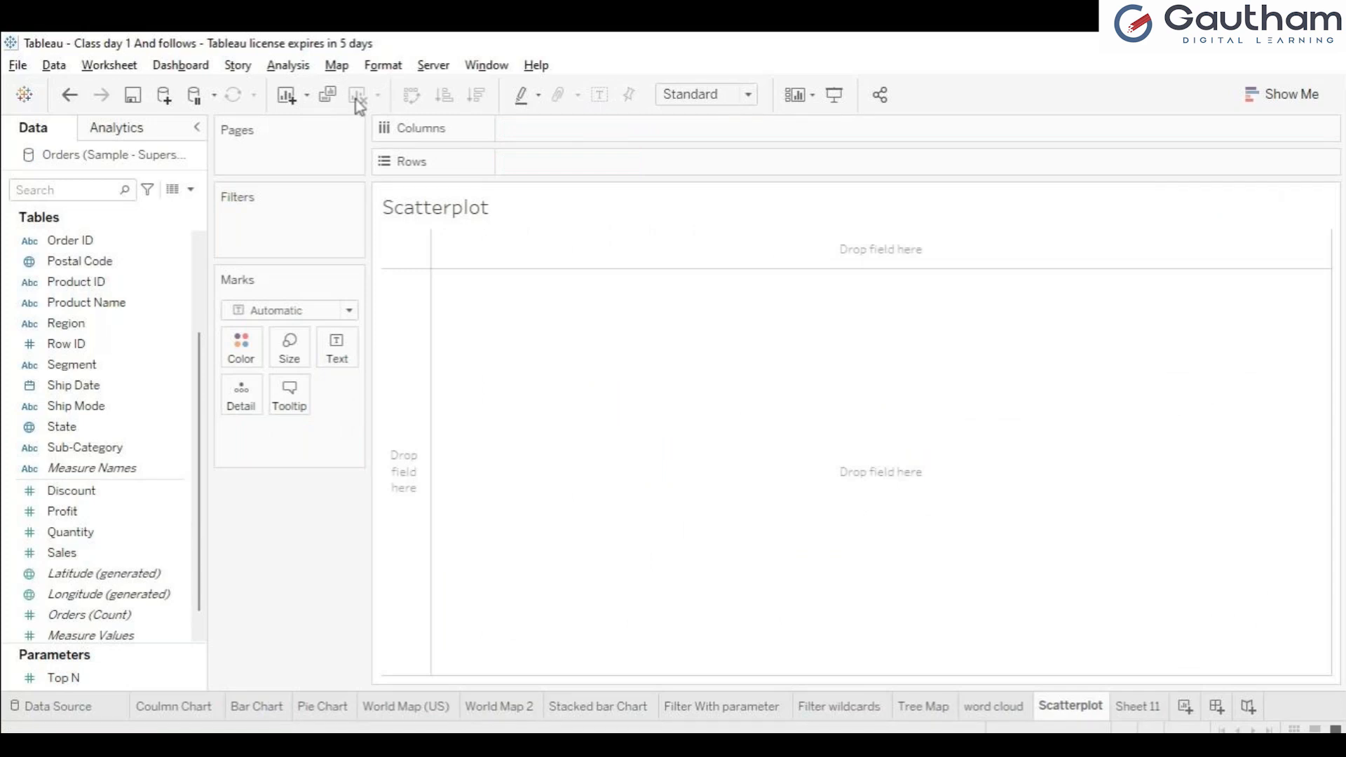
key(ctrl+z)
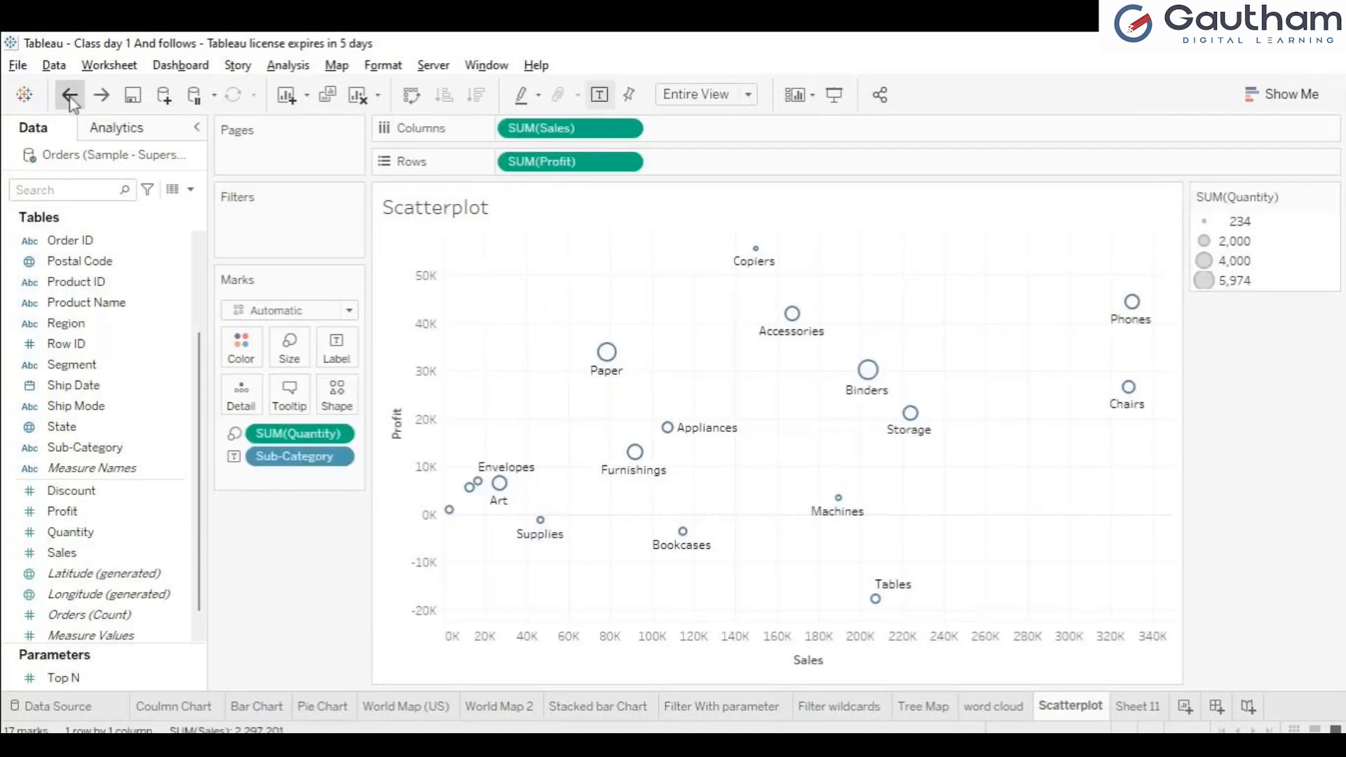
click(71, 100)
click(71, 100)
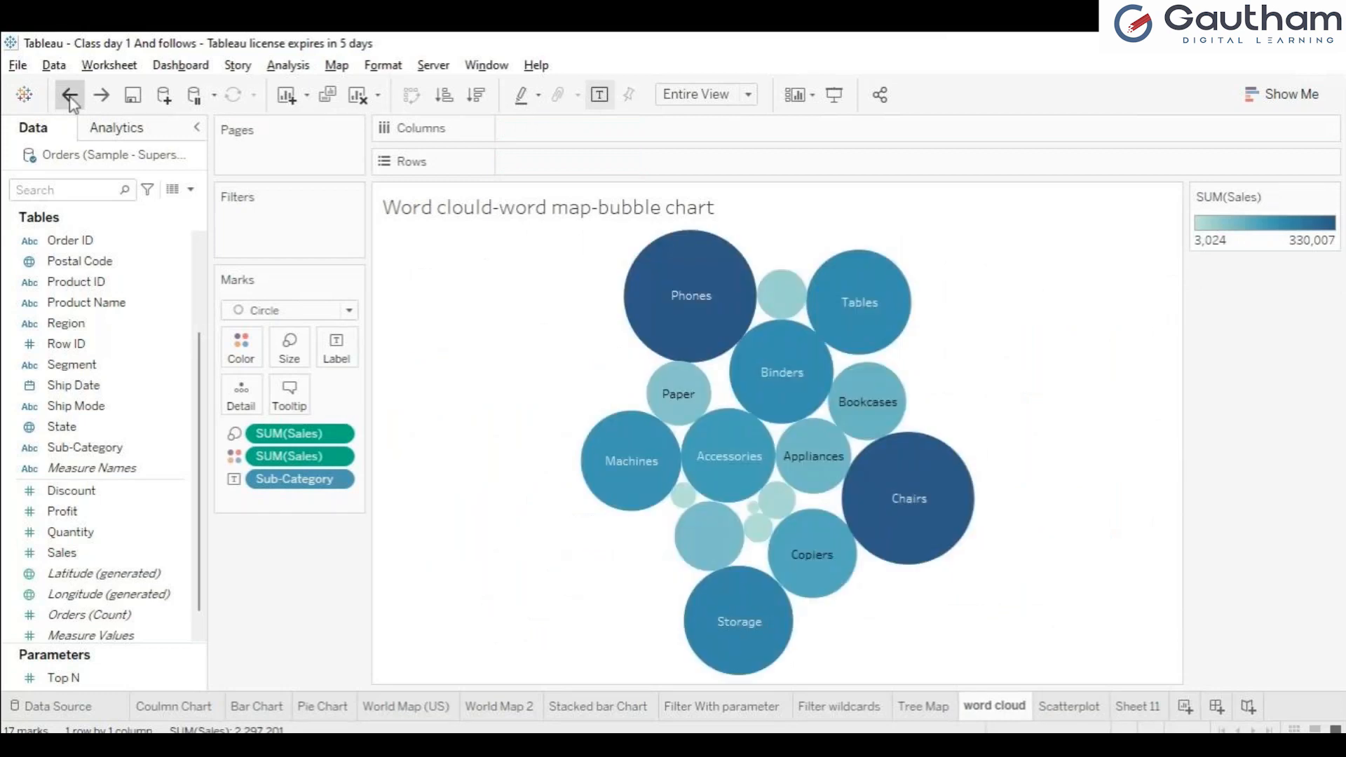
click(105, 98)
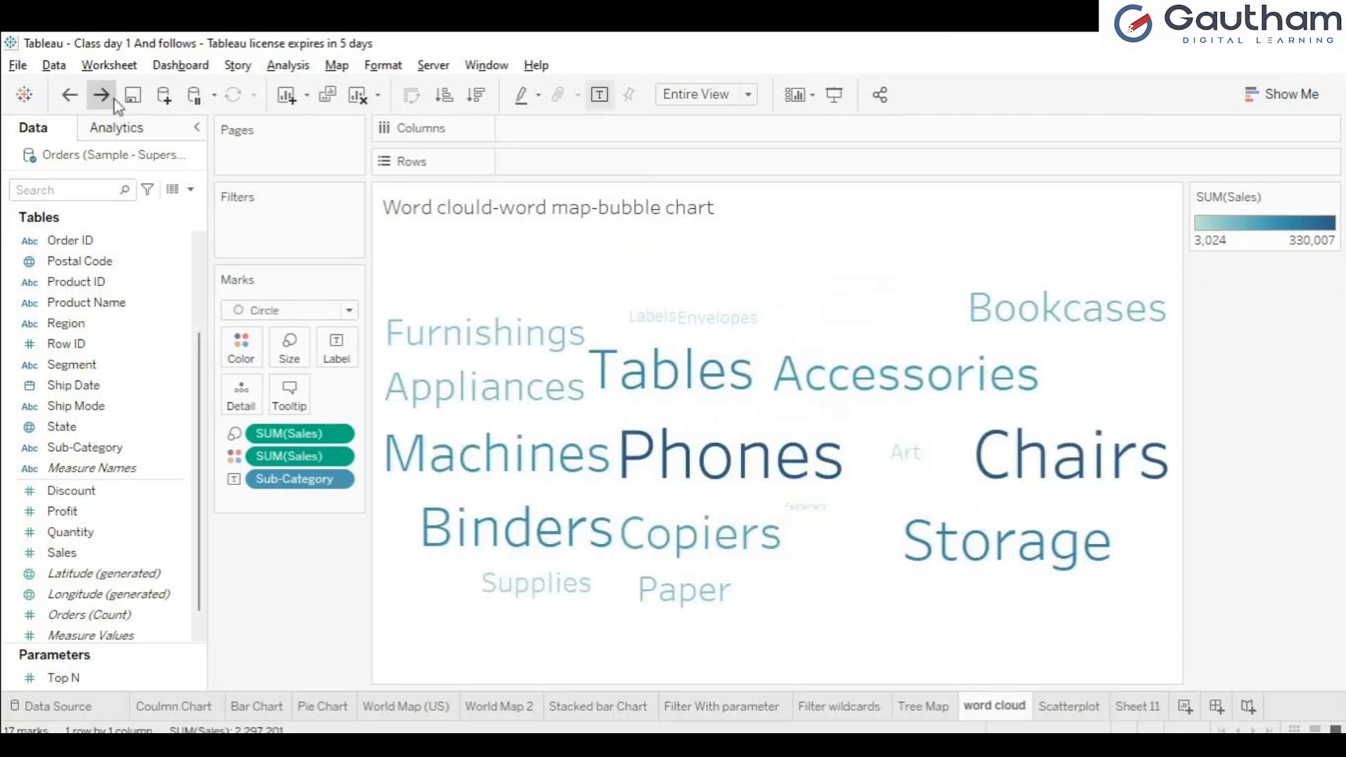
click(1067, 708)
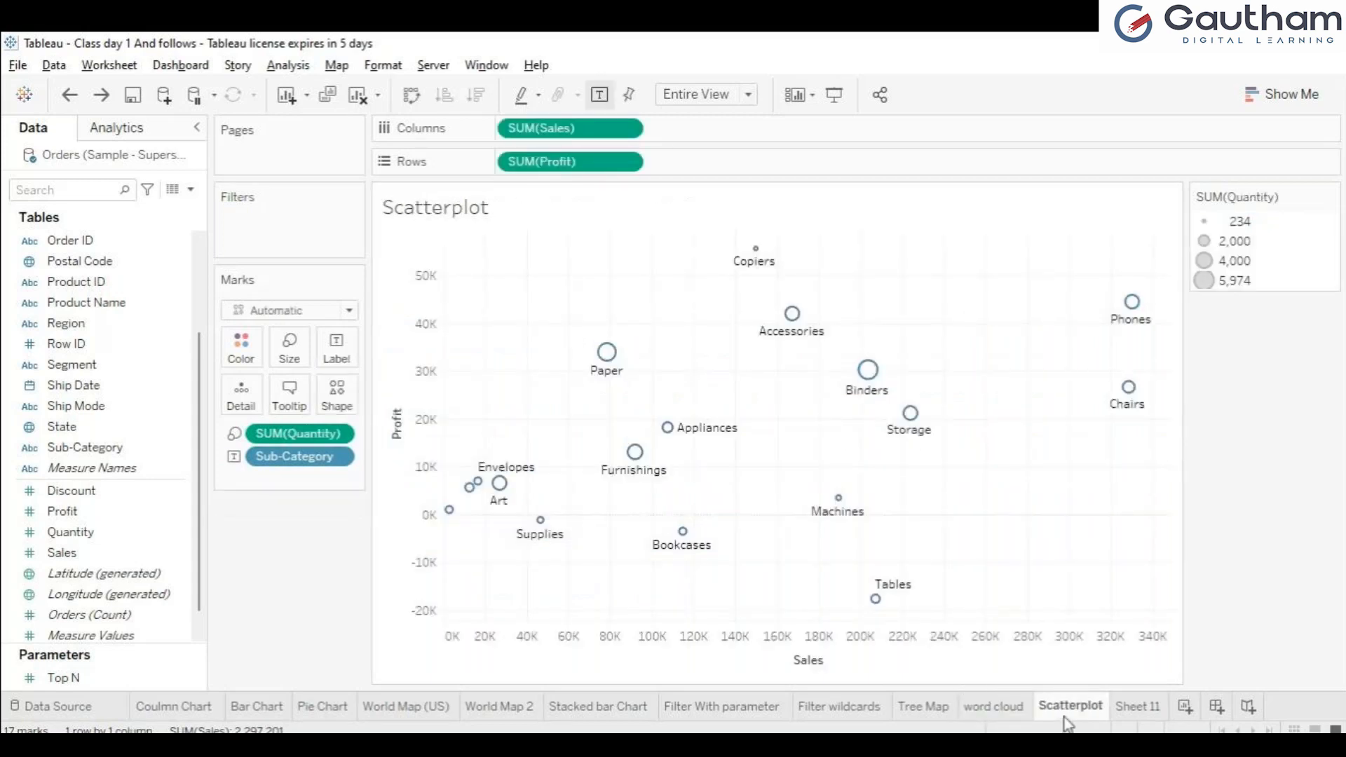
Step: Clear the Scatterplot sheet again and rebuild the scatter plot with Sales on Columns and Profit on Rows
click(352, 100)
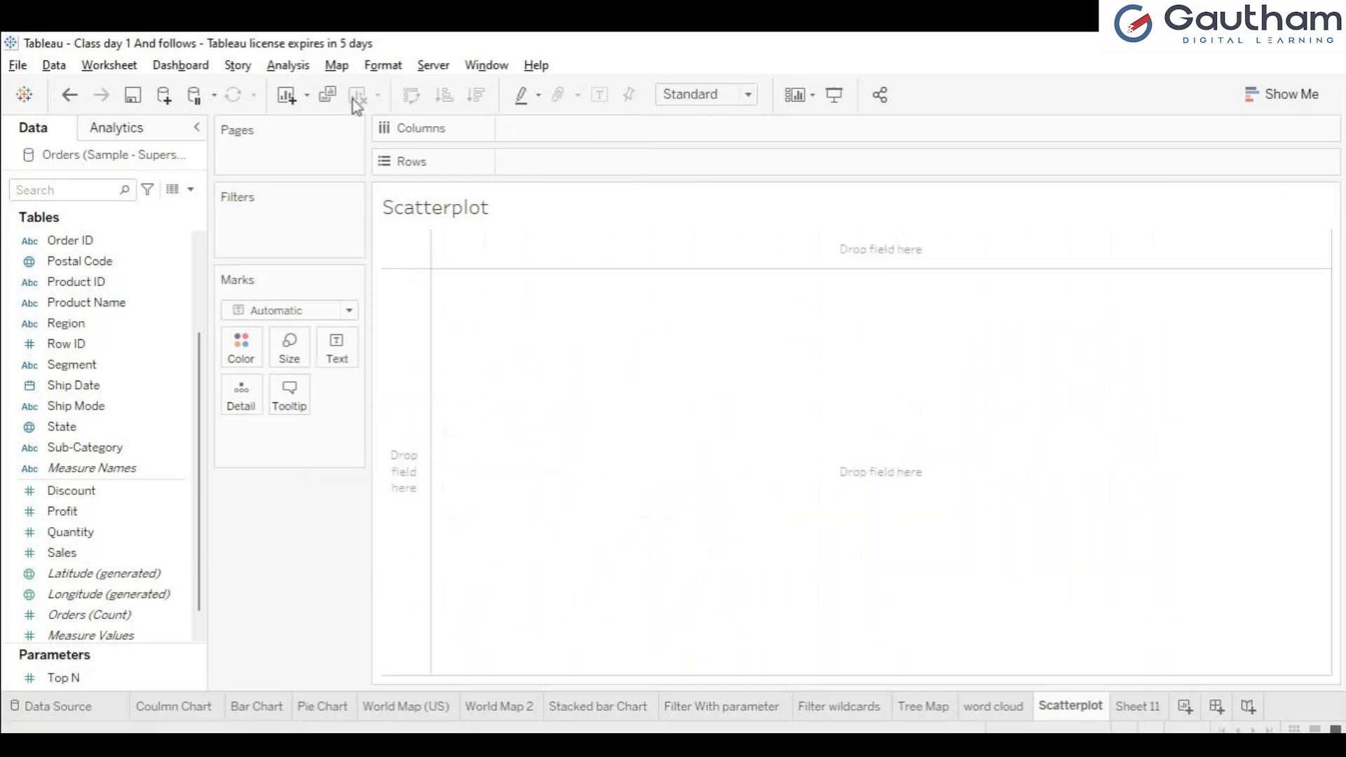
click(1292, 93)
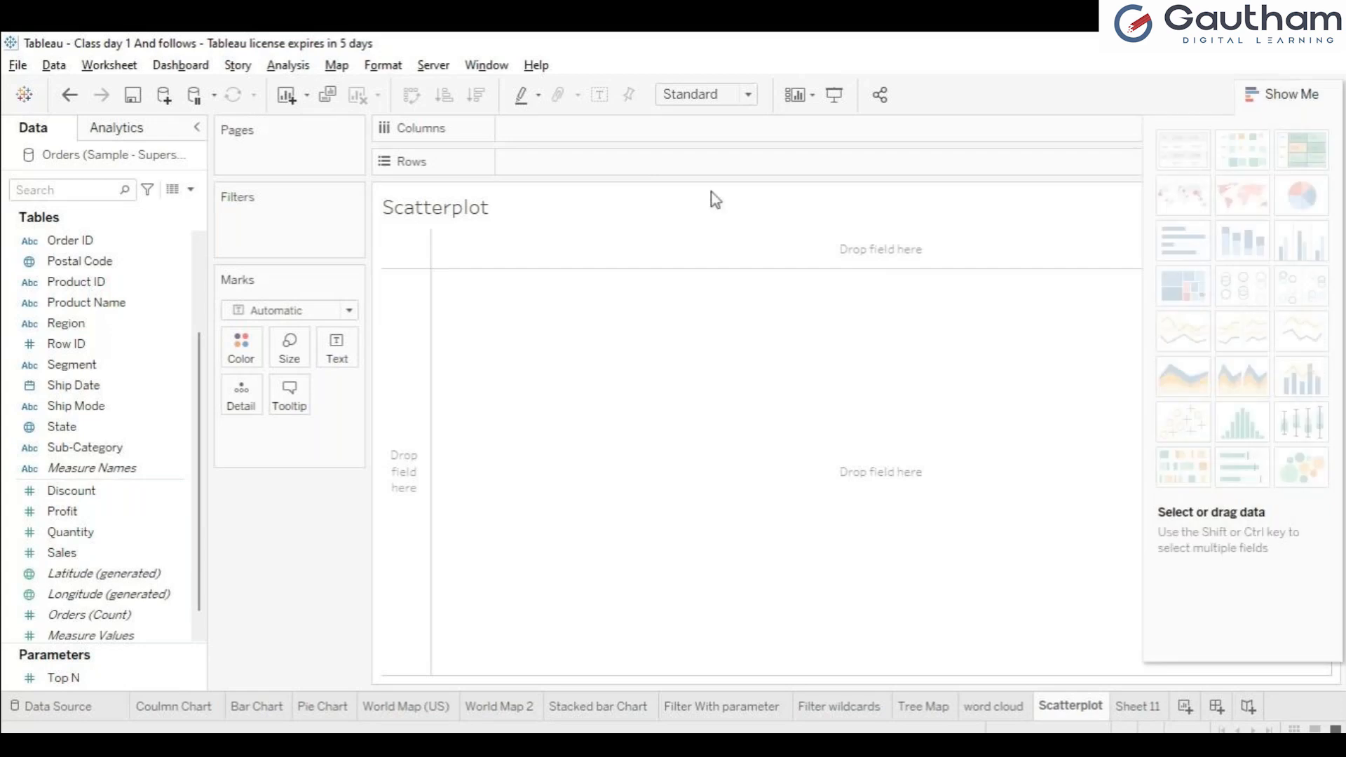
click(61, 553)
ctrl+click(77, 519)
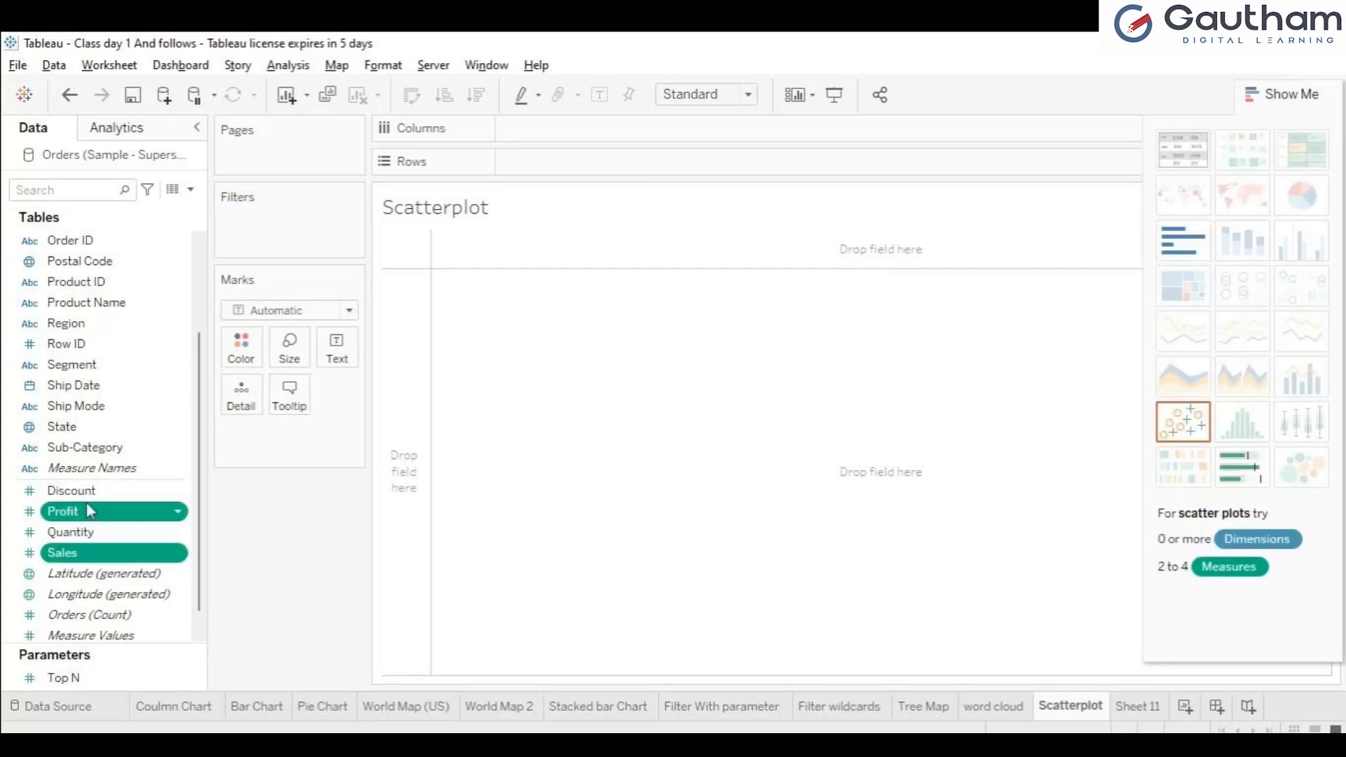
click(1189, 430)
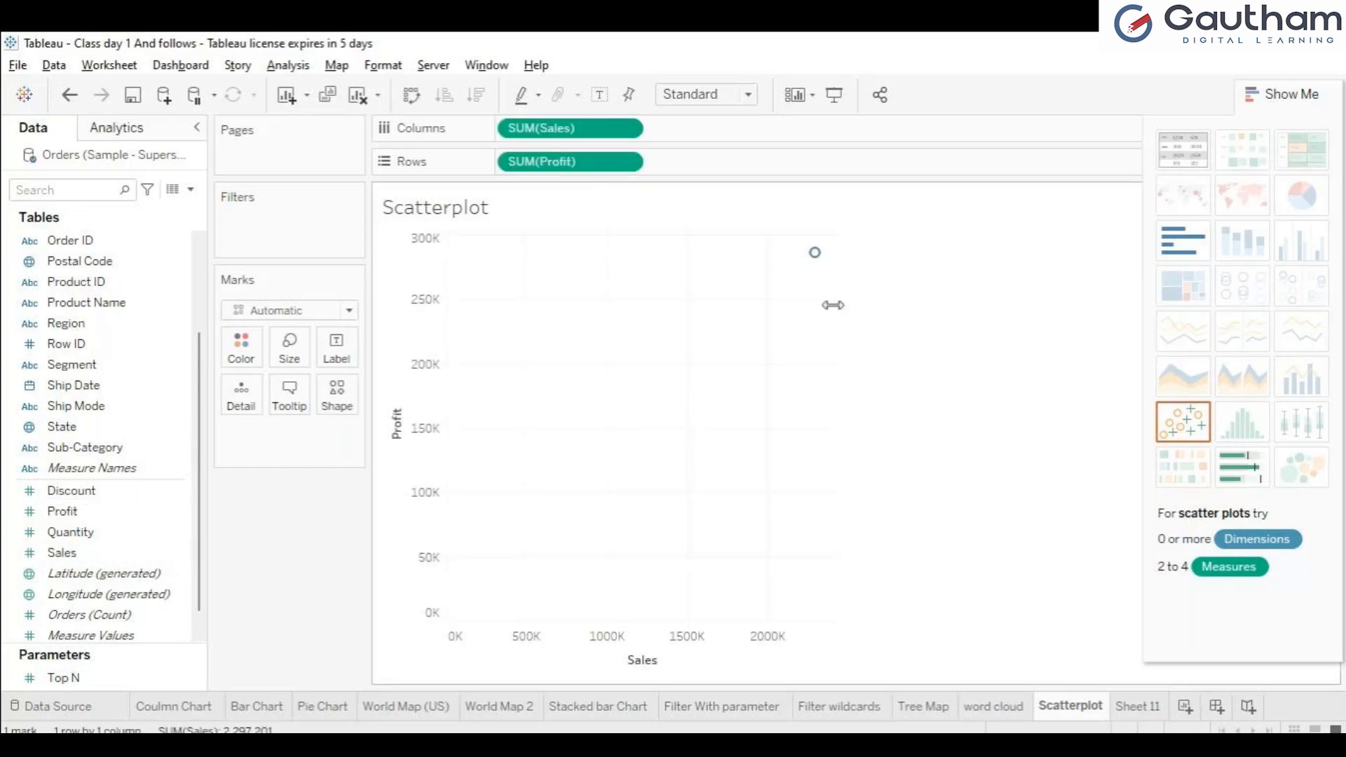
click(1275, 105)
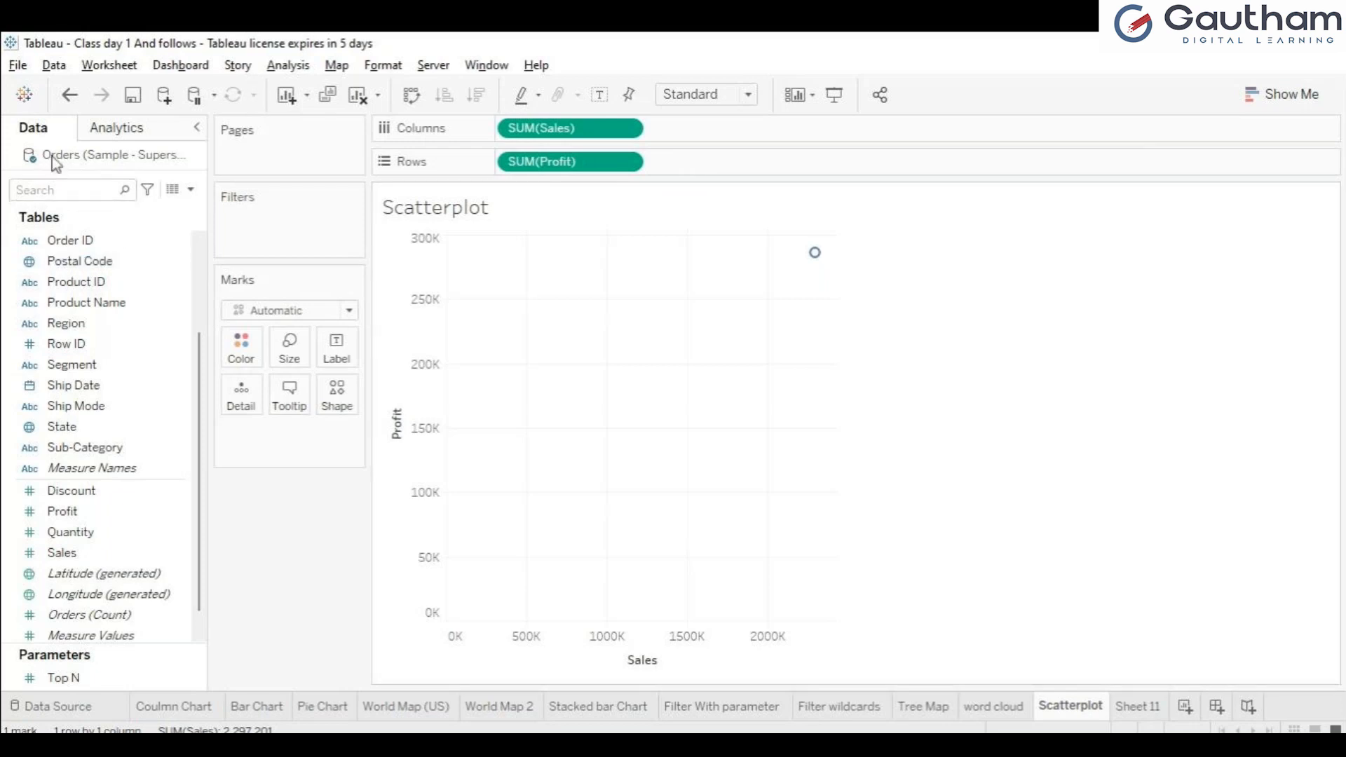
click(124, 284)
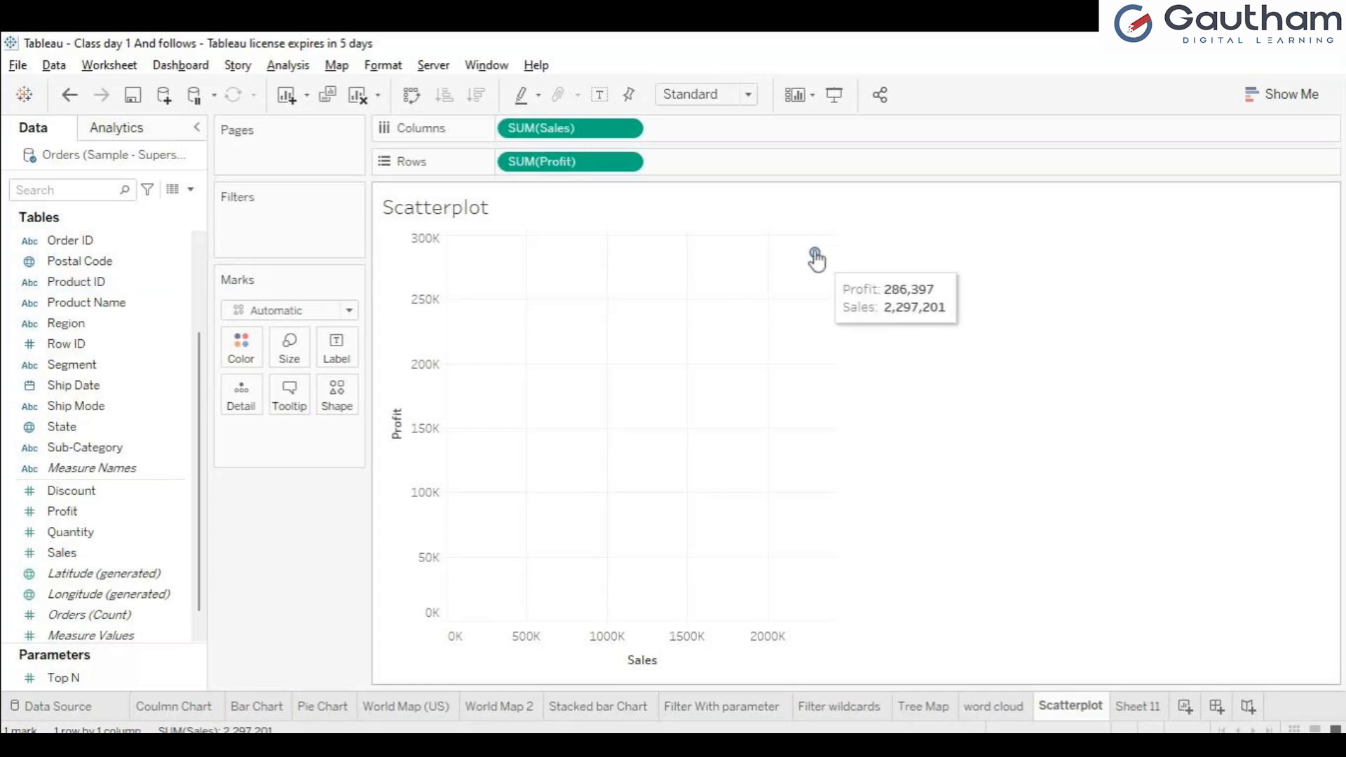
Step: Break the scatter plot down by Sub-Category as mark detail and change the mark shape to an open square
click(66, 456)
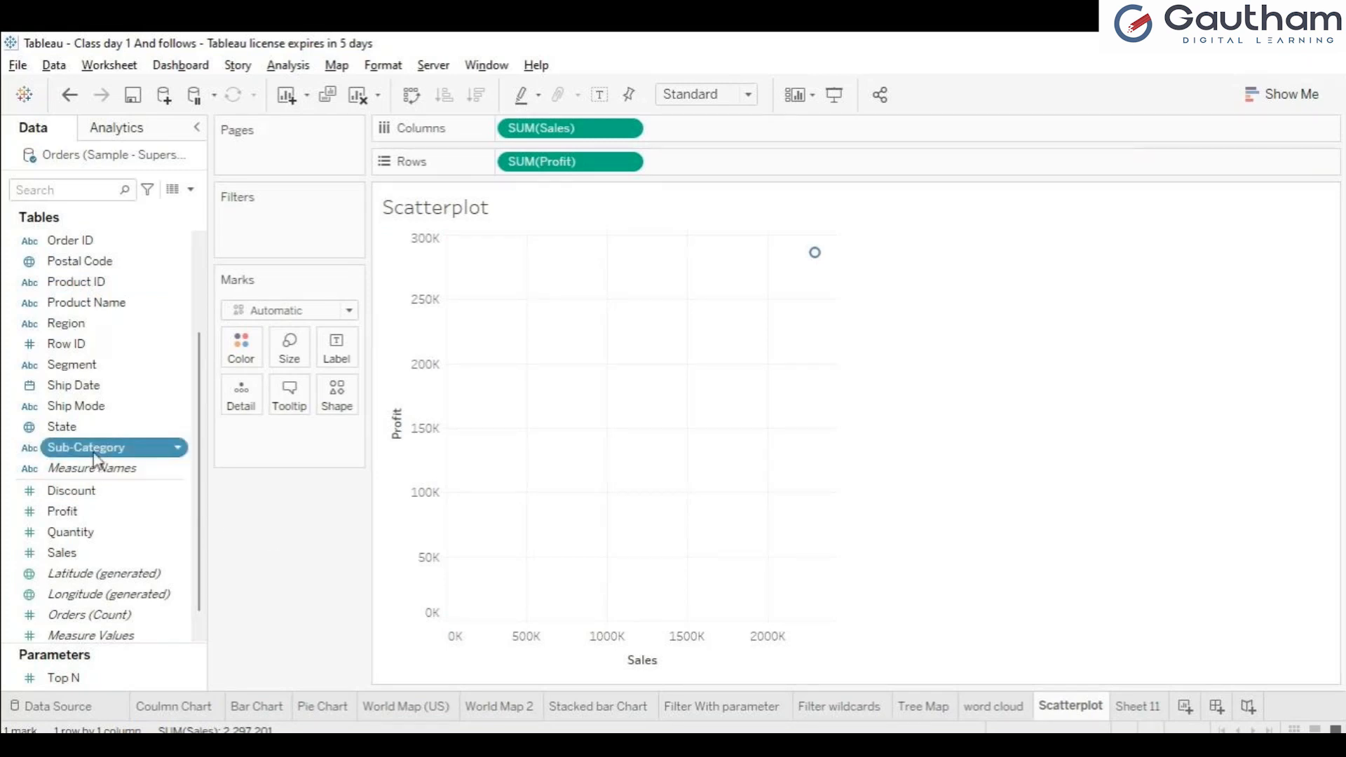
drag(162, 451, 241, 409)
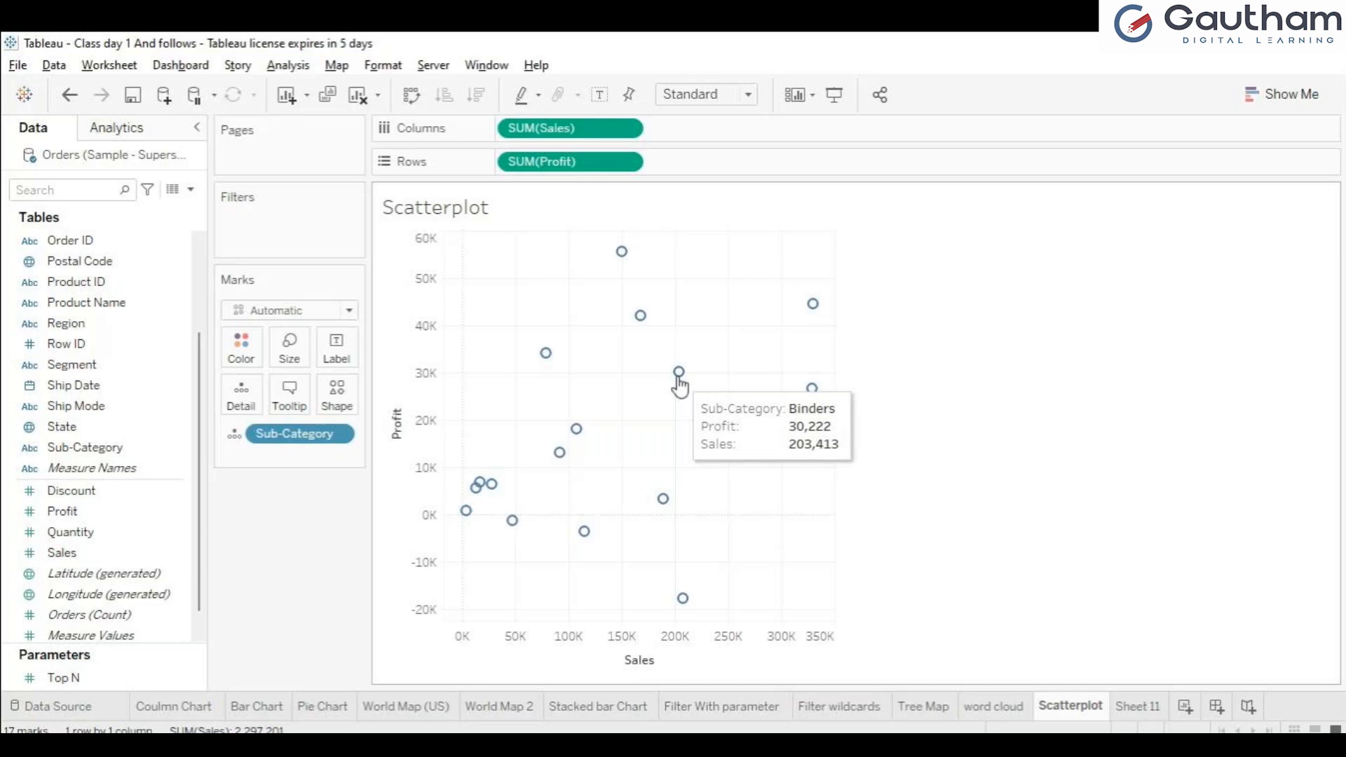
click(333, 407)
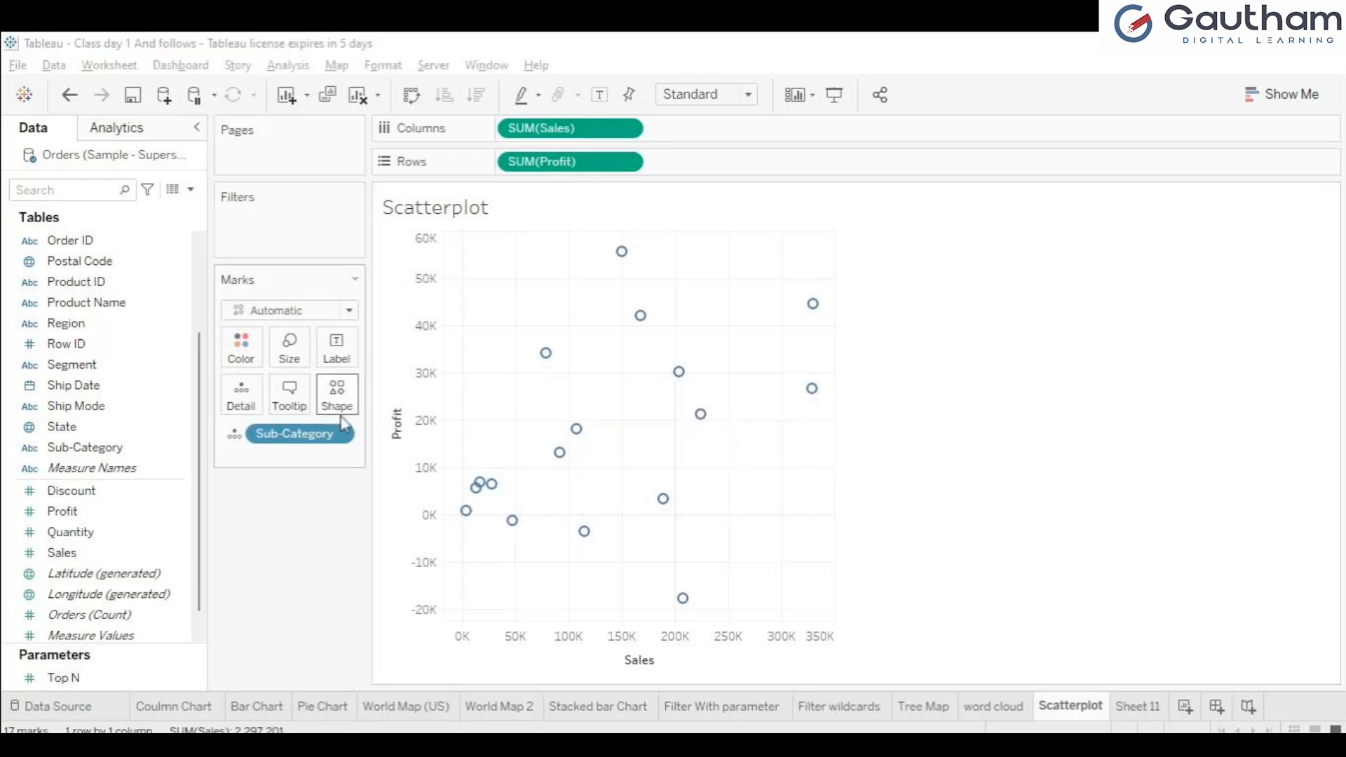
click(357, 435)
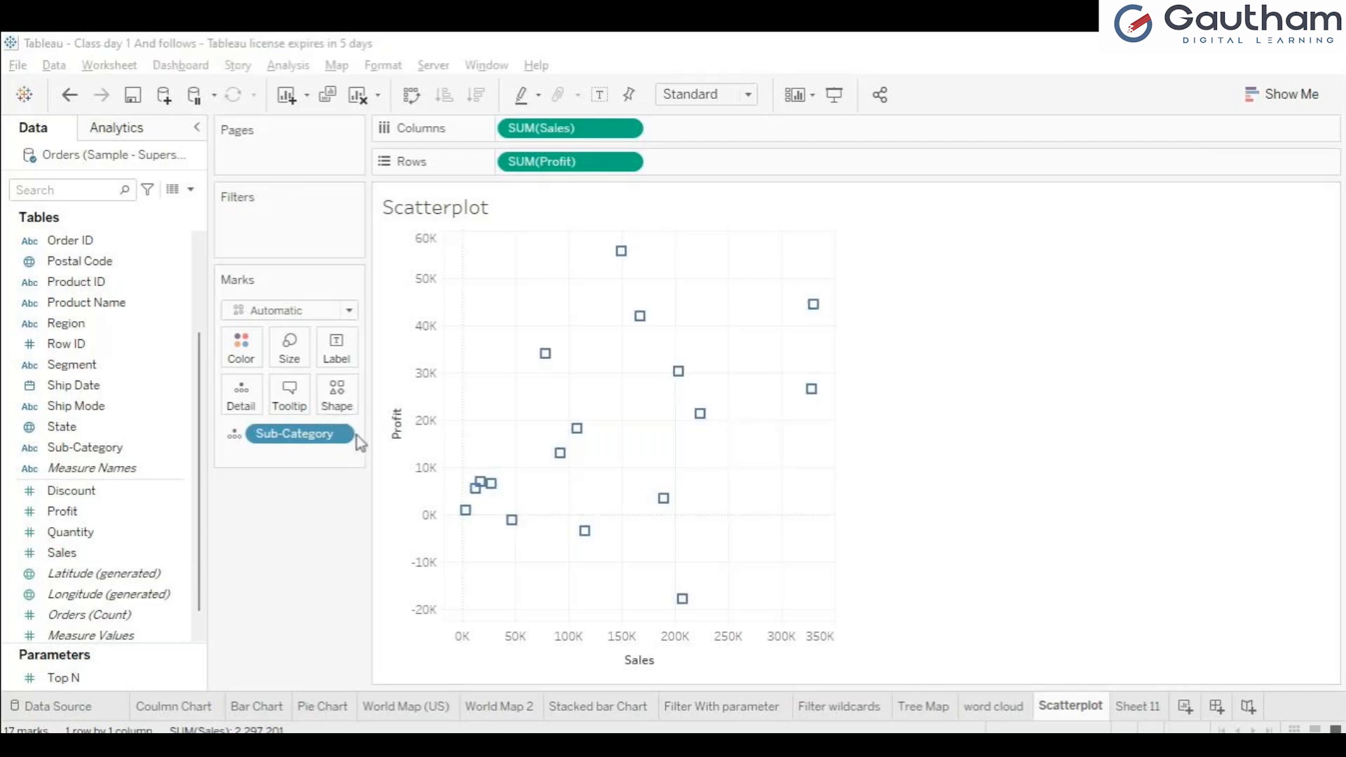
click(280, 479)
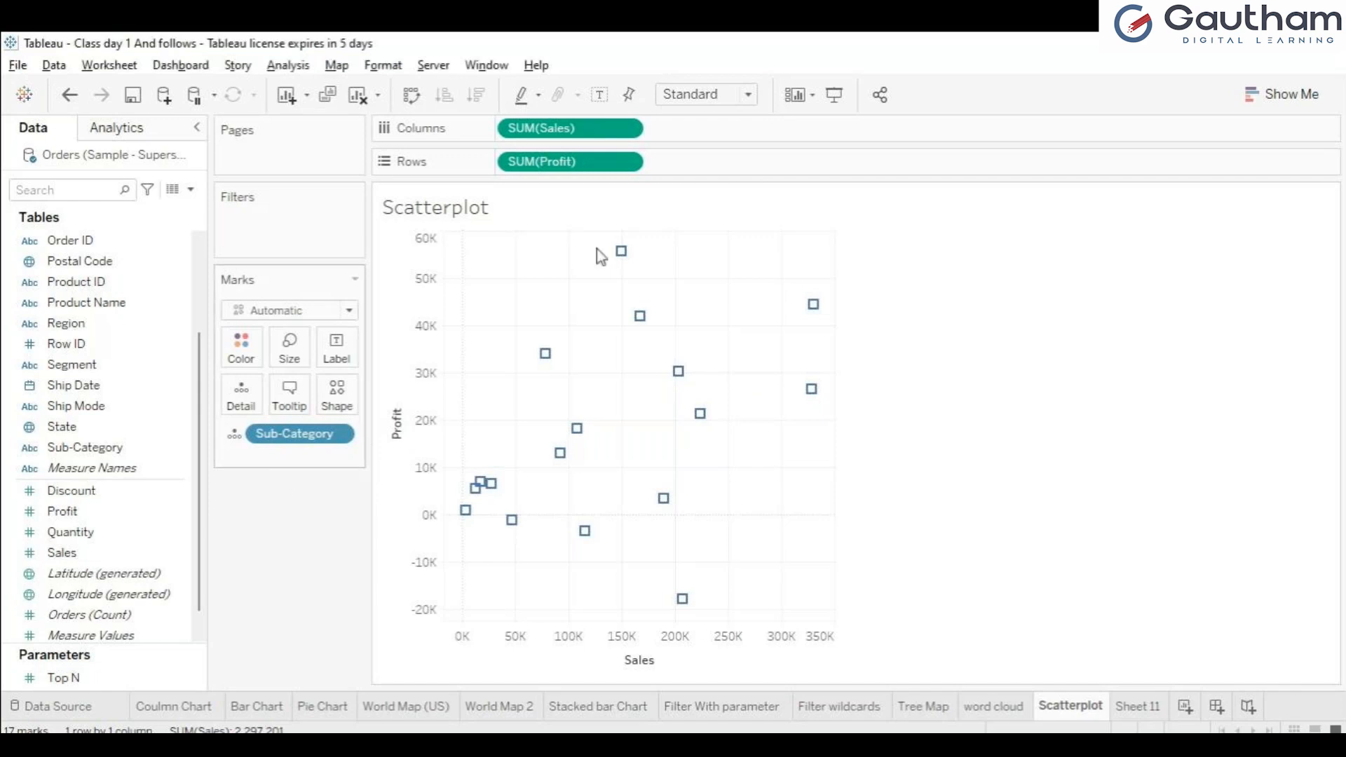
mouse_move(622, 261)
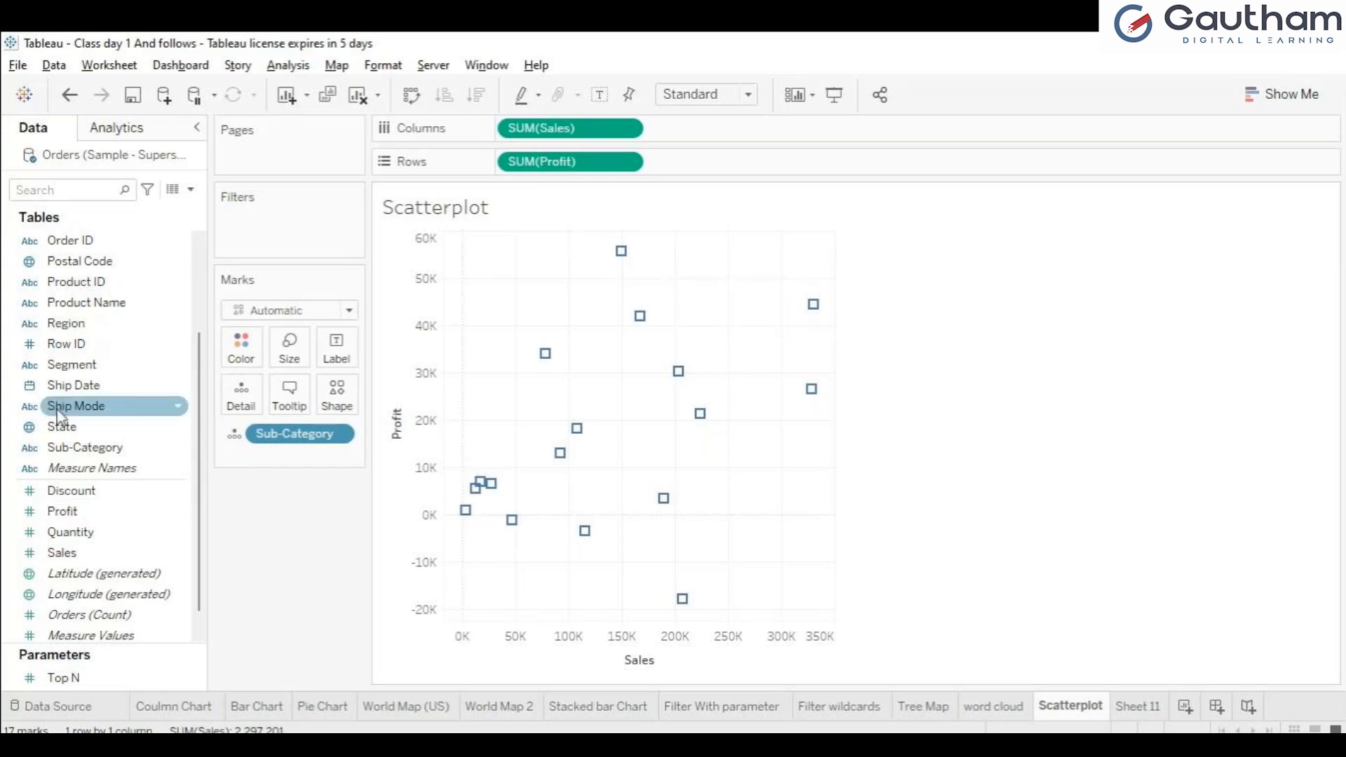
Step: Color and size the scatter plot's marks by Sub-Category
drag(63, 456, 242, 354)
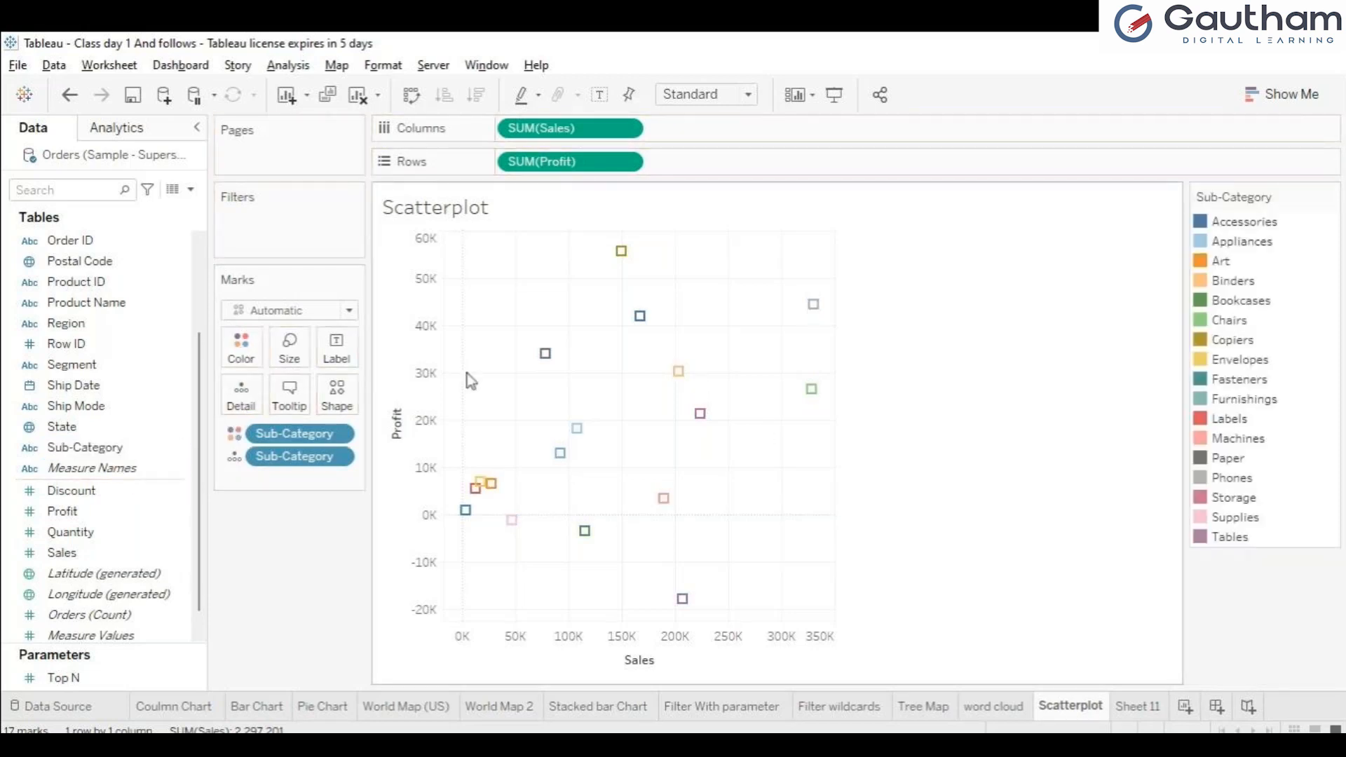
drag(87, 450, 290, 358)
drag(290, 359, 290, 361)
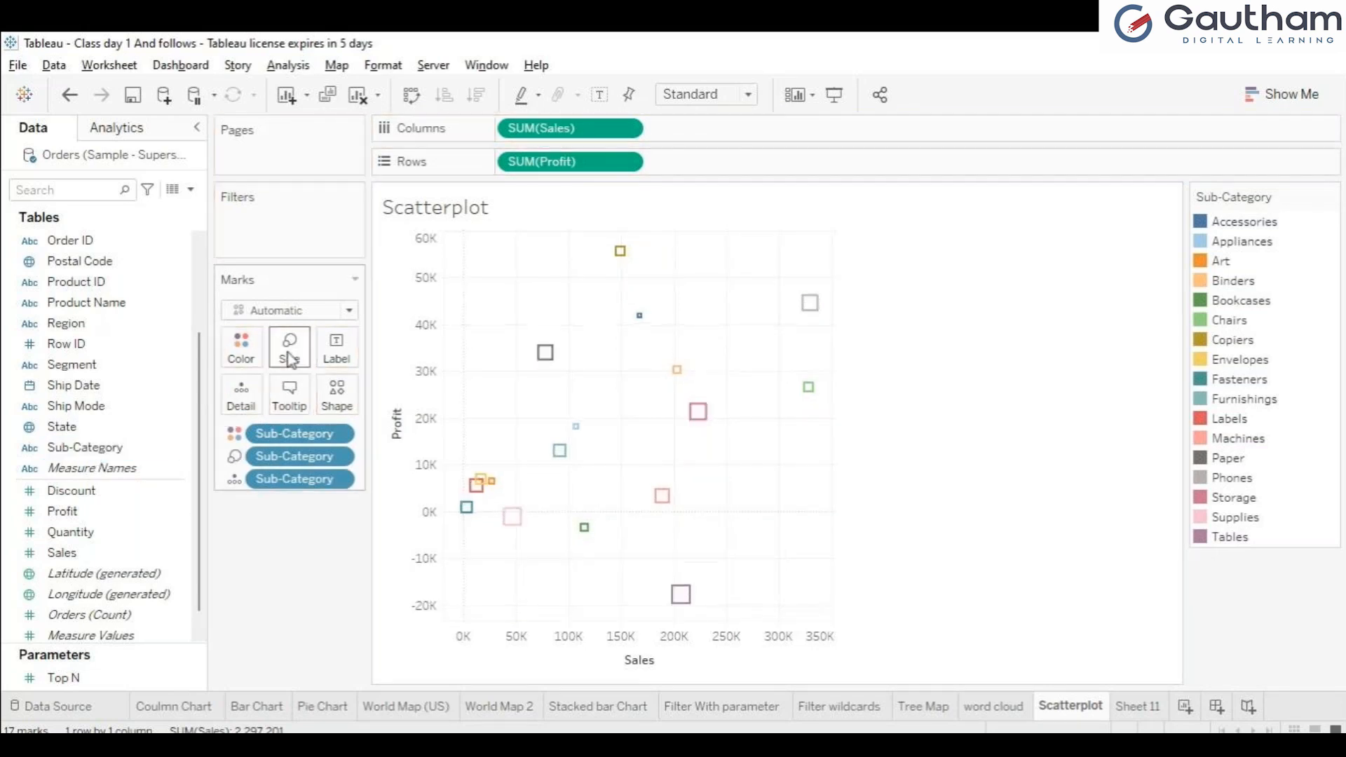
Step: Look through the Sub-Category color and size legends of the scatter plot
mouse_move(705, 425)
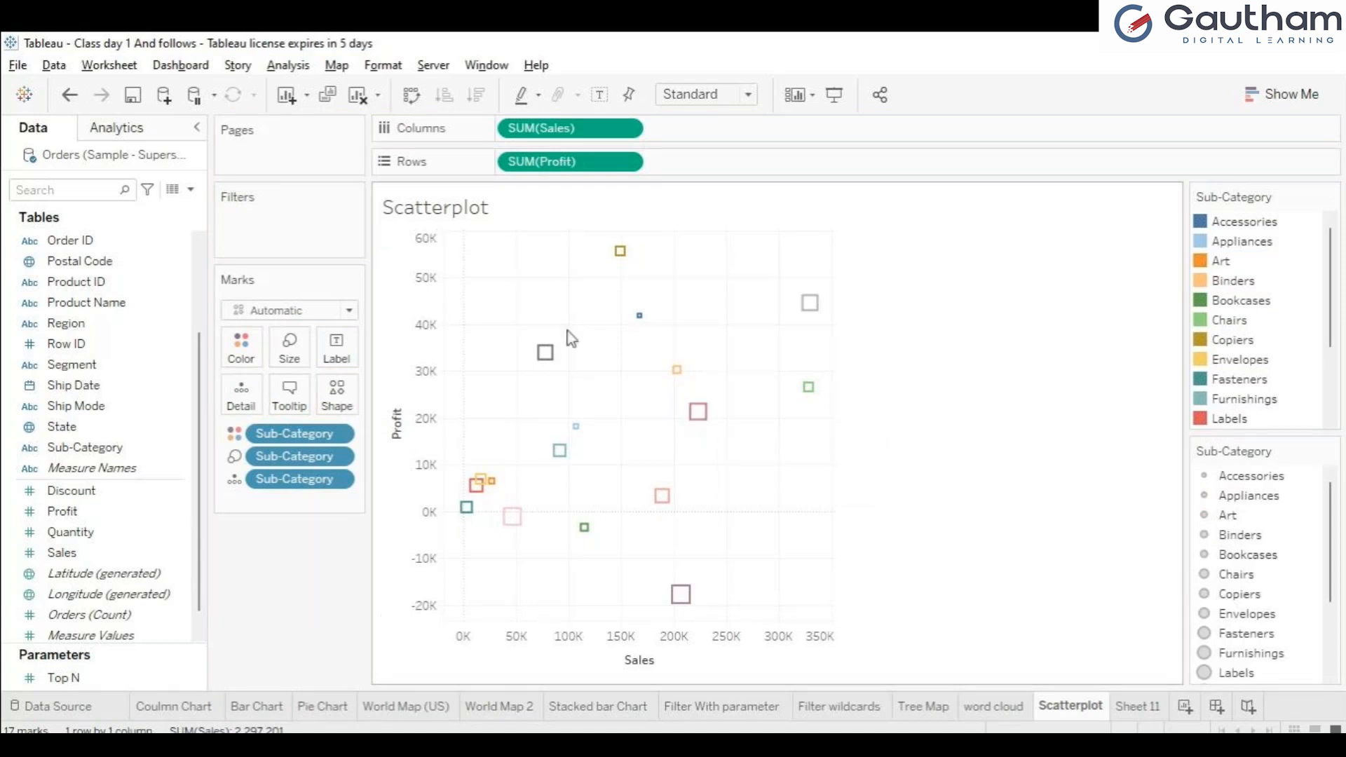
mouse_move(817, 324)
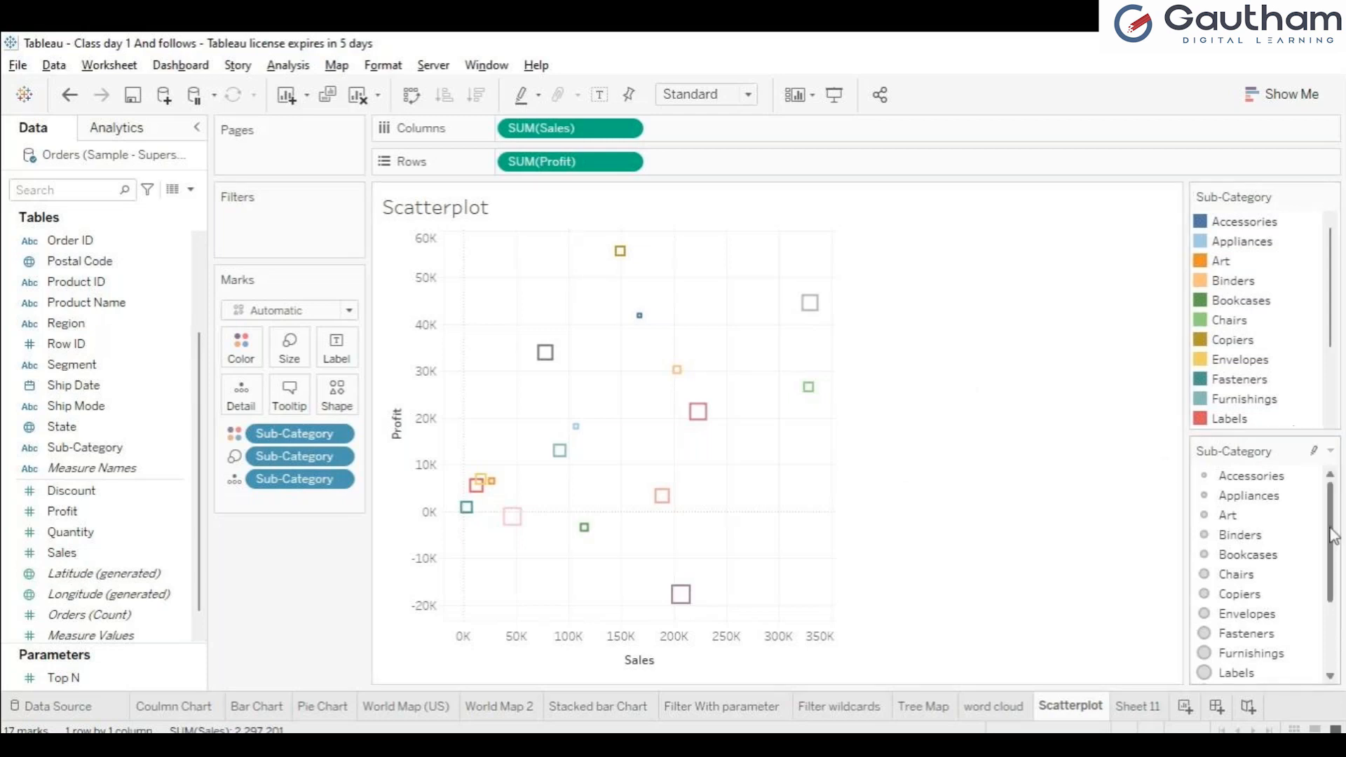
mouse_move(1331, 535)
mouse_down()
mouse_move(1342, 638)
mouse_move(1345, 533)
mouse_up()
drag(1334, 549, 1336, 653)
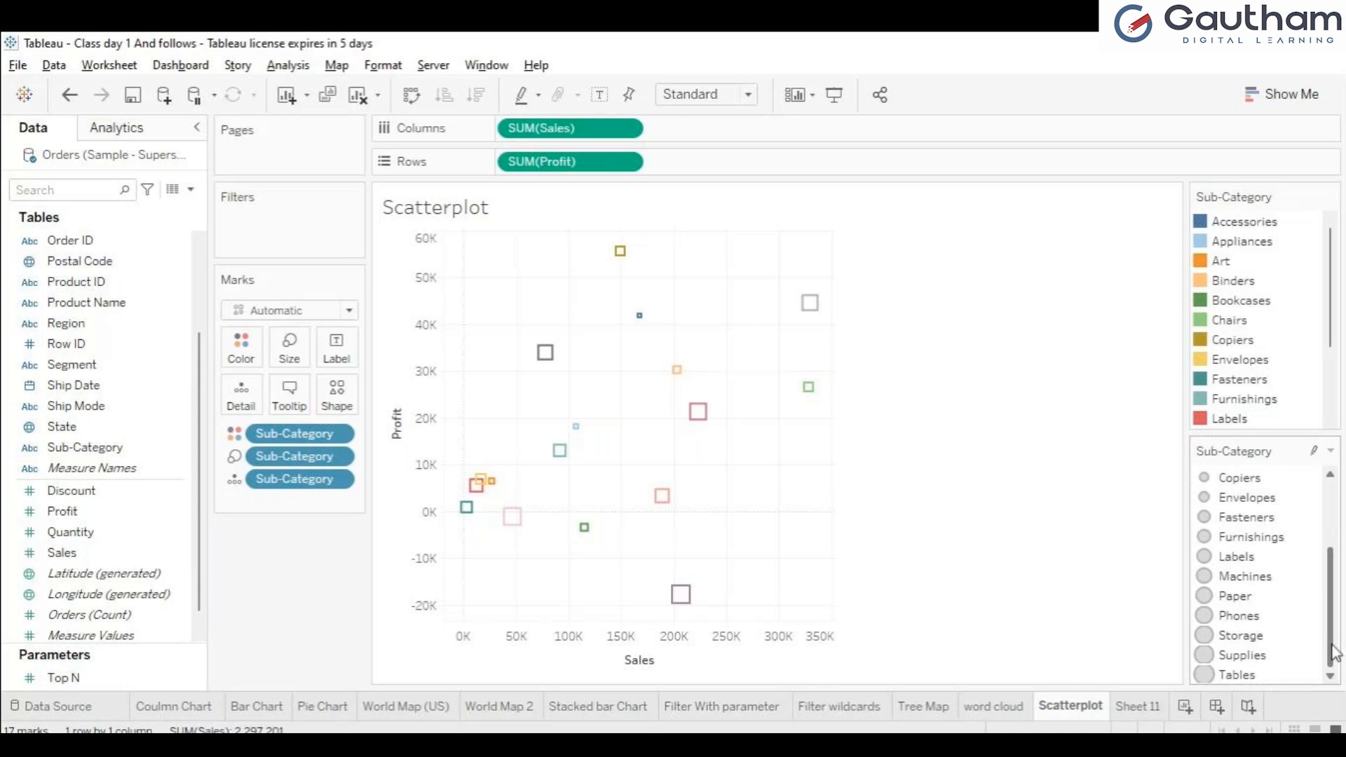
drag(1334, 654, 1340, 504)
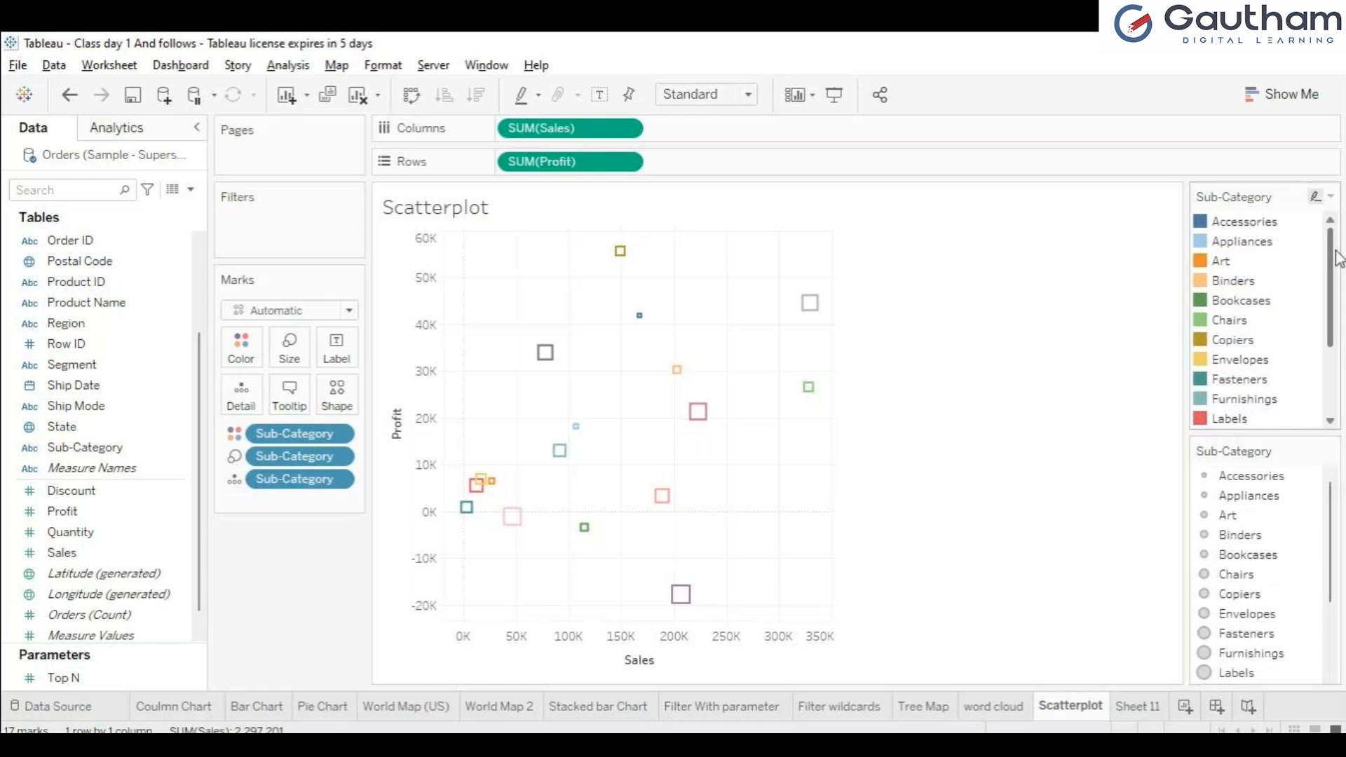
drag(1334, 259, 1335, 228)
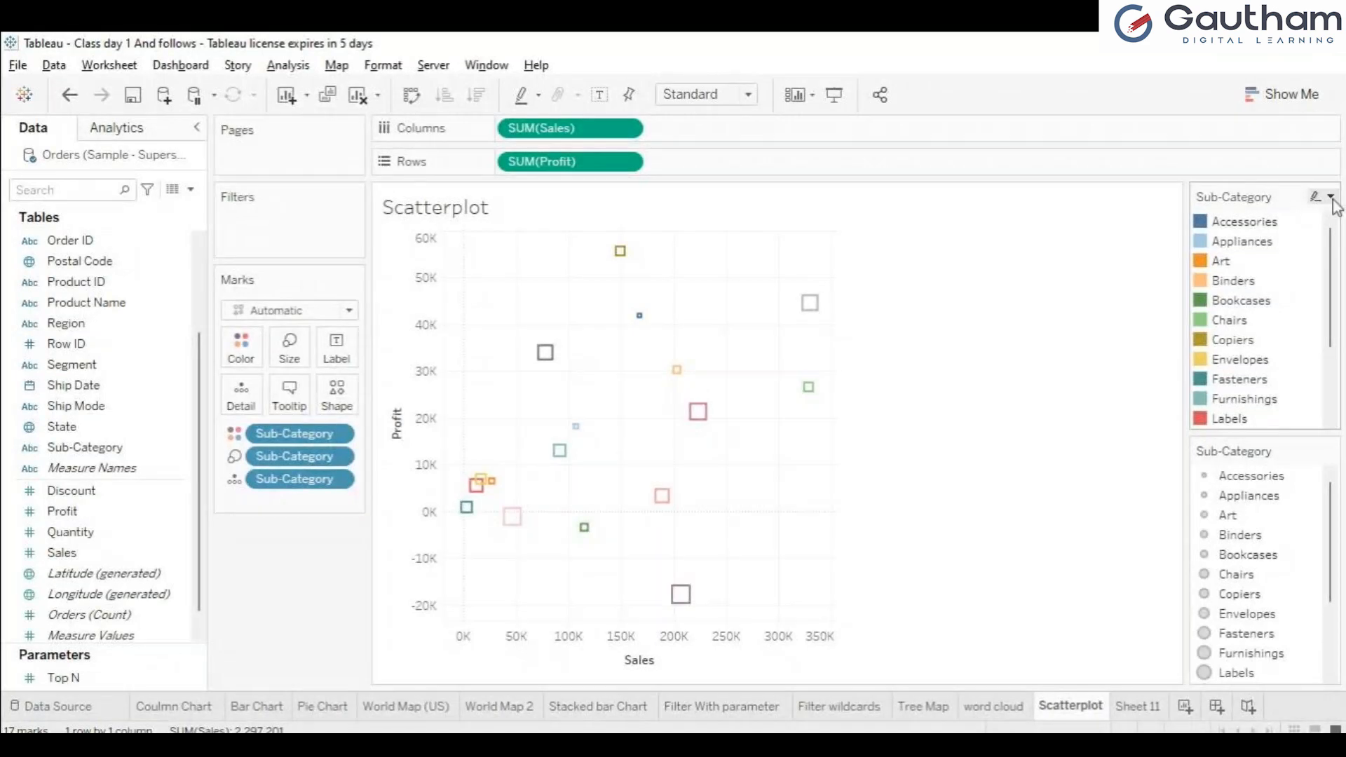
Step: Highlight Appliances and Binders in turn from the color legend, and clear the highlighting
click(1240, 241)
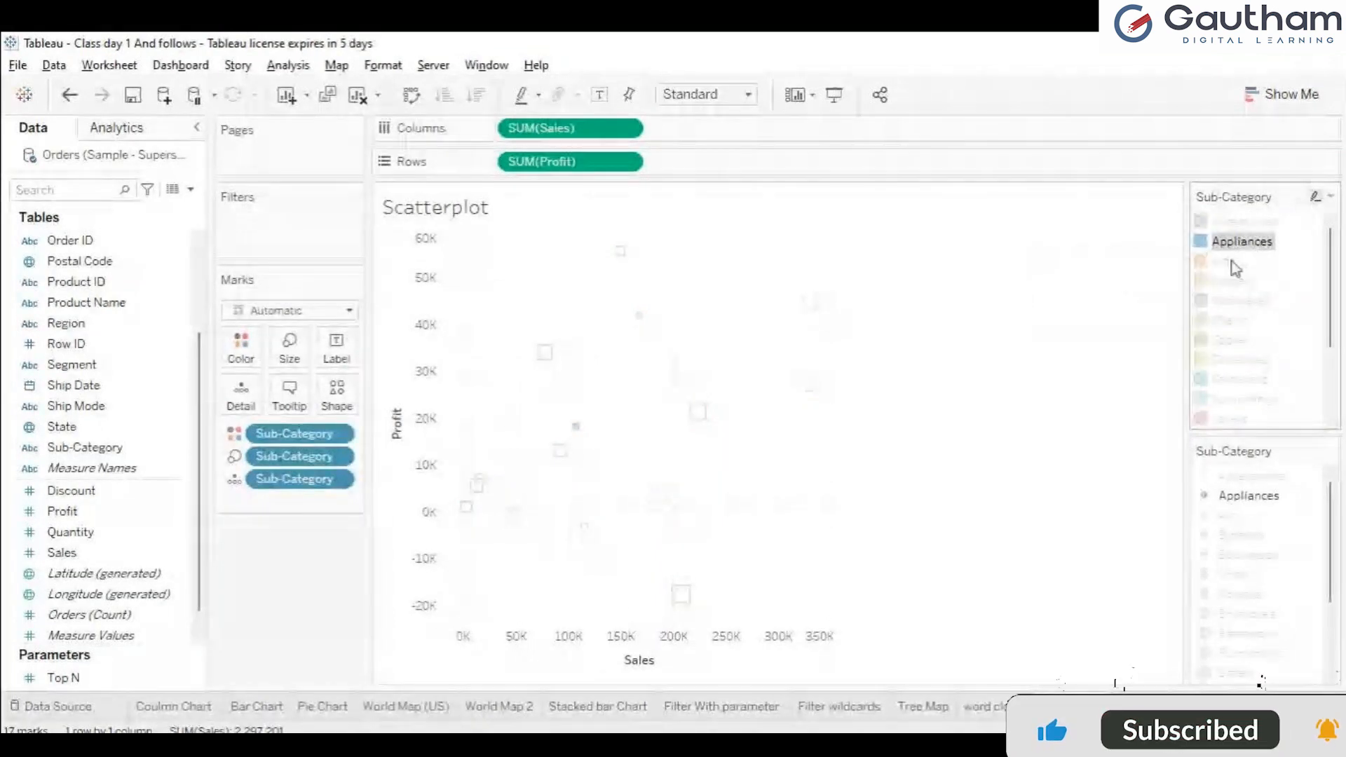
click(1232, 281)
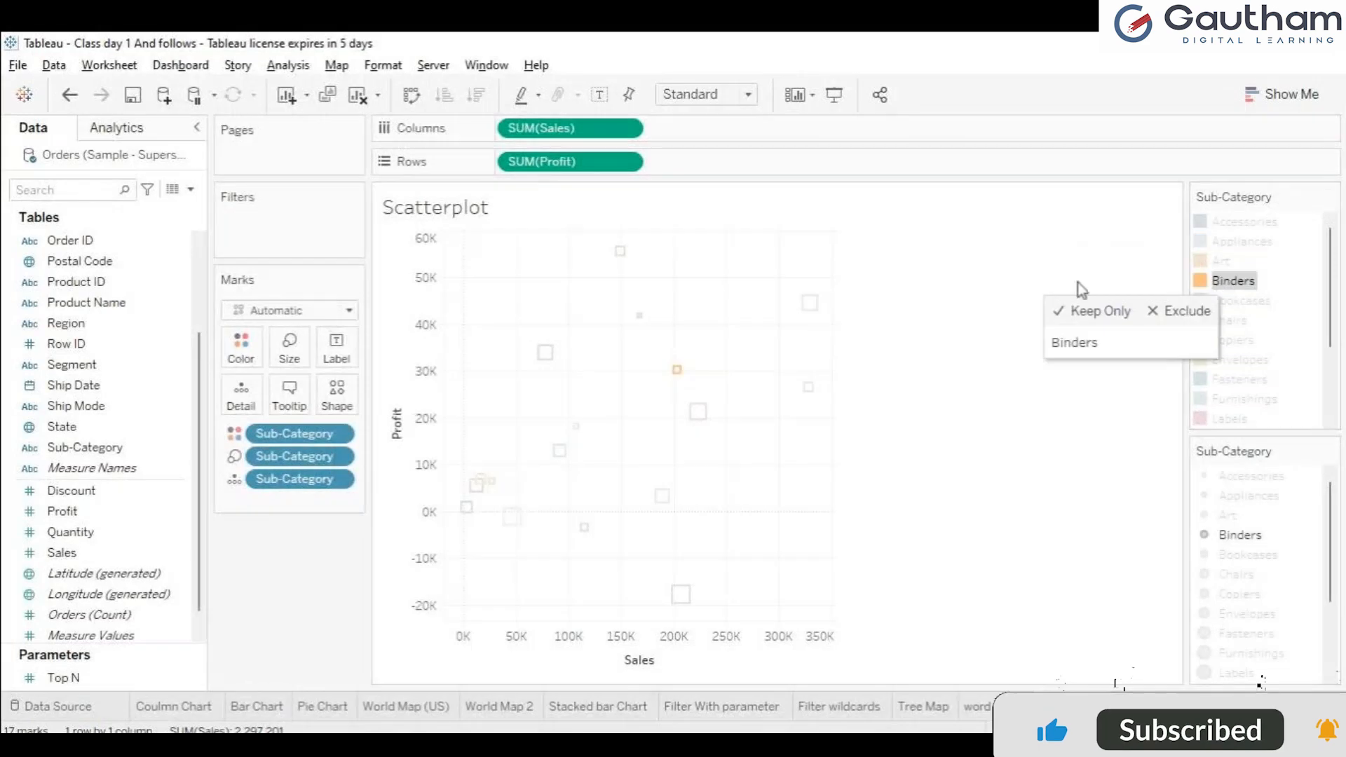
click(1116, 248)
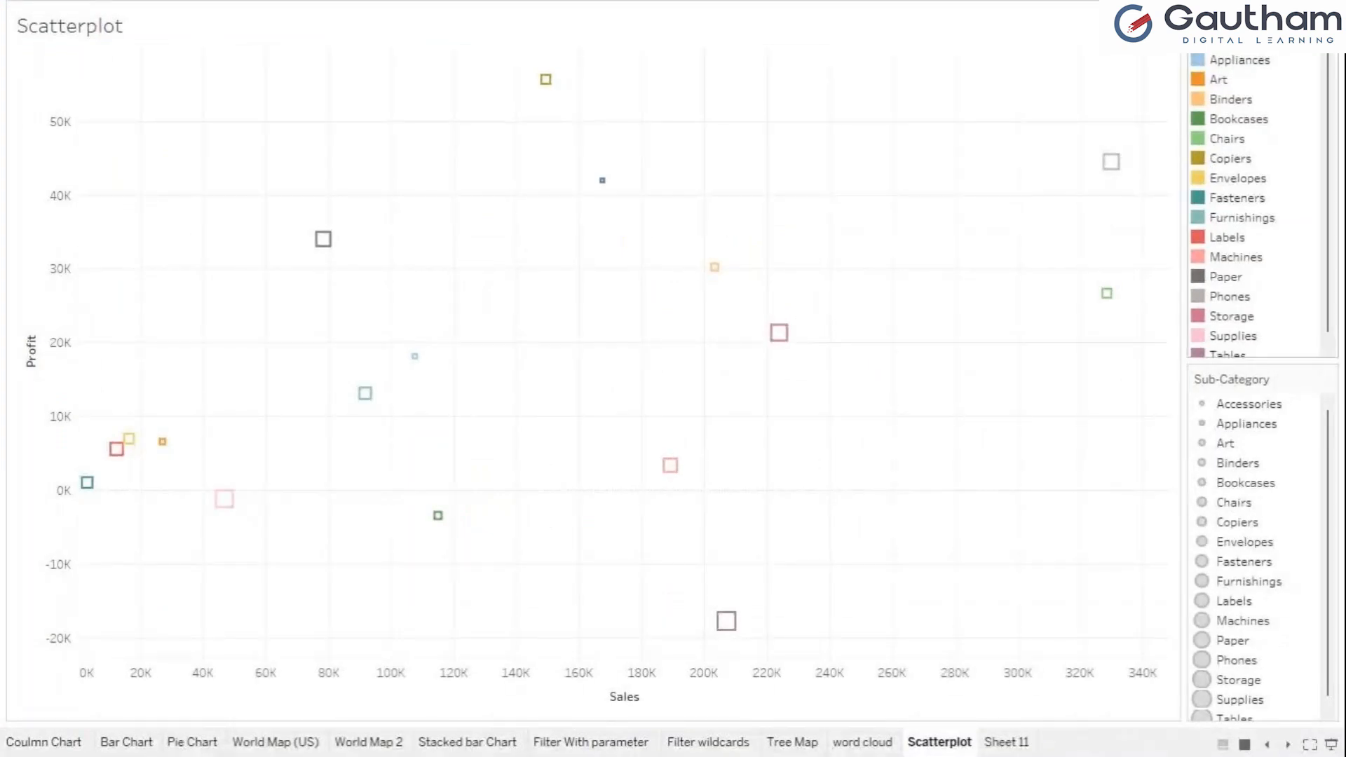
Step: Hide the color and size legends in presentation mode, and fit the scatter plot to the Entire View in the normal workspace
click(1185, 162)
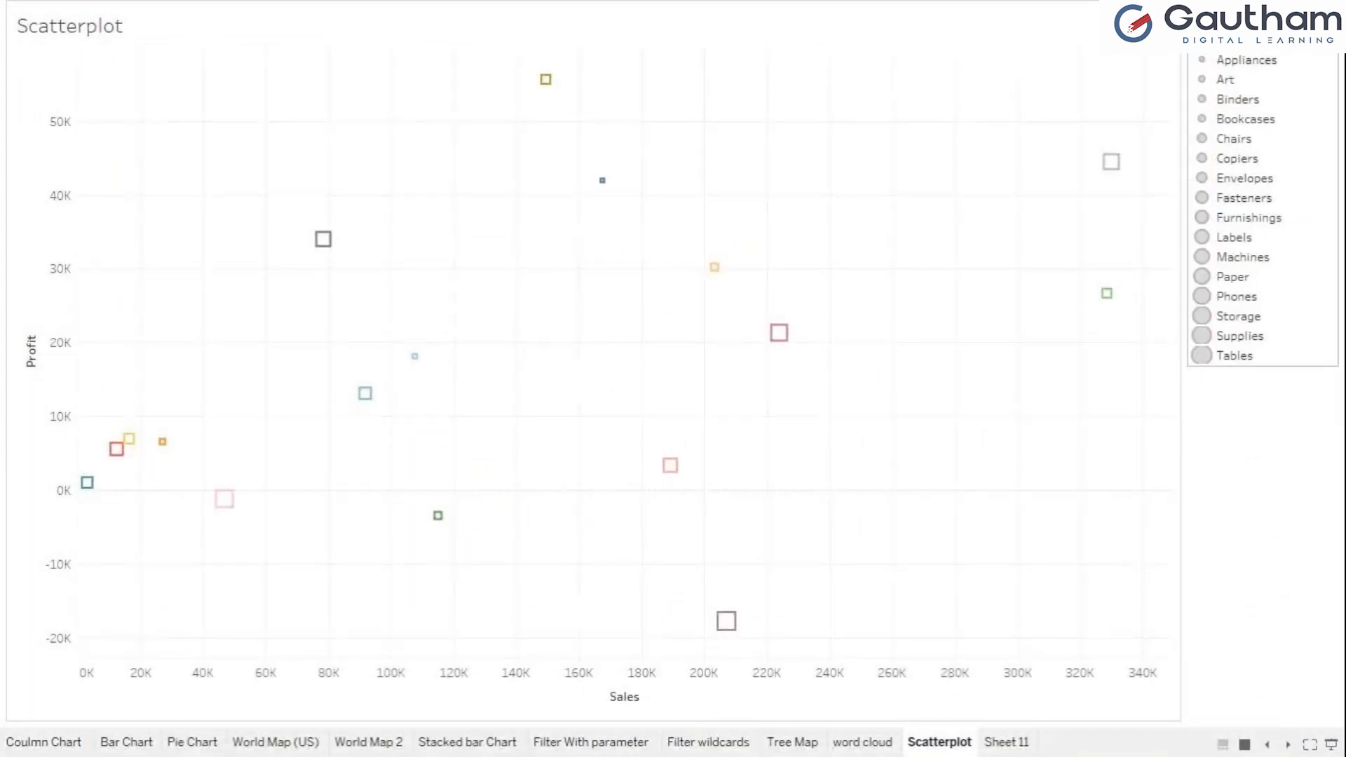
click(1197, 159)
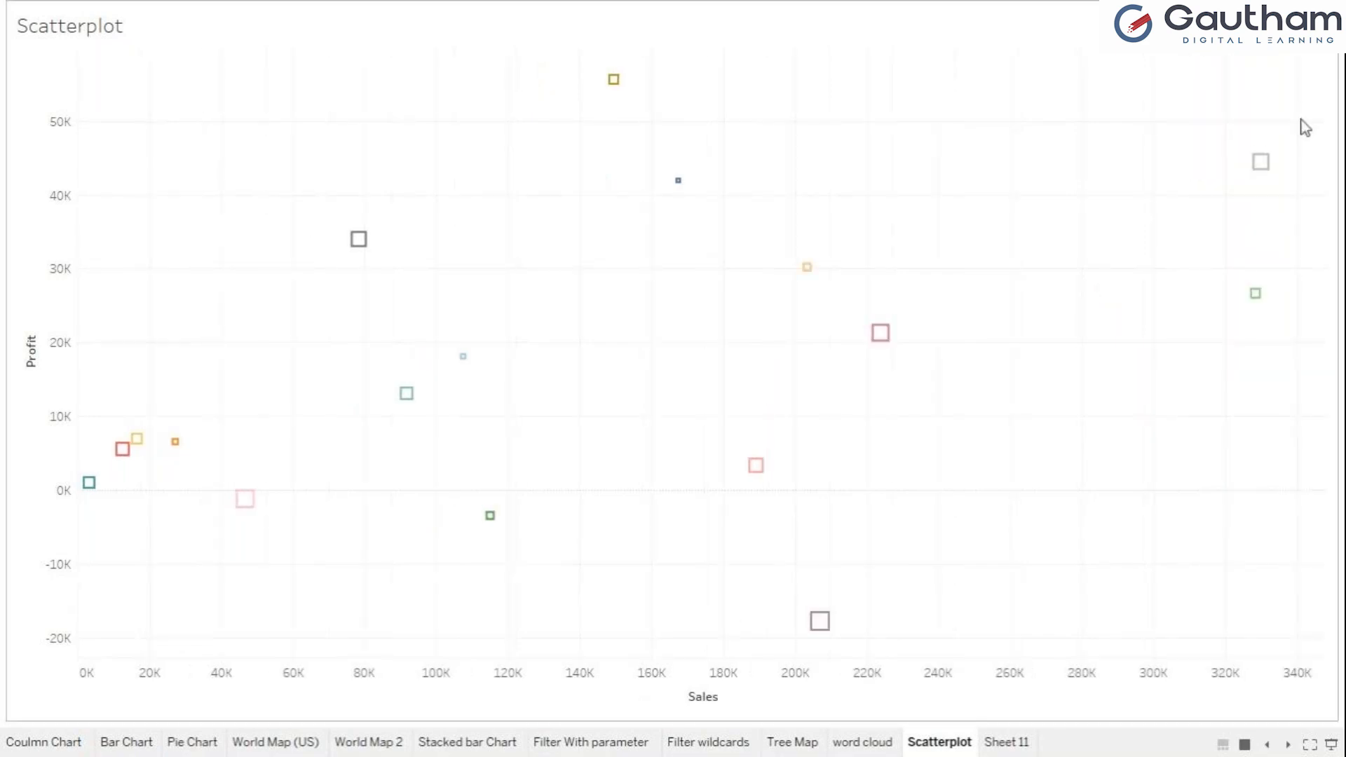
key(ctrl+Left)
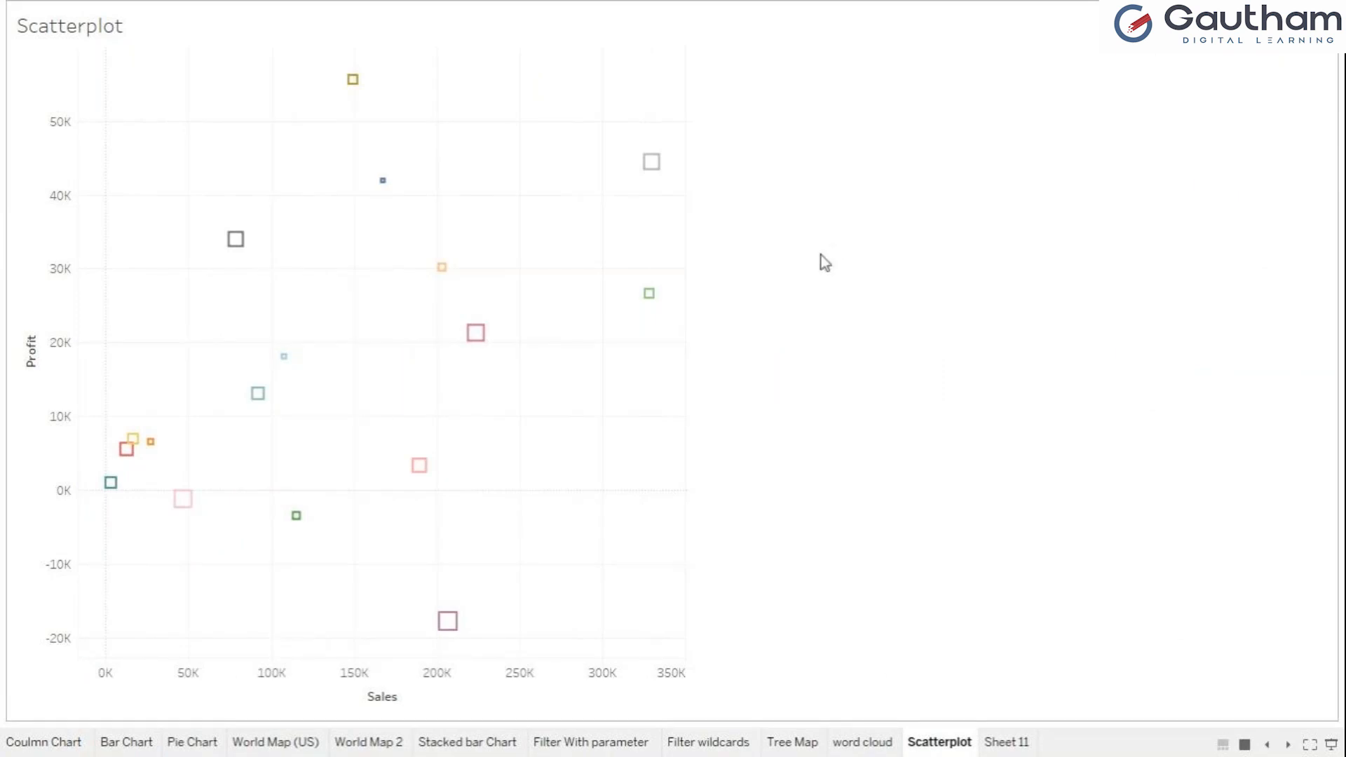
key(Escape)
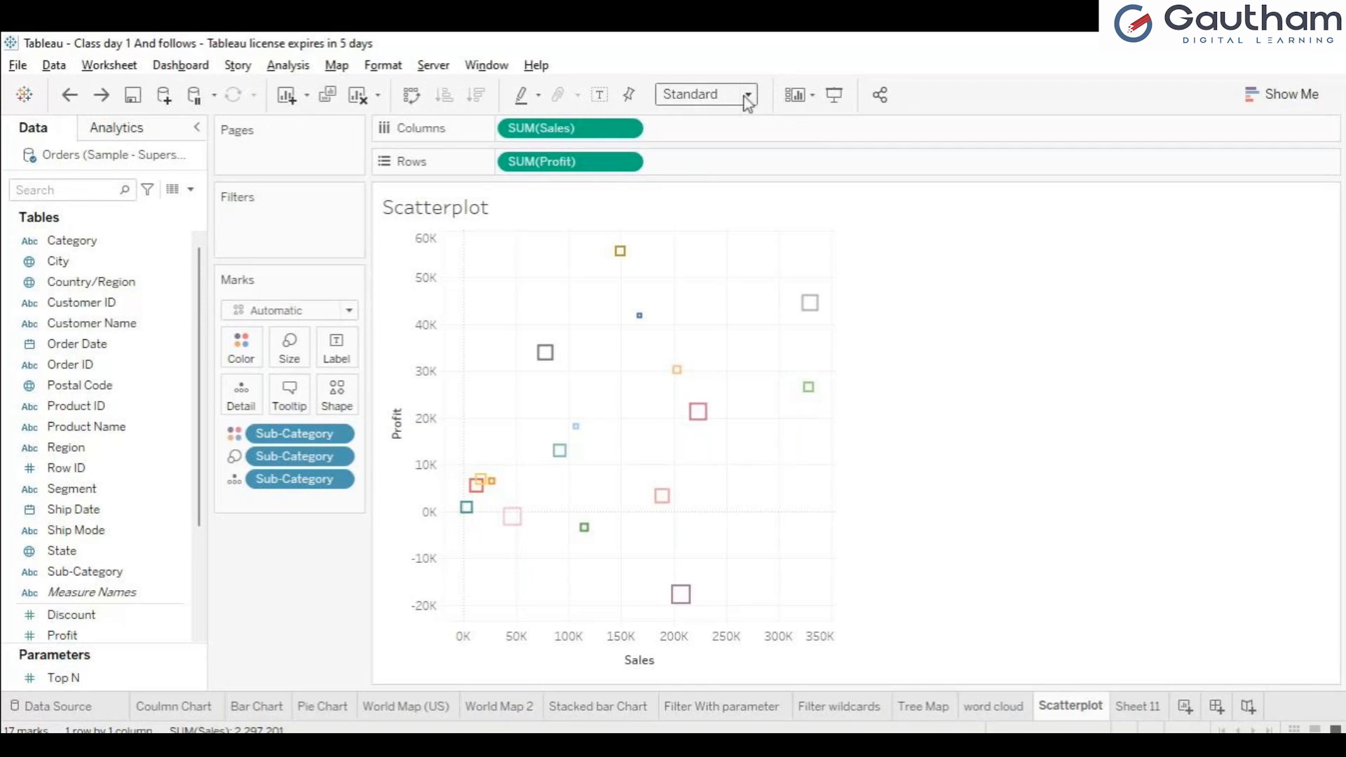
click(713, 161)
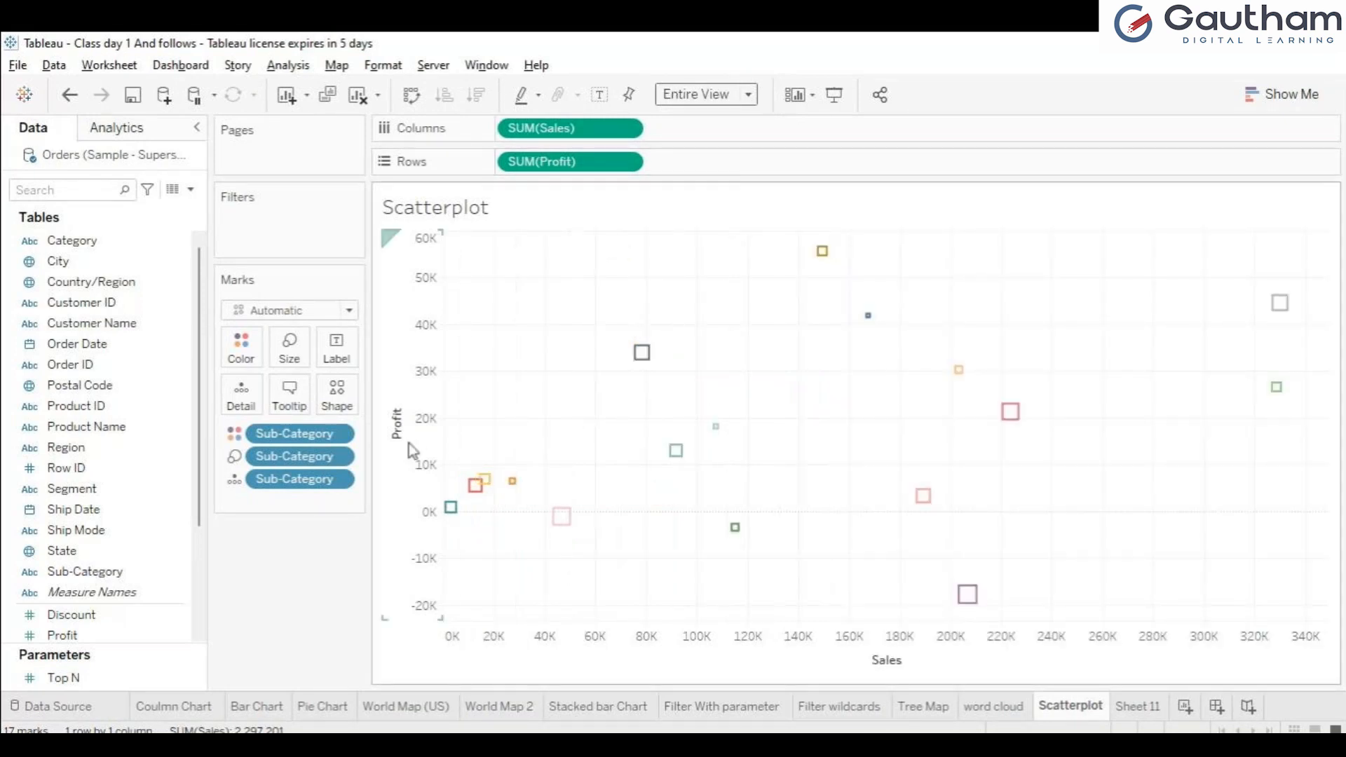
Step: Check the dimensions and measures required for scatter plots in the Show Me chart suggestions
click(342, 482)
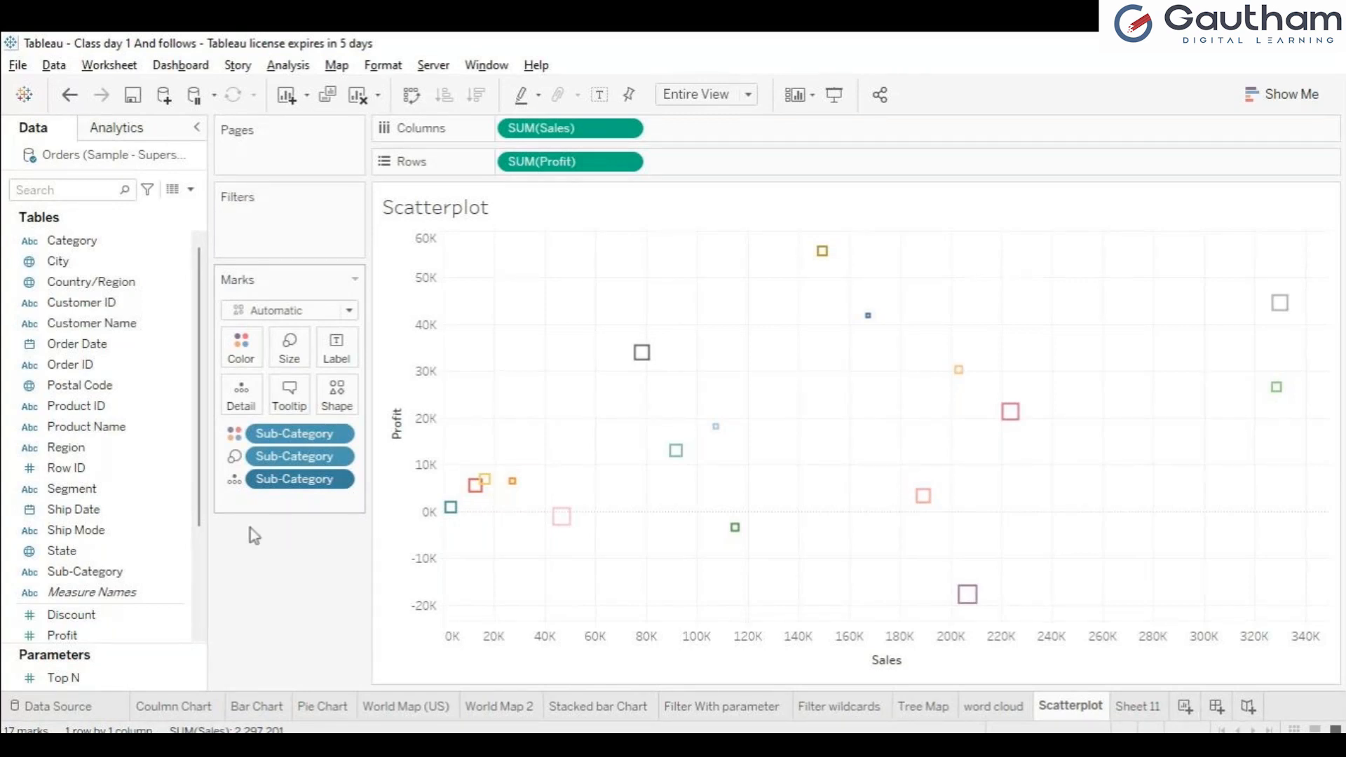
click(230, 546)
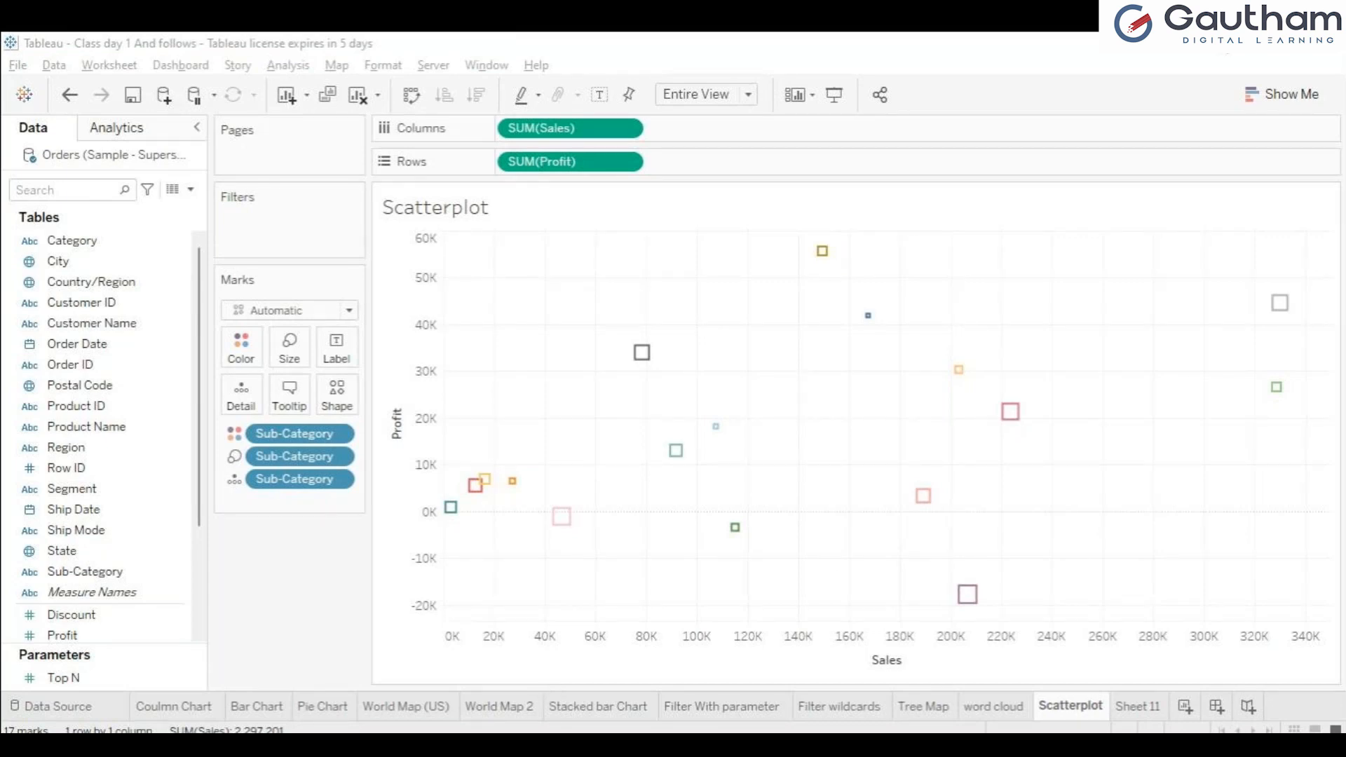
click(829, 301)
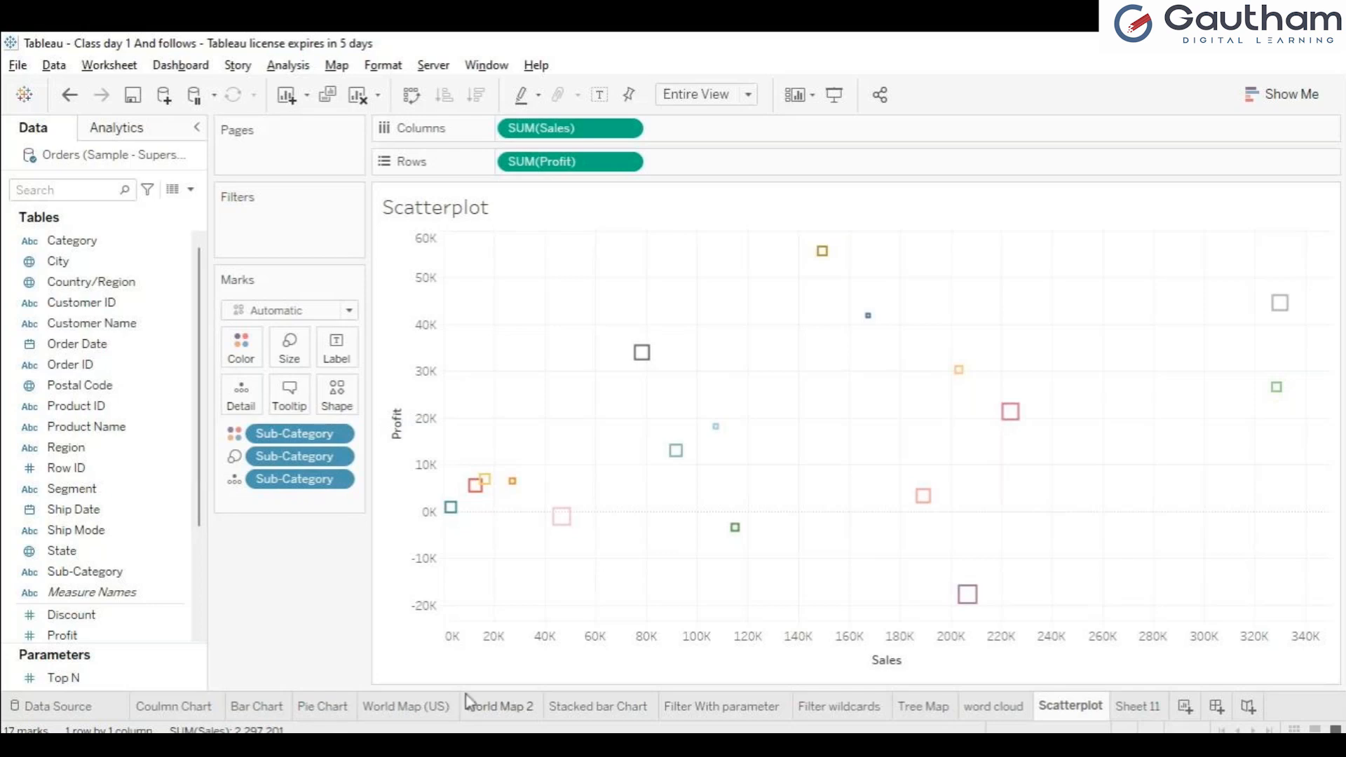
click(1292, 94)
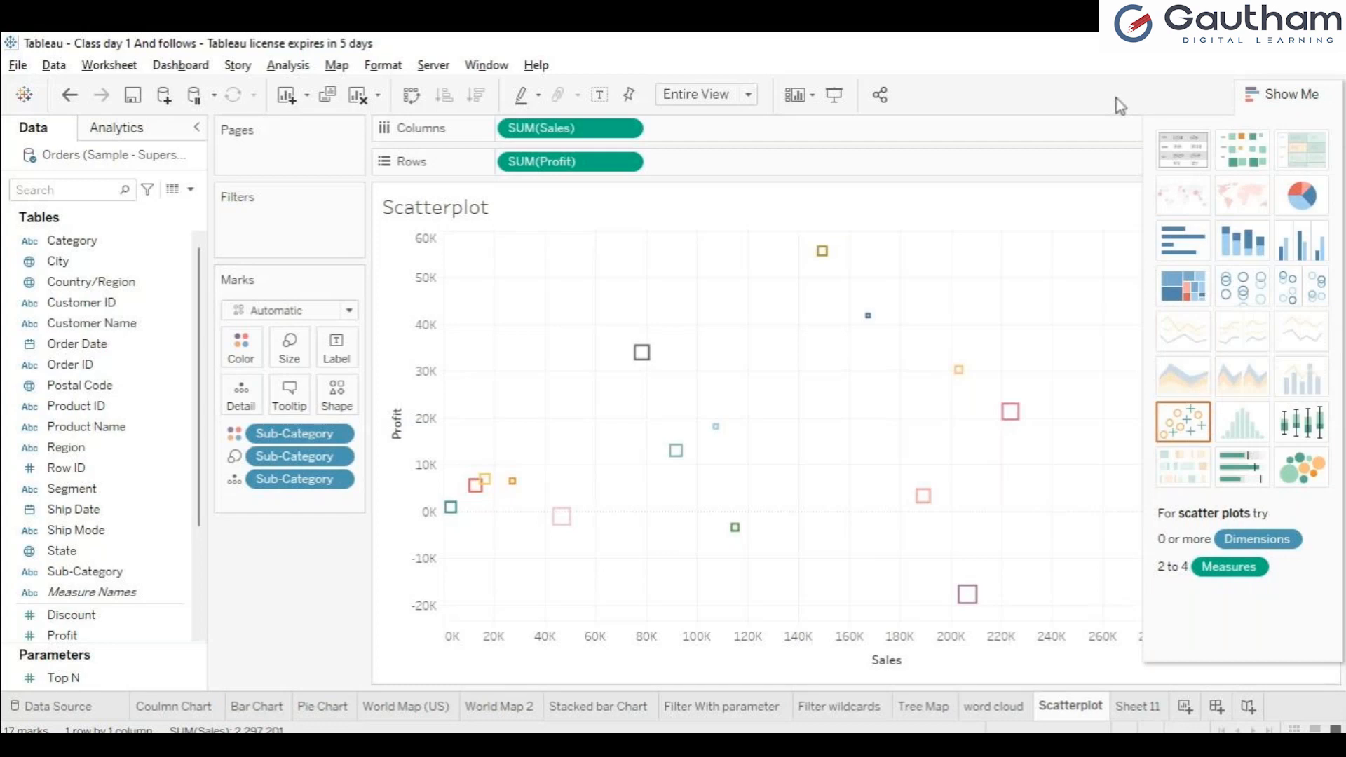
click(1249, 98)
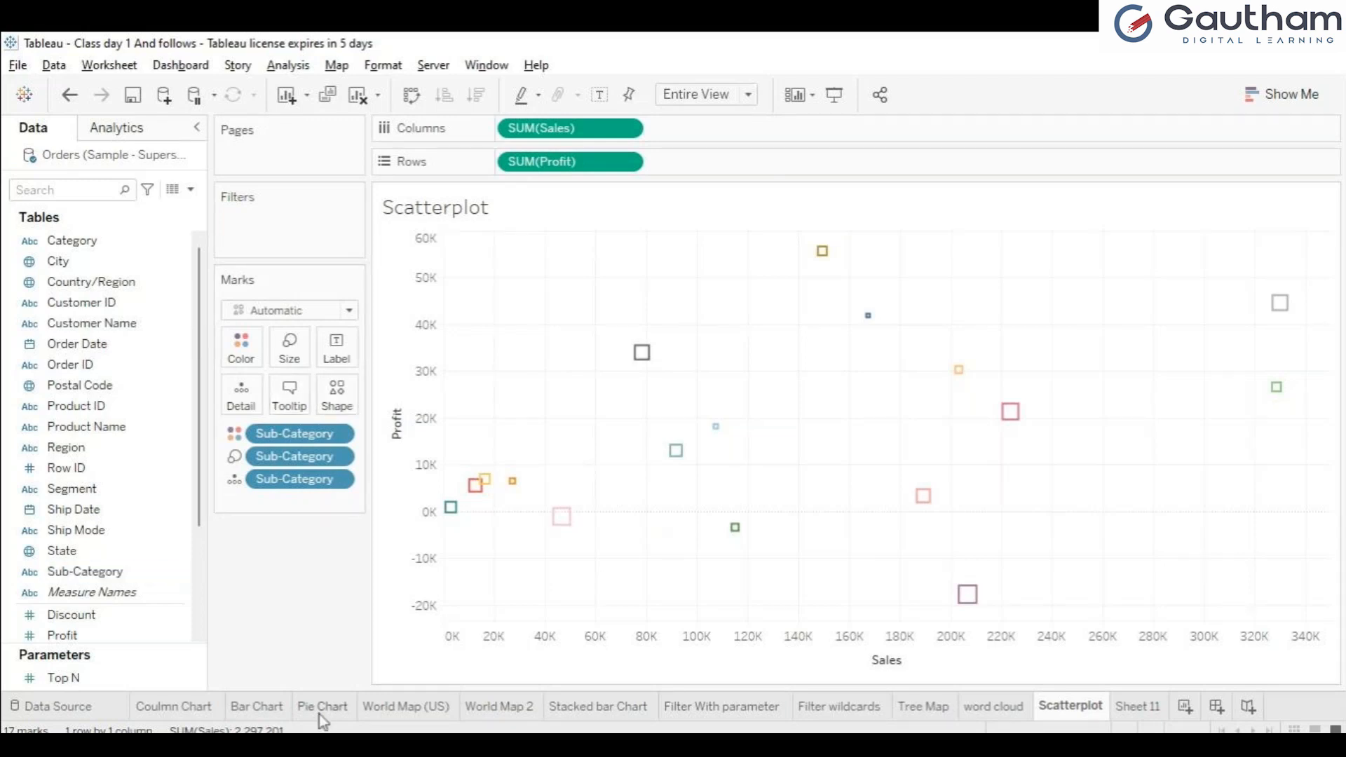
Step: Review the World Map (US), World Map 2, Stacked bar Chart and Filter With parameter sheets
click(397, 708)
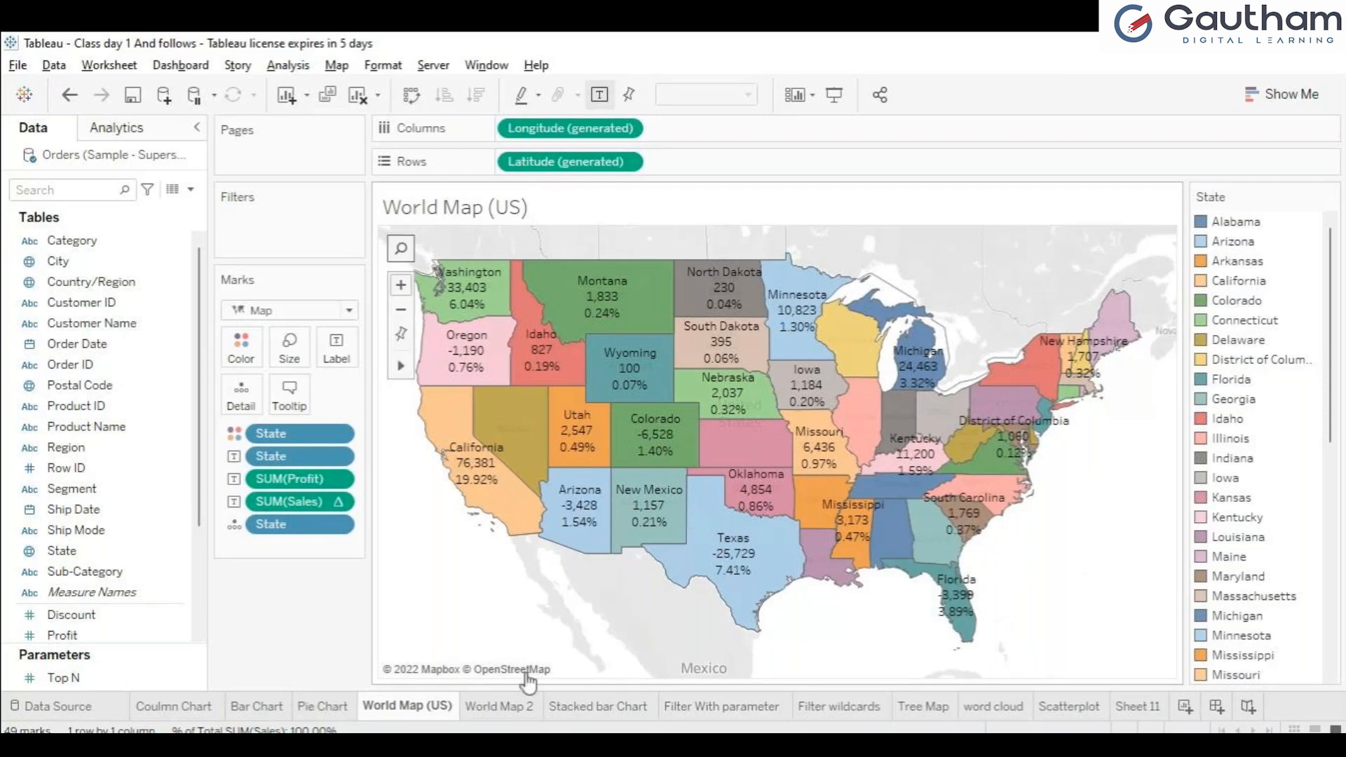
click(491, 714)
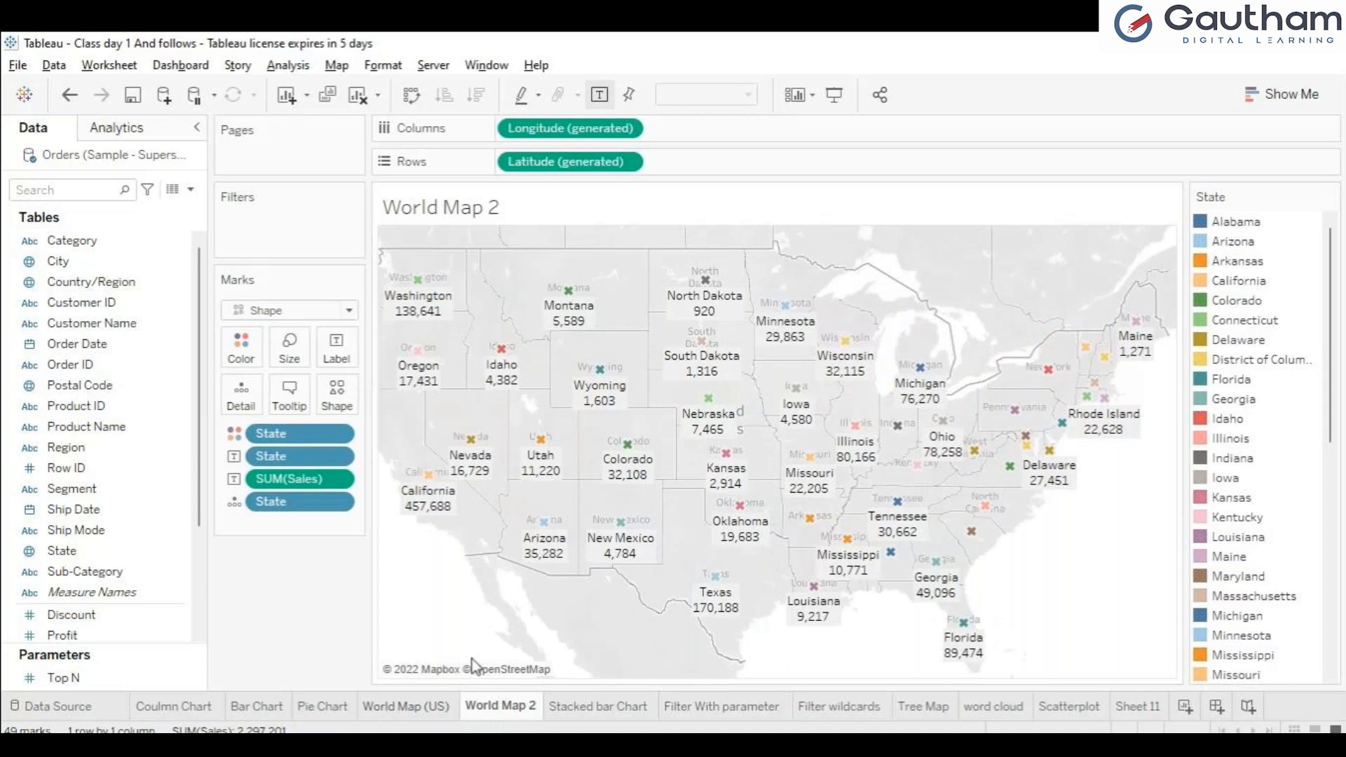
click(406, 706)
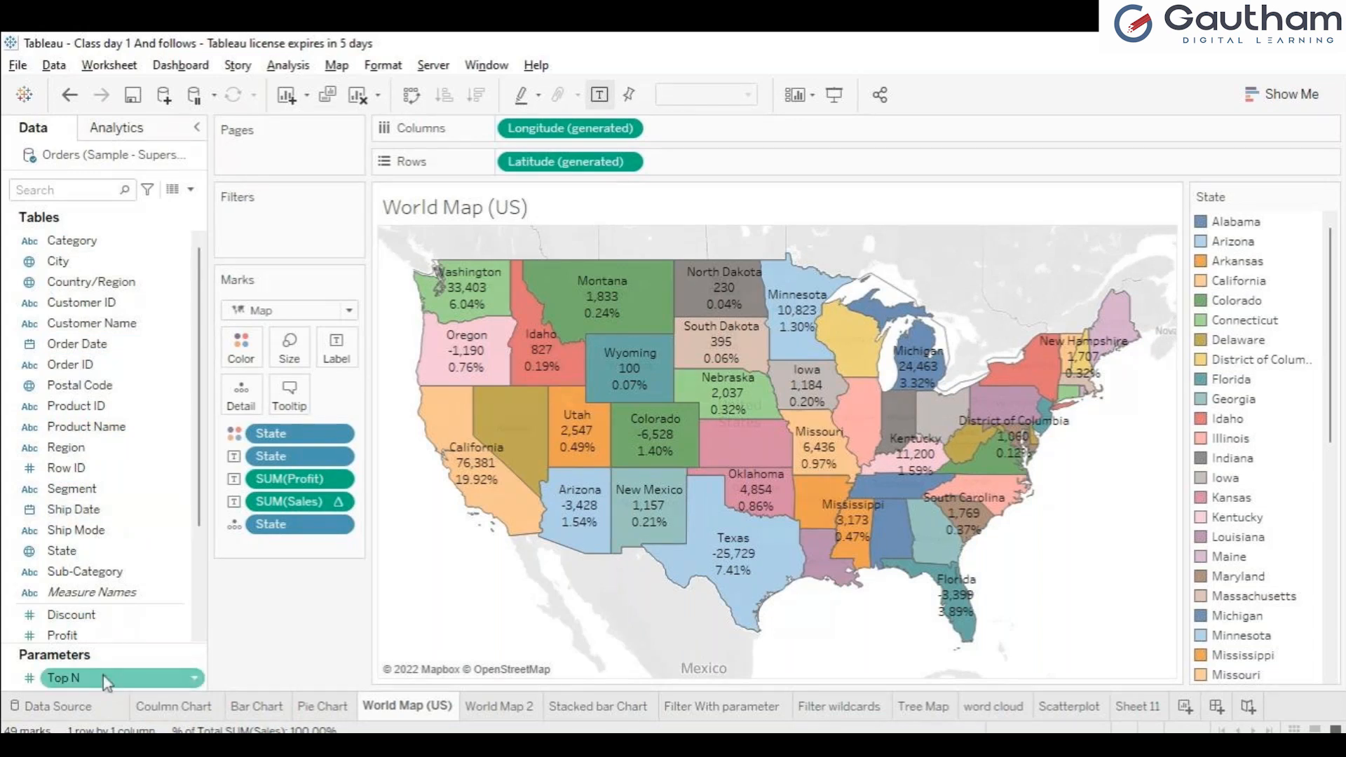
click(598, 708)
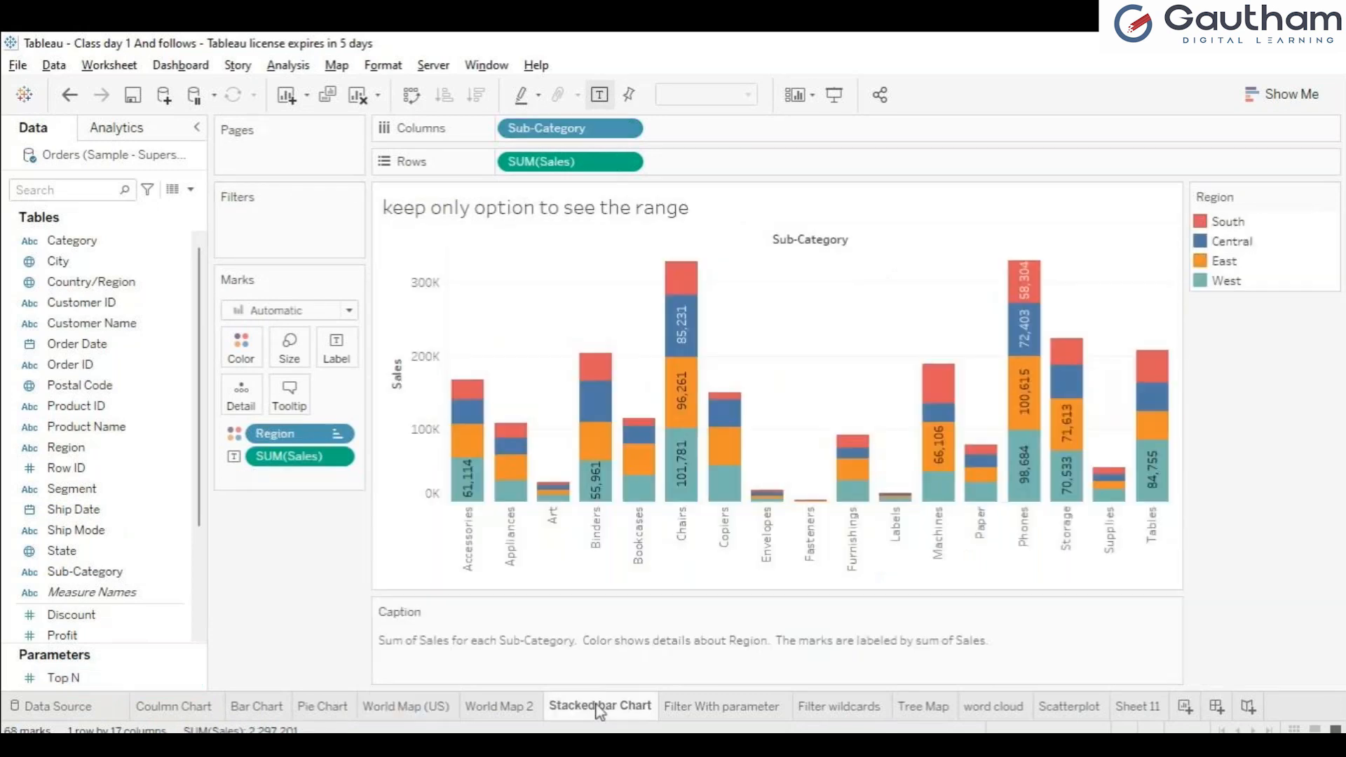
click(713, 722)
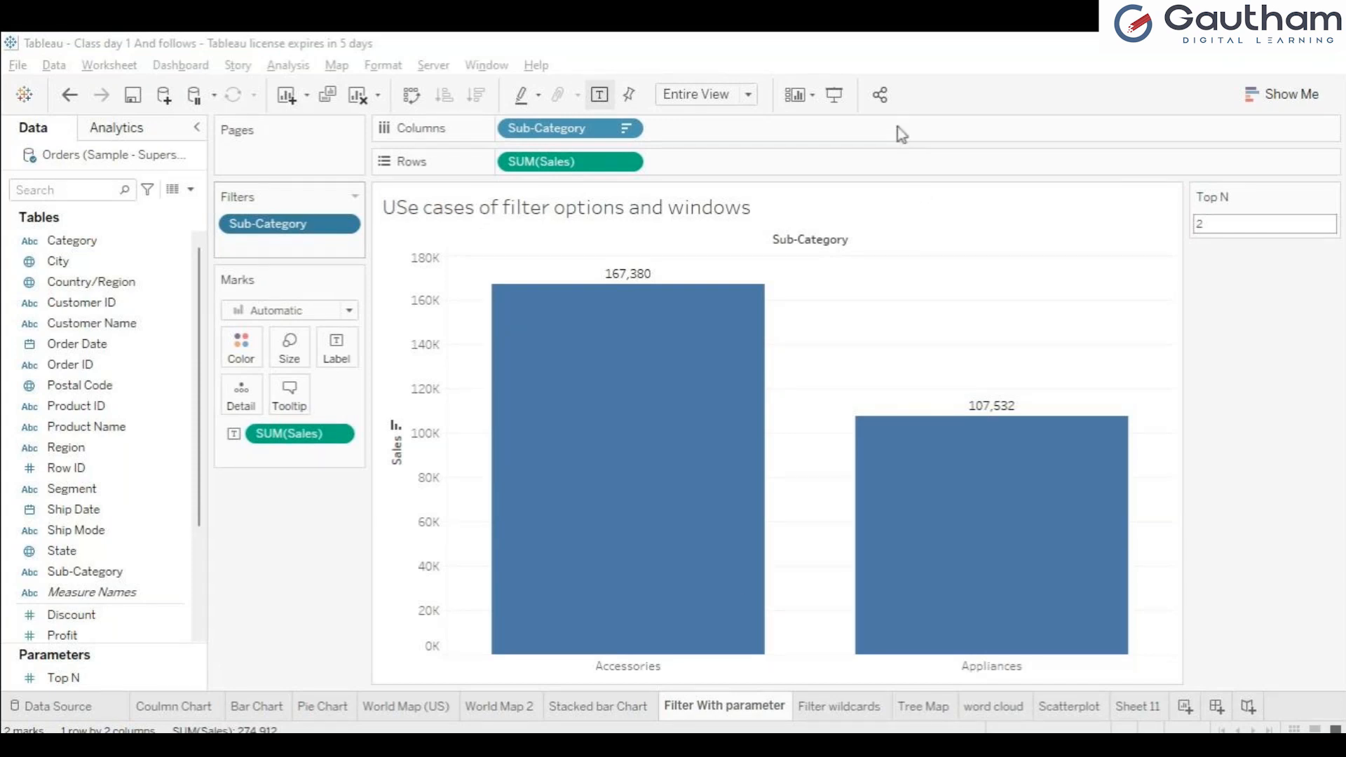
click(877, 121)
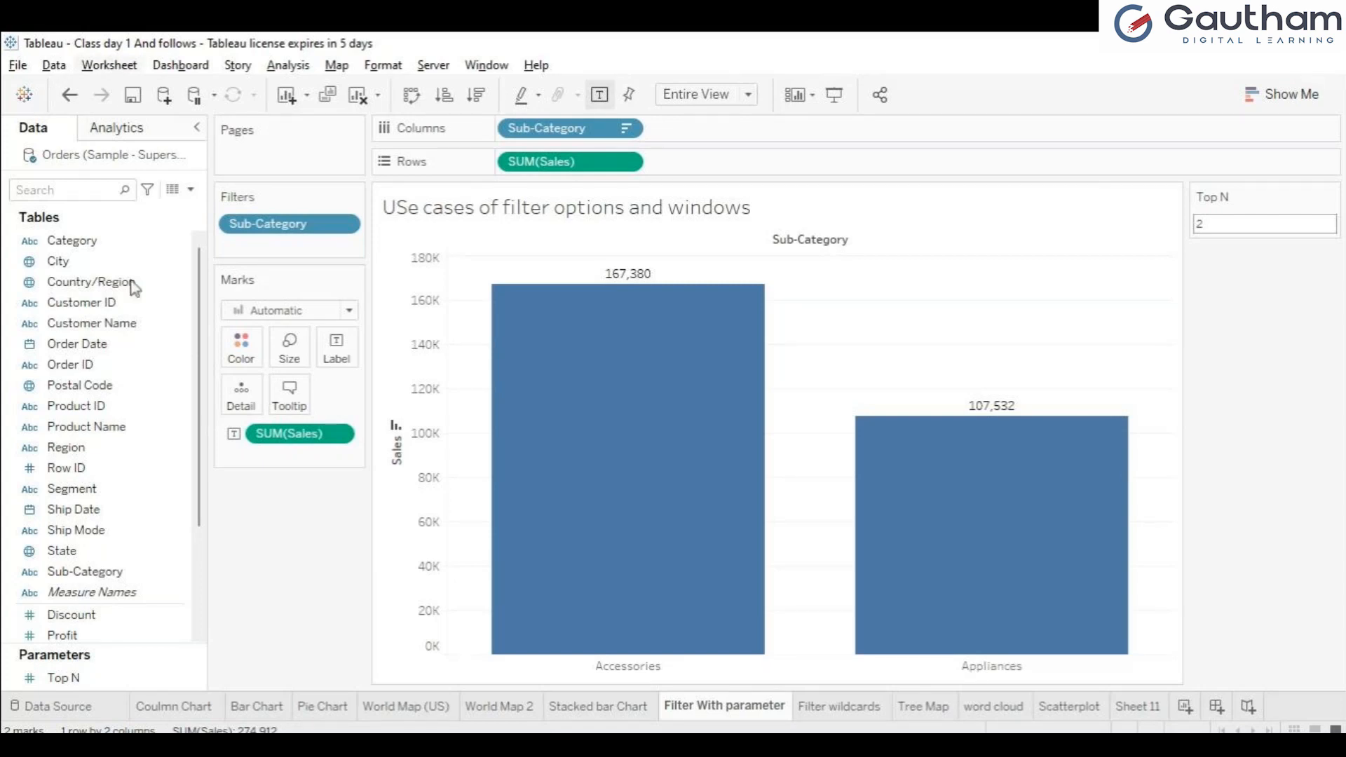
click(174, 385)
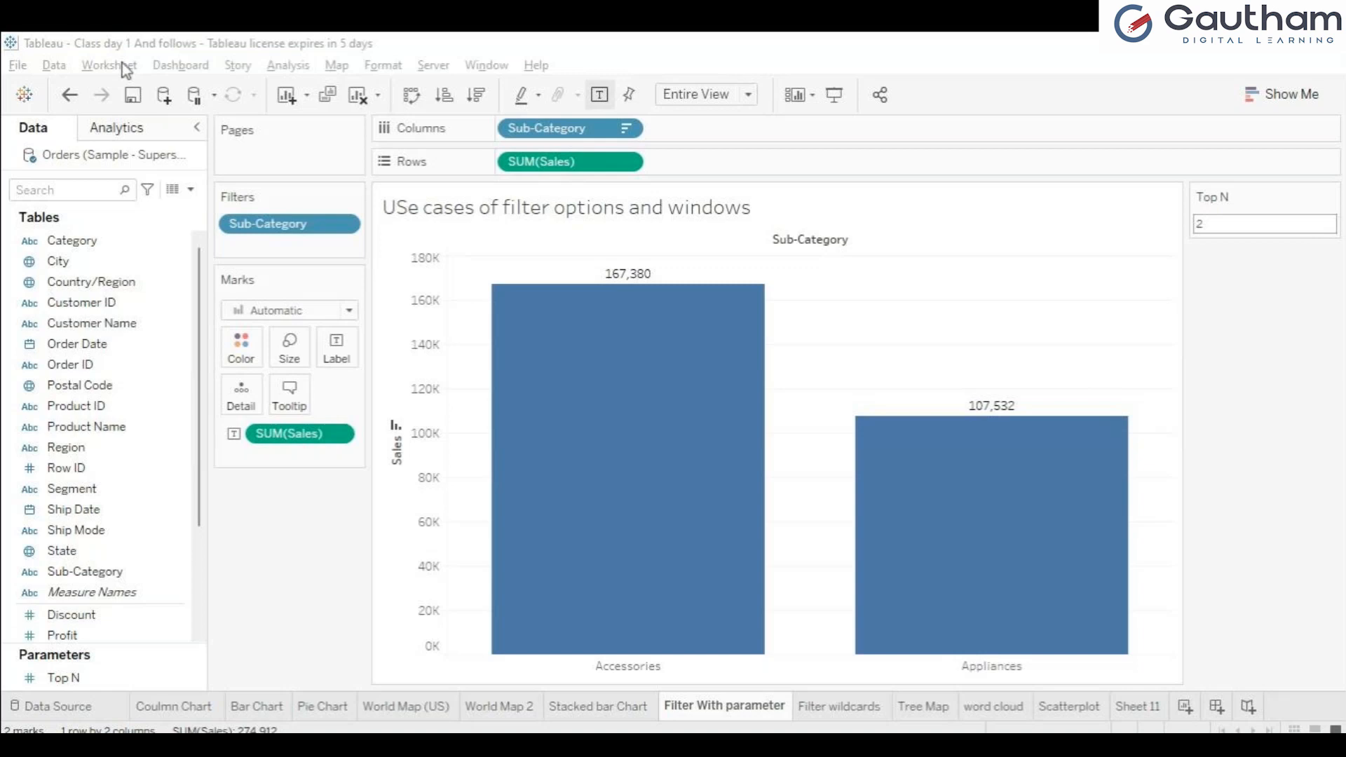
click(1244, 168)
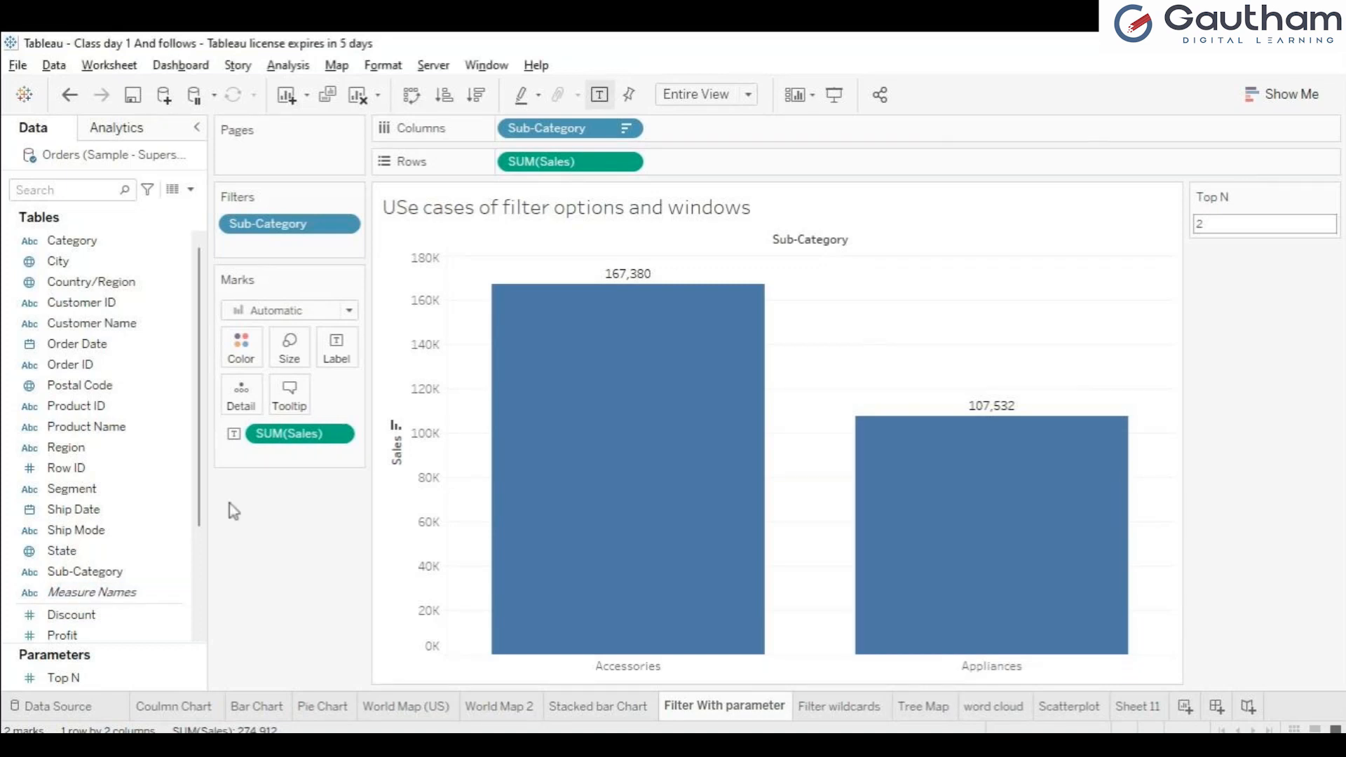
Step: Look over the data source and the Coulmn Chart and Bar Chart sheets, and return to the Scatterplot sheet
click(56, 709)
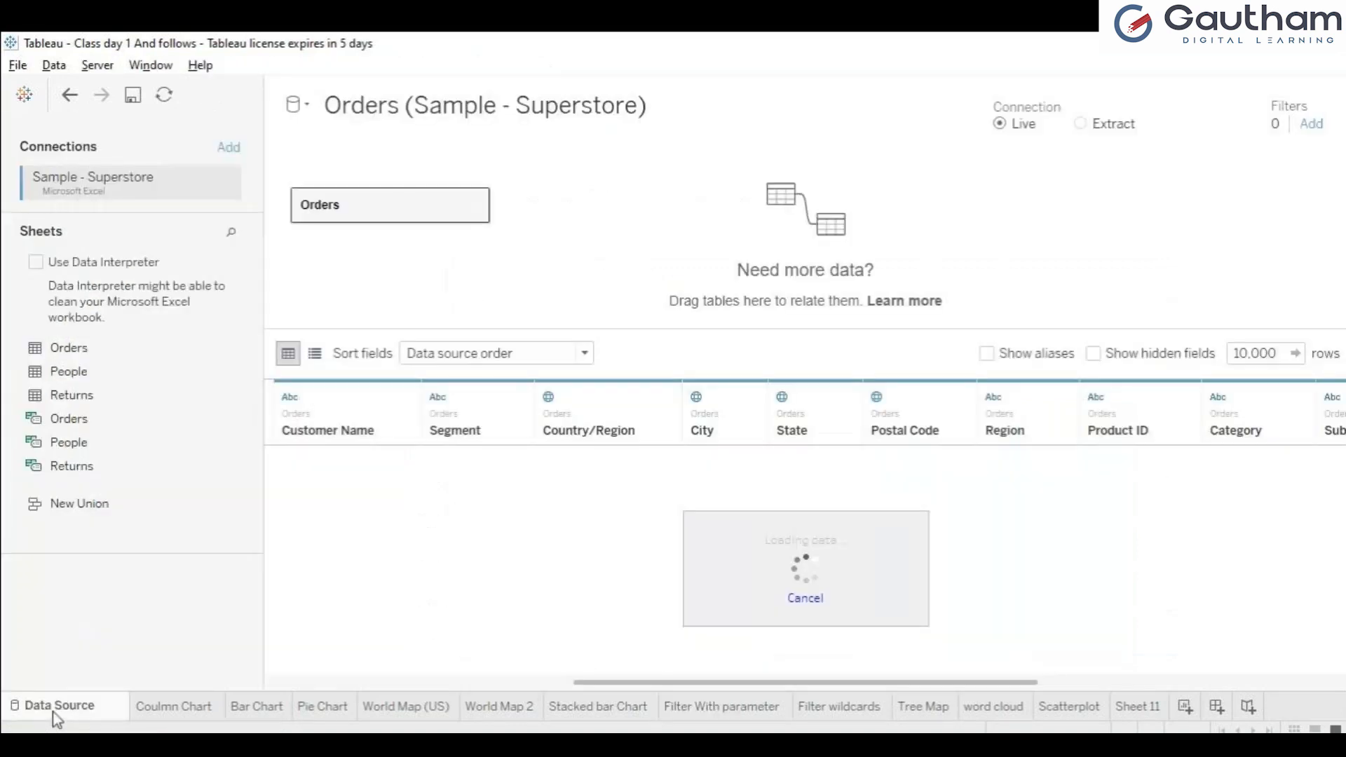
click(175, 707)
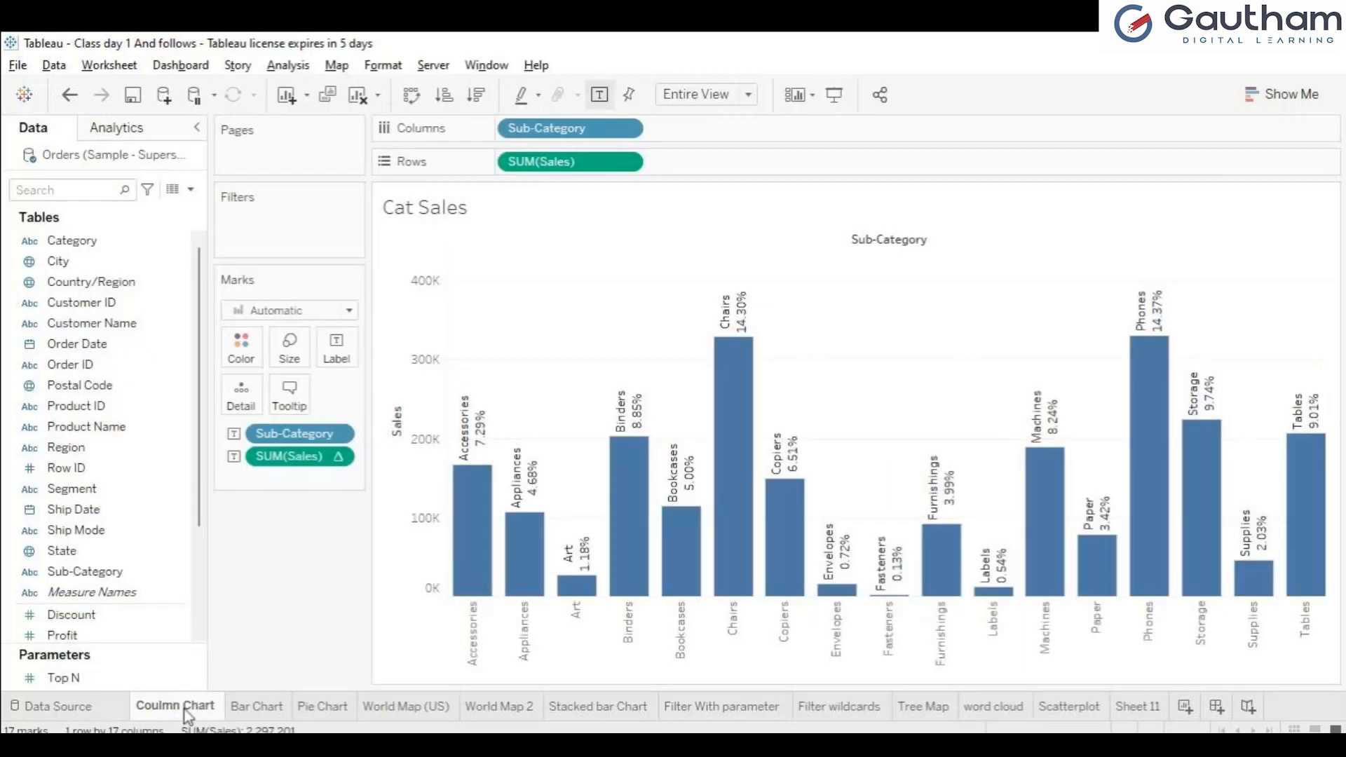
click(237, 711)
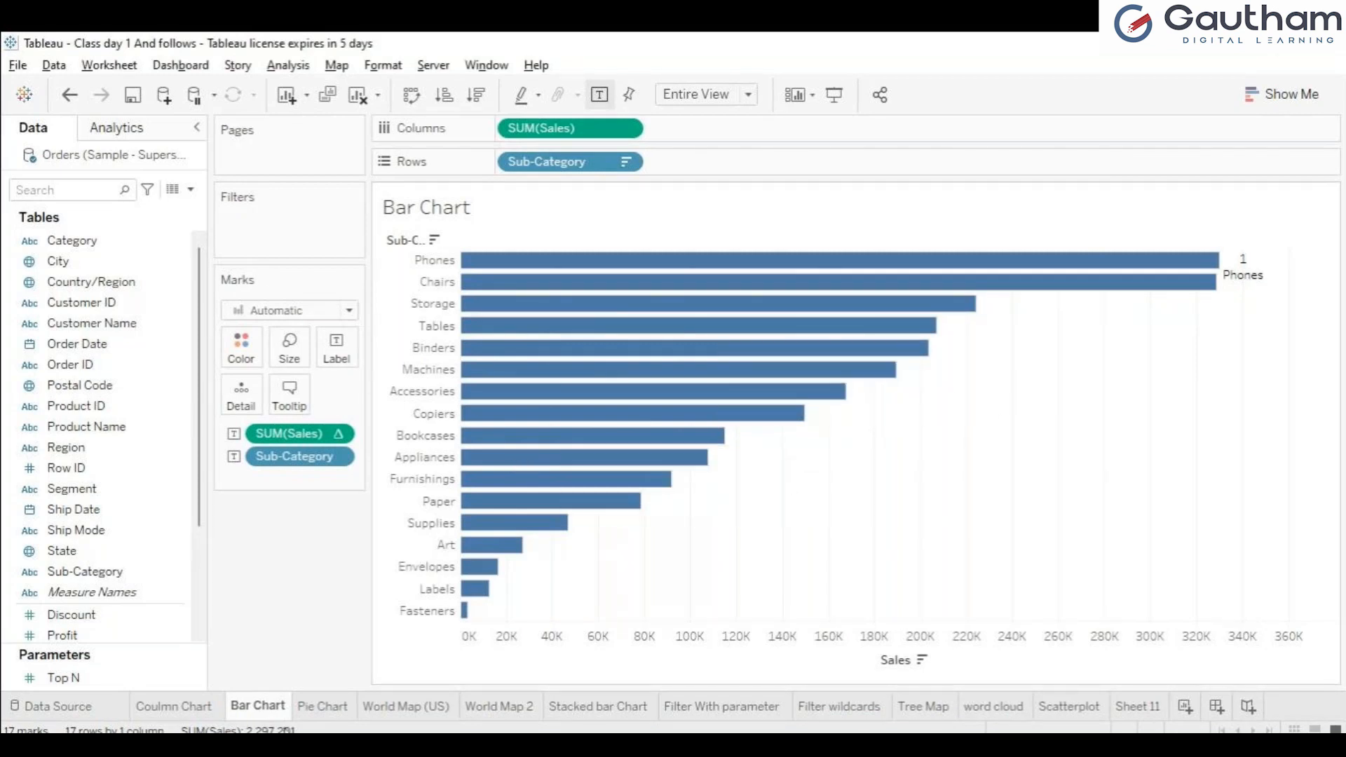
click(324, 696)
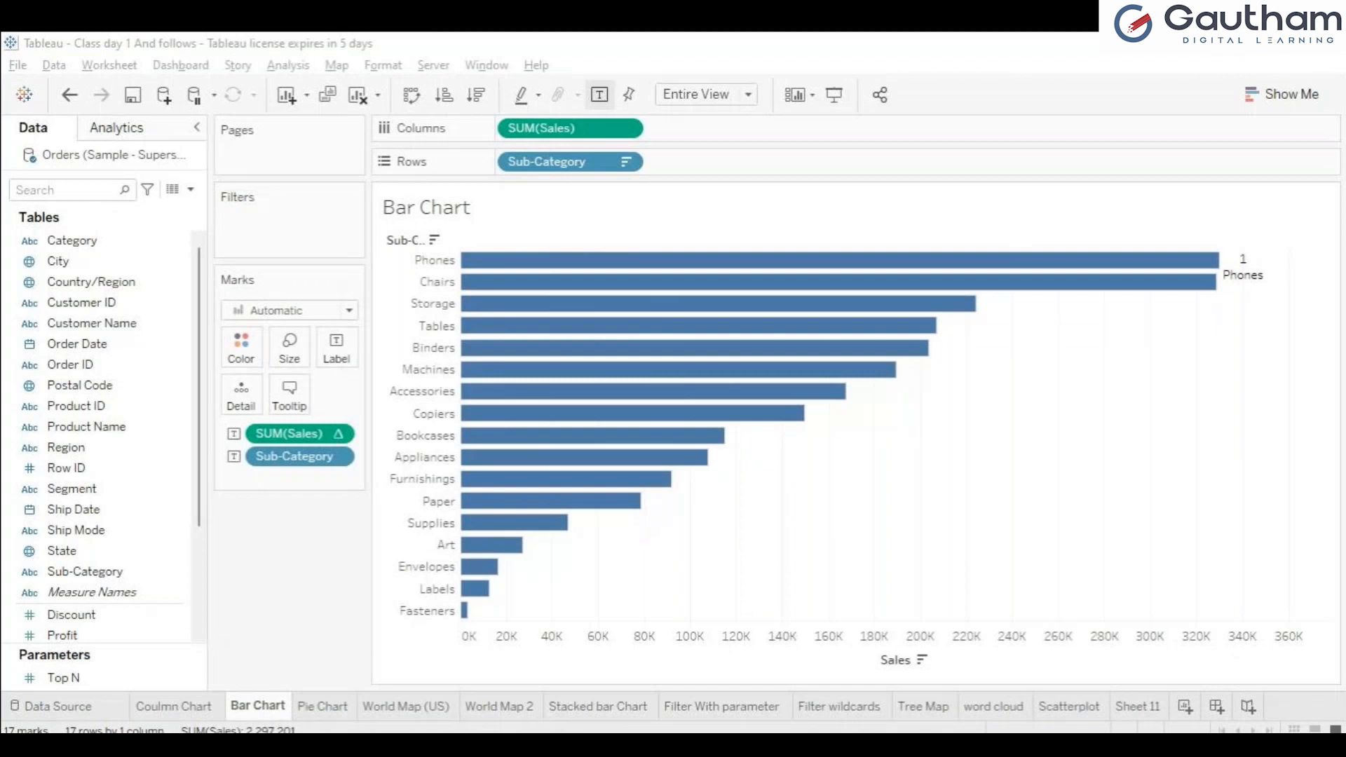
click(868, 708)
click(1056, 708)
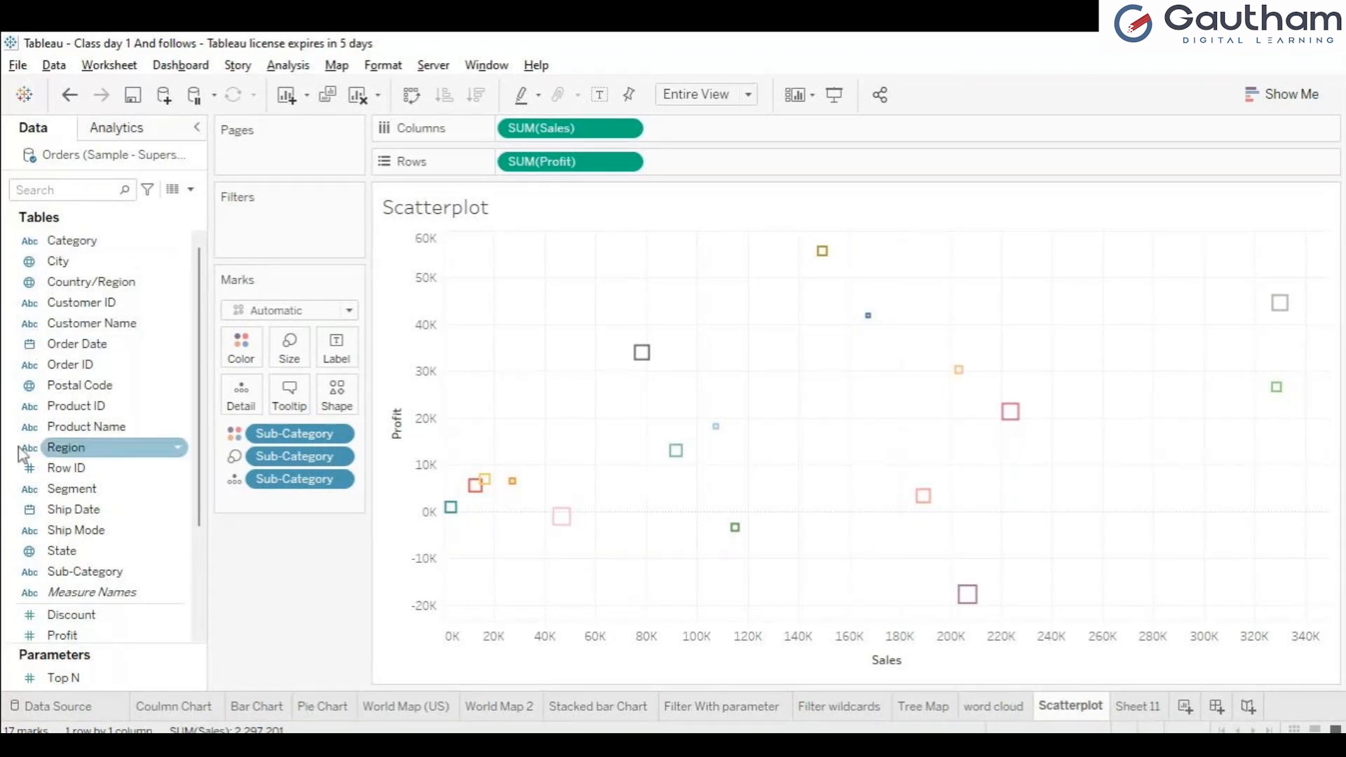
Step: Examine the Orders data source and the field data types listed on the Coulmn Chart sheet
click(59, 707)
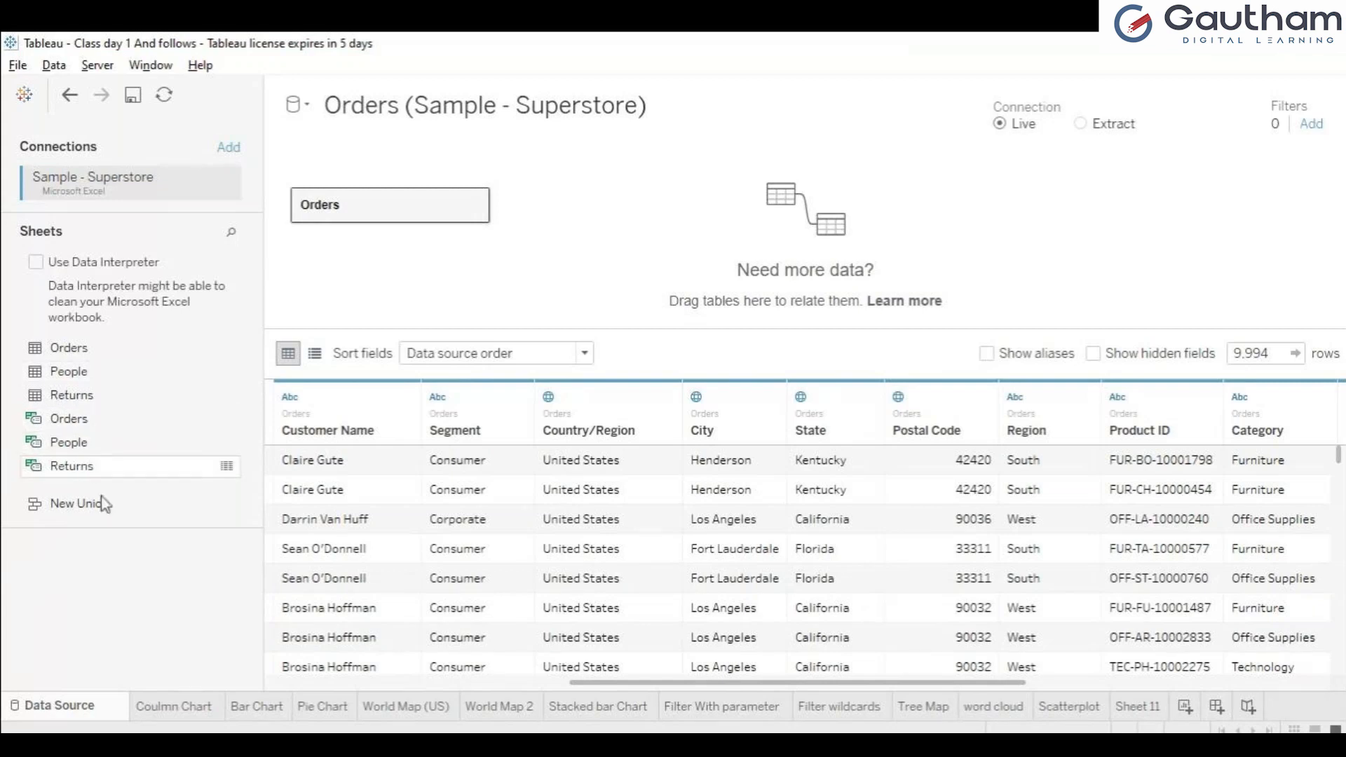
click(212, 709)
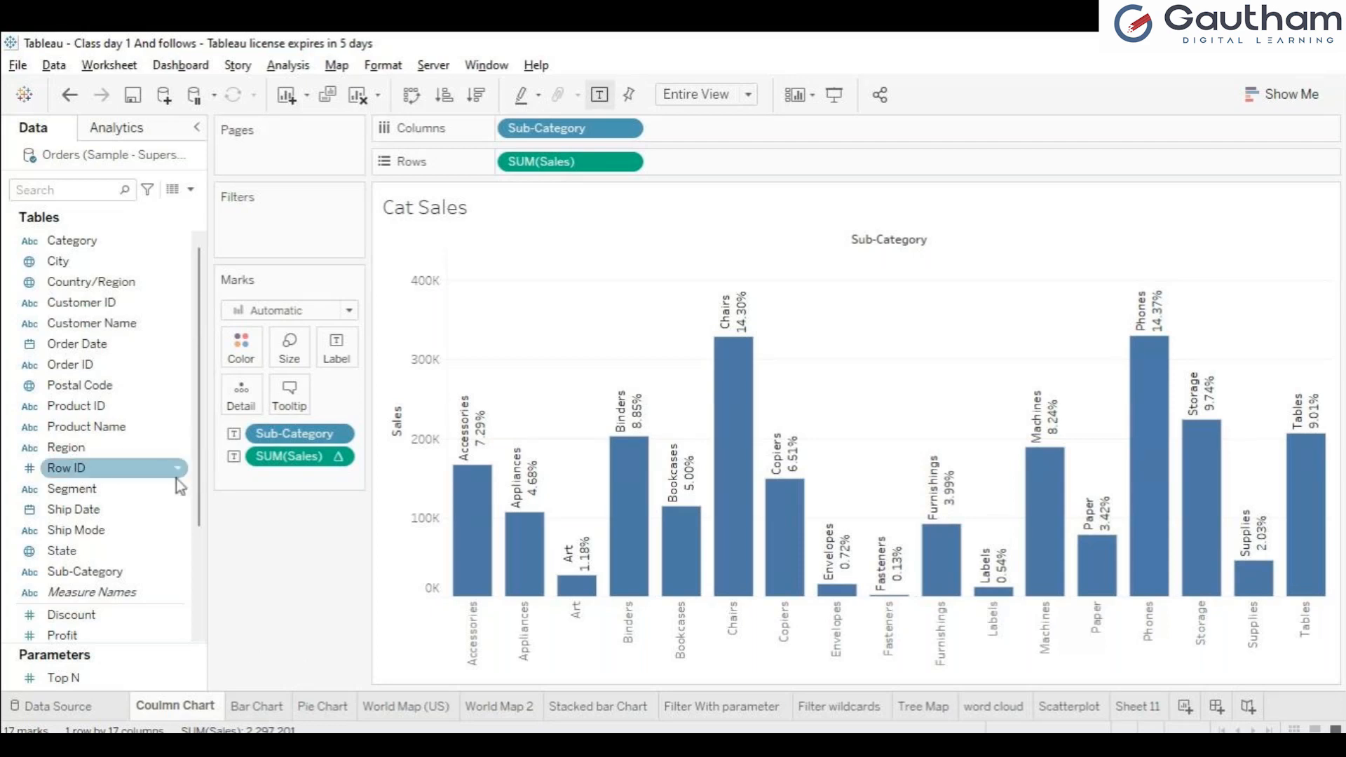
drag(199, 496, 223, 441)
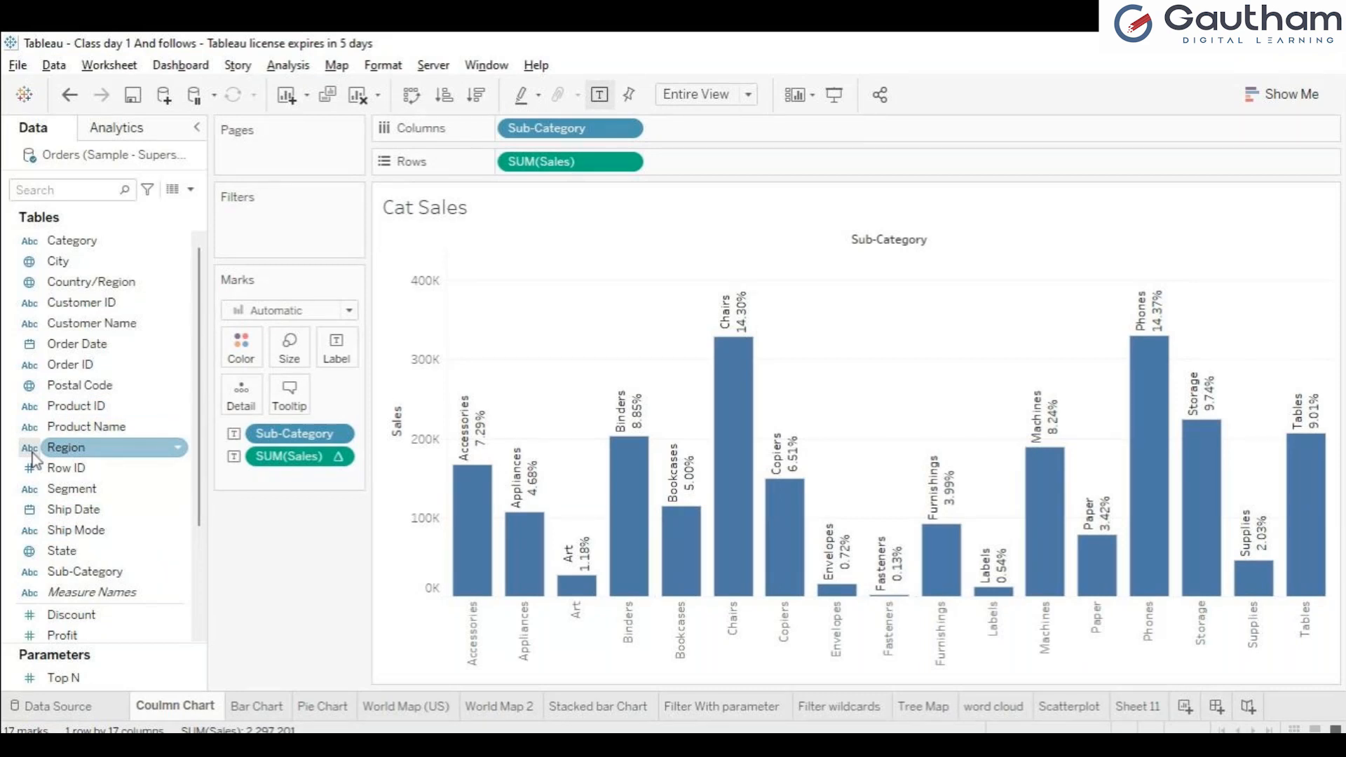
click(28, 288)
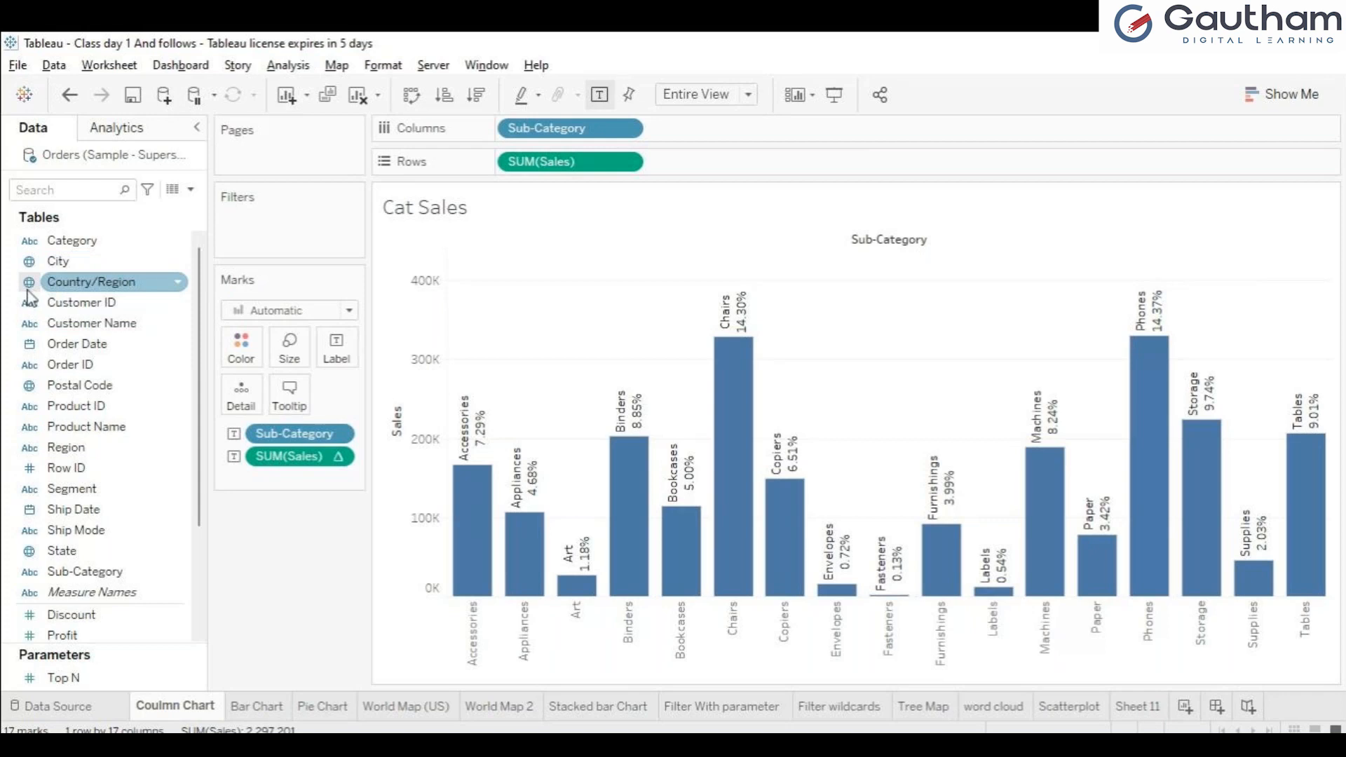
Step: Examine the data type icons of the dimensions and measures, check the data source page, and return to the Coulmn Chart sheet
click(29, 307)
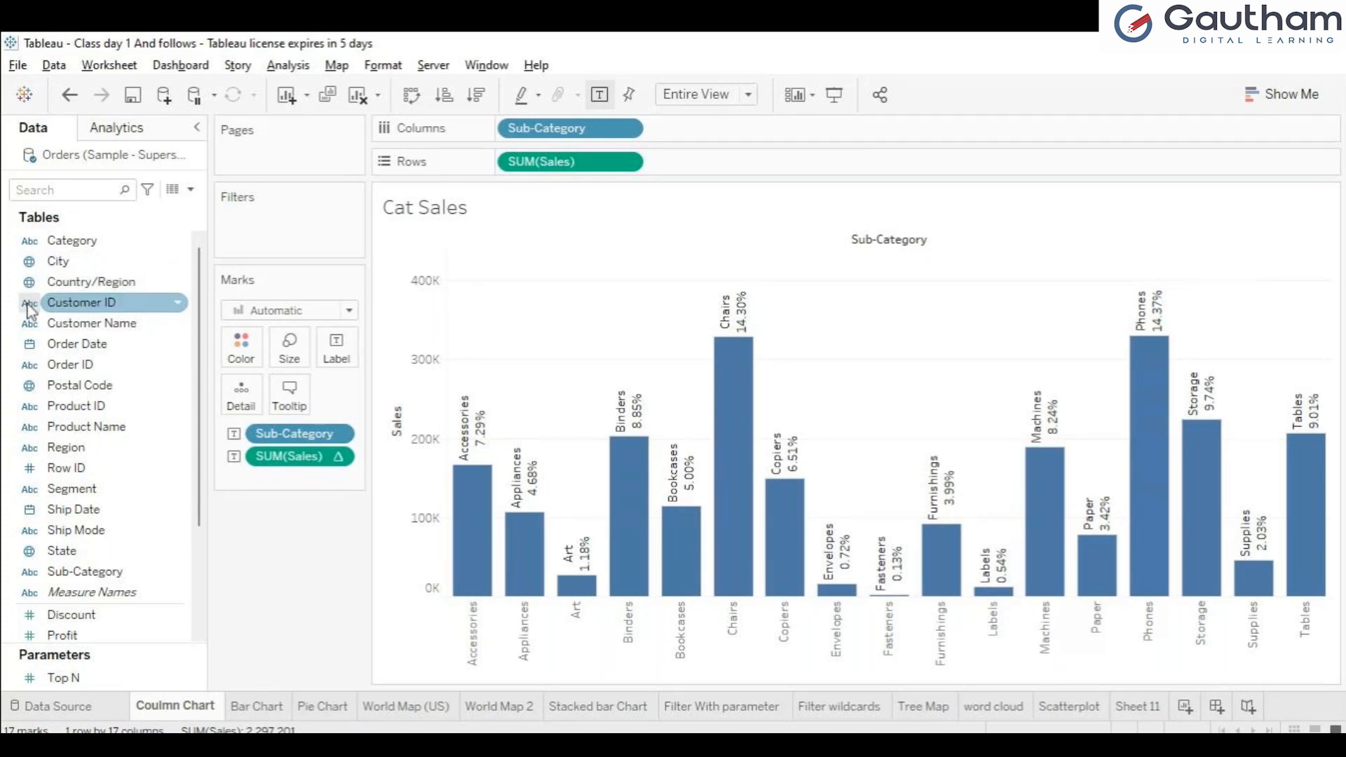
click(28, 324)
click(29, 345)
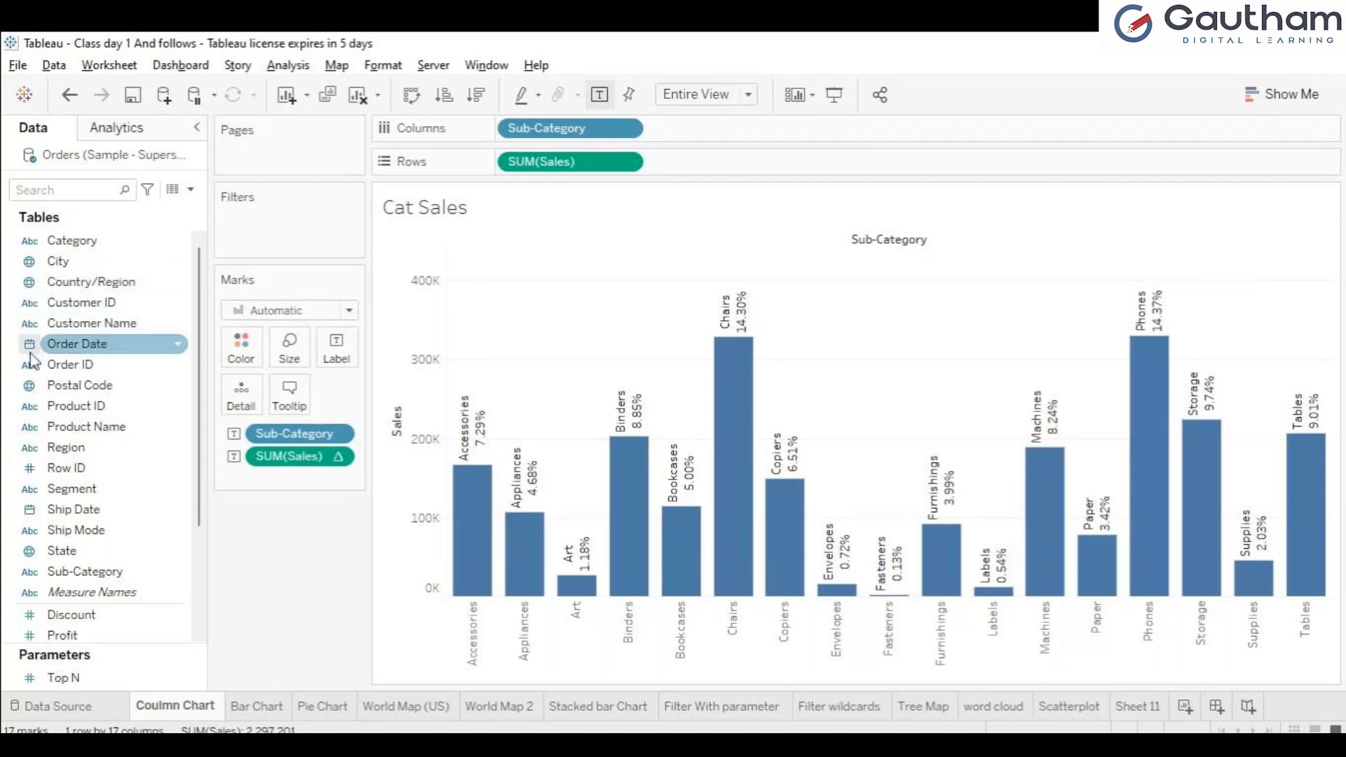
click(28, 366)
click(28, 409)
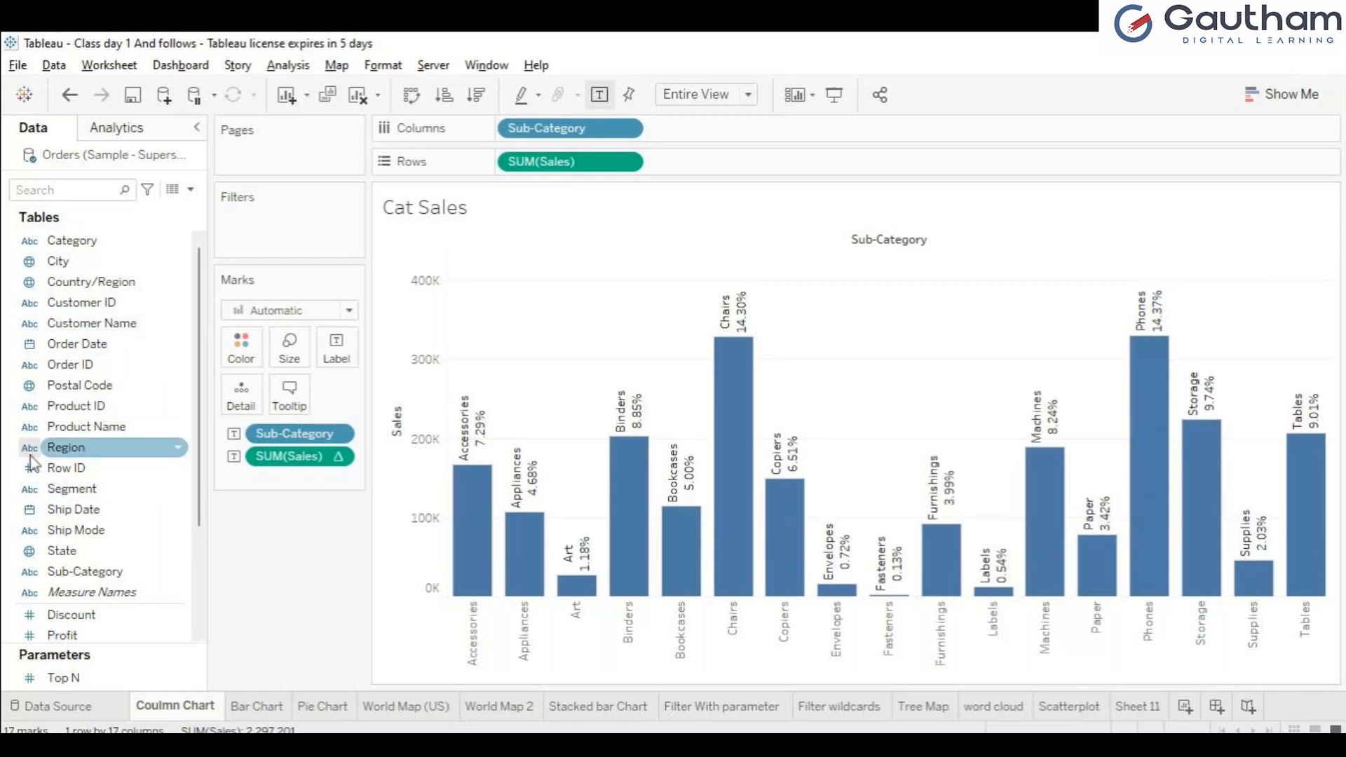
scroll(202, 460, down, 3)
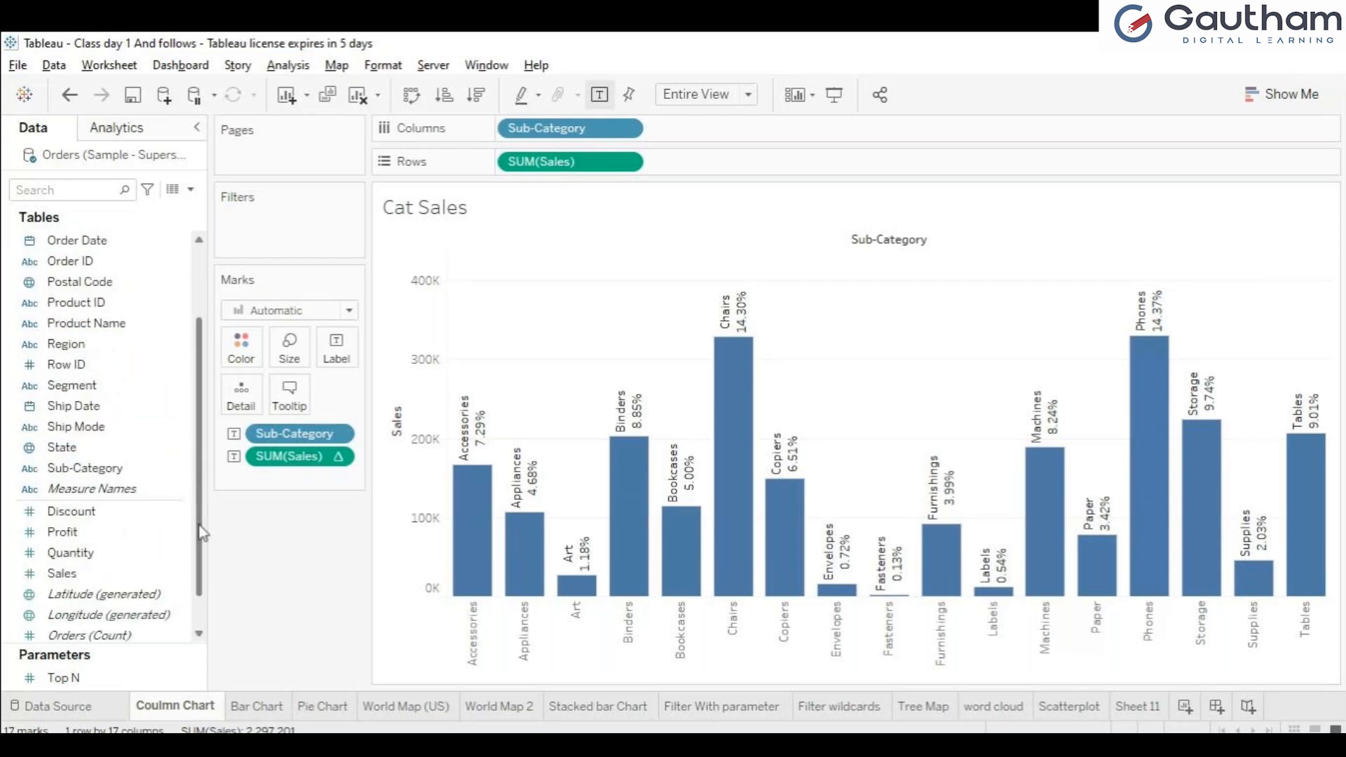
scroll(105, 505, up, 3)
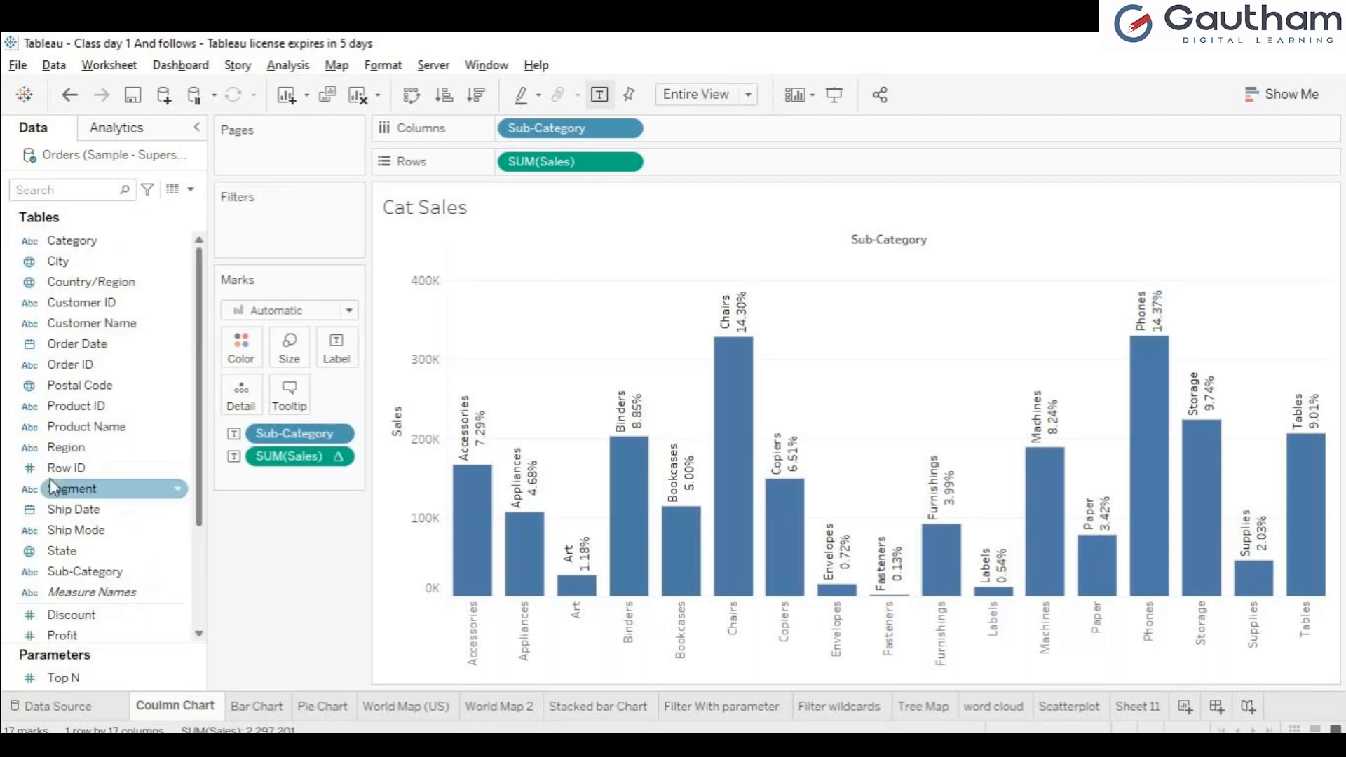
scroll(86, 617, down, 3)
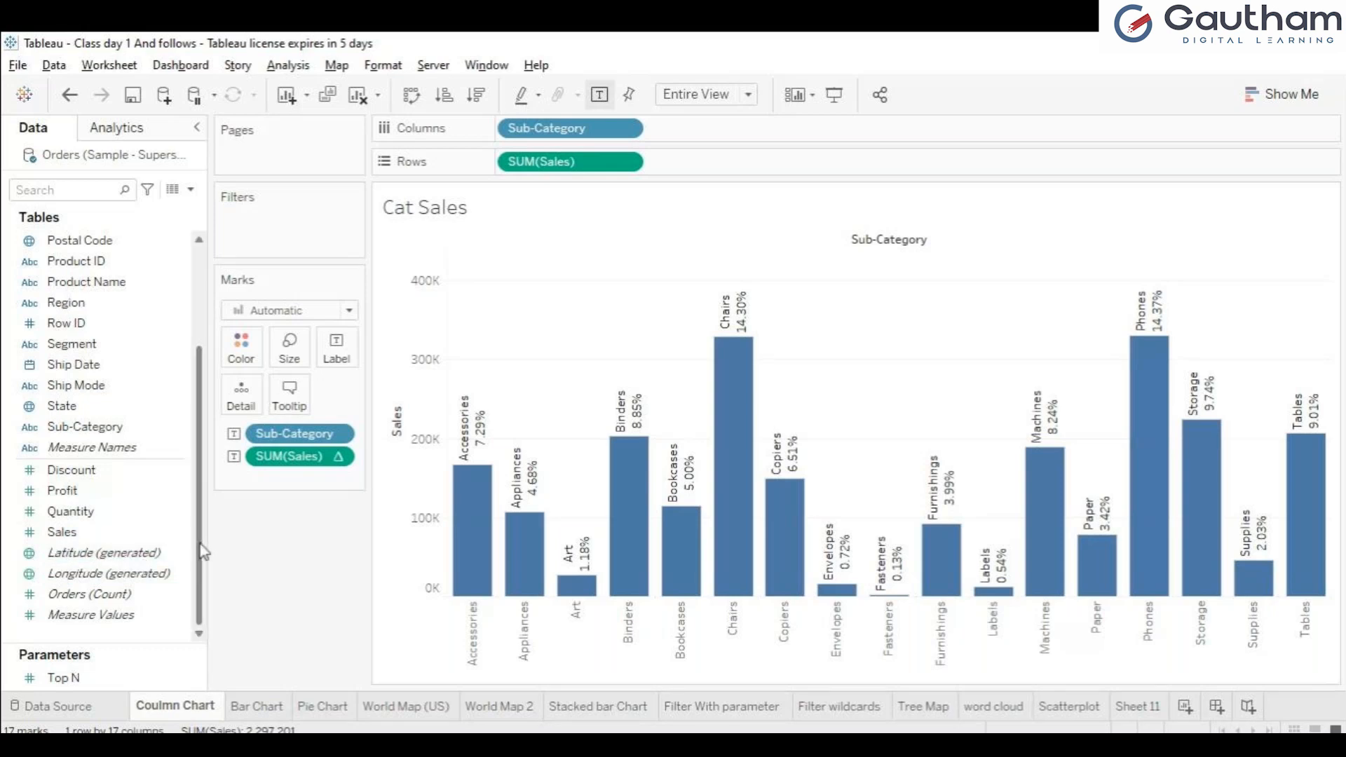
mouse_move(199, 543)
mouse_down()
mouse_move(192, 406)
mouse_move(189, 541)
mouse_up()
click(40, 714)
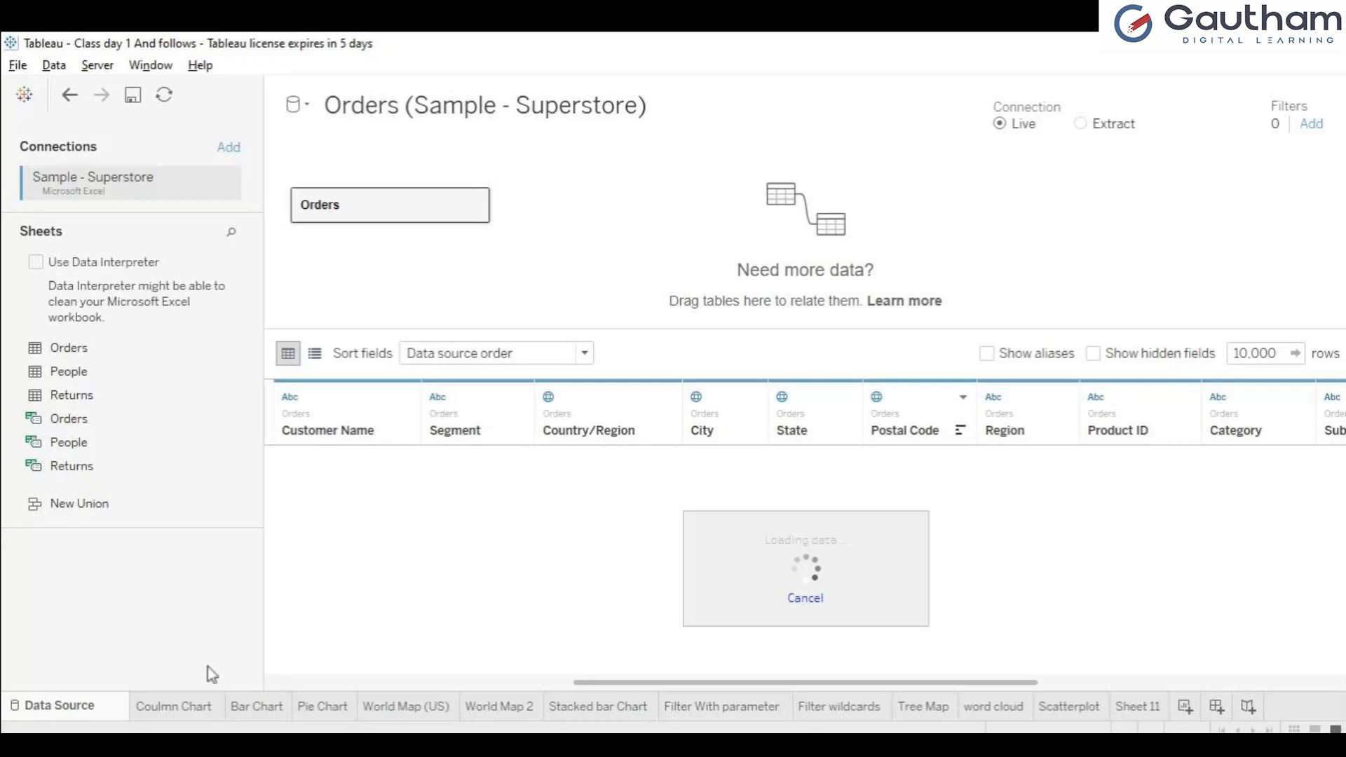
click(184, 708)
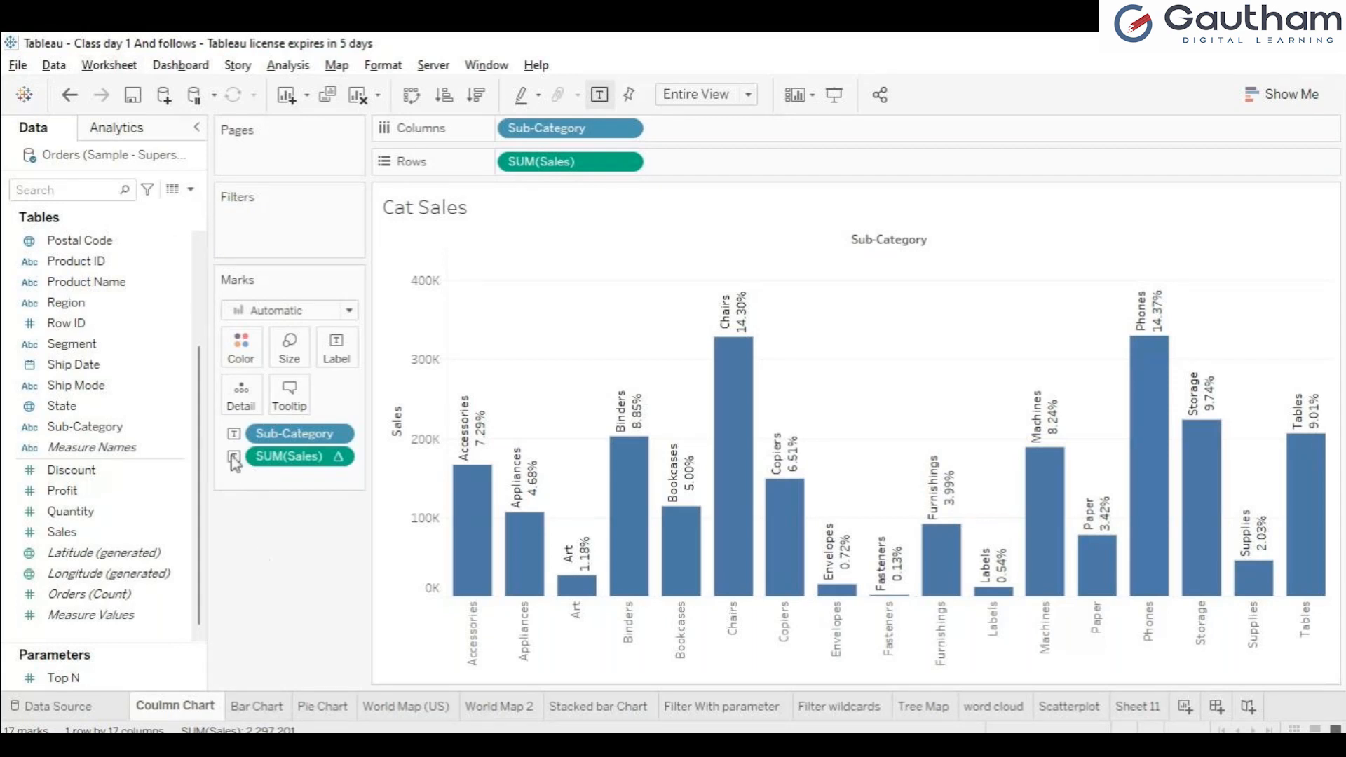
Step: Check the tooltip editor of the Coulmn Chart sheet, and compare the World Map (US) and Stacked bar Chart sheets
click(278, 416)
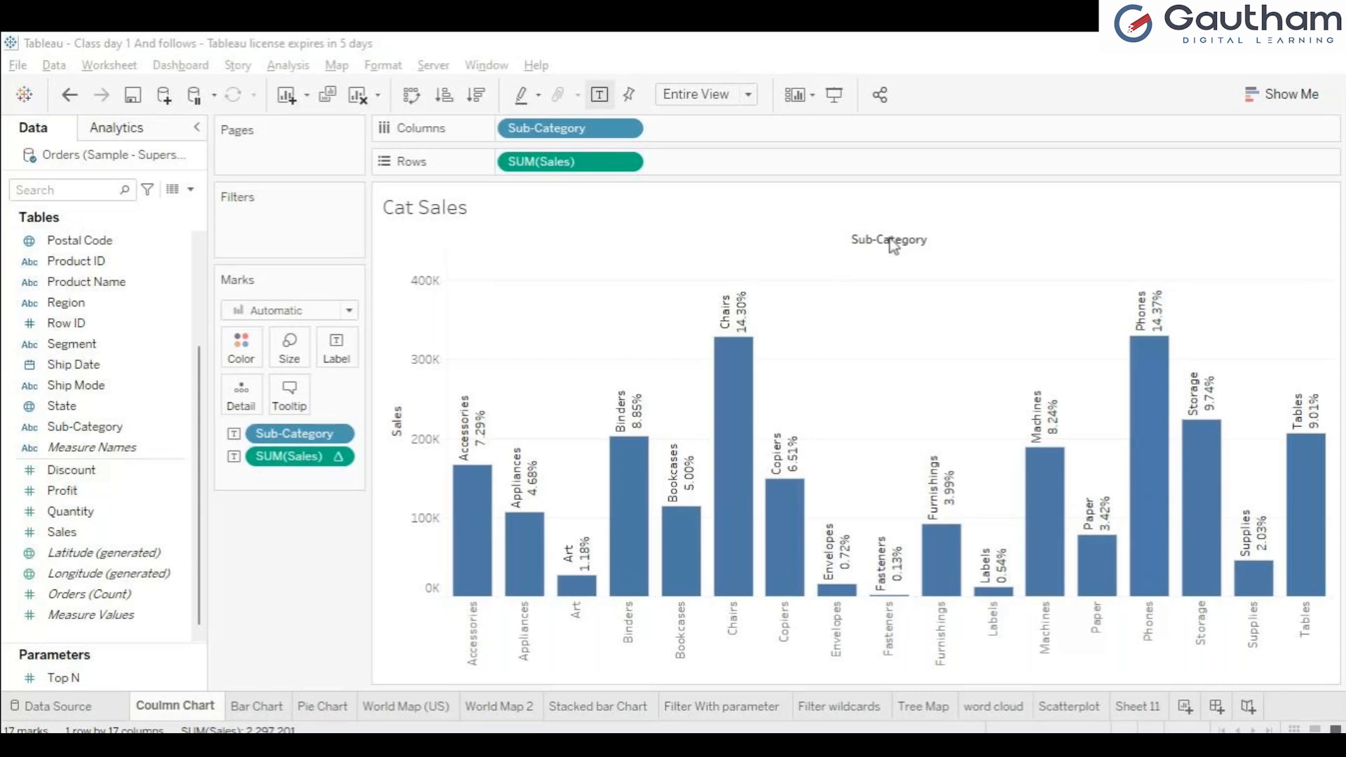
click(927, 195)
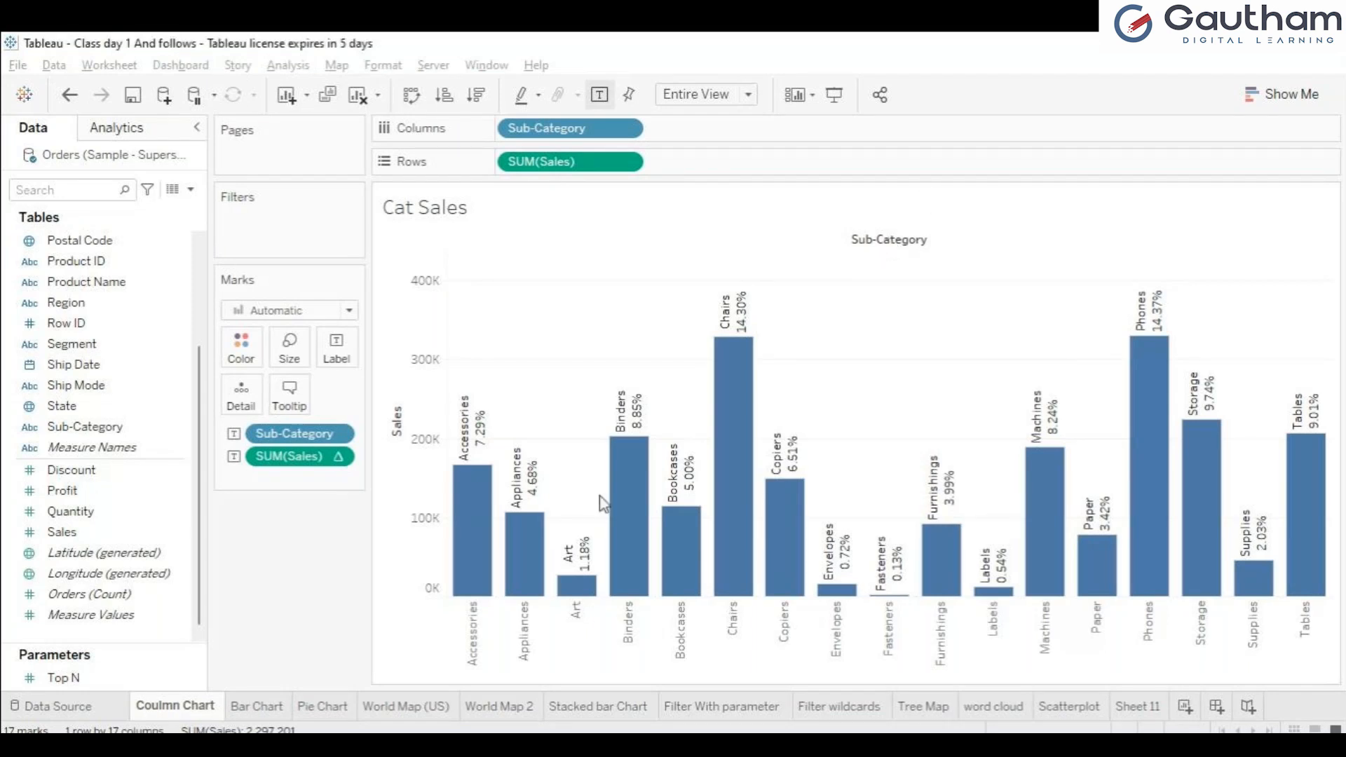
click(416, 710)
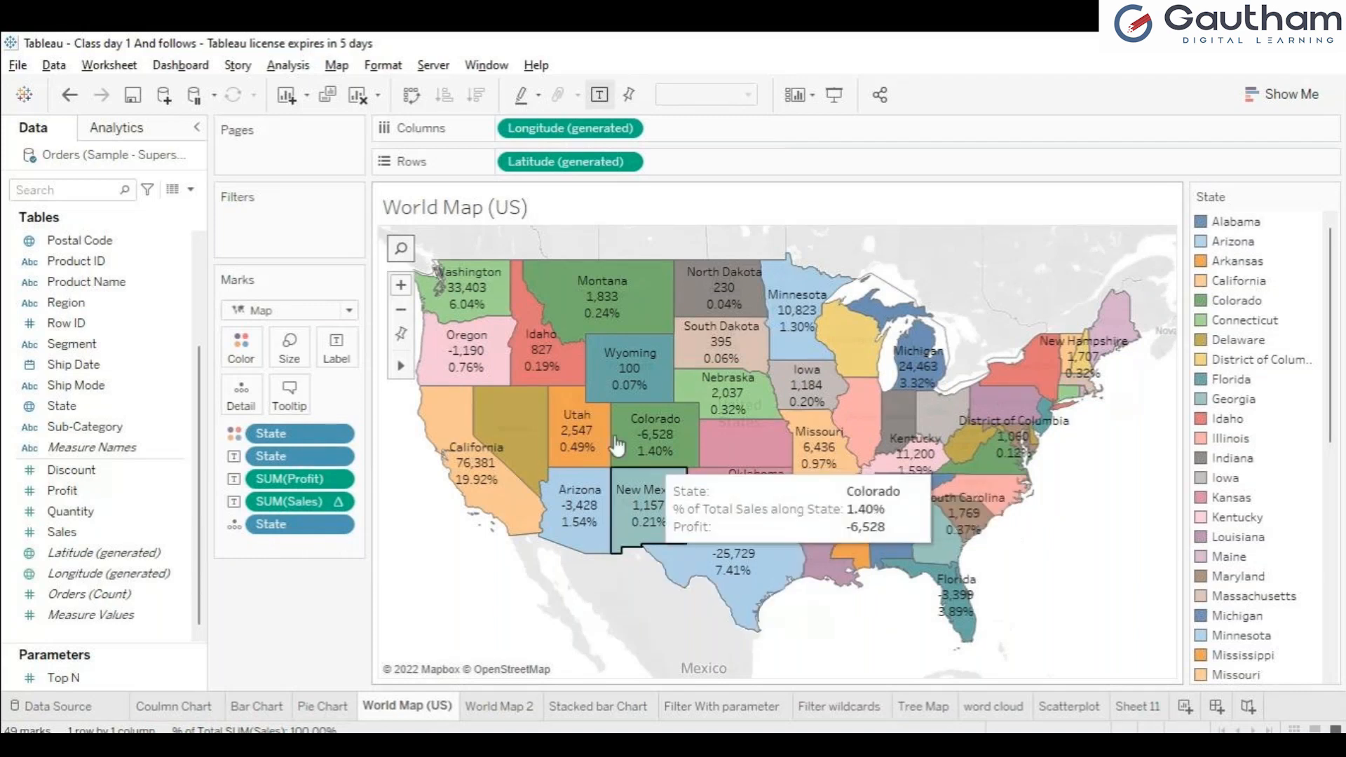
click(573, 718)
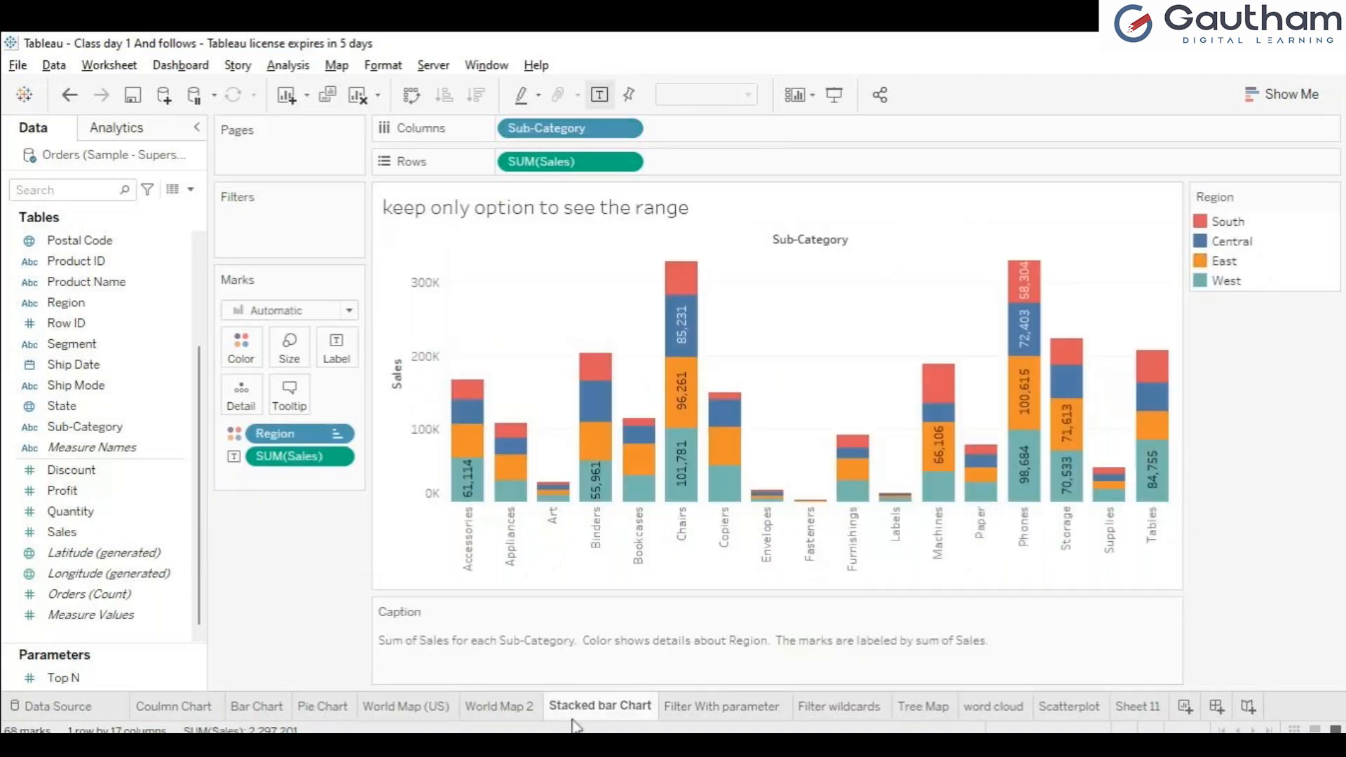
click(404, 712)
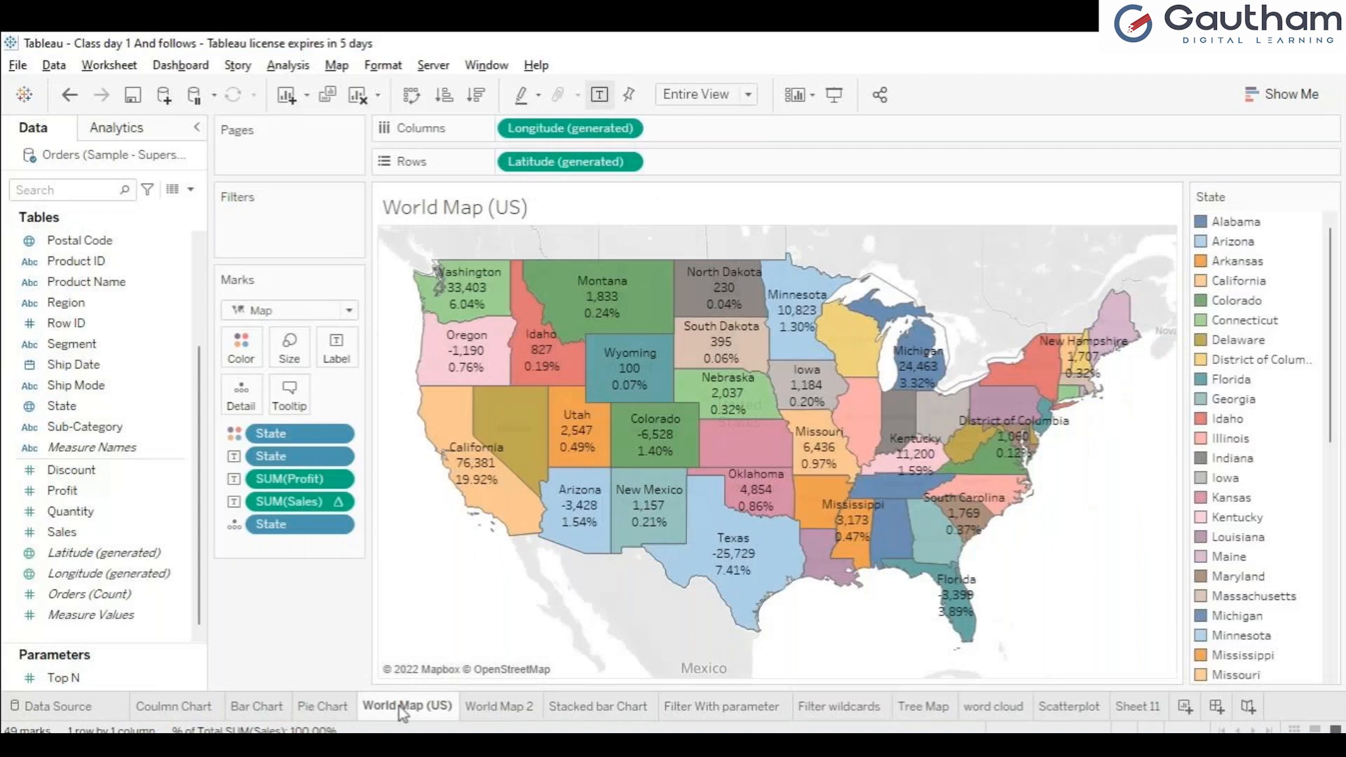
click(603, 706)
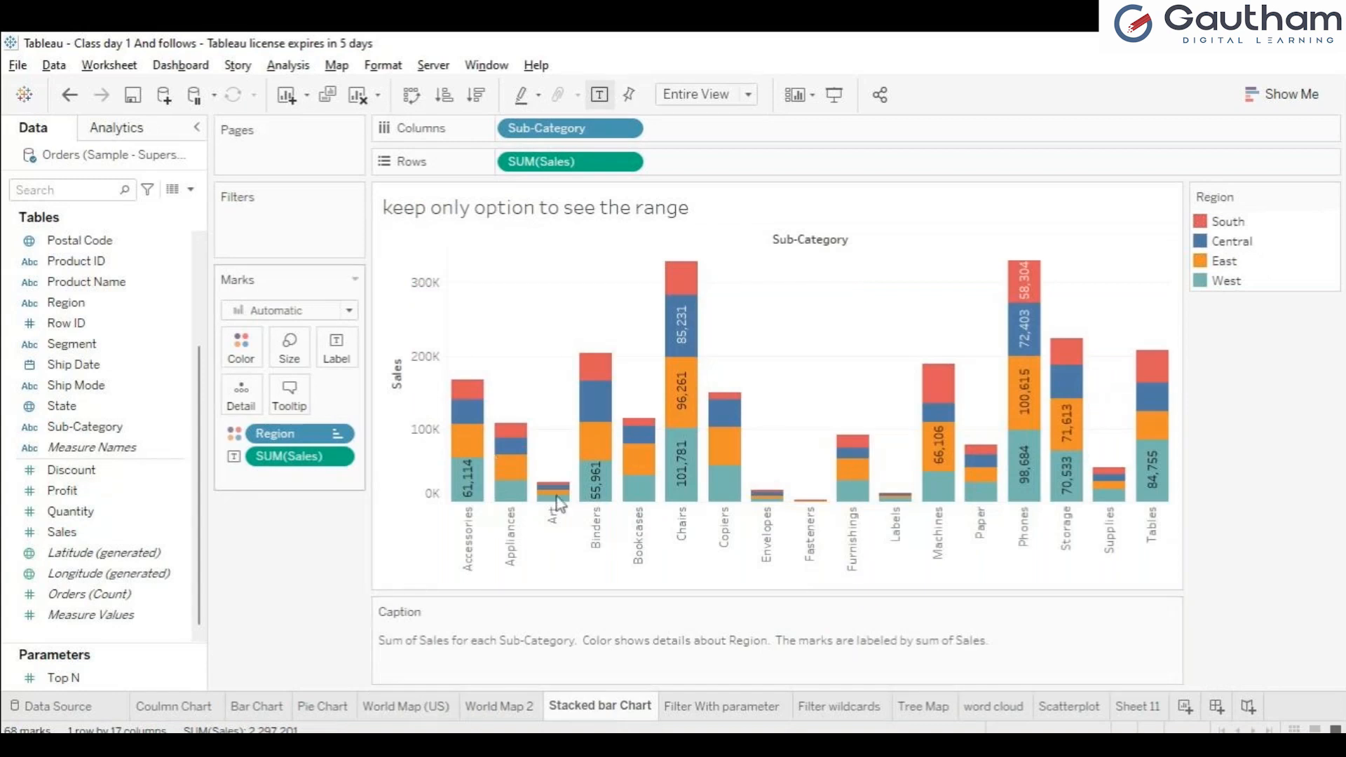
Step: Embed the Stacked bar Chart sheet in the World Map (US) tooltip and check it on Kansas
click(406, 707)
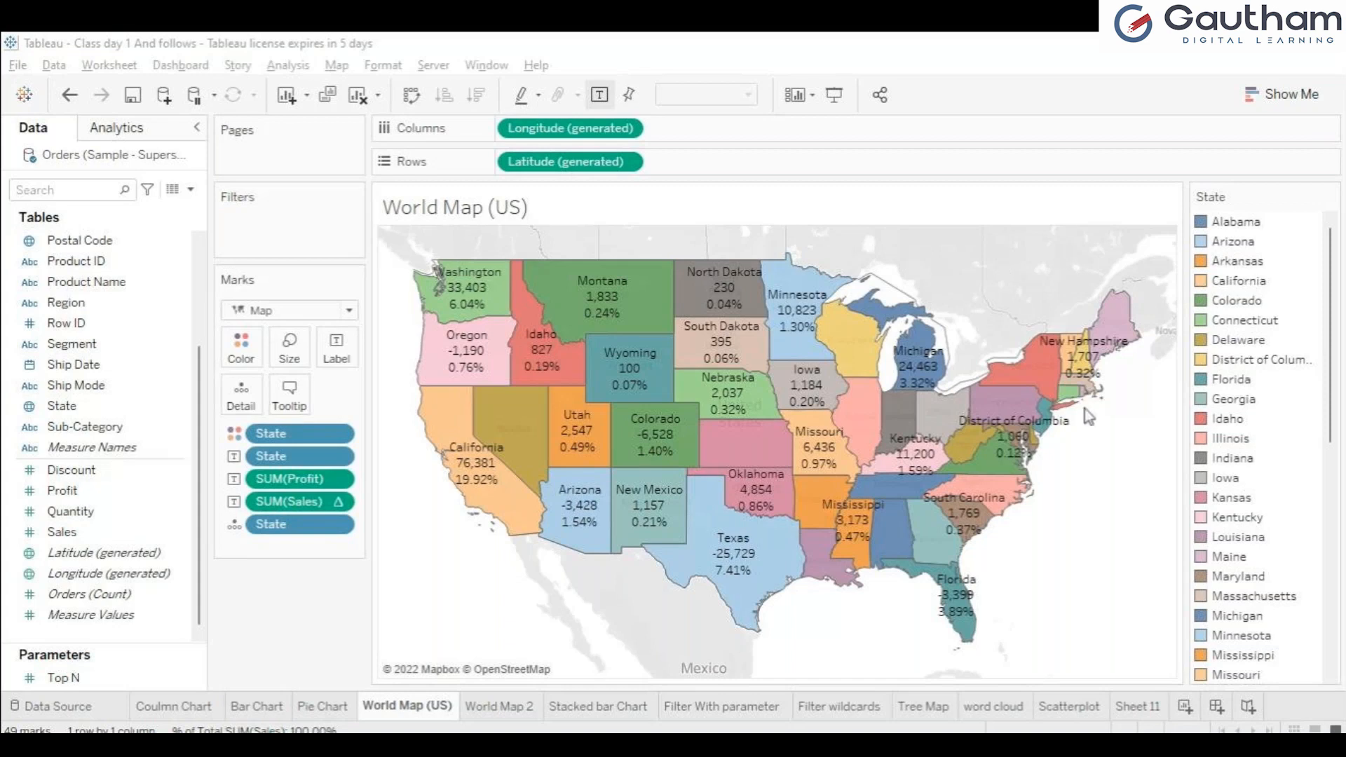
click(833, 560)
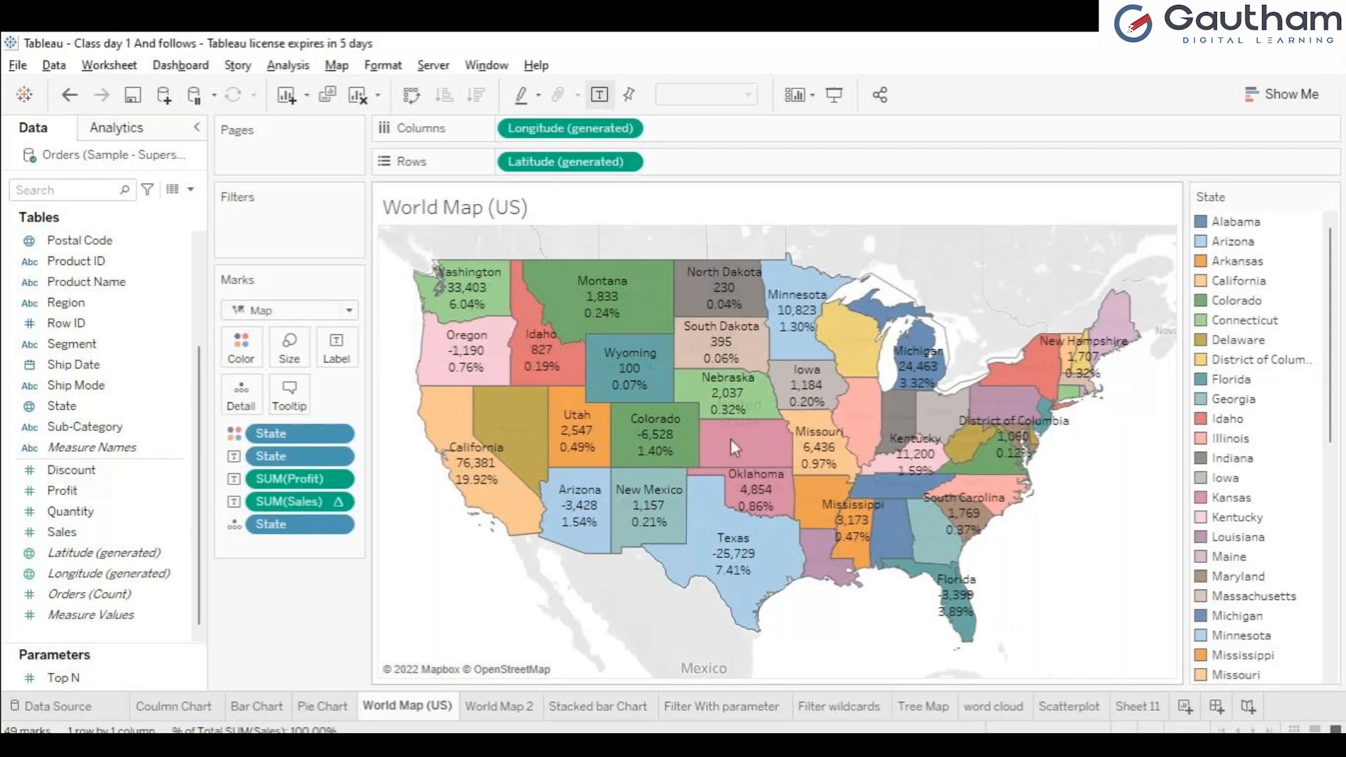
mouse_move(689, 485)
mouse_move(734, 449)
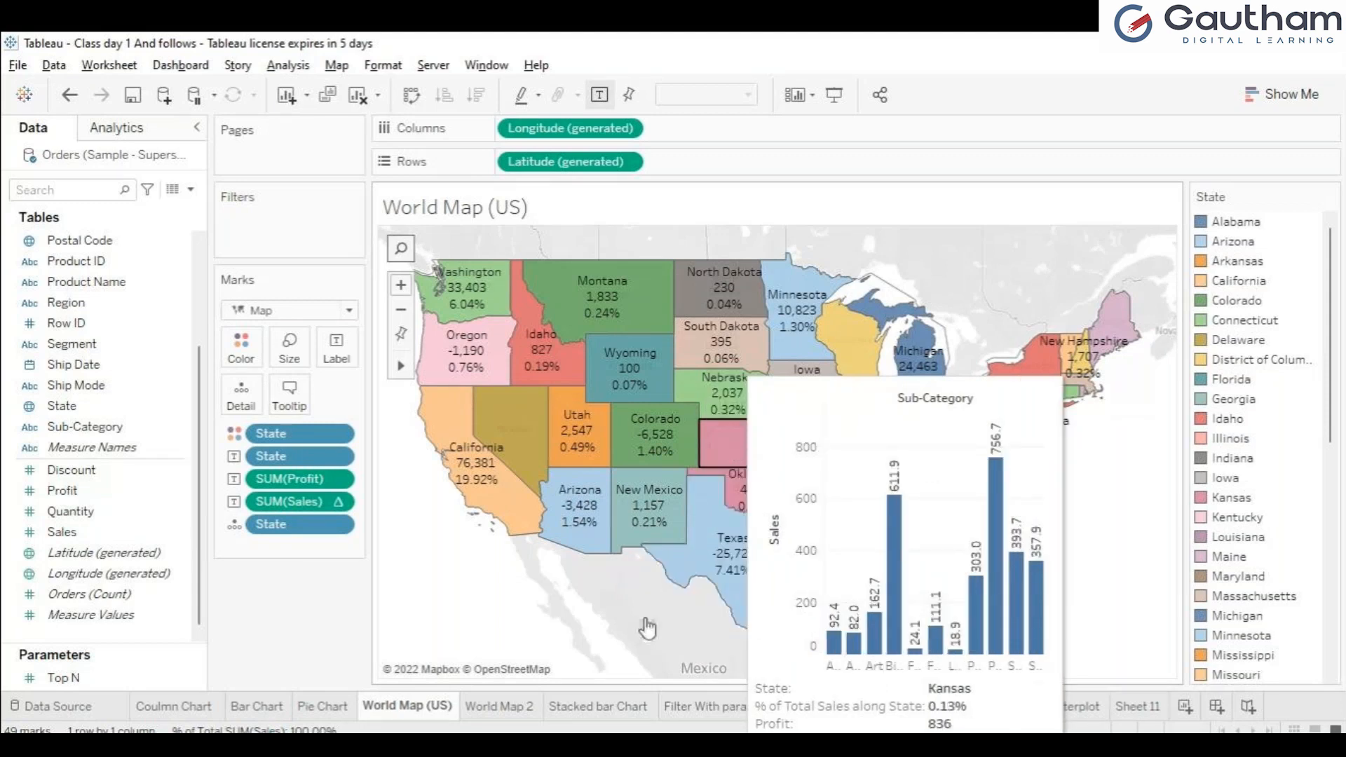
Step: Review the Tooltip (State) filter on the Stacked bar Chart sheet against the World Map (US) sheet
click(608, 706)
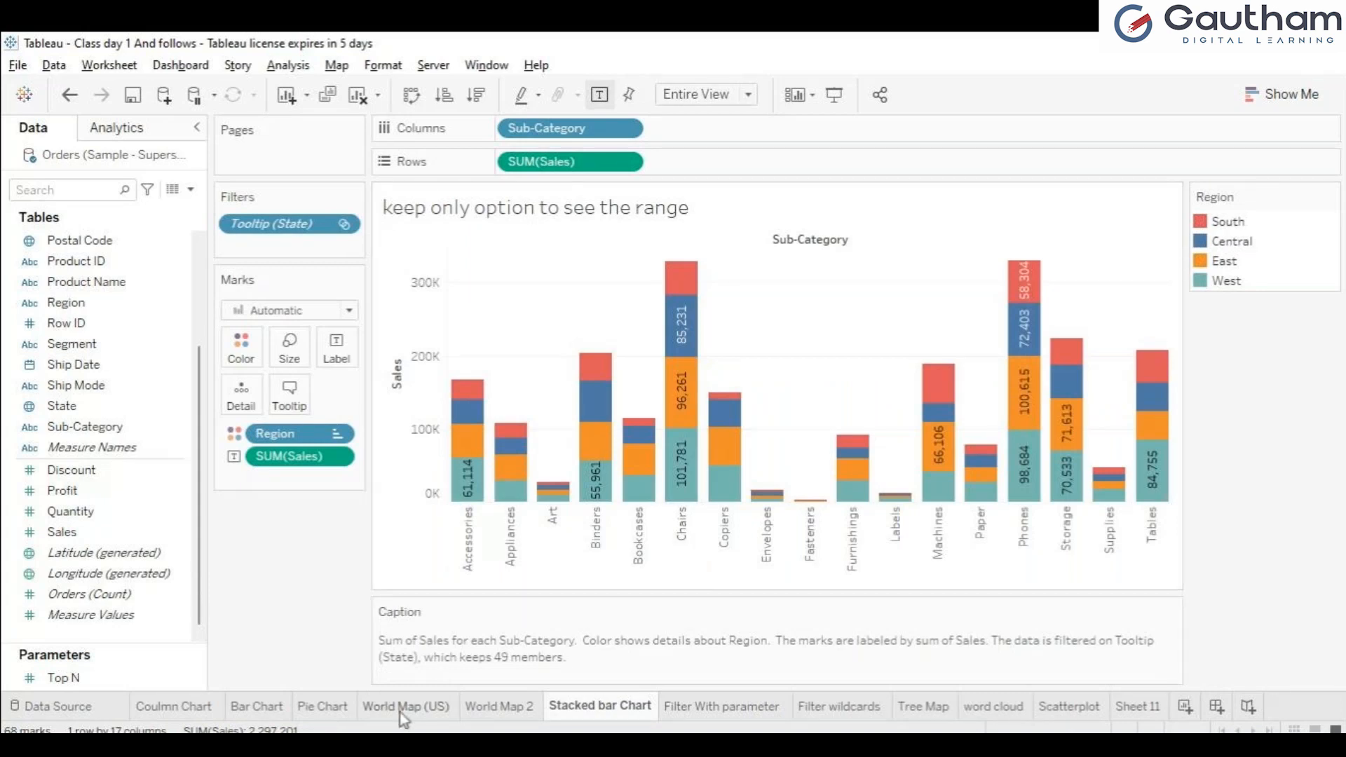
click(405, 708)
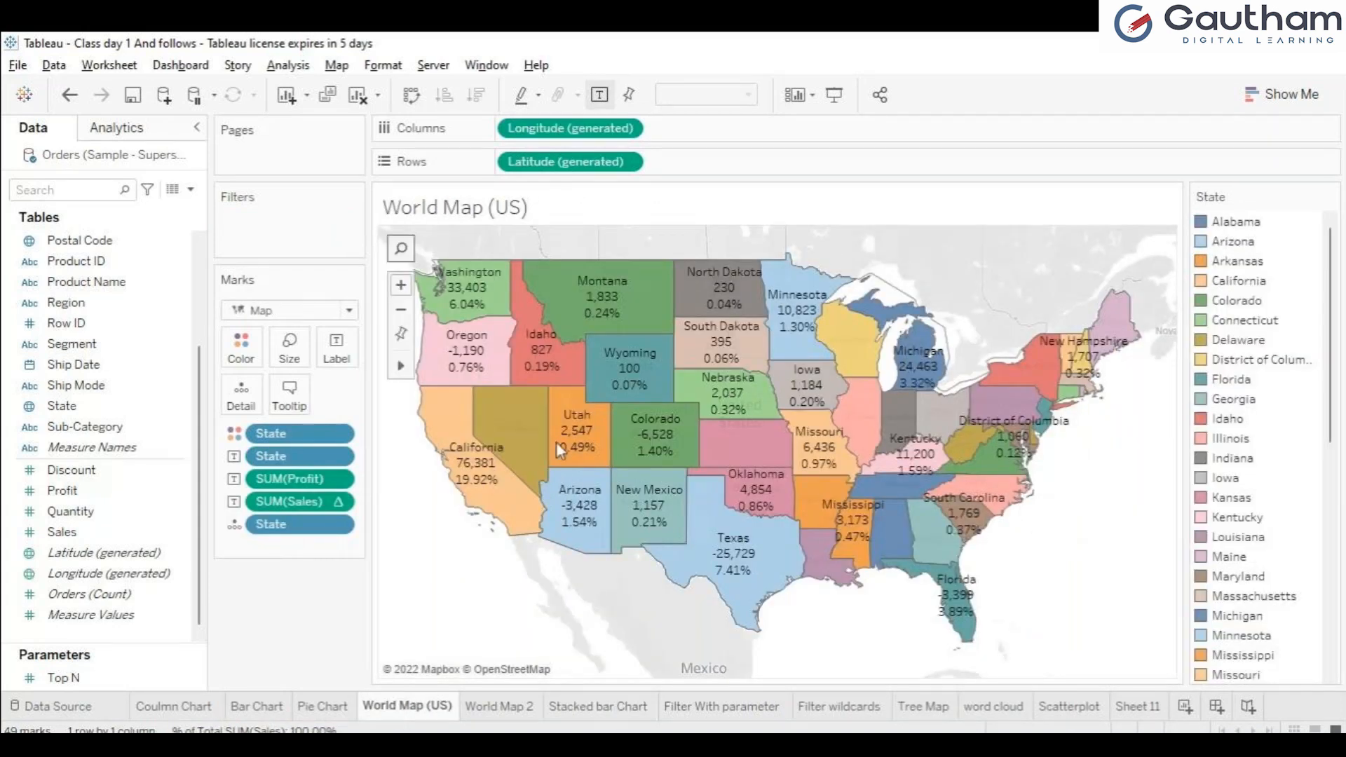
mouse_move(567, 443)
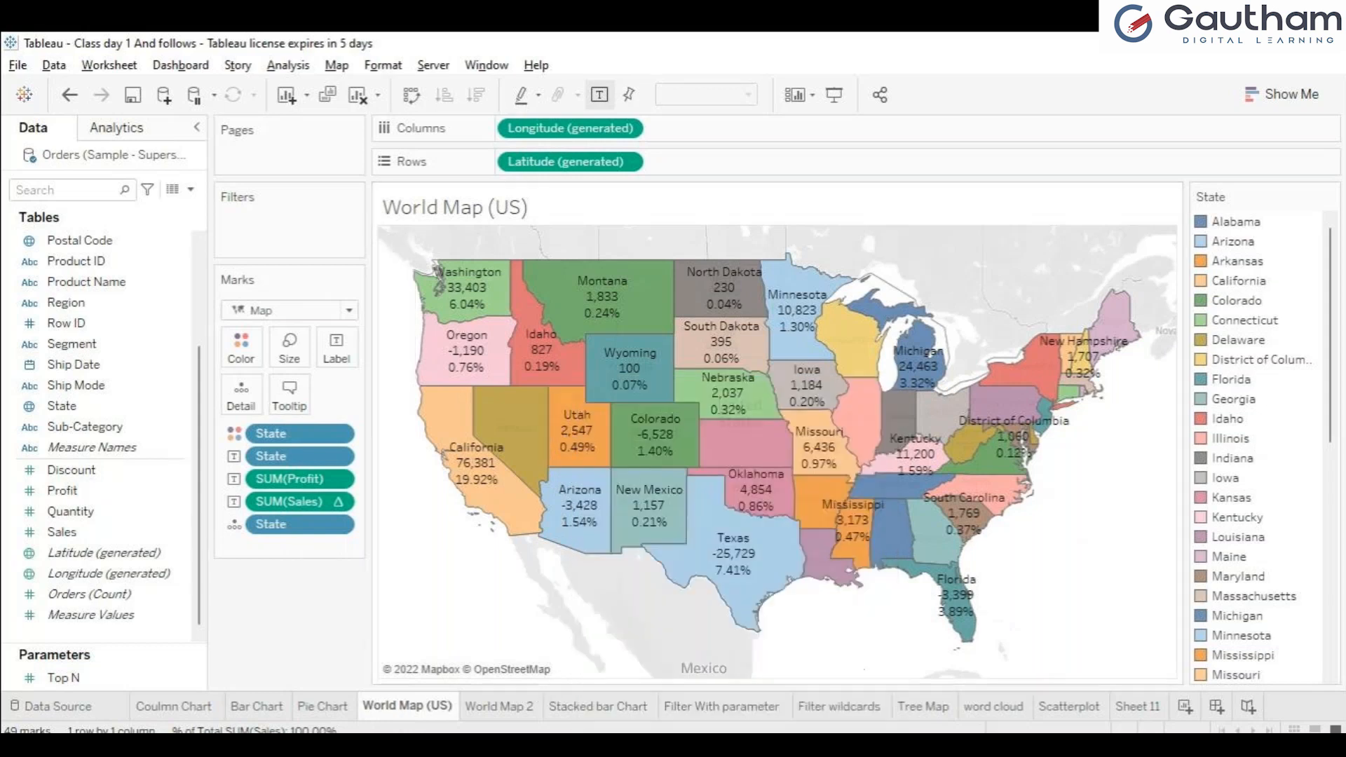
click(615, 708)
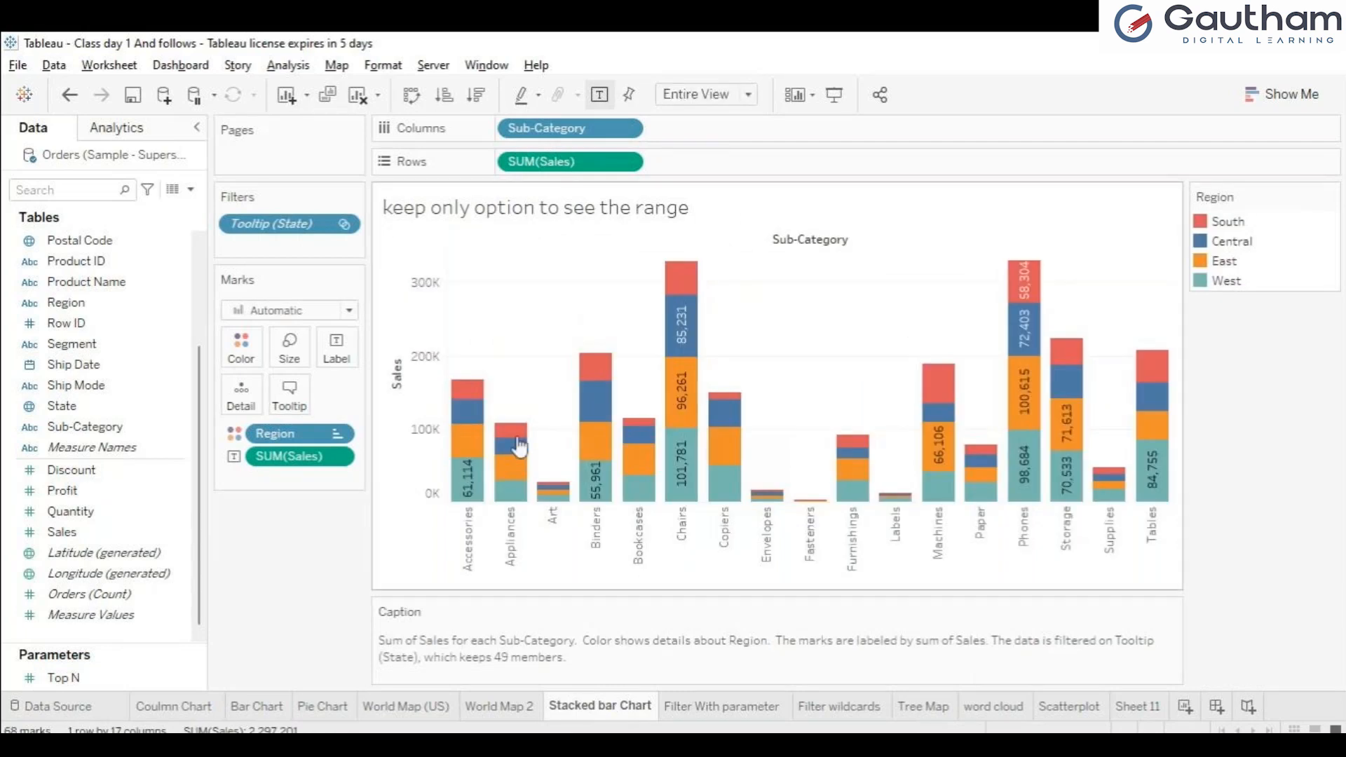
click(407, 707)
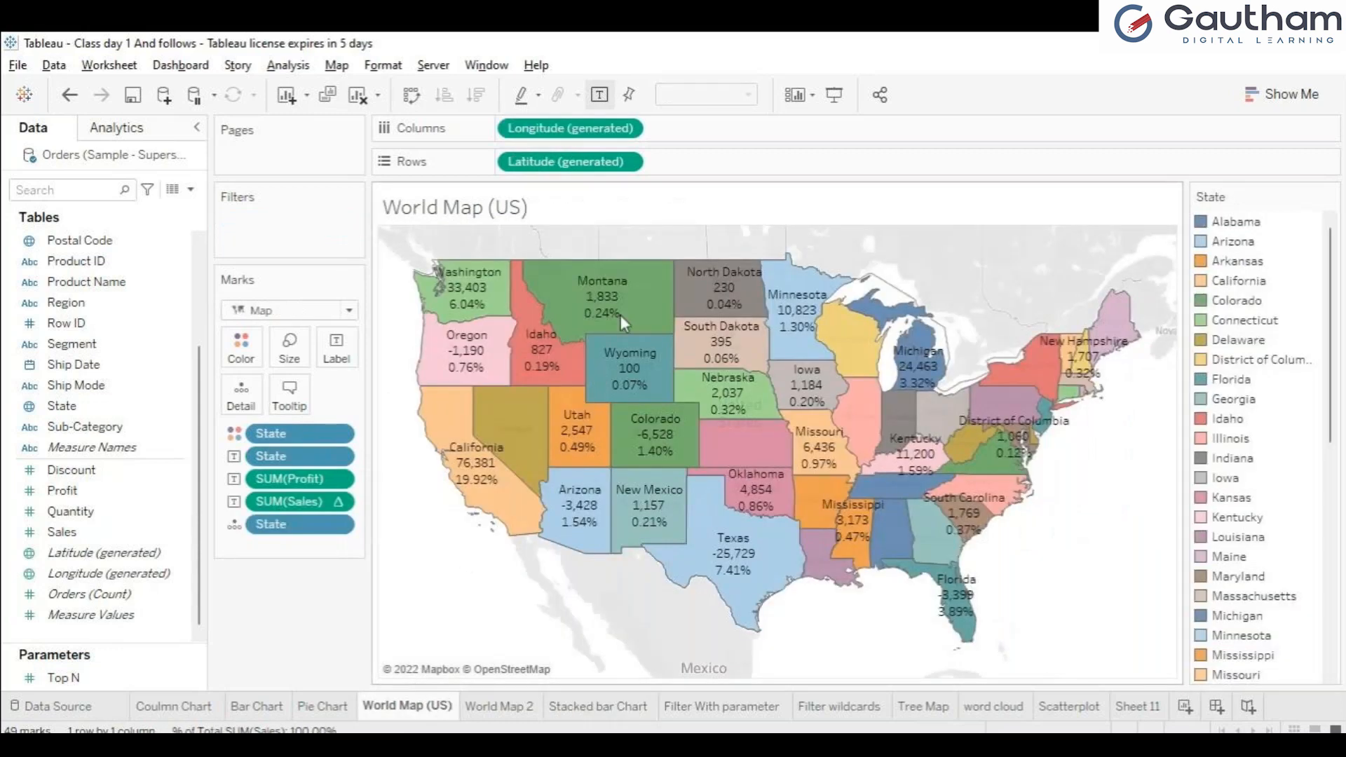
Step: Preview World Map (US) in presentation mode, inspecting the chart tooltips of states such as Utah, Idaho and Illinois, and exit
mouse_move(622, 321)
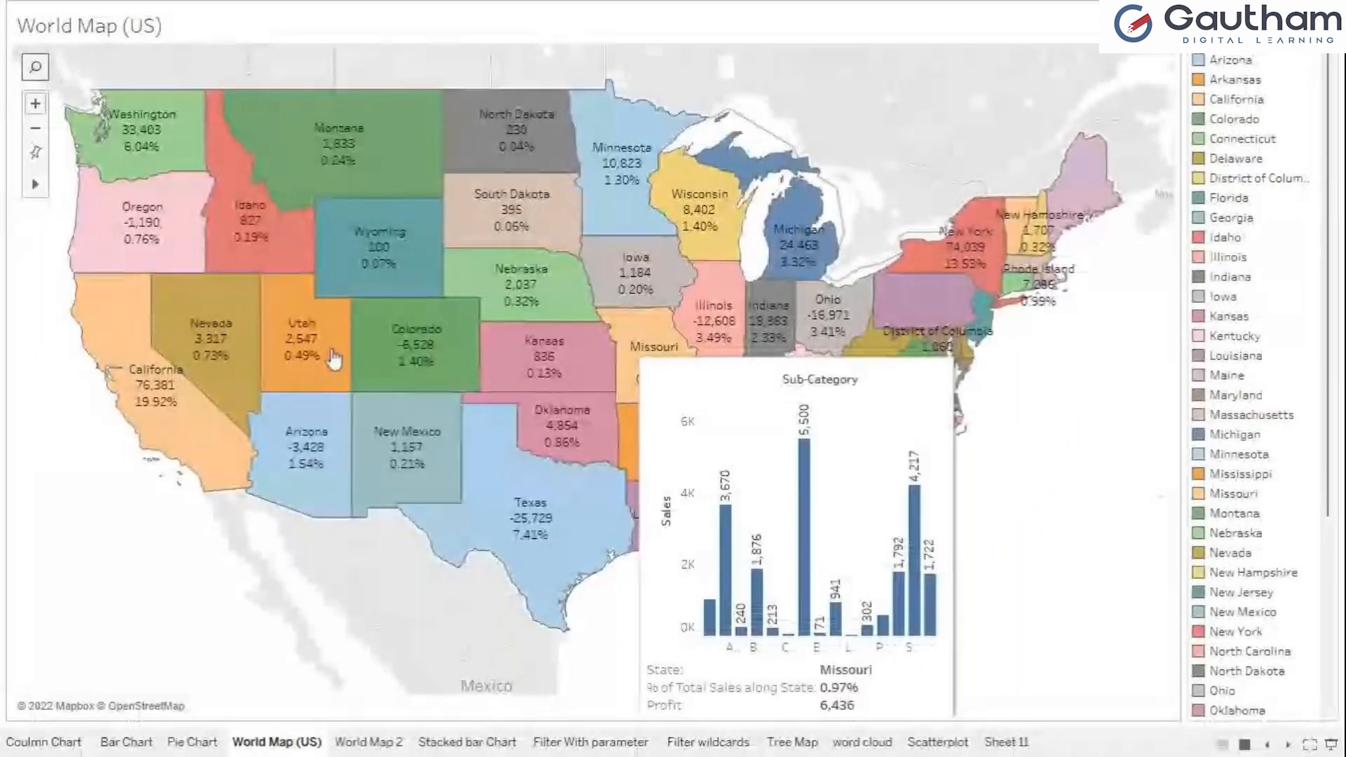
mouse_move(335, 359)
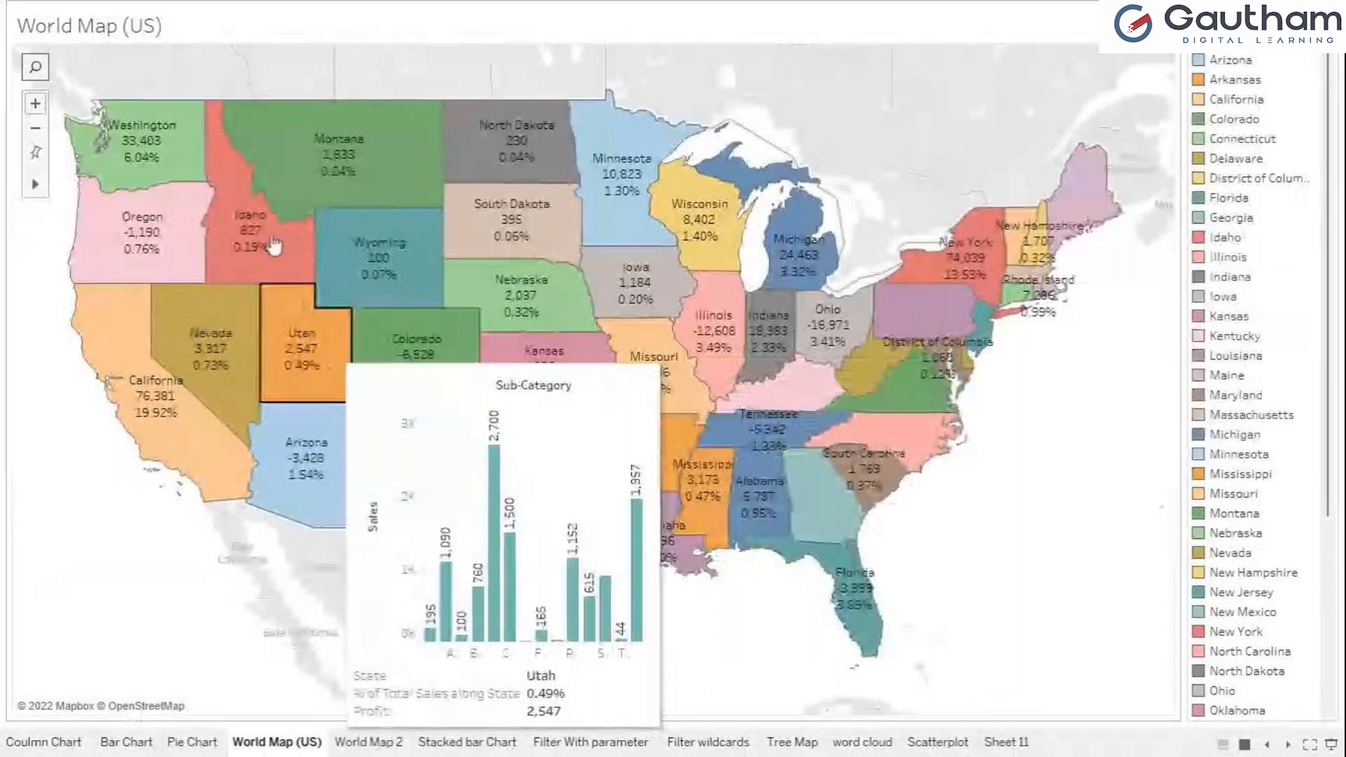
mouse_move(273, 245)
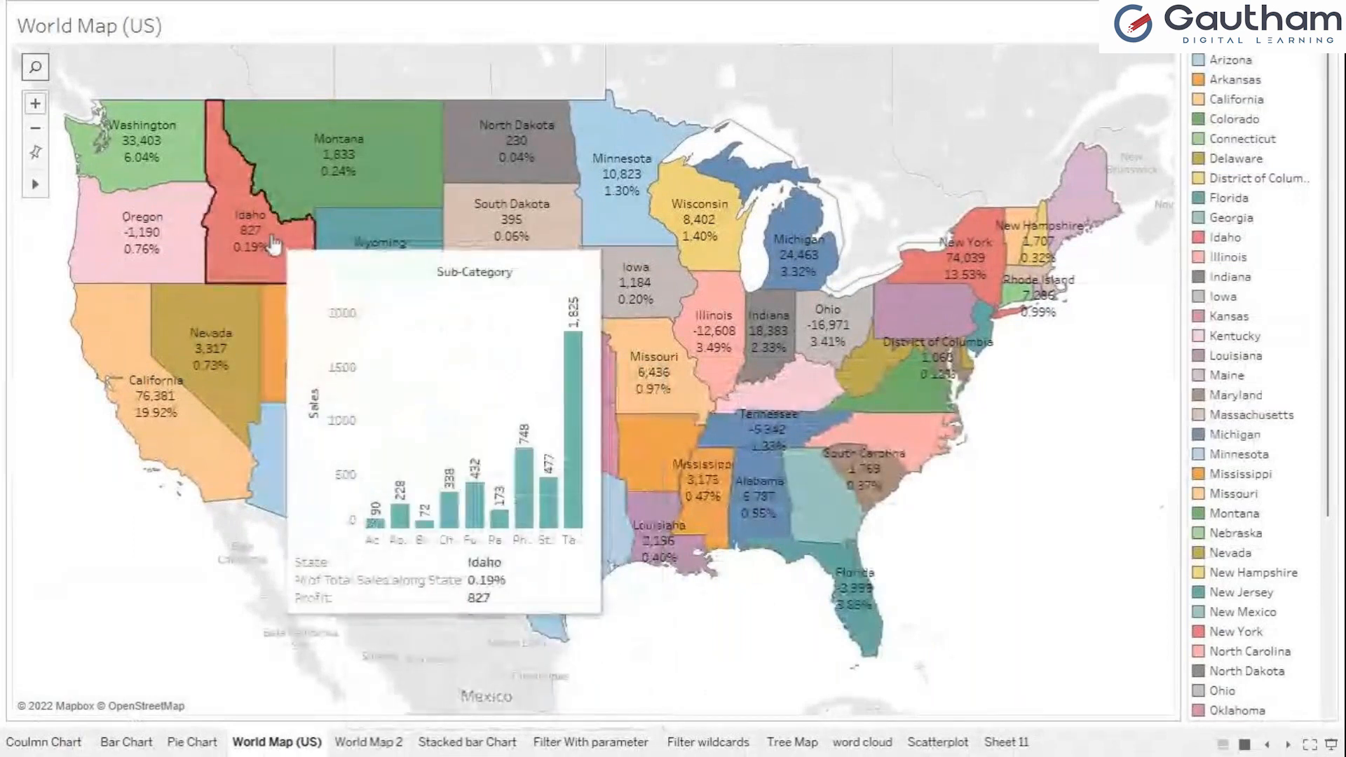
mouse_move(320, 178)
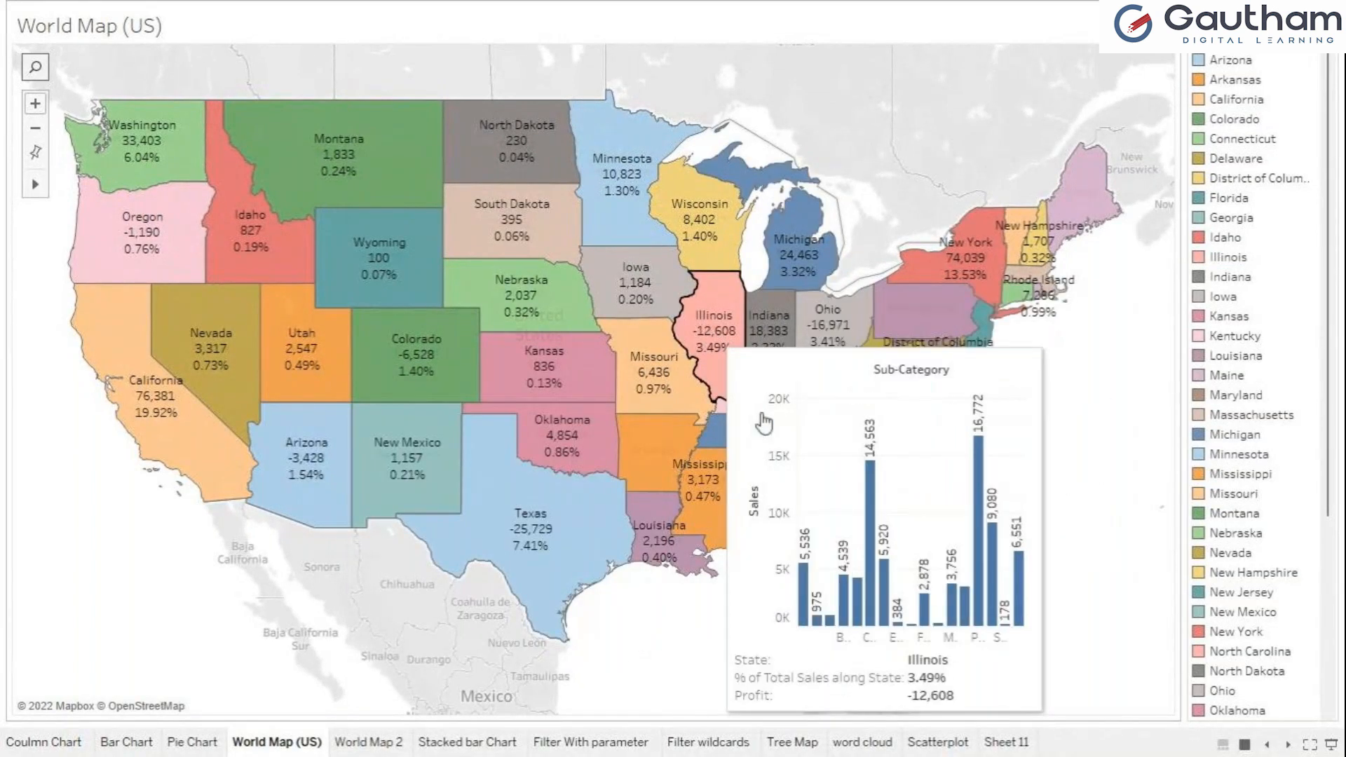
key(Escape)
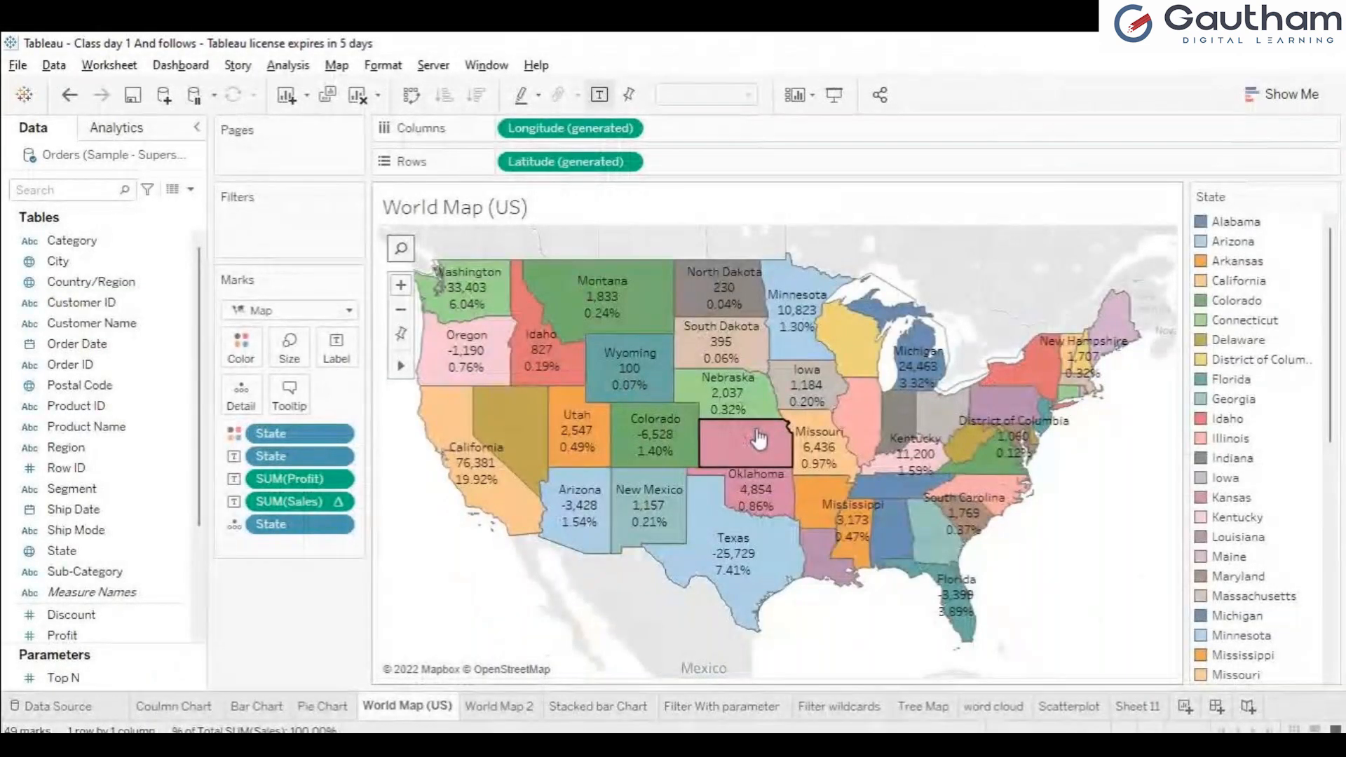
Step: Enlarge the embedded stacked bar chart in the World Map (US) tooltip
mouse_move(760, 438)
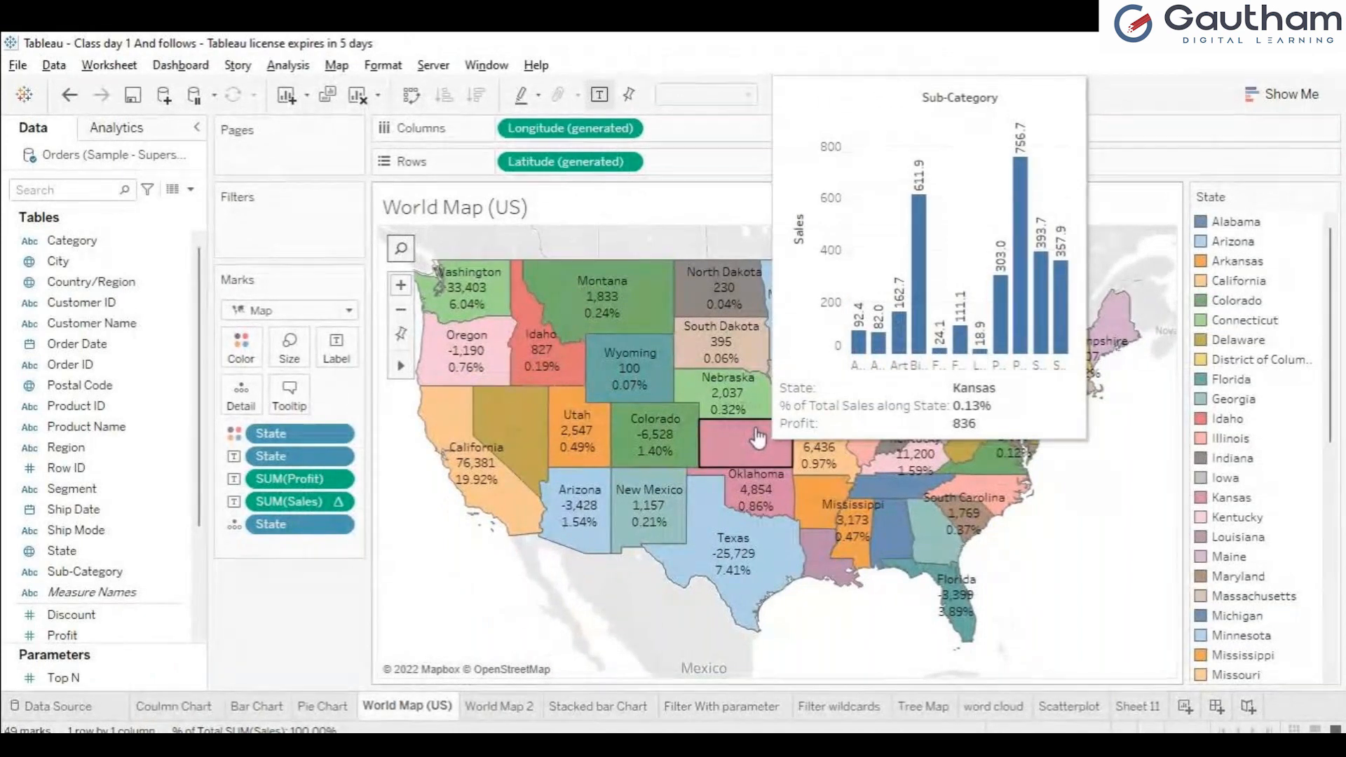
click(286, 403)
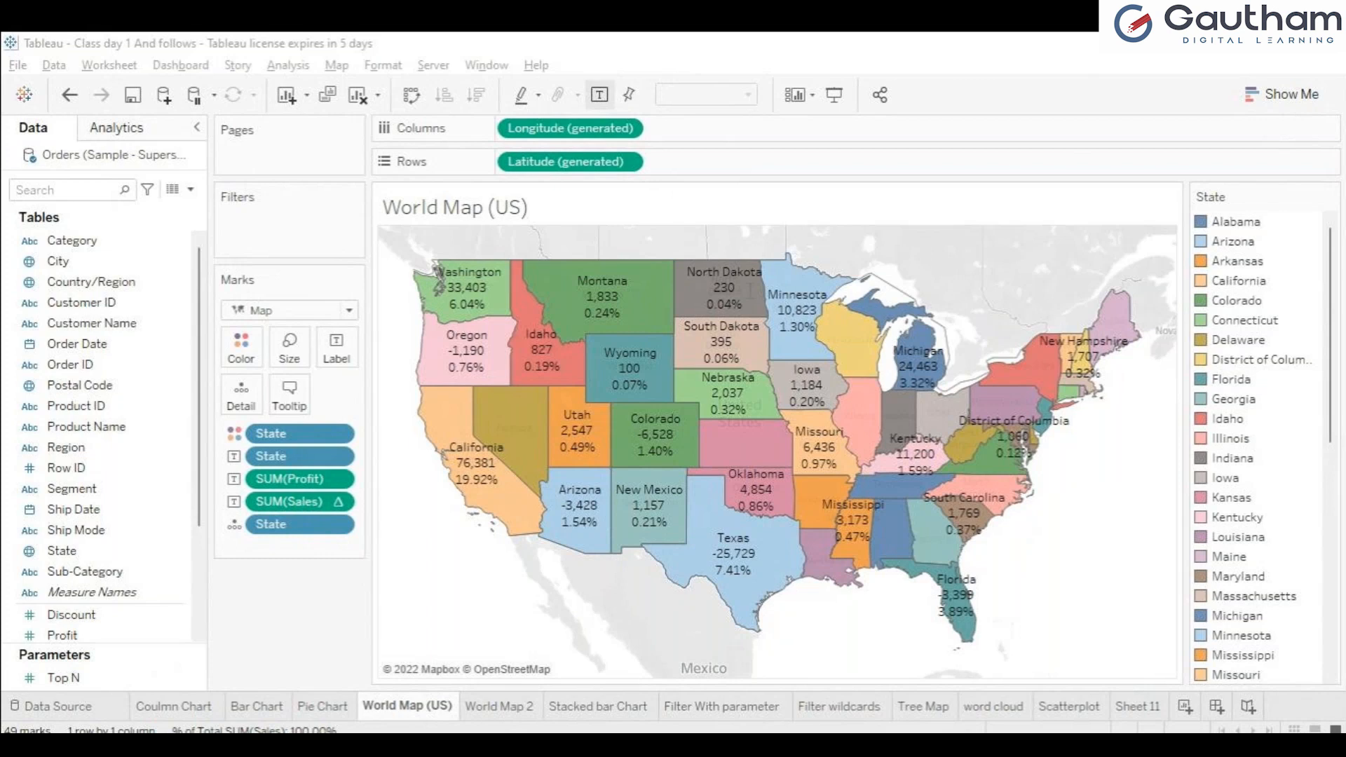
click(806, 565)
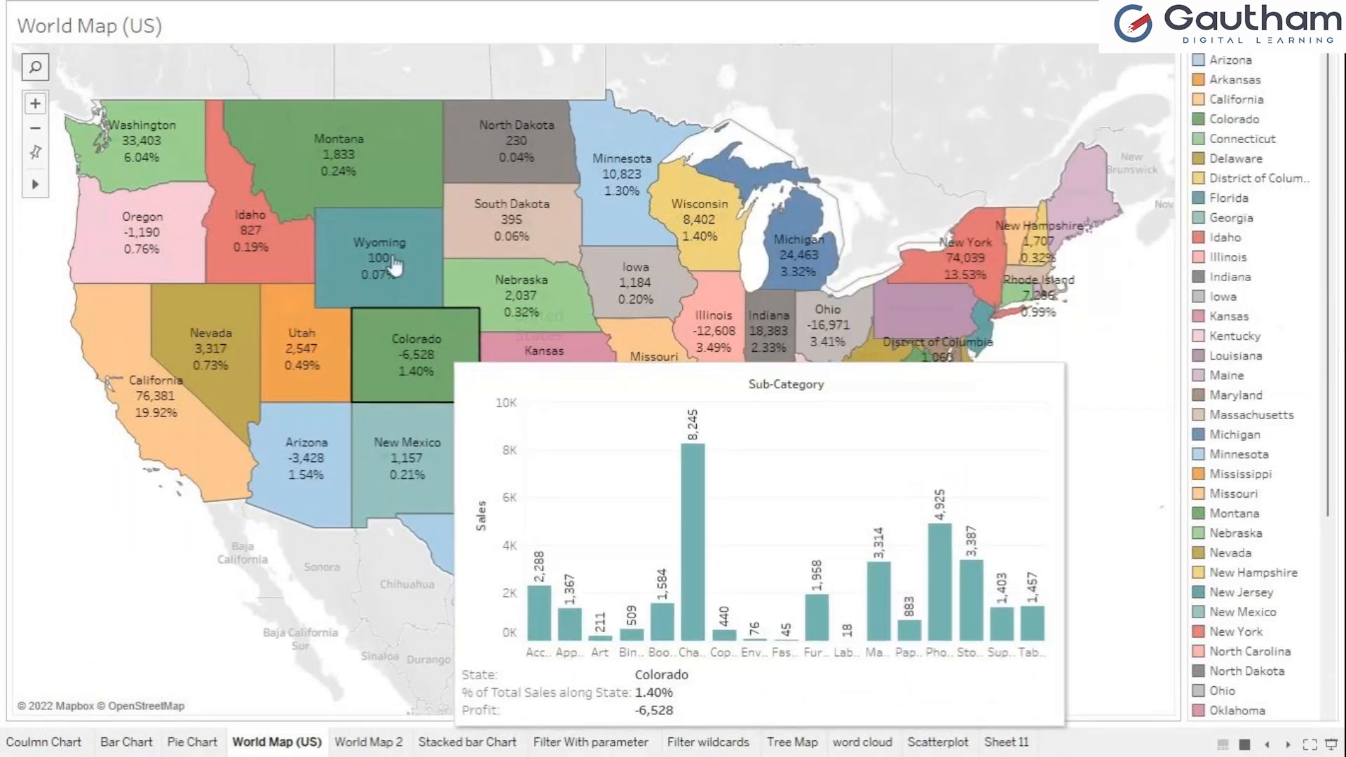
Step: Inspect the enlarged chart tooltips for Wyoming and Montana in presentation mode, highlight Montana and Colorado, and clear the selection
mouse_move(395, 266)
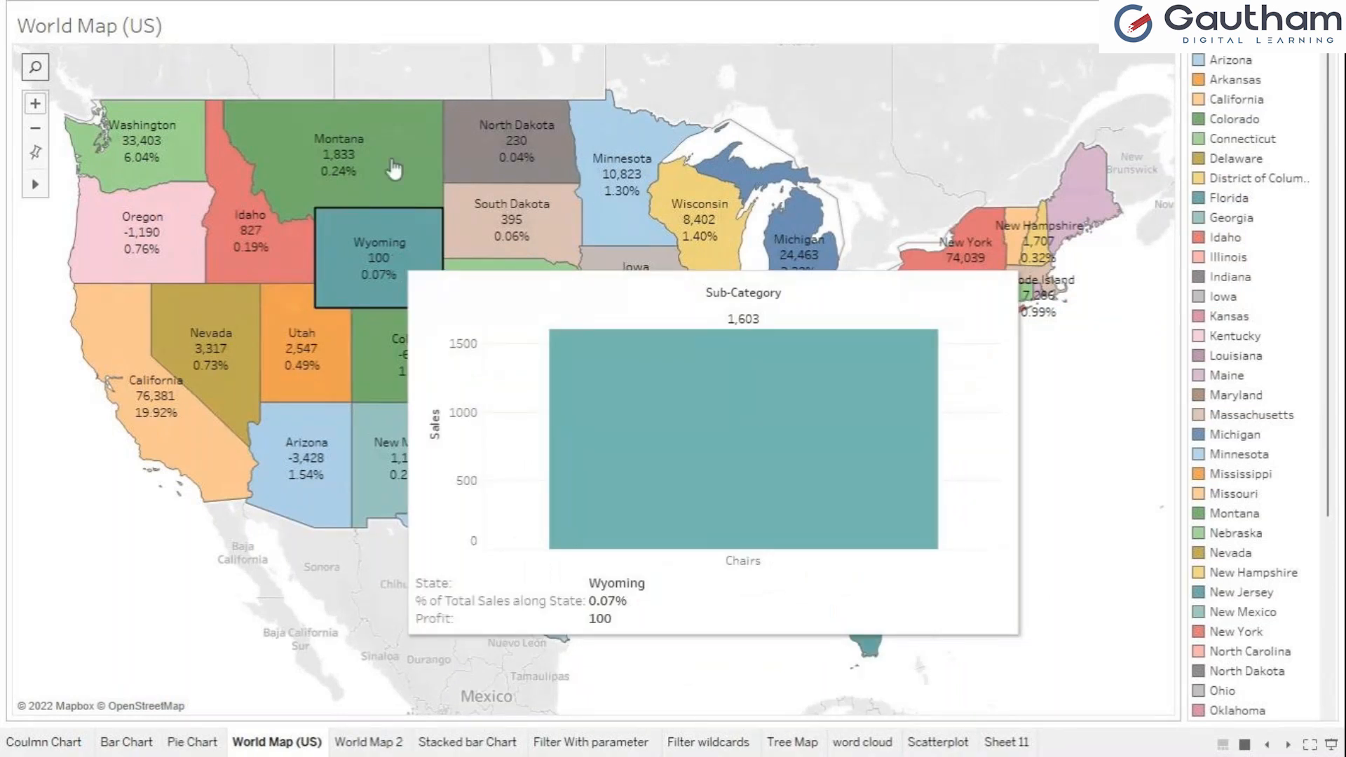
mouse_move(395, 168)
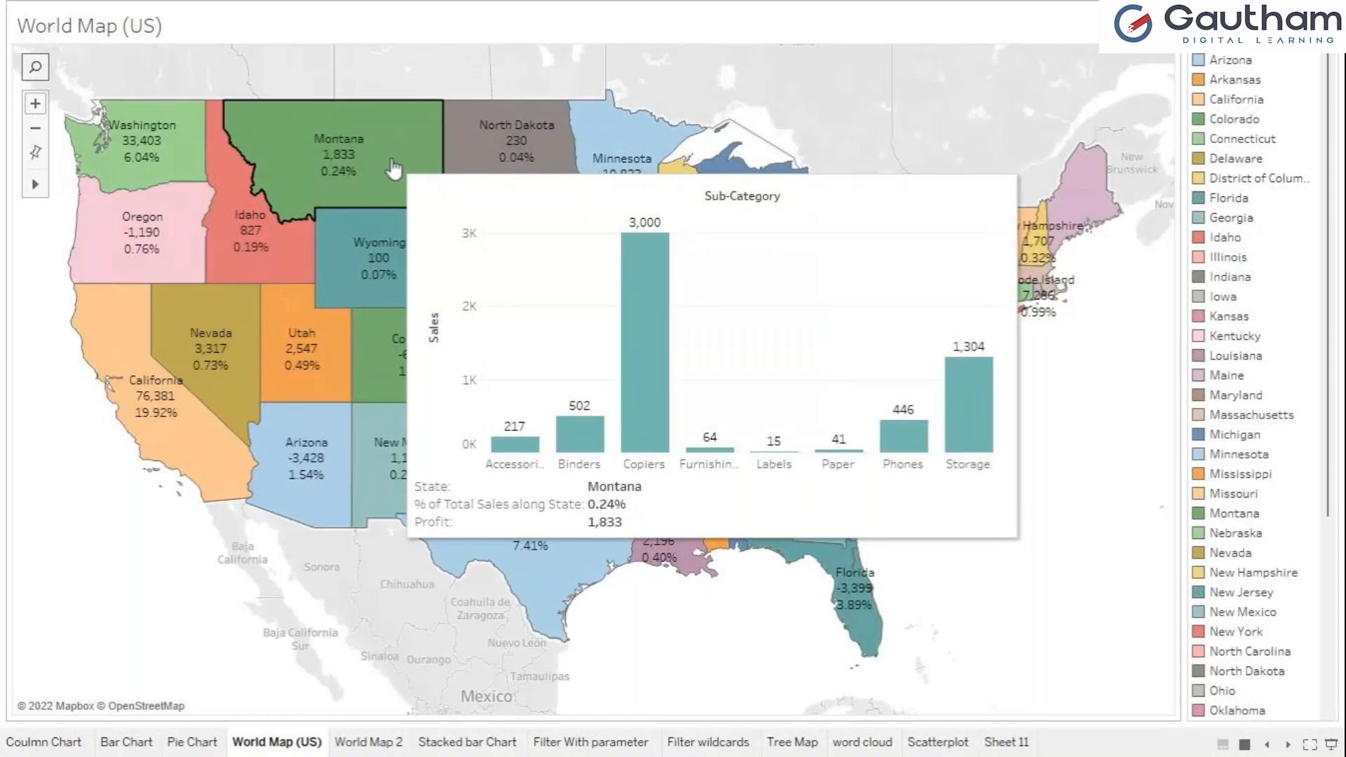
click(395, 168)
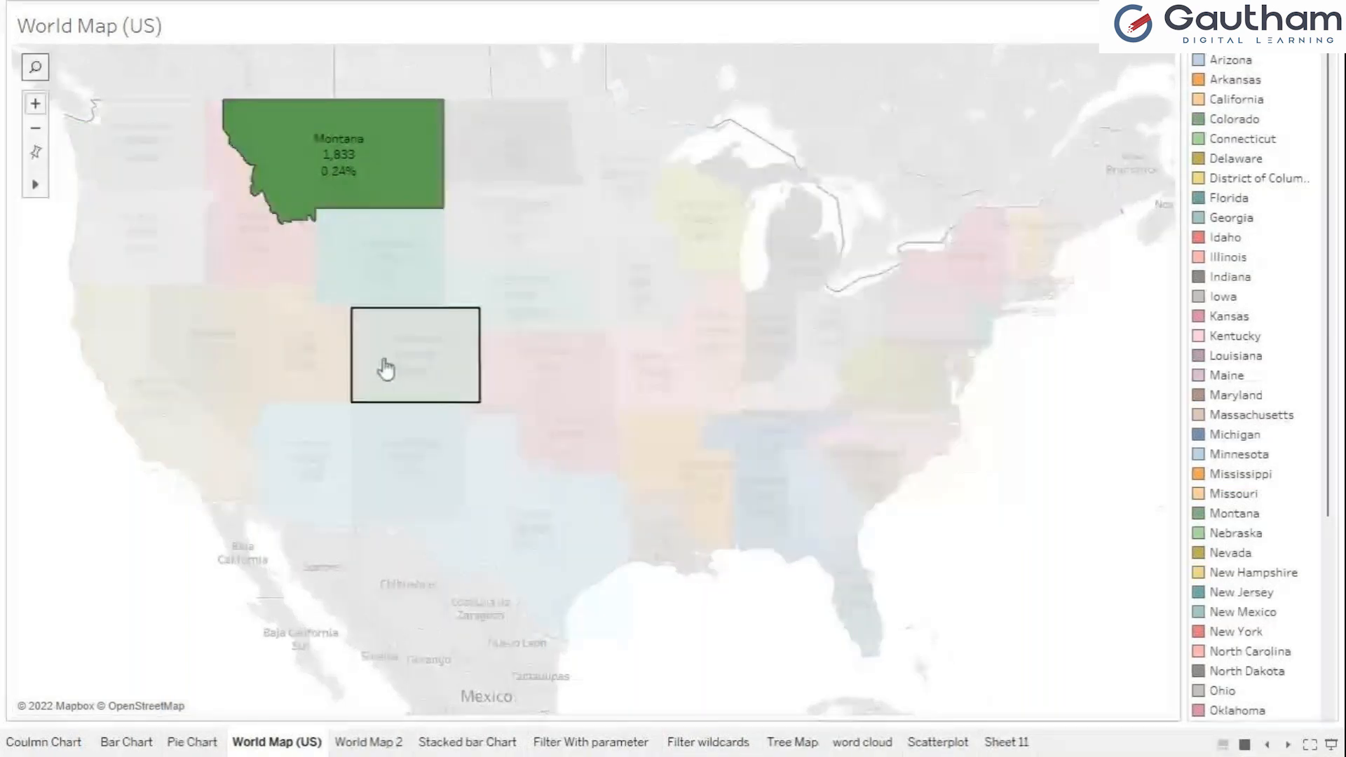
click(387, 366)
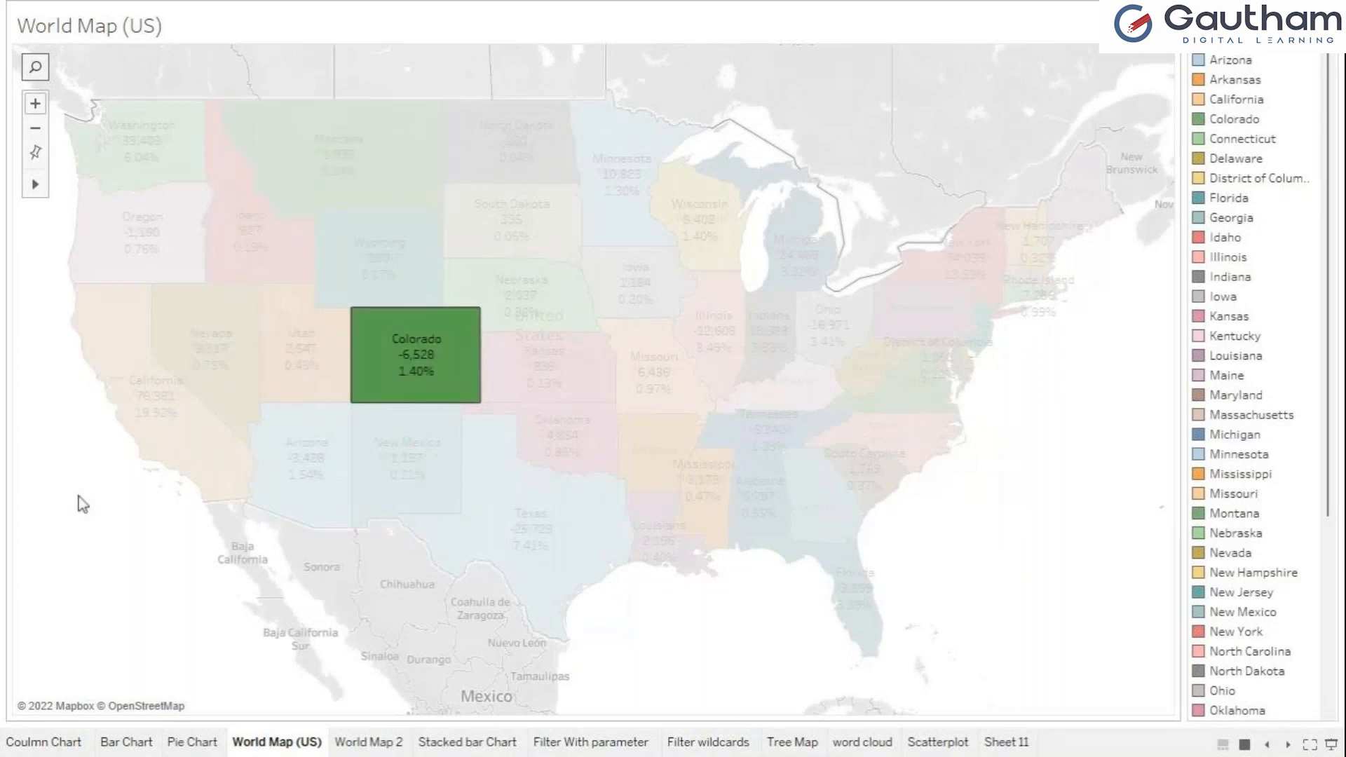
click(434, 356)
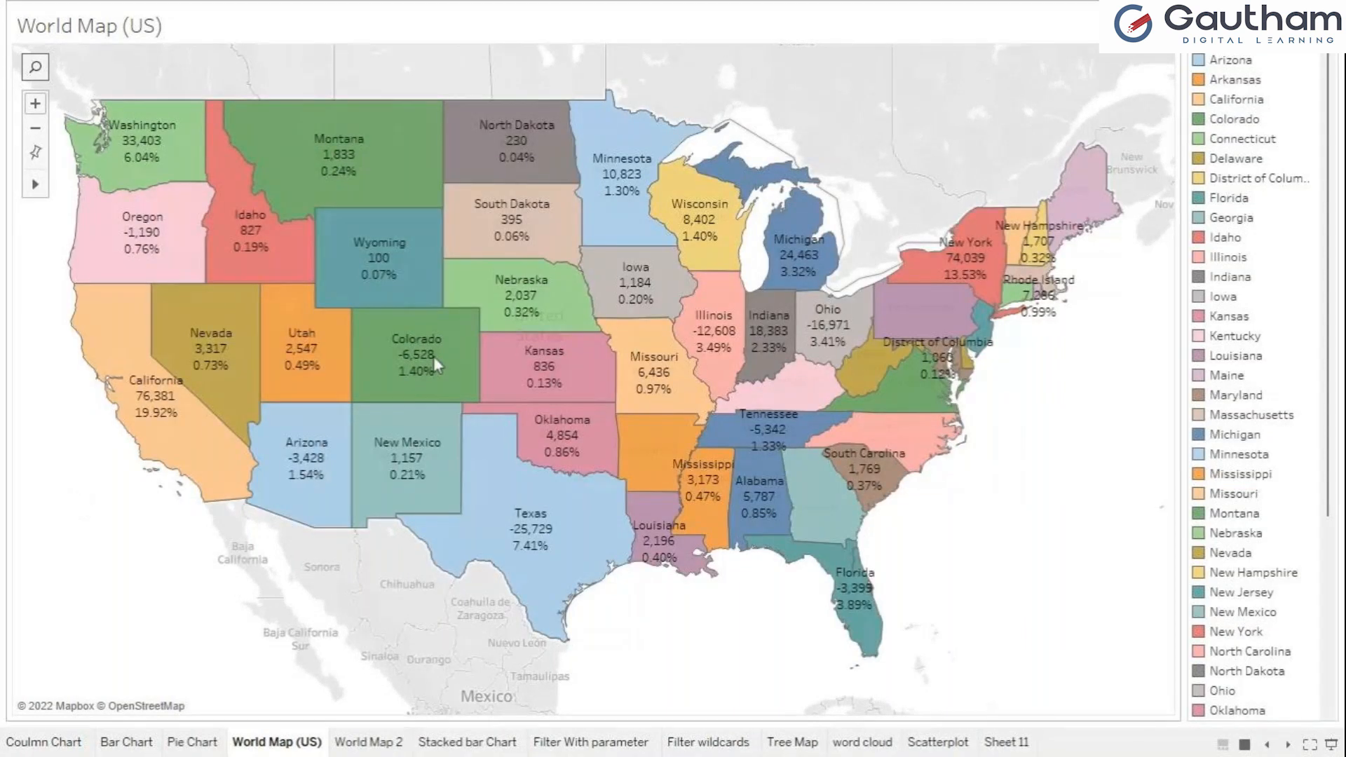
Step: Keep only North Dakota on World Map (US), and remove the State filter this creates
mouse_move(433, 356)
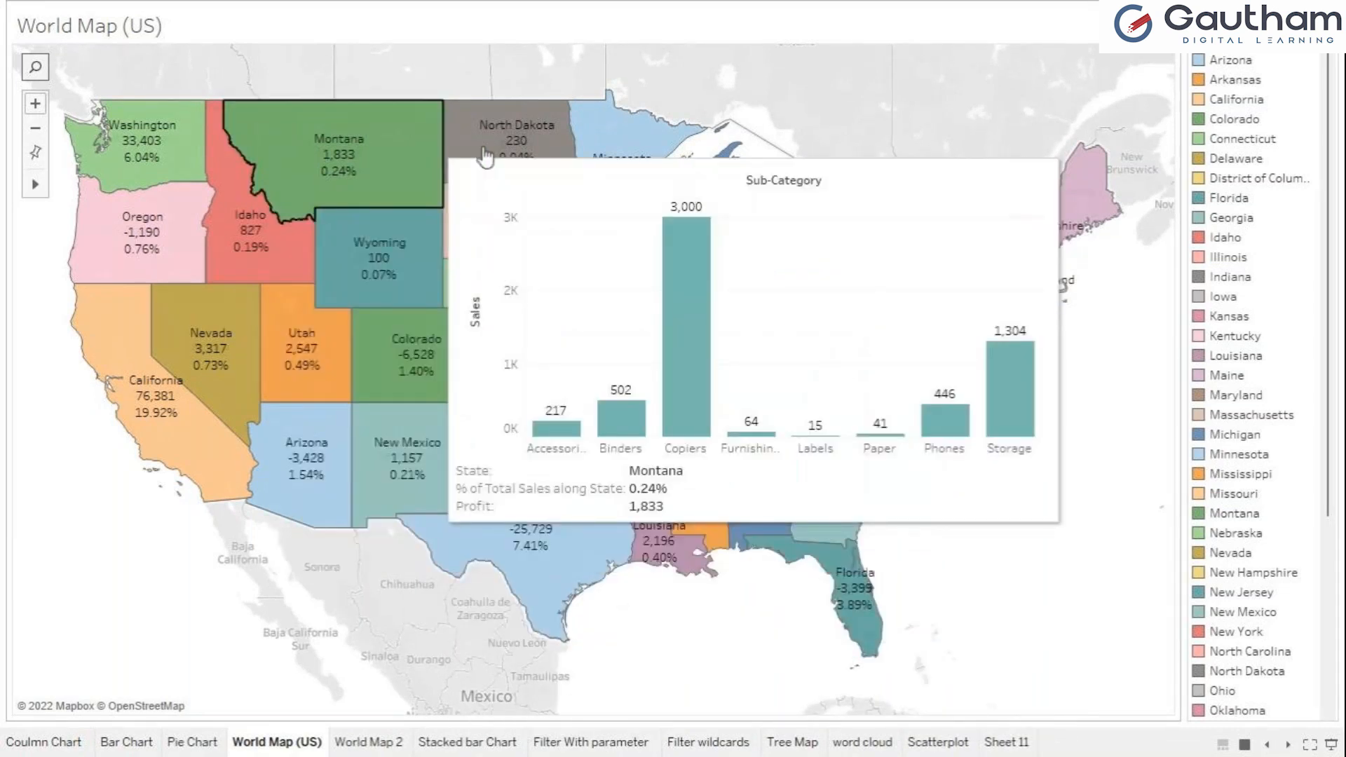
mouse_move(485, 157)
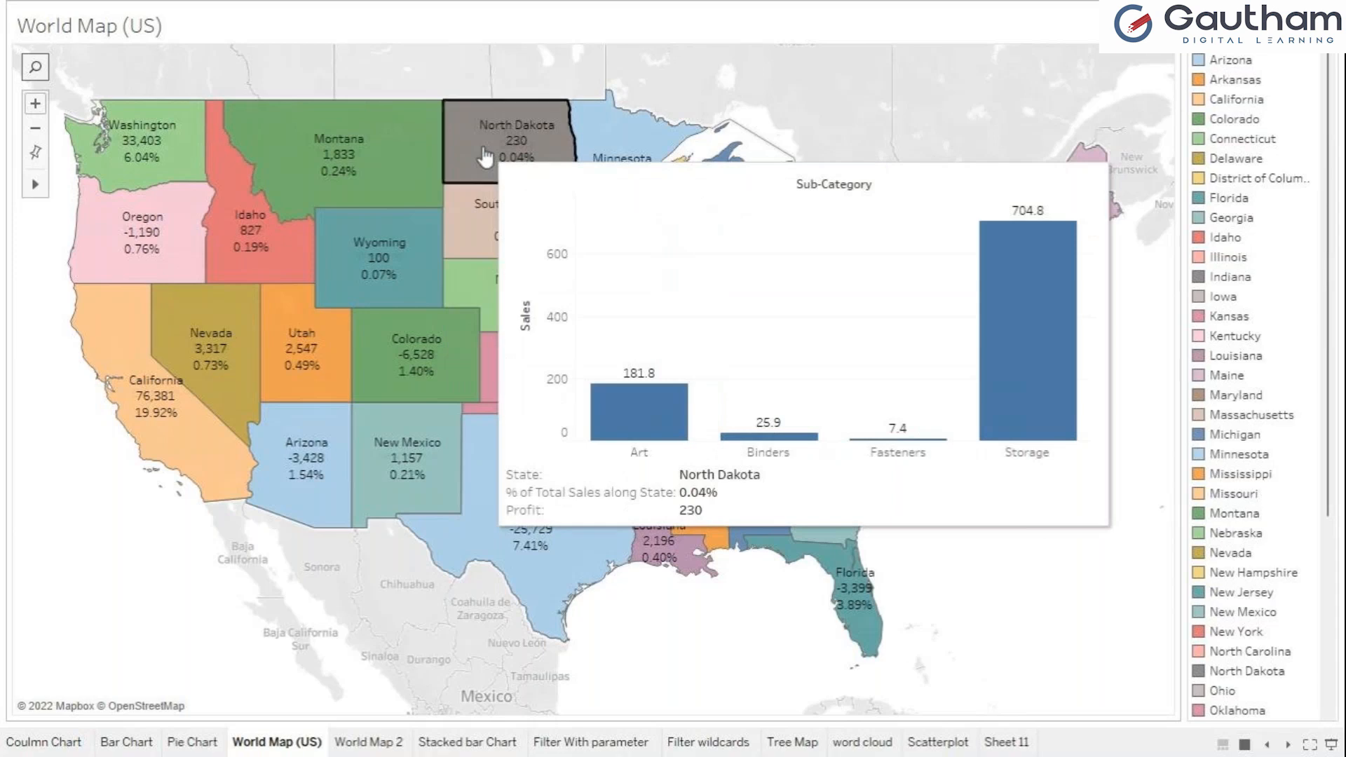
click(485, 157)
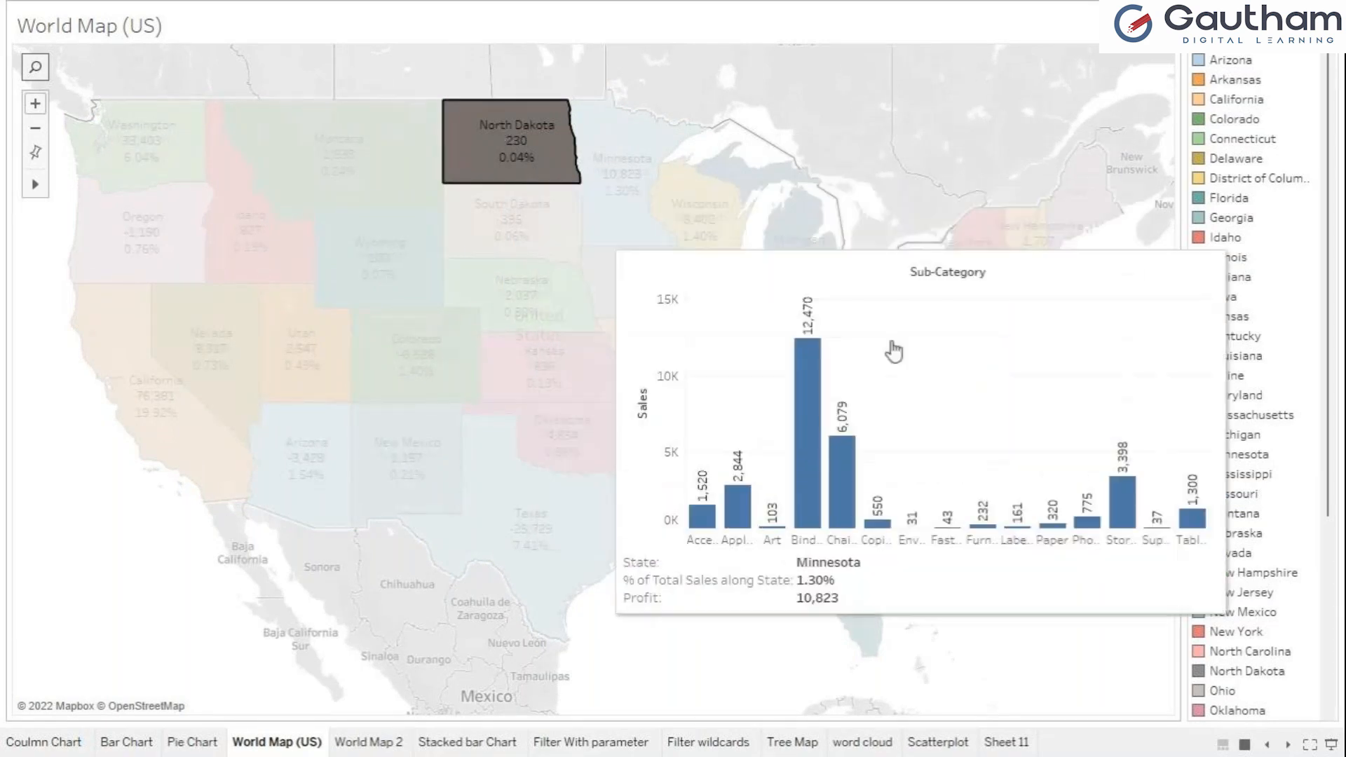
mouse_move(561, 153)
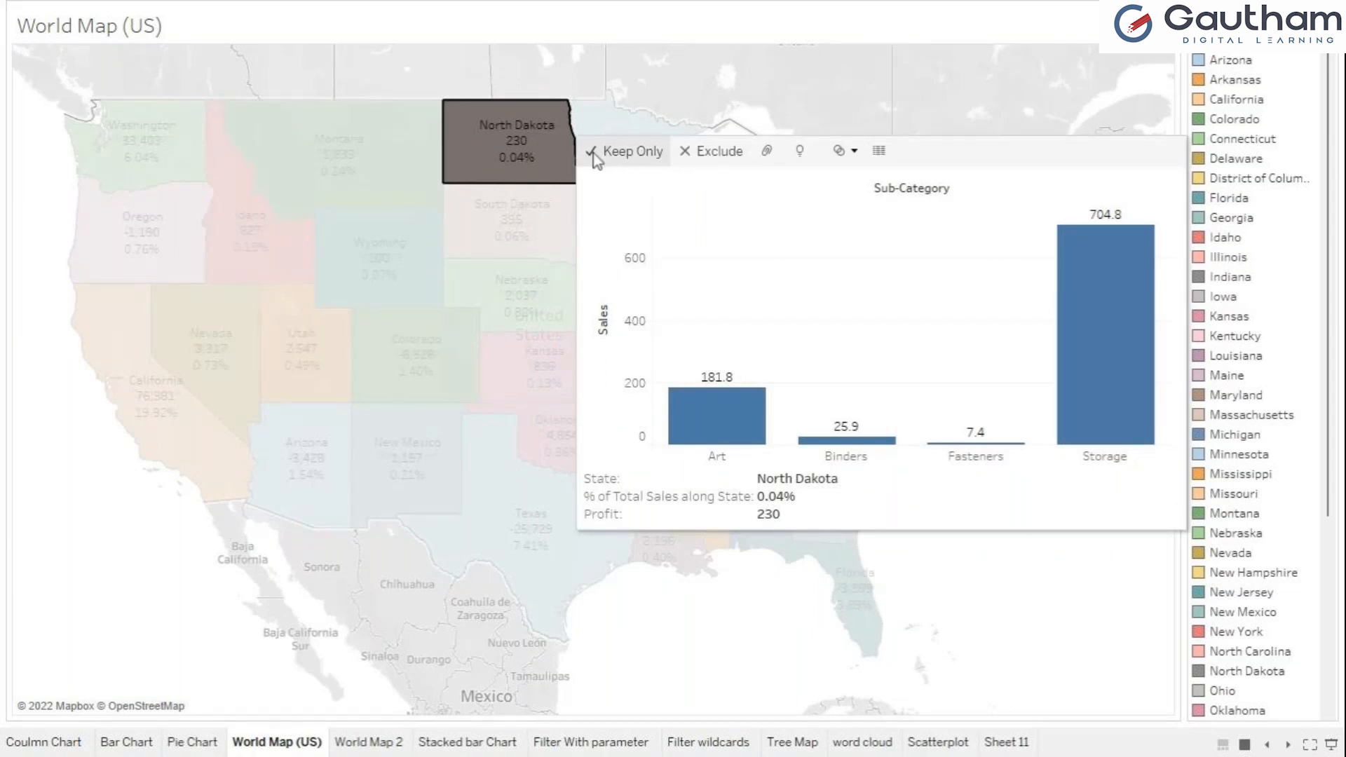
click(594, 156)
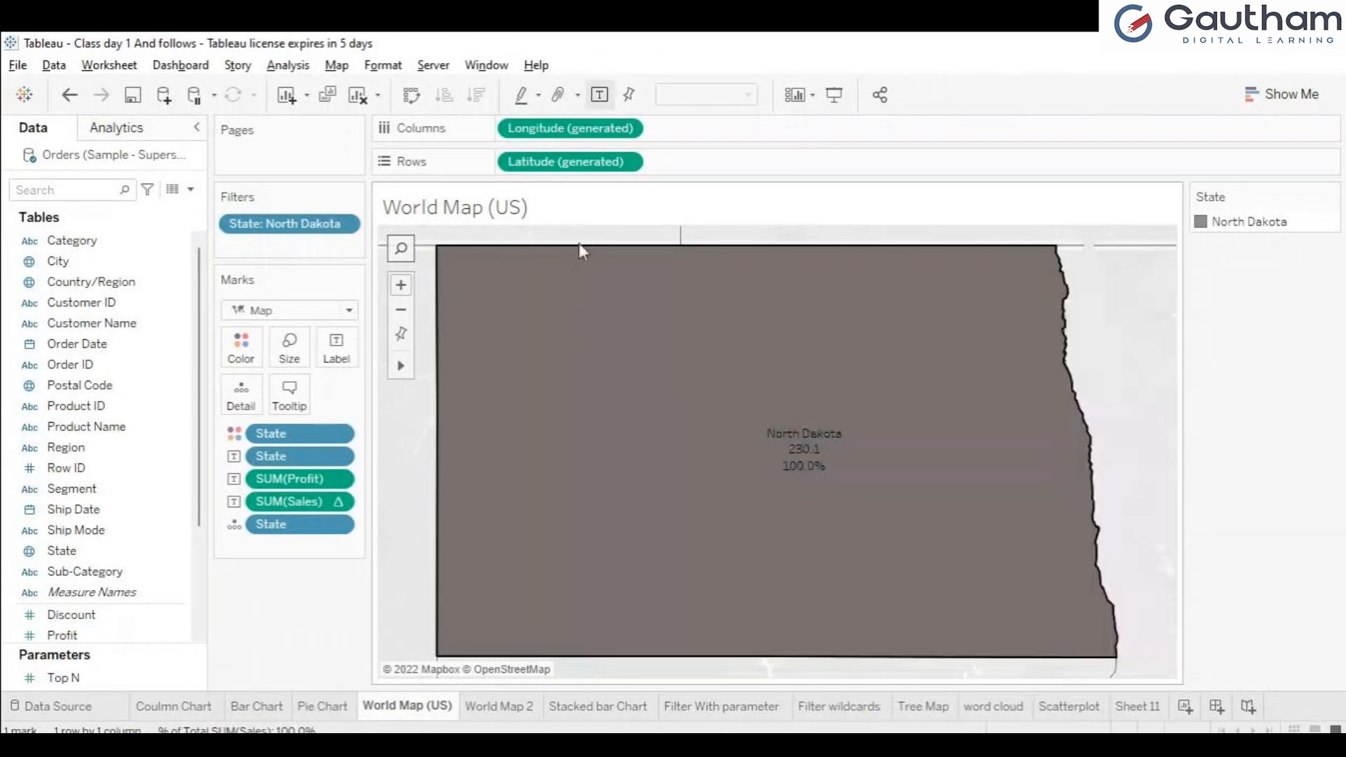
click(578, 243)
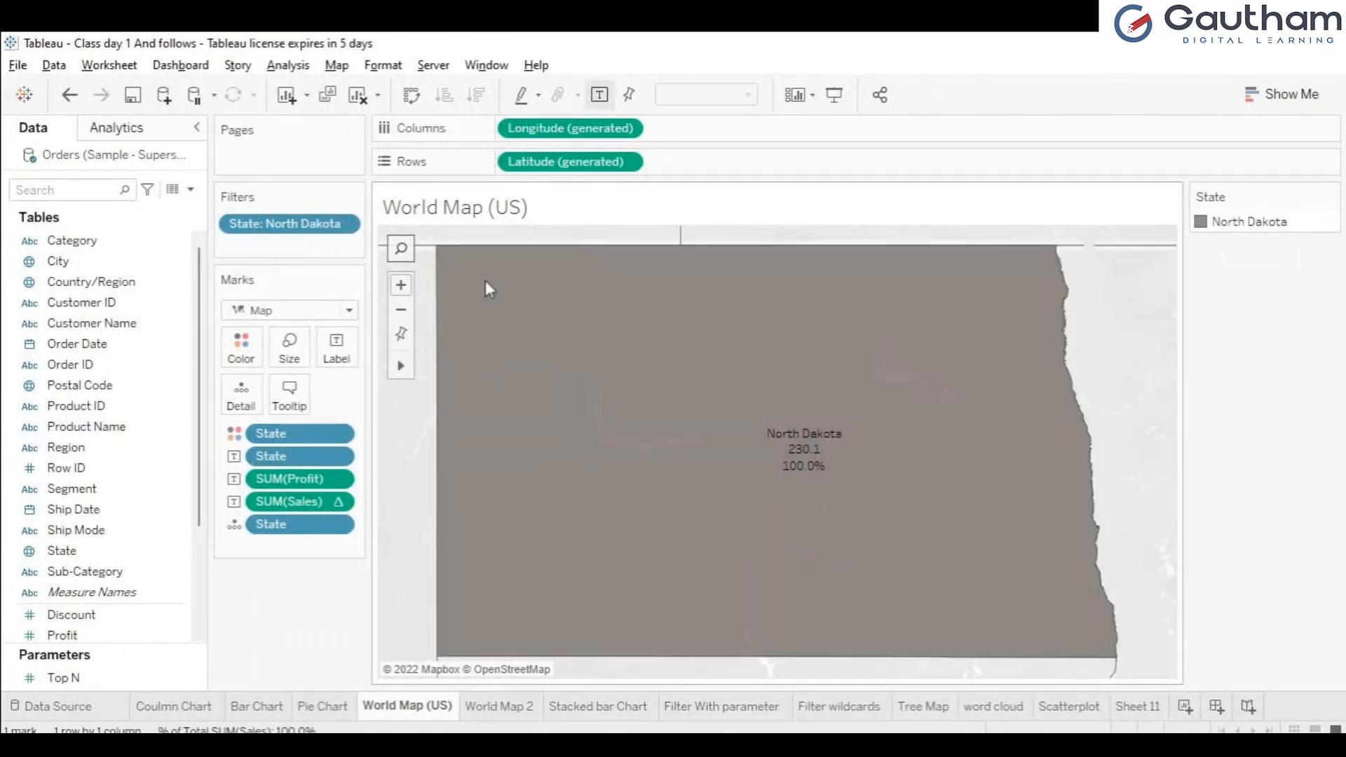
drag(301, 226, 6, 391)
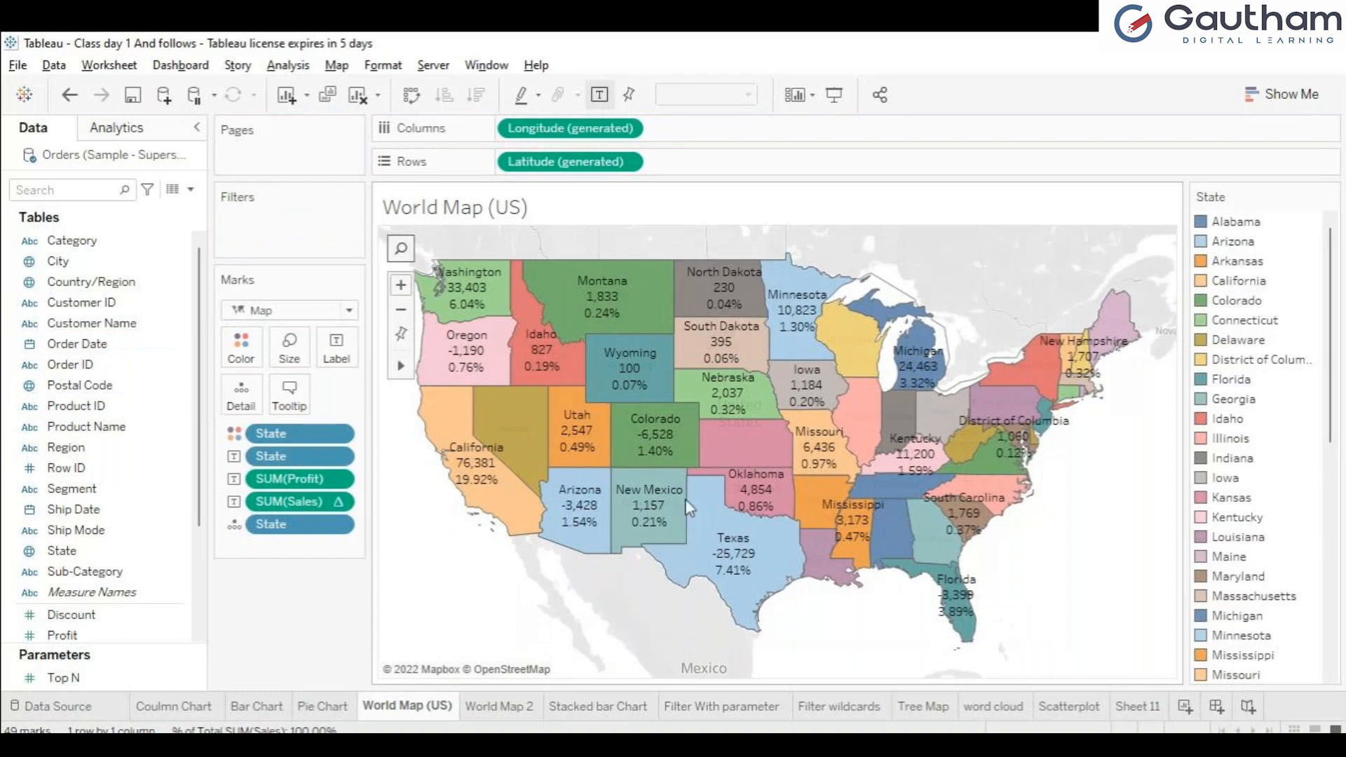
Step: Increase the height of the chart embedded in the World Map (US) tooltip and check it on Nebraska and Wyoming
mouse_move(590, 441)
mouse_move(494, 445)
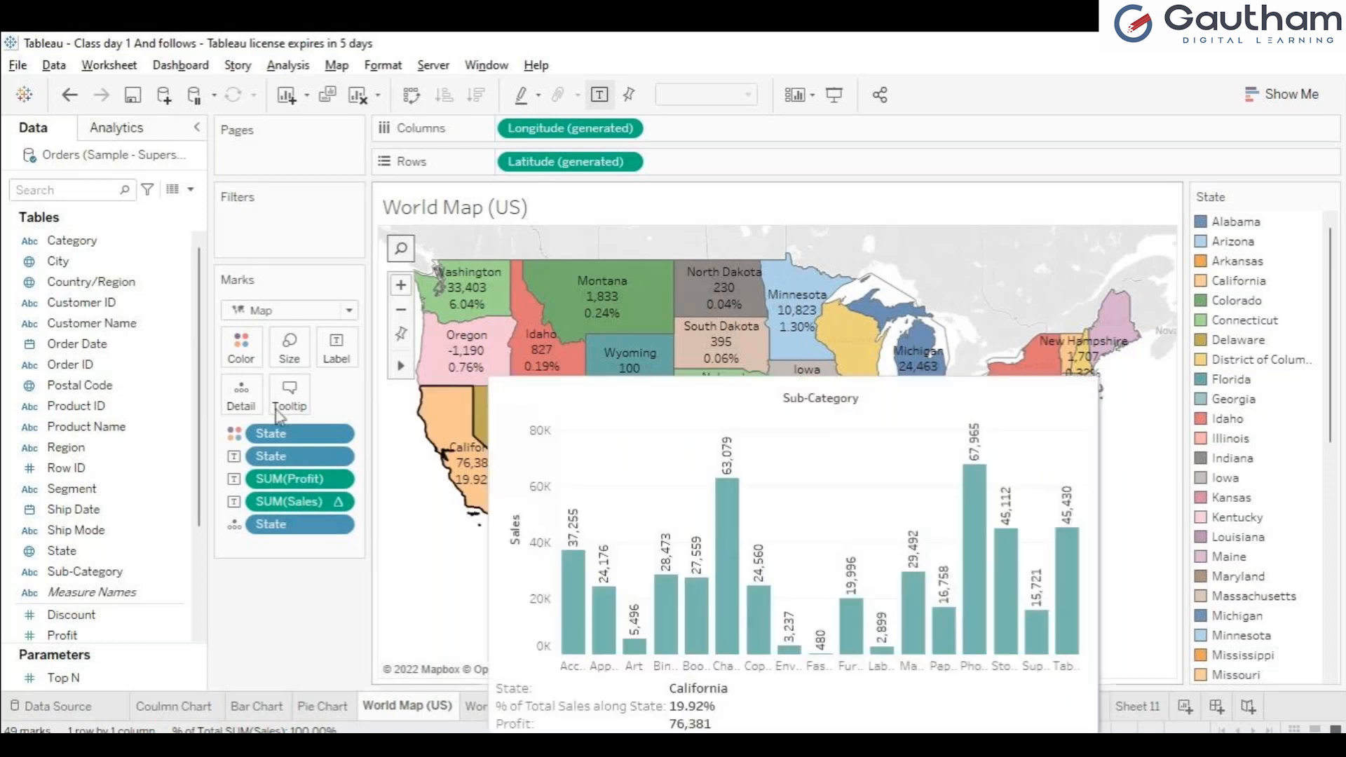
click(291, 410)
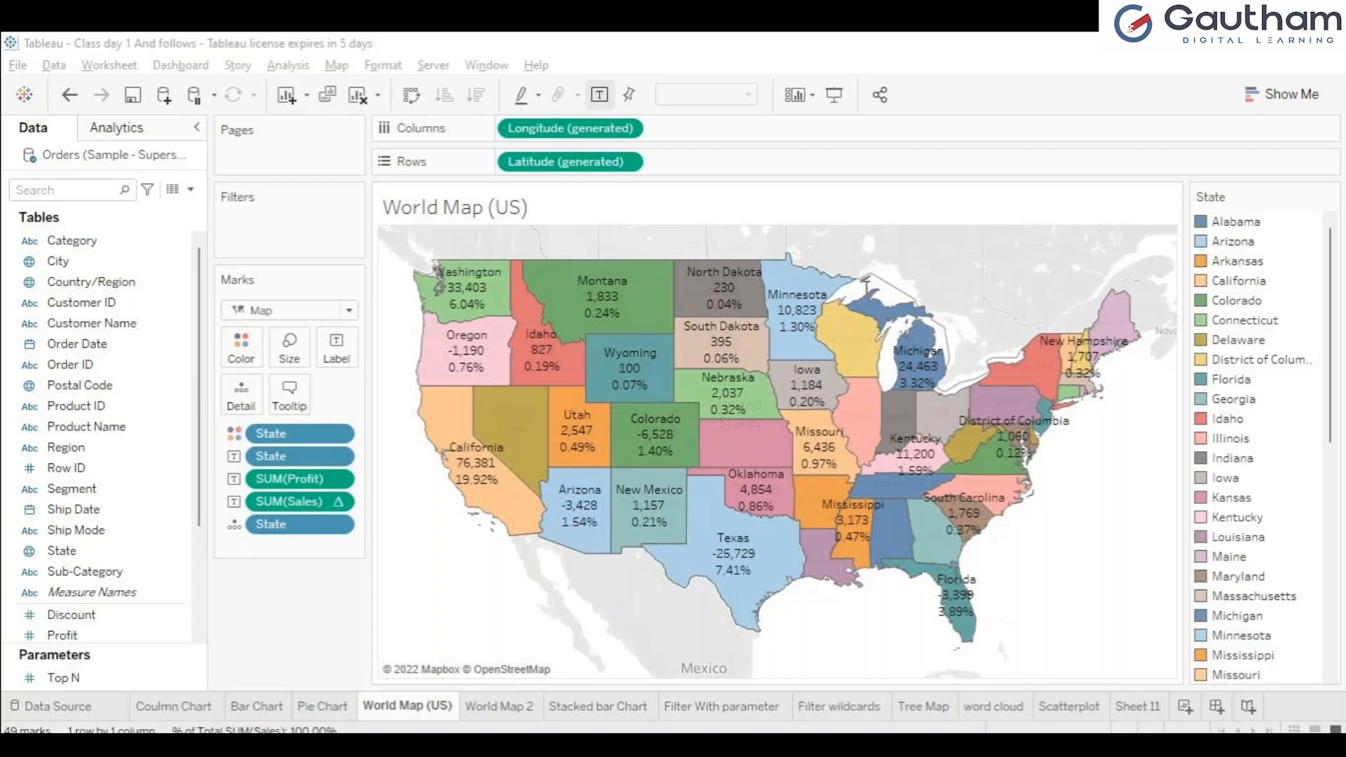
click(823, 572)
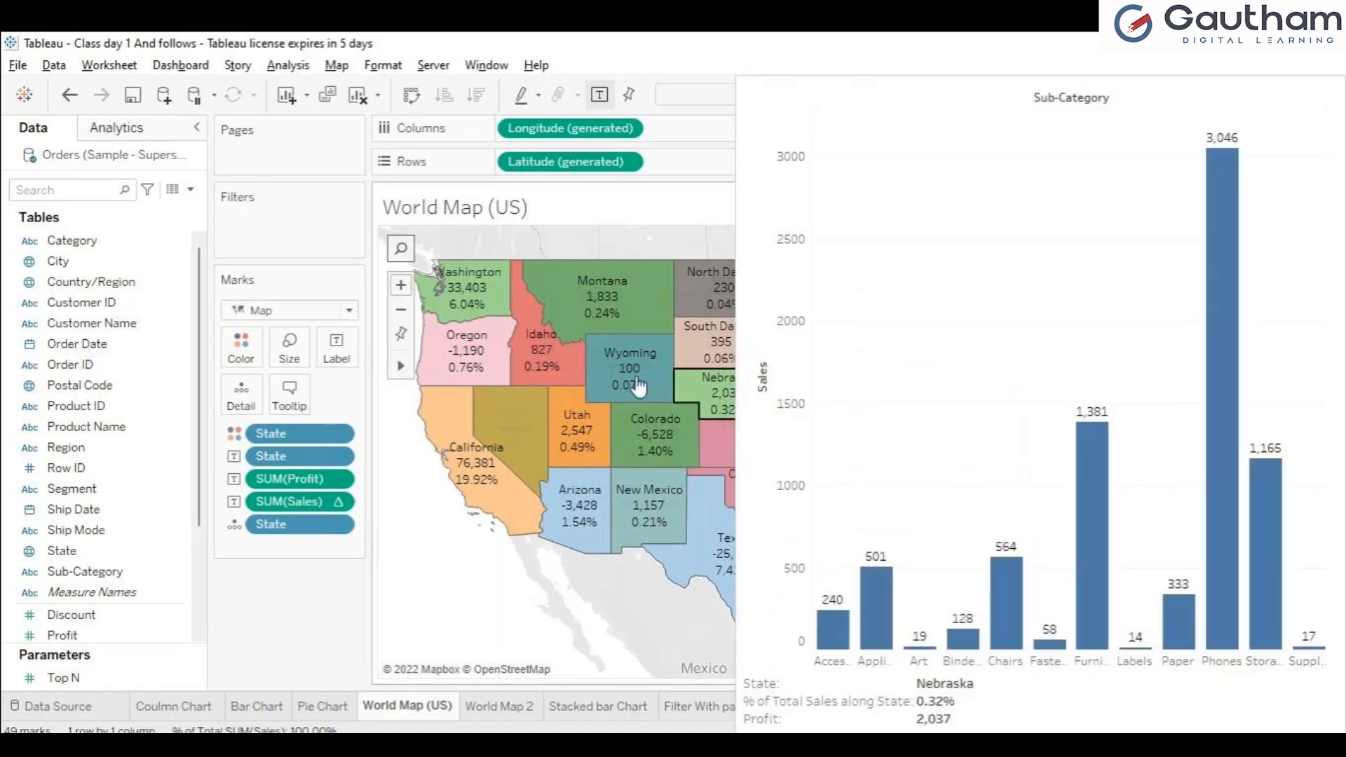
mouse_move(637, 385)
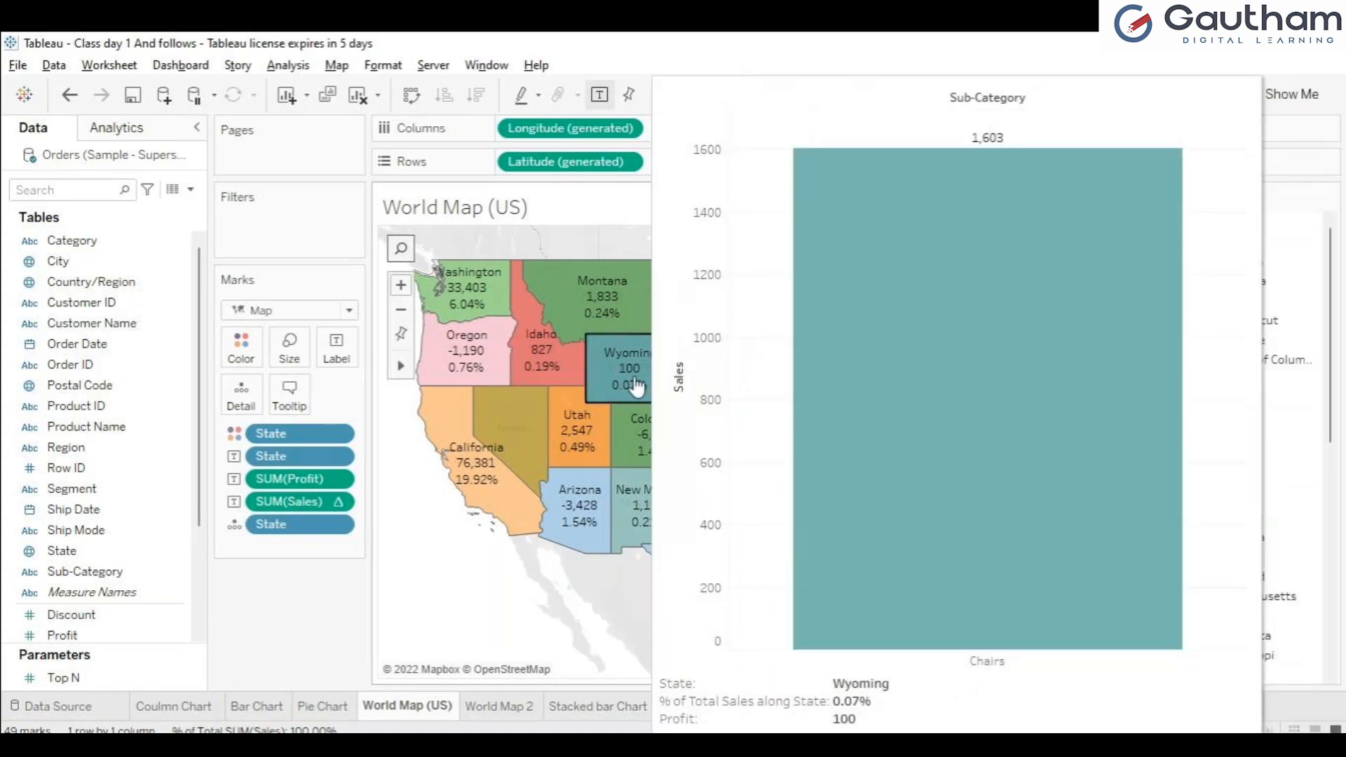
mouse_move(586, 309)
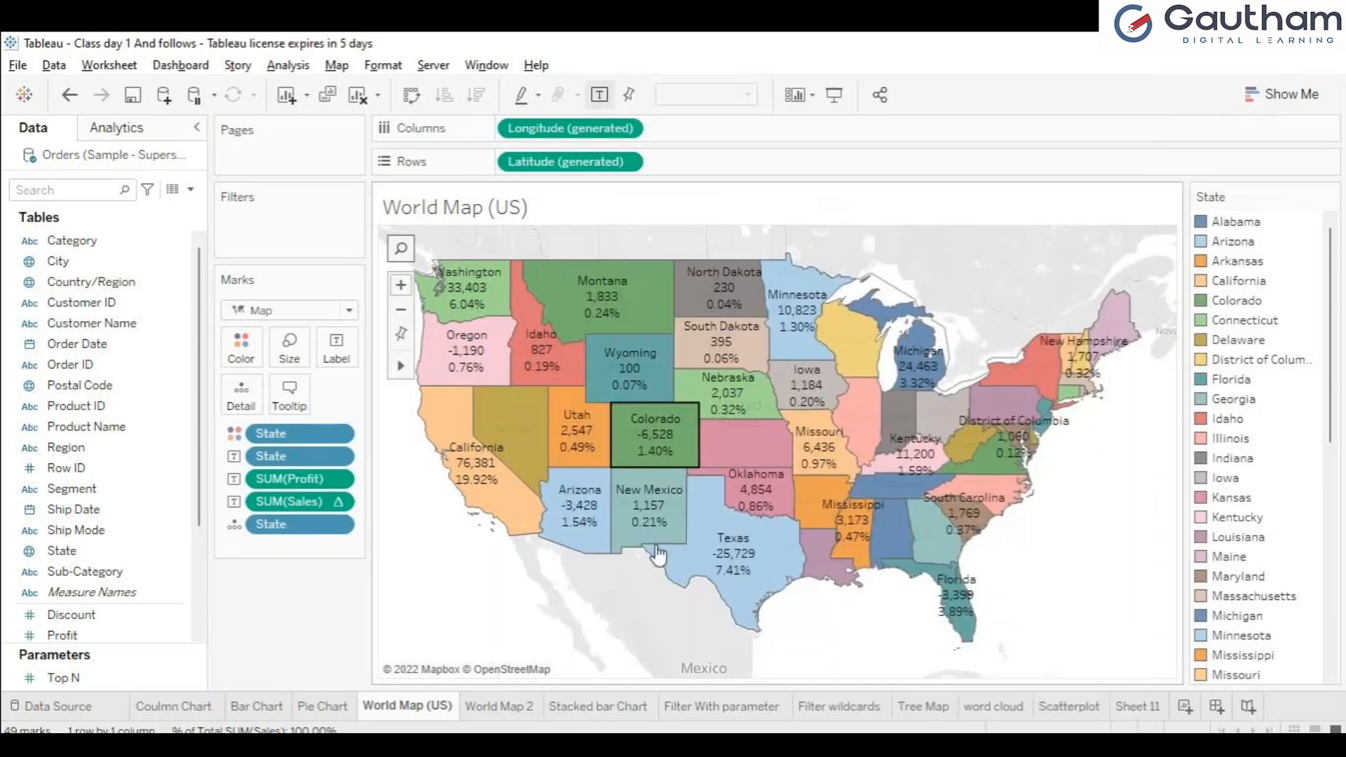
Step: Review the World Map (US) tooltip's embedded chart settings again and inspect the chart tooltip for California
click(301, 399)
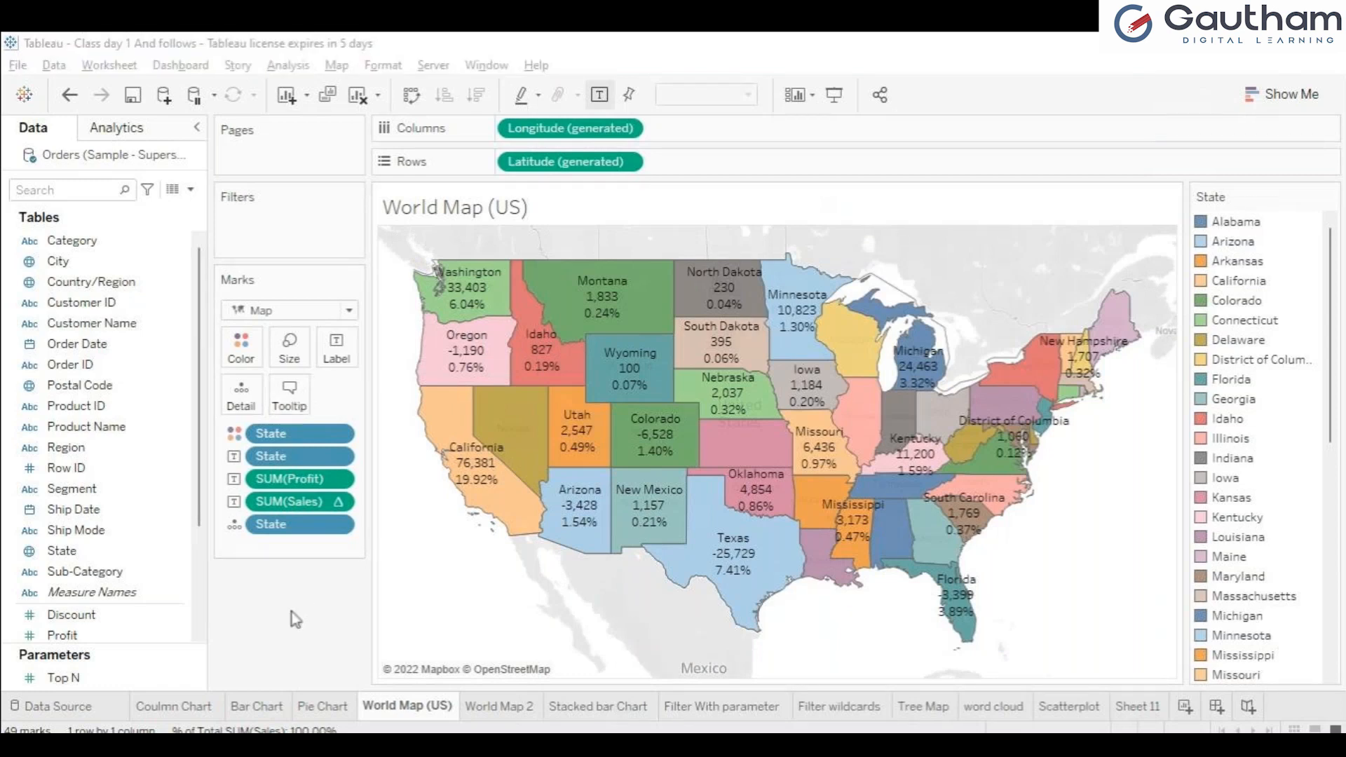
click(826, 553)
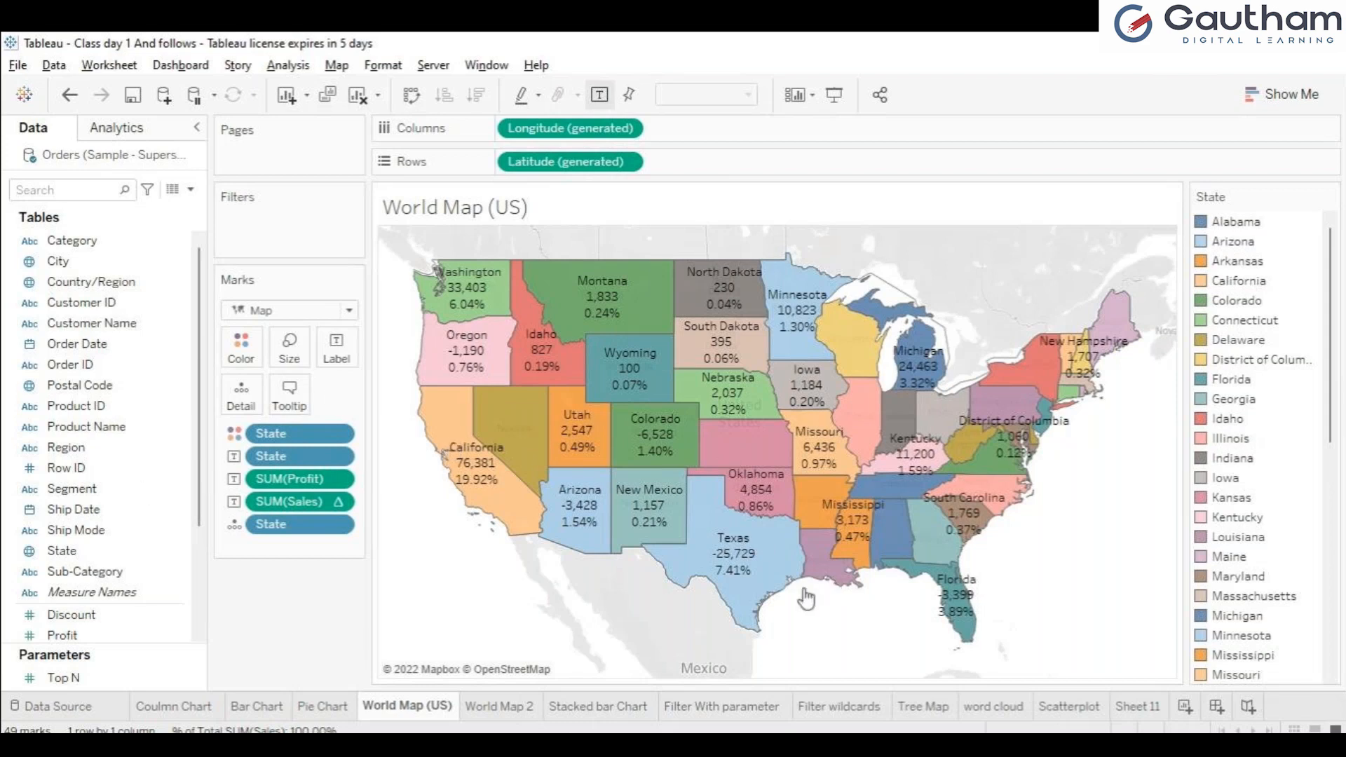
mouse_move(463, 456)
click(289, 412)
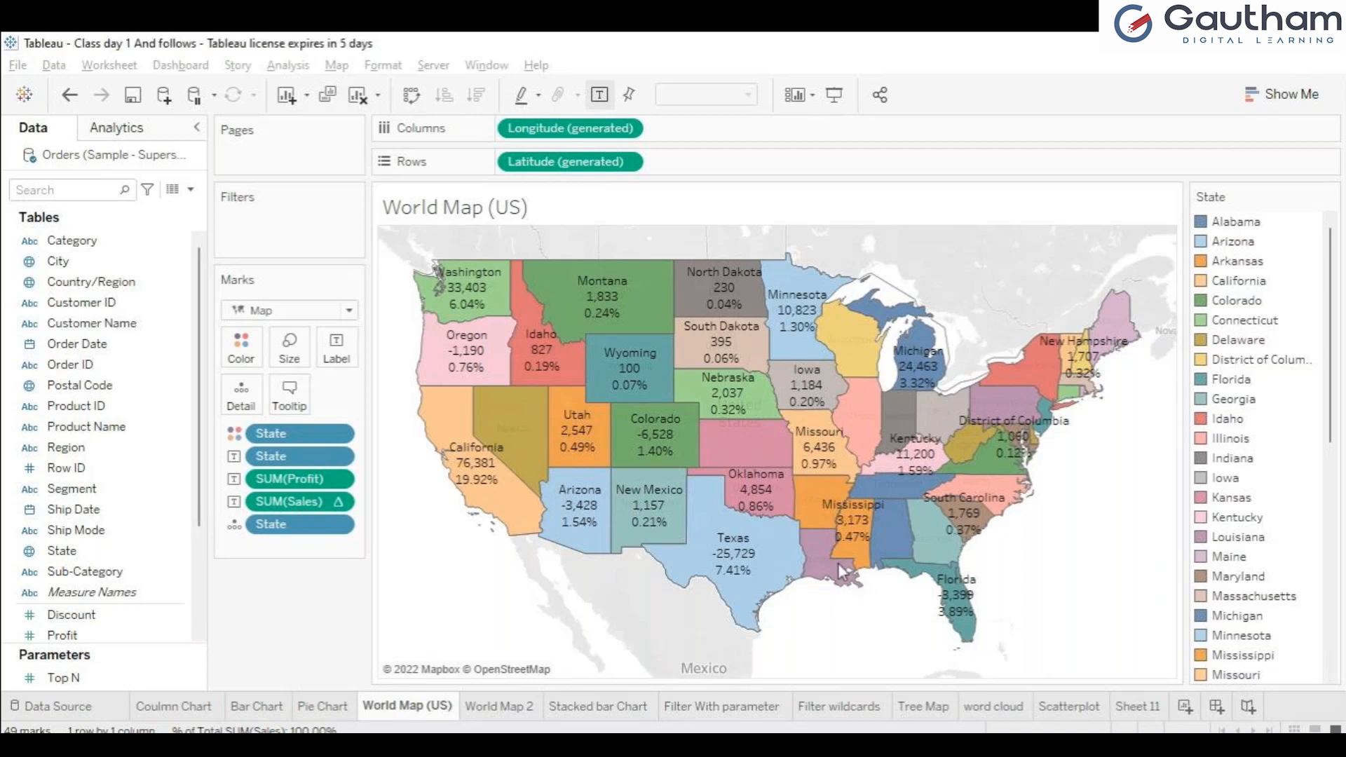
mouse_move(741, 383)
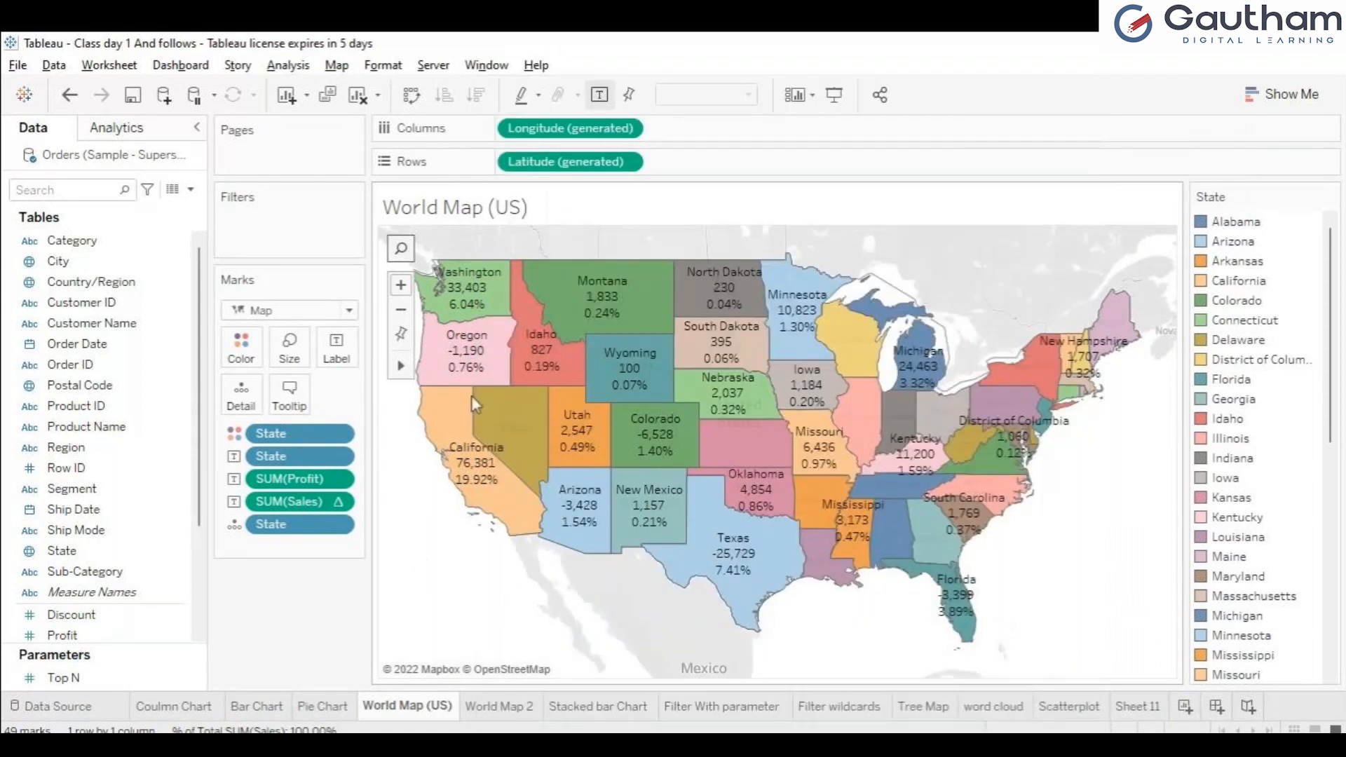
mouse_move(468, 323)
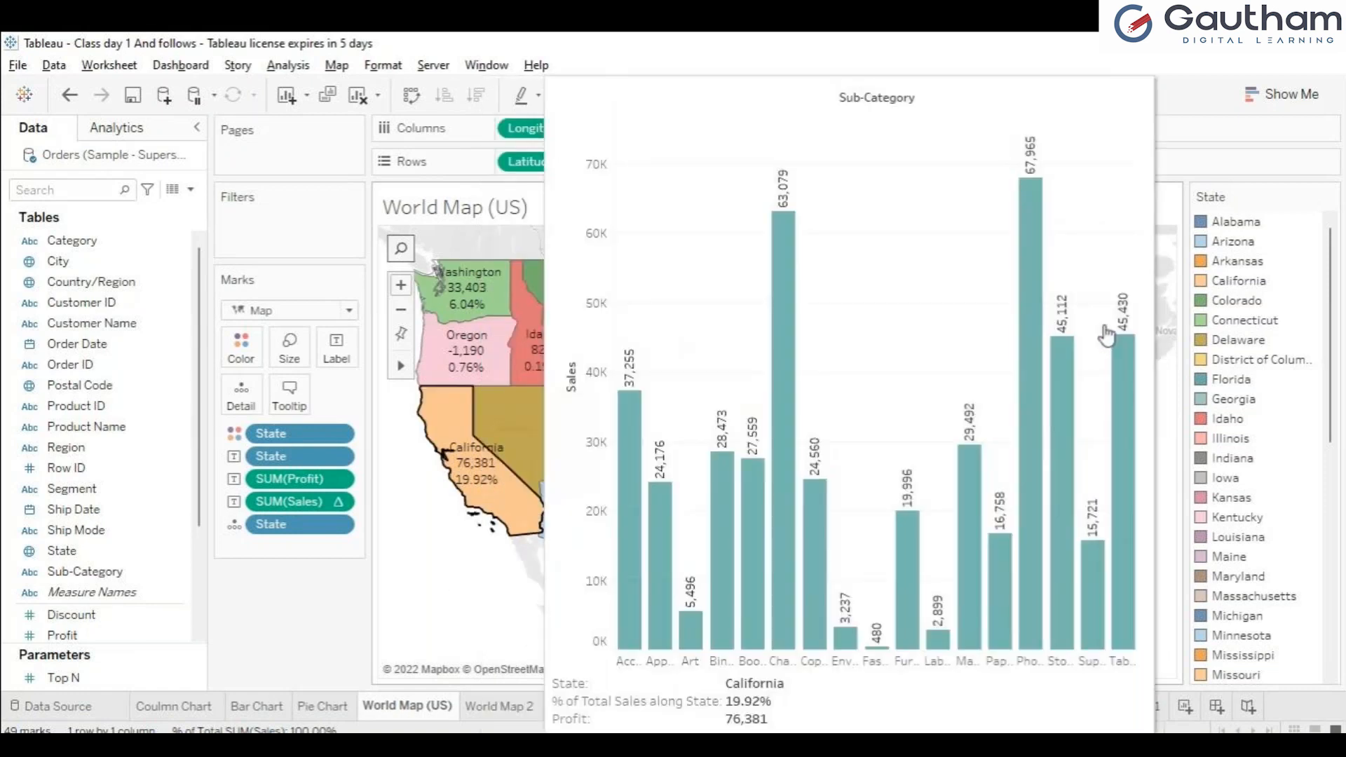
mouse_move(1101, 322)
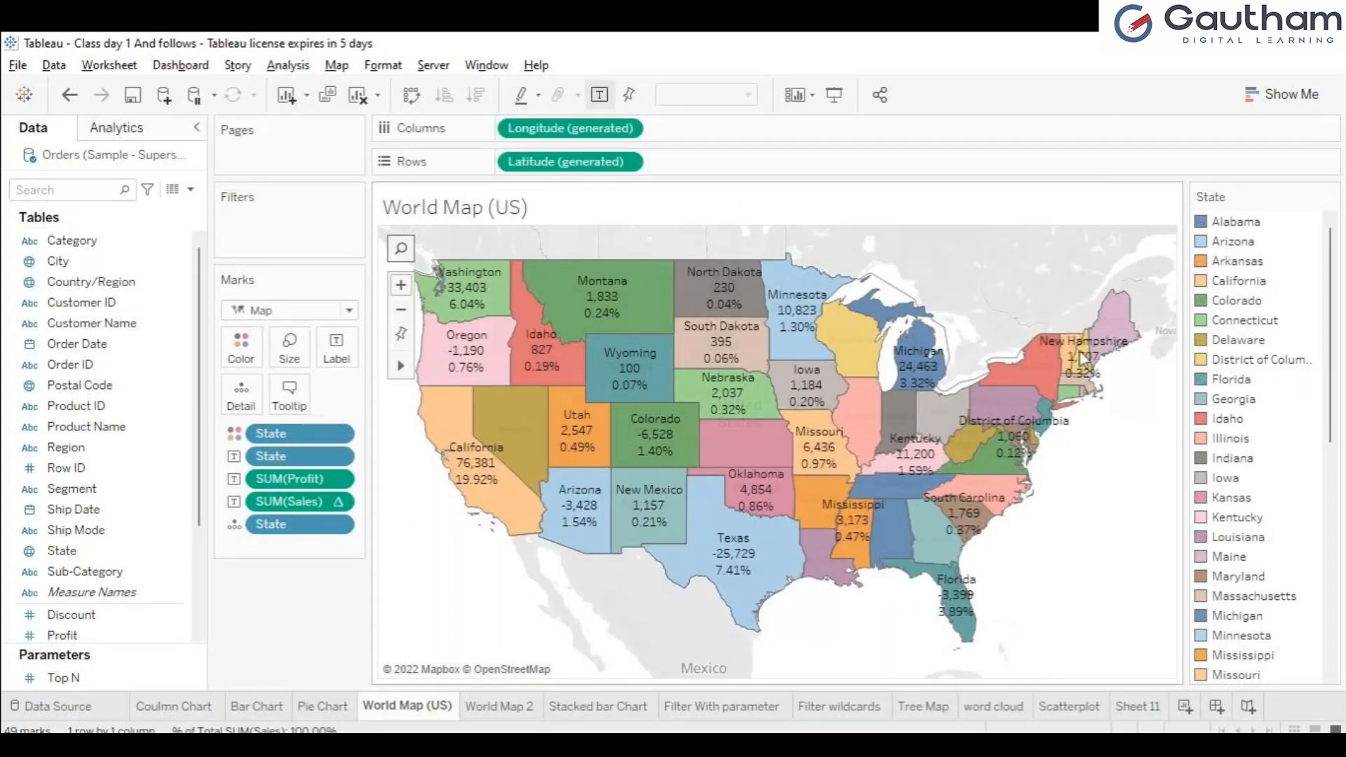
mouse_move(1083, 361)
Step: Label the marks on the Scatterplot sheet with Sub-Category
click(932, 709)
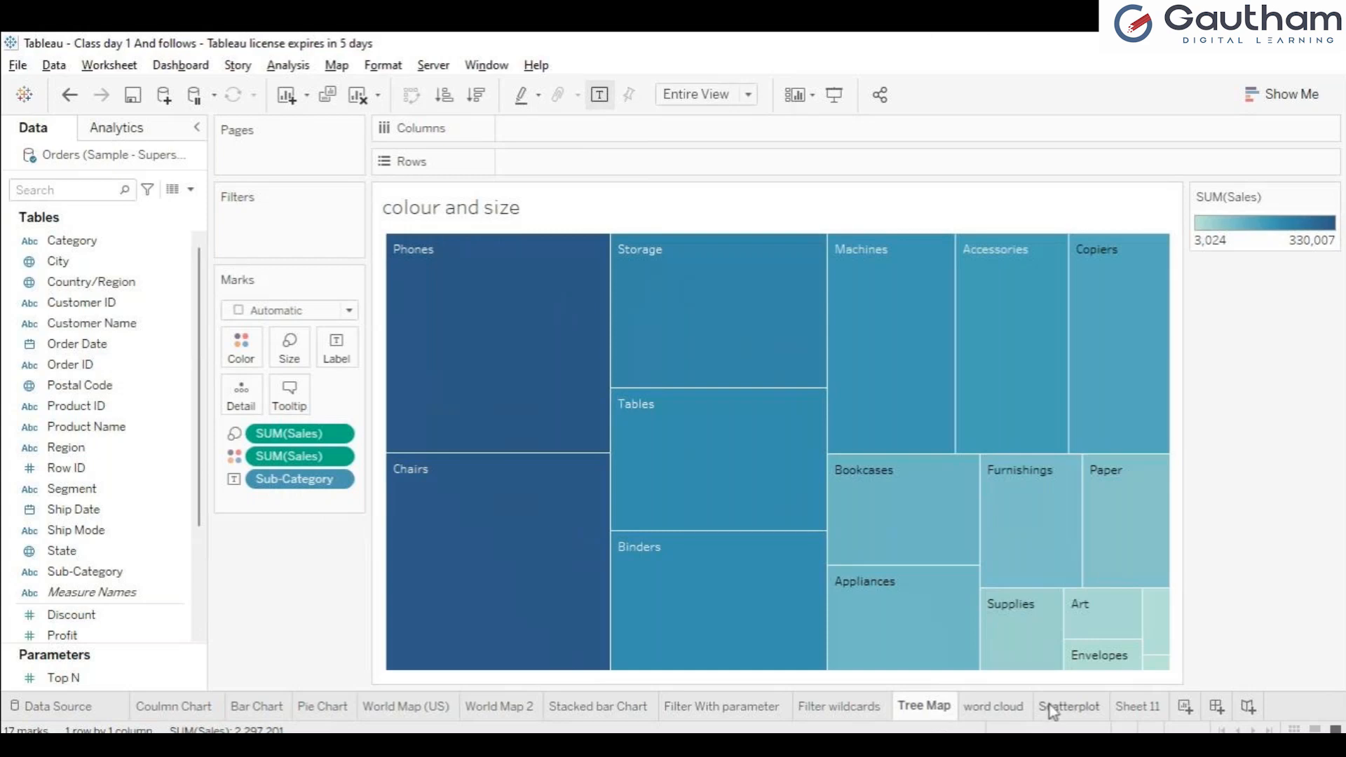
click(1051, 707)
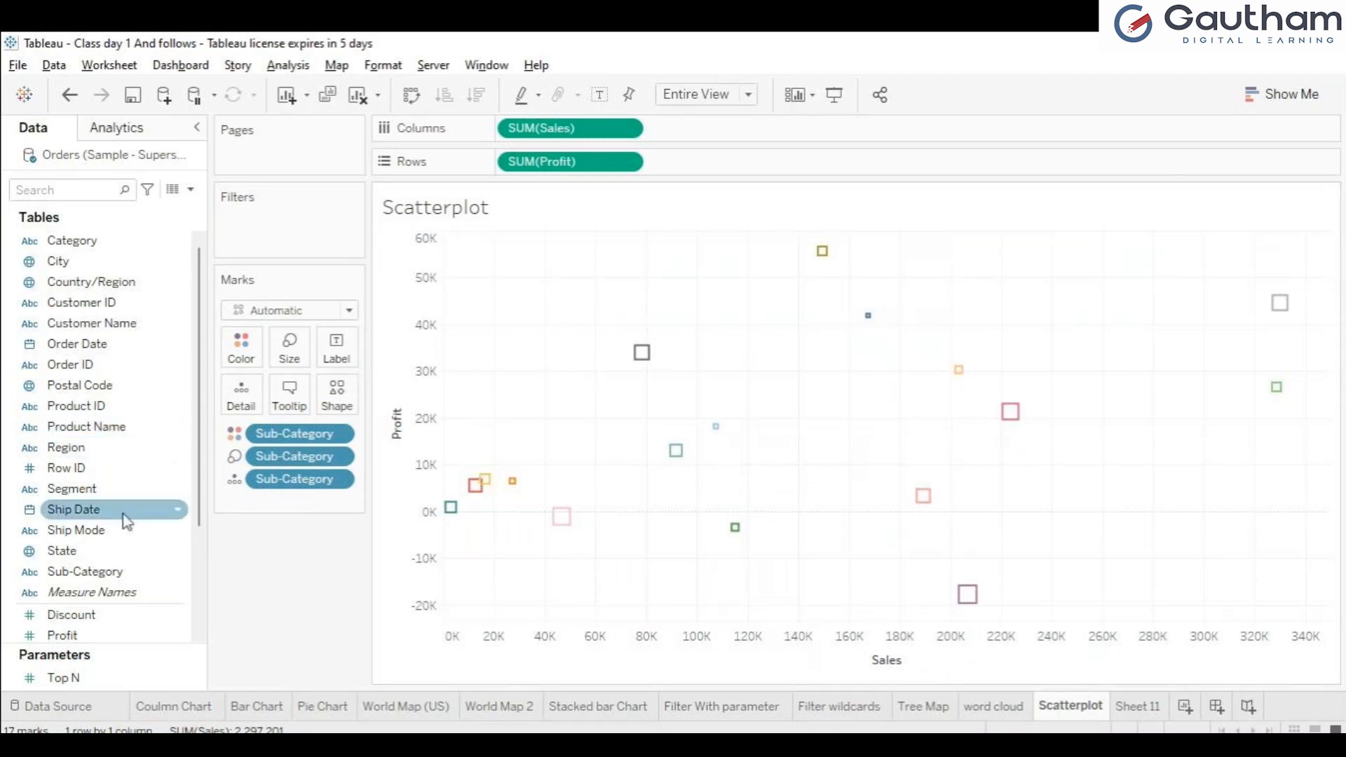
click(103, 579)
drag(341, 293, 337, 345)
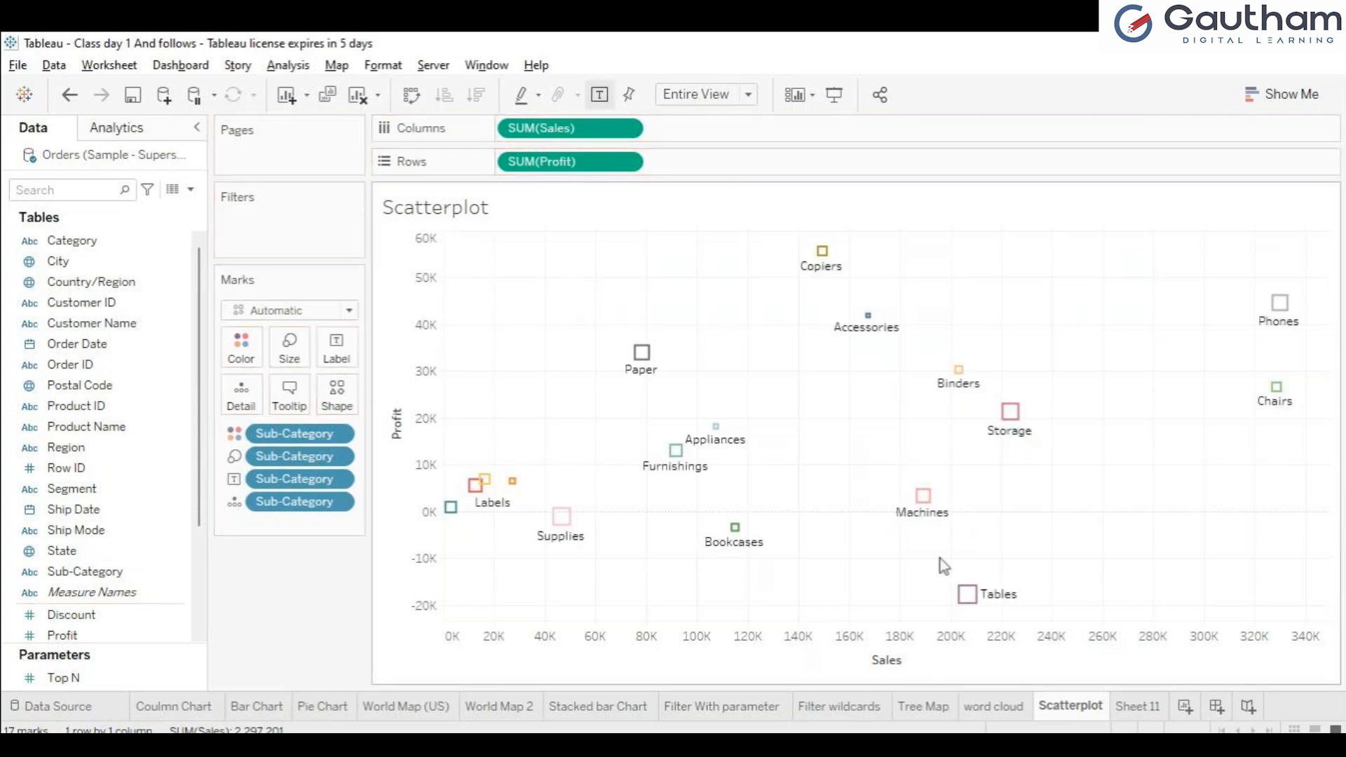
mouse_move(640, 359)
mouse_move(842, 340)
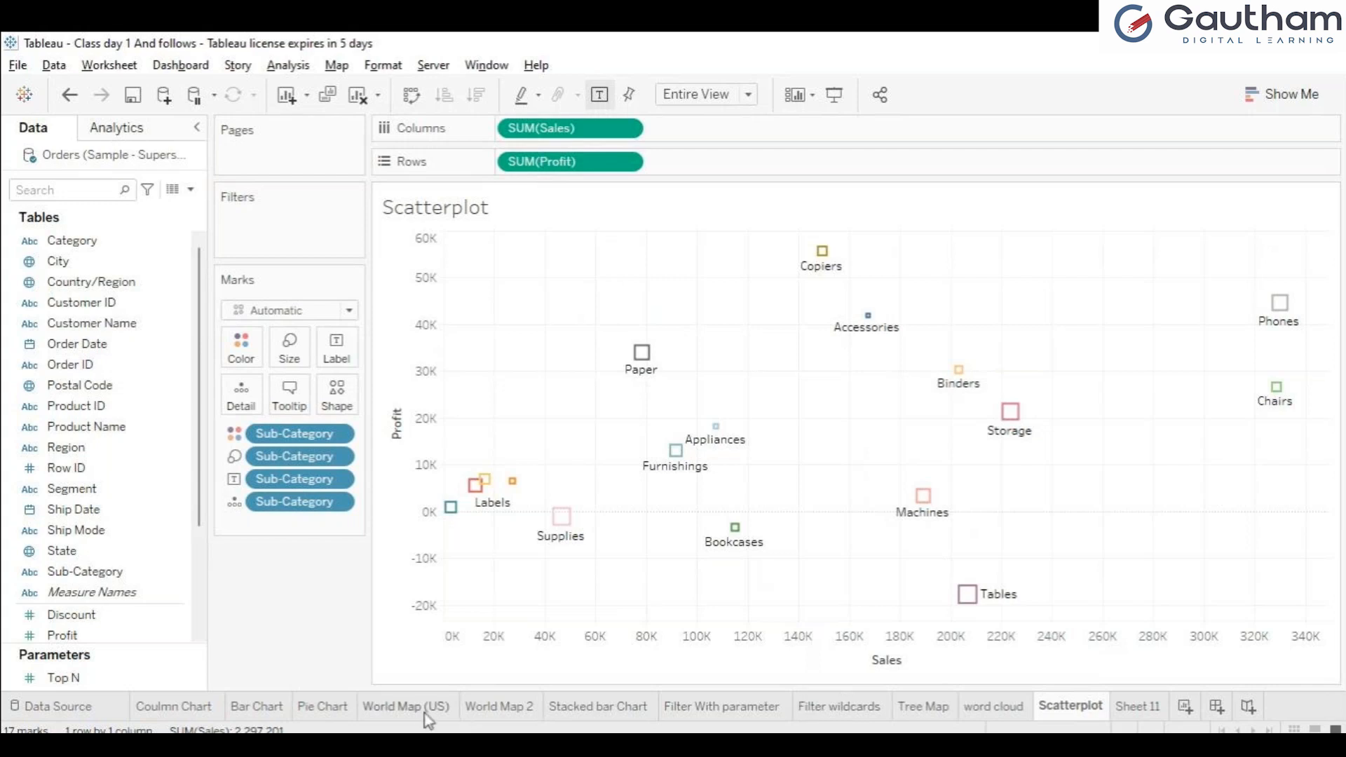
Step: Remove the Sub-Category filter from the Filter wildcards sheet and add a grand total row to its profit table
click(407, 707)
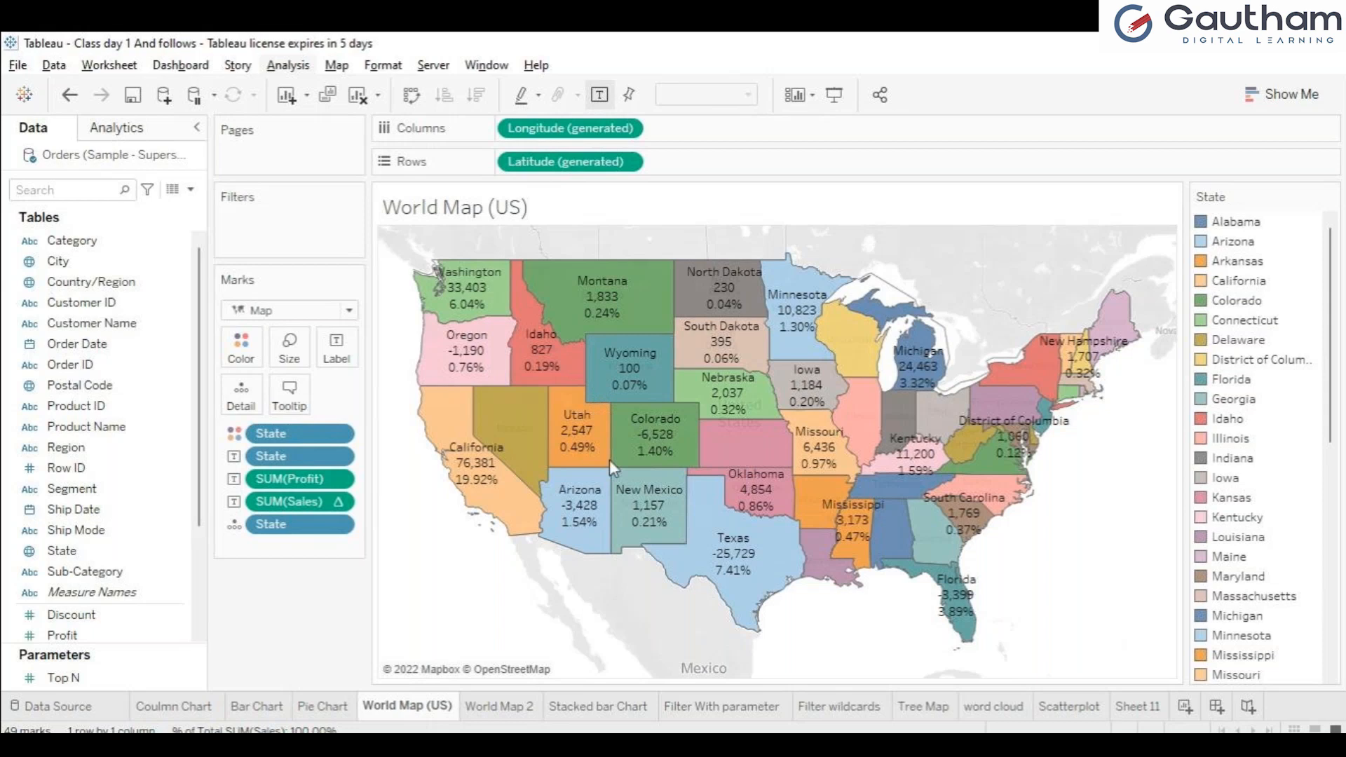
click(924, 708)
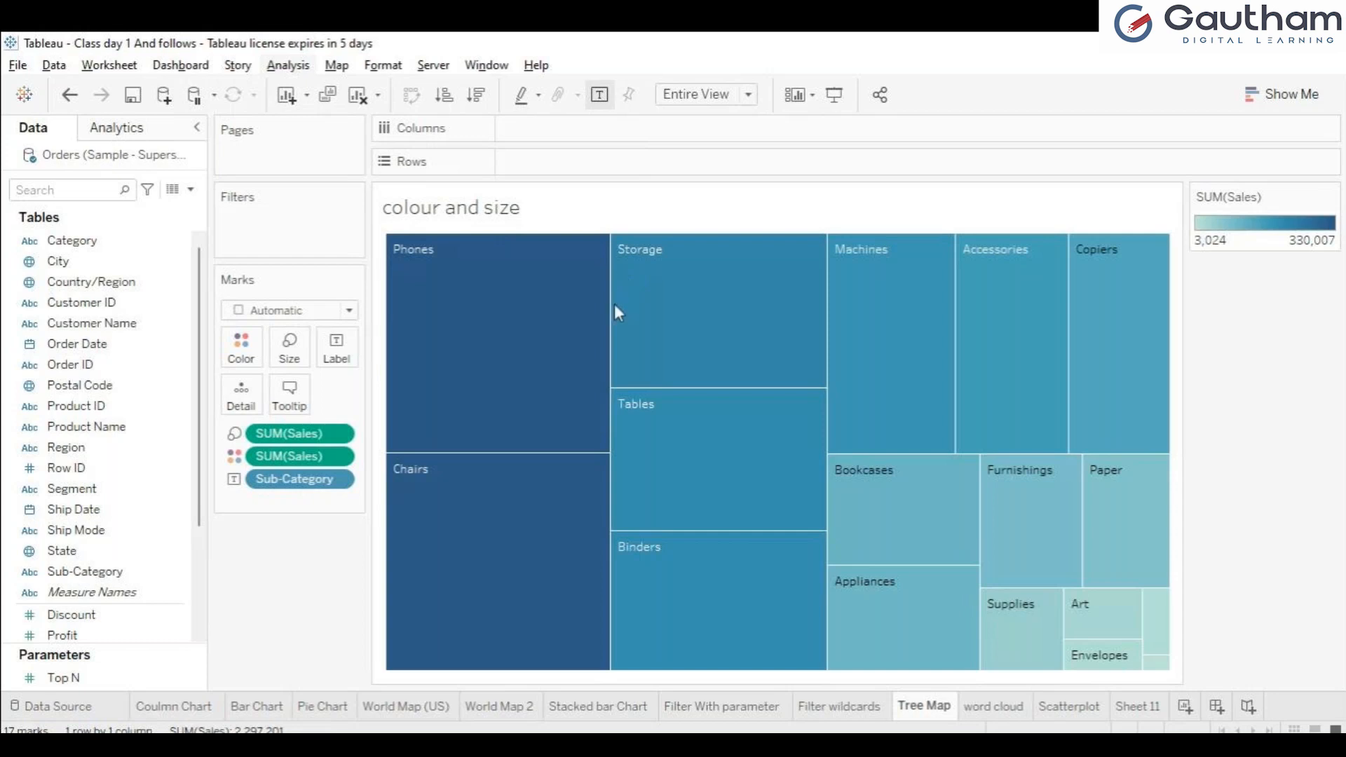
click(848, 709)
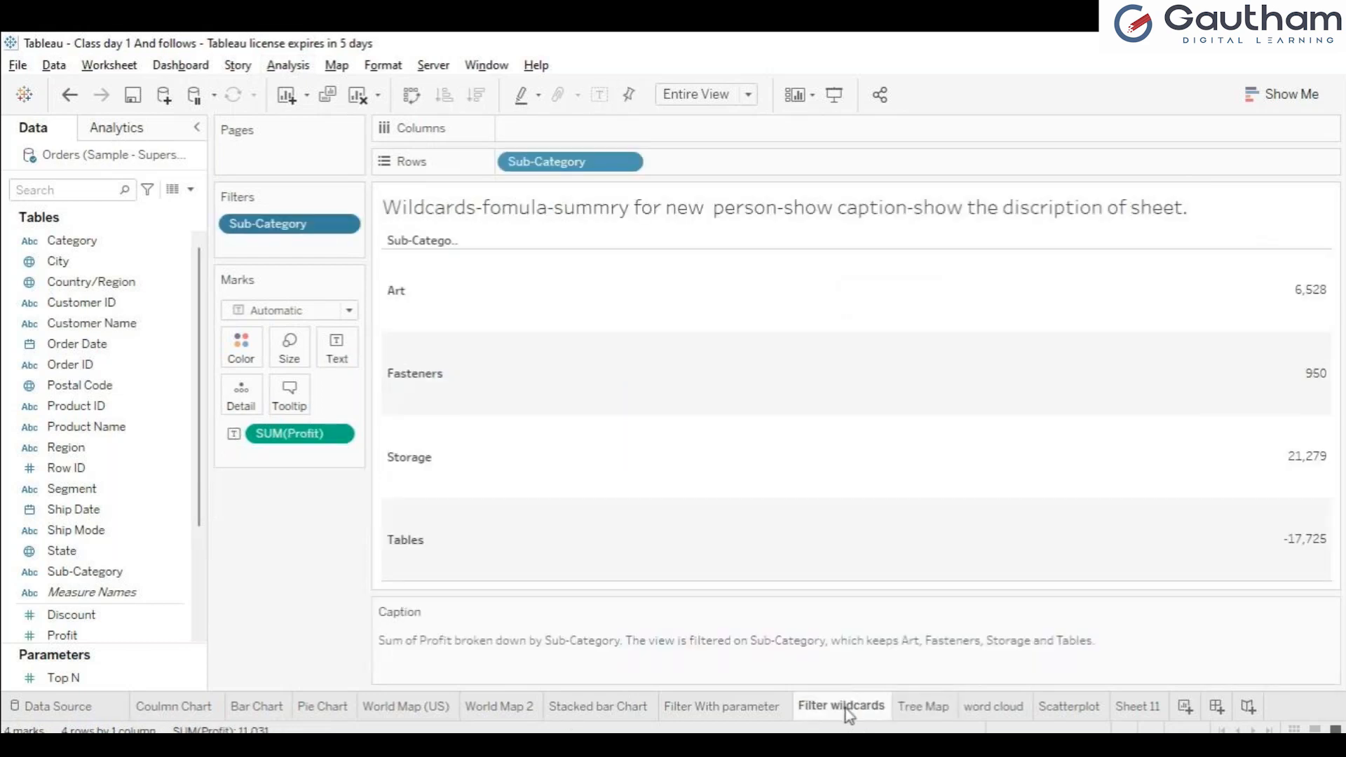
drag(315, 228, 35, 382)
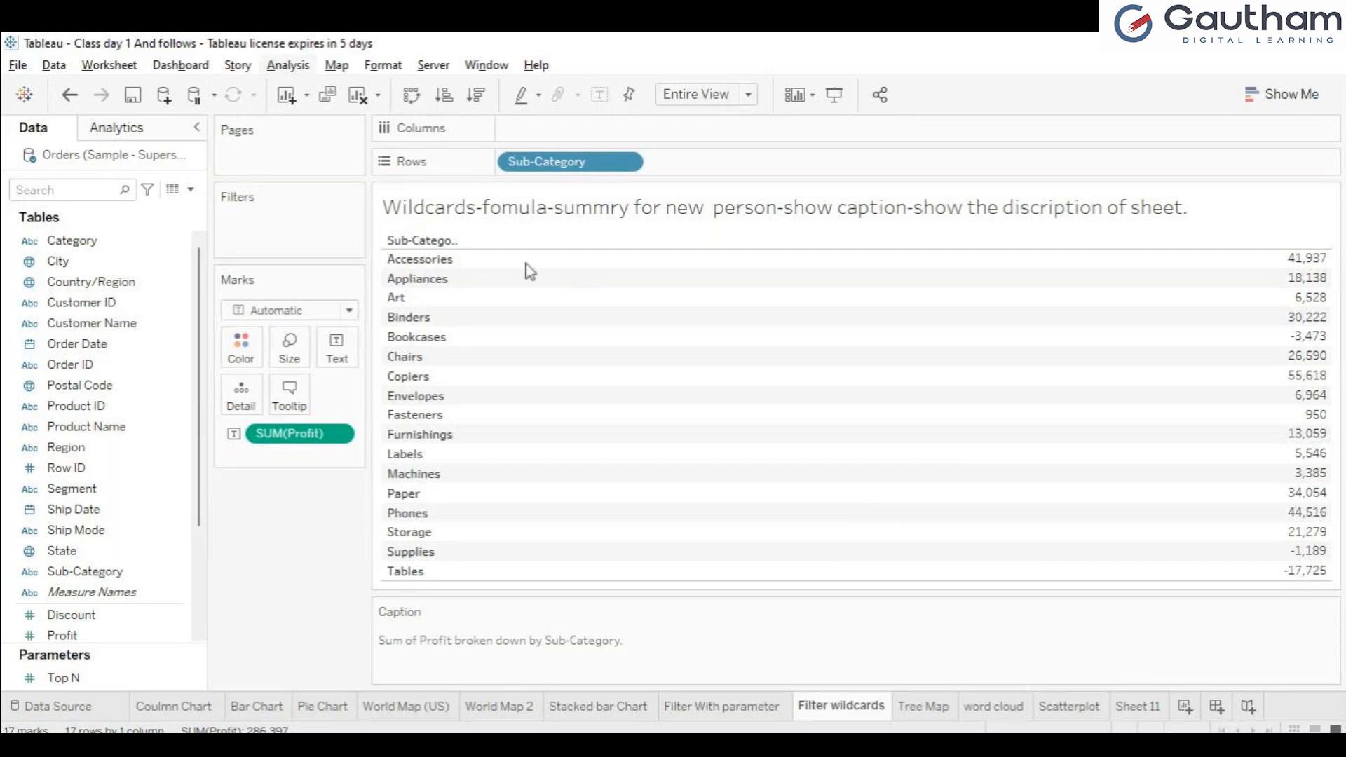
click(600, 277)
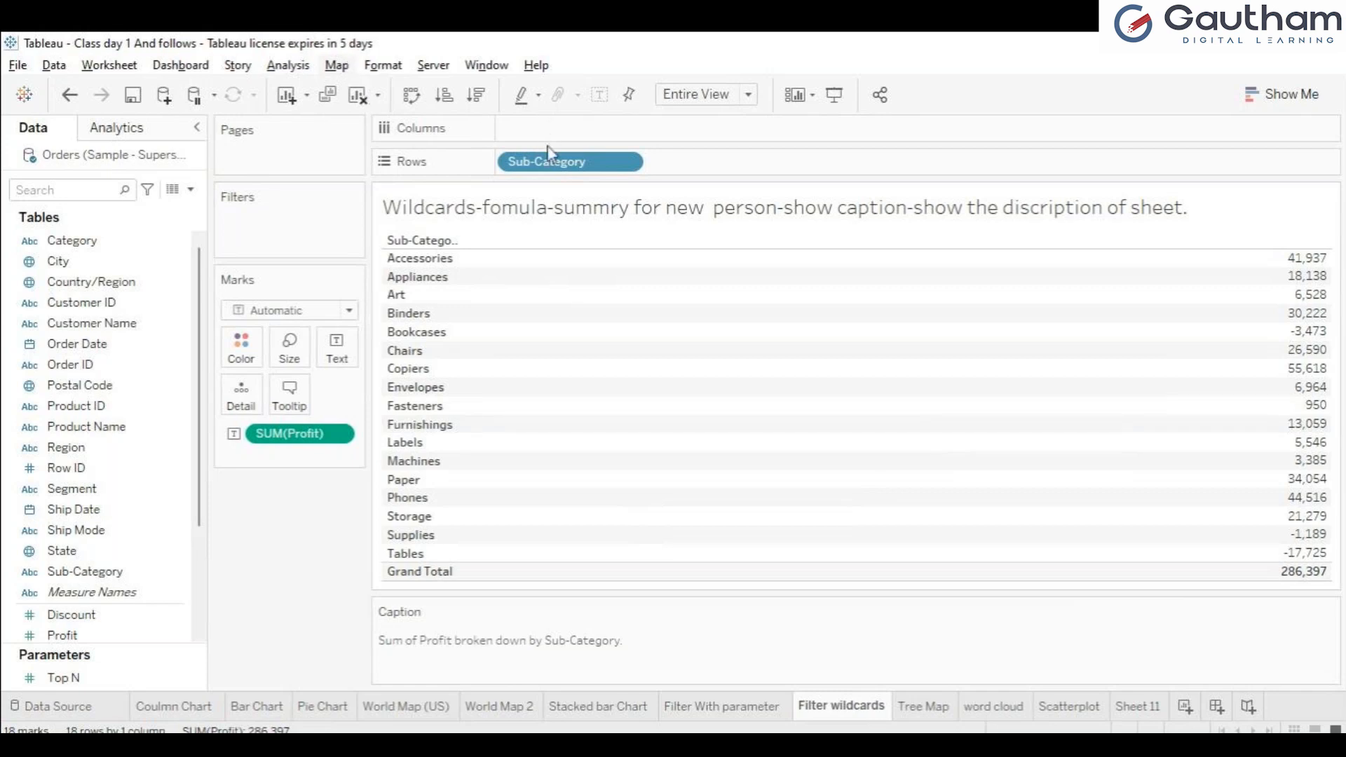
Step: Change the World Map (US) background to a coloured, detailed map style with green land and blue water
click(409, 707)
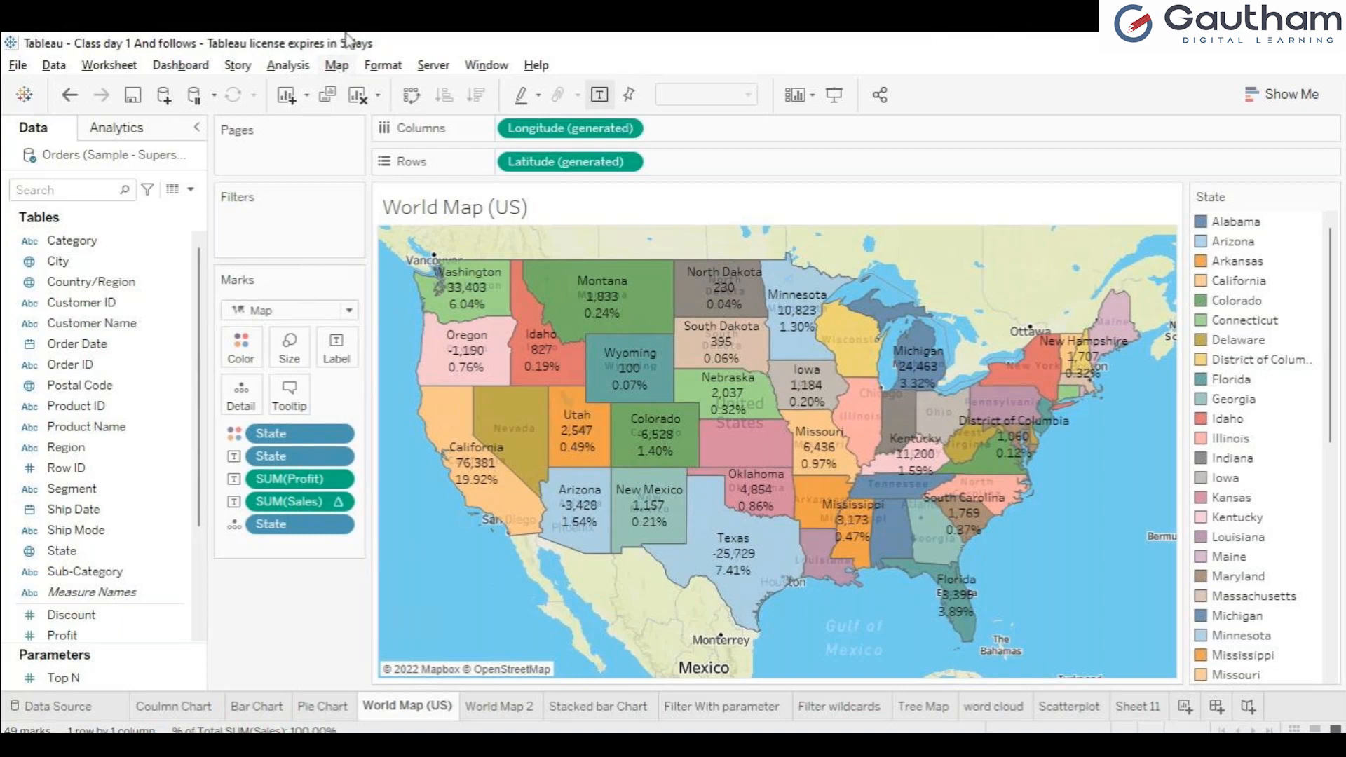
click(331, 68)
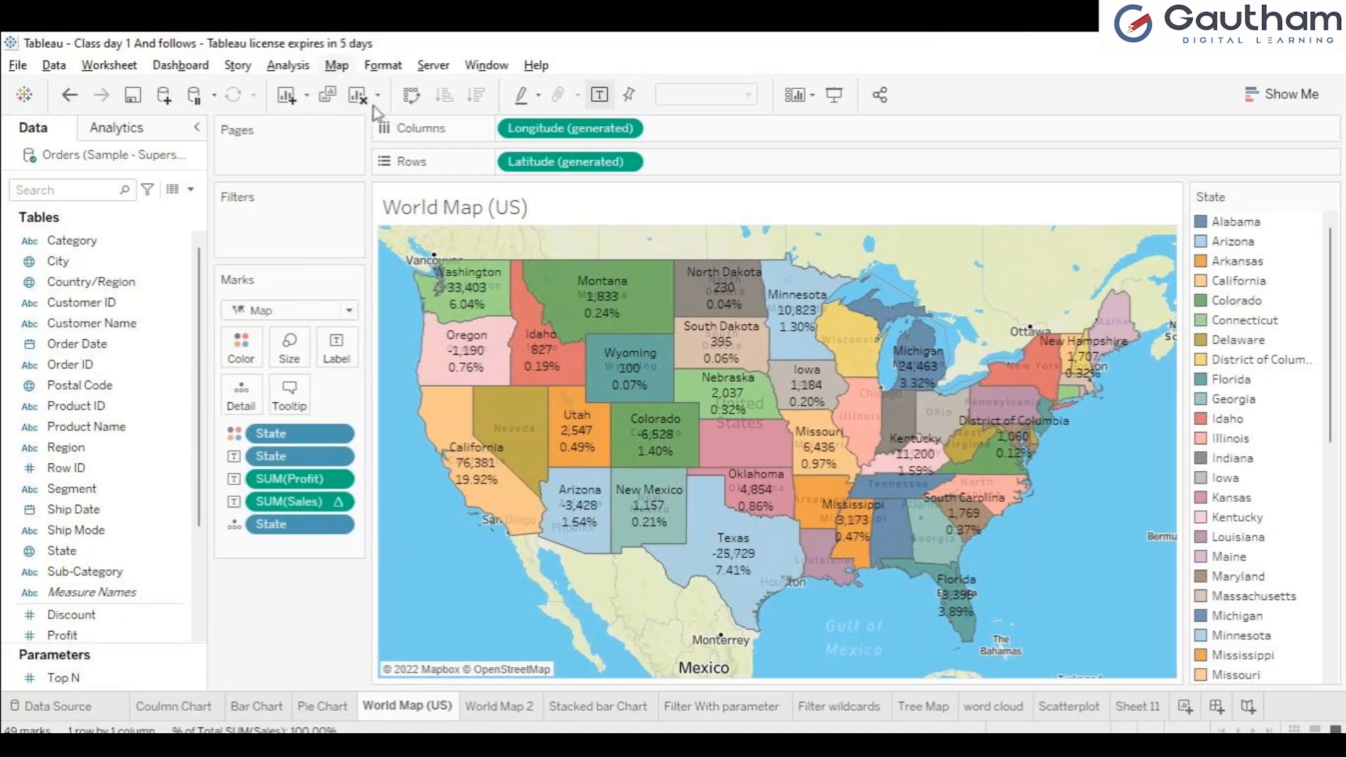